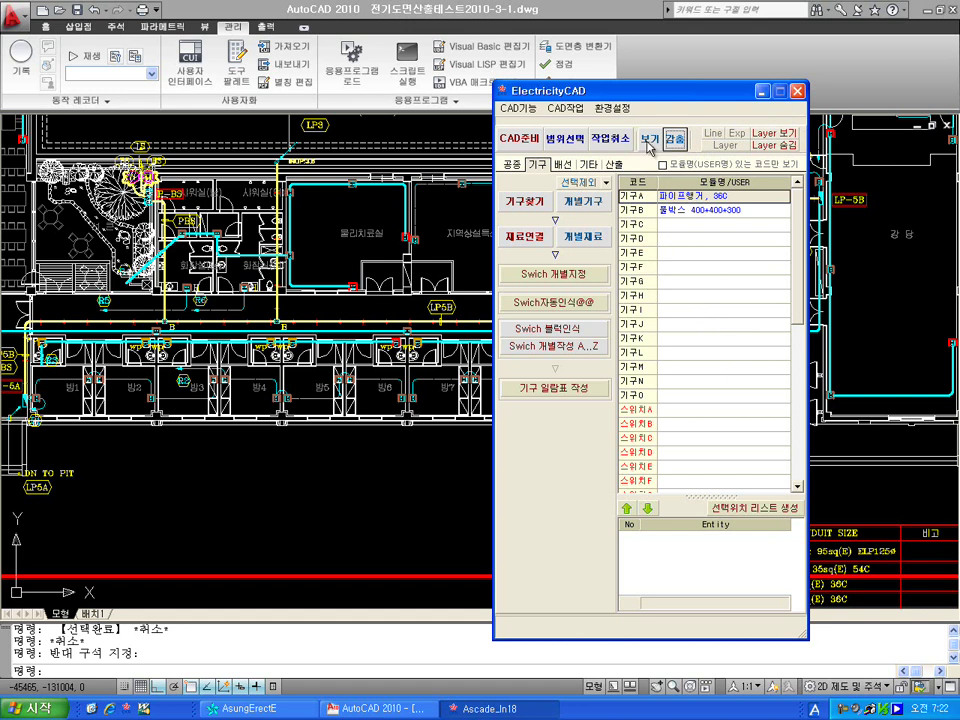
Switch to the wiring (배선) functions, display the wiring labels in the drawing and examine those around the 물리치료실 room
left_click(315, 252)
scroll(310, 246, "down", 2)
left_click_drag(312, 250, 433, 350)
scroll(435, 345, "up", 5)
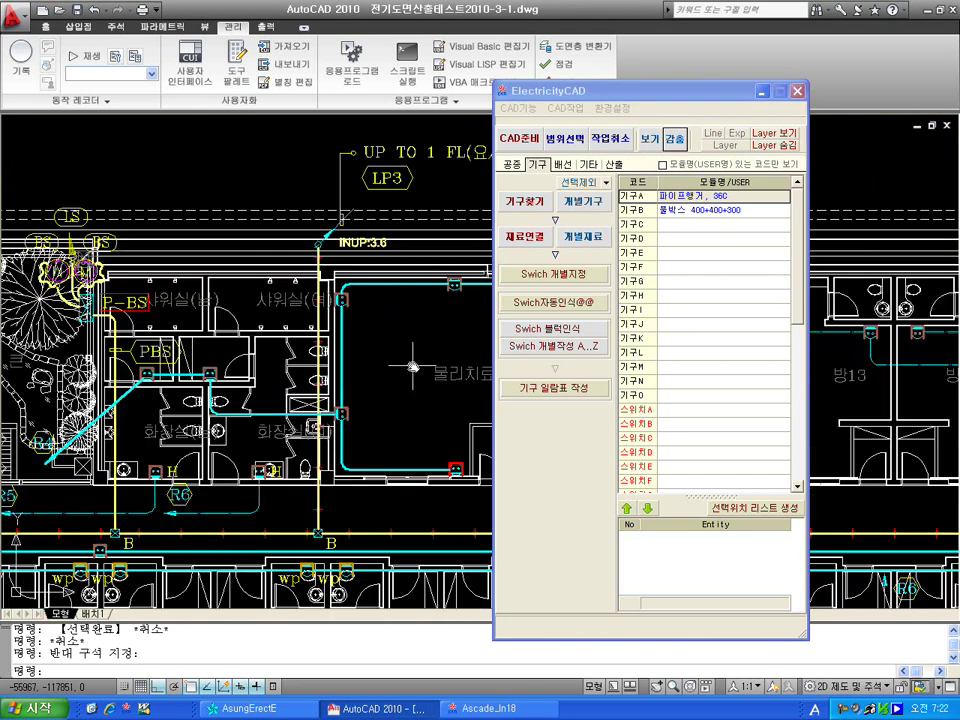
scroll(417, 359, "up", 1)
left_click(564, 165)
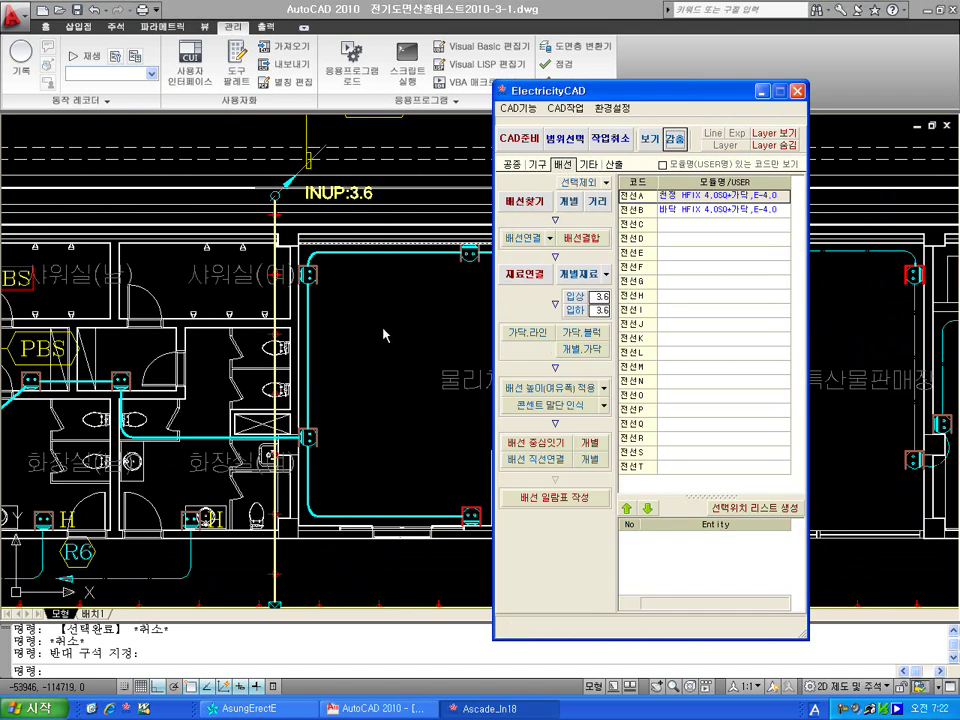
left_click(649, 139)
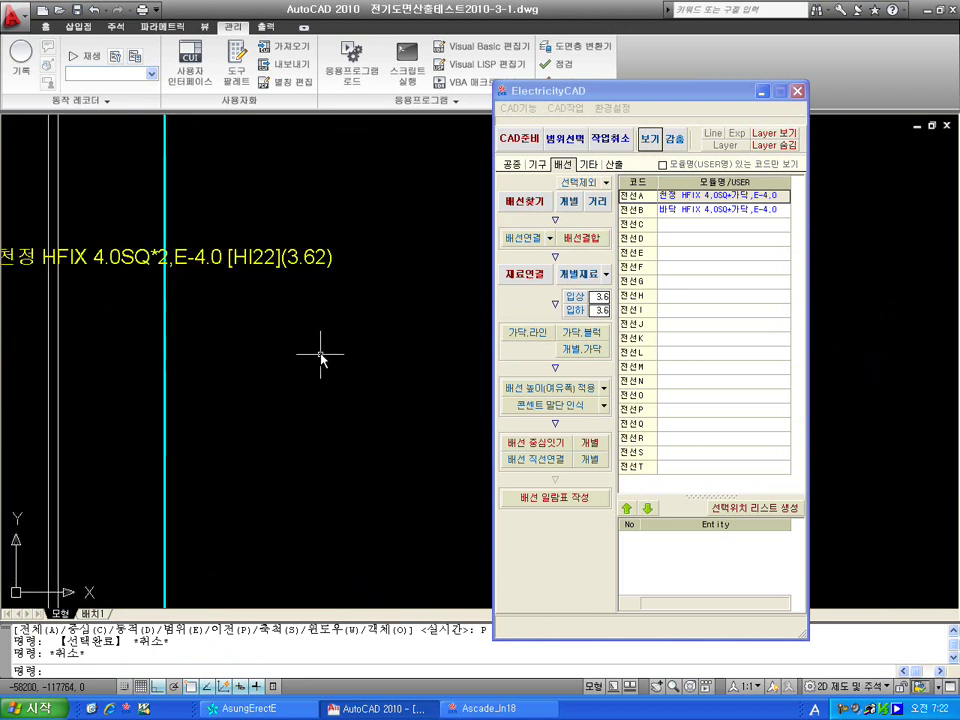
scroll(418, 388, "down", 8)
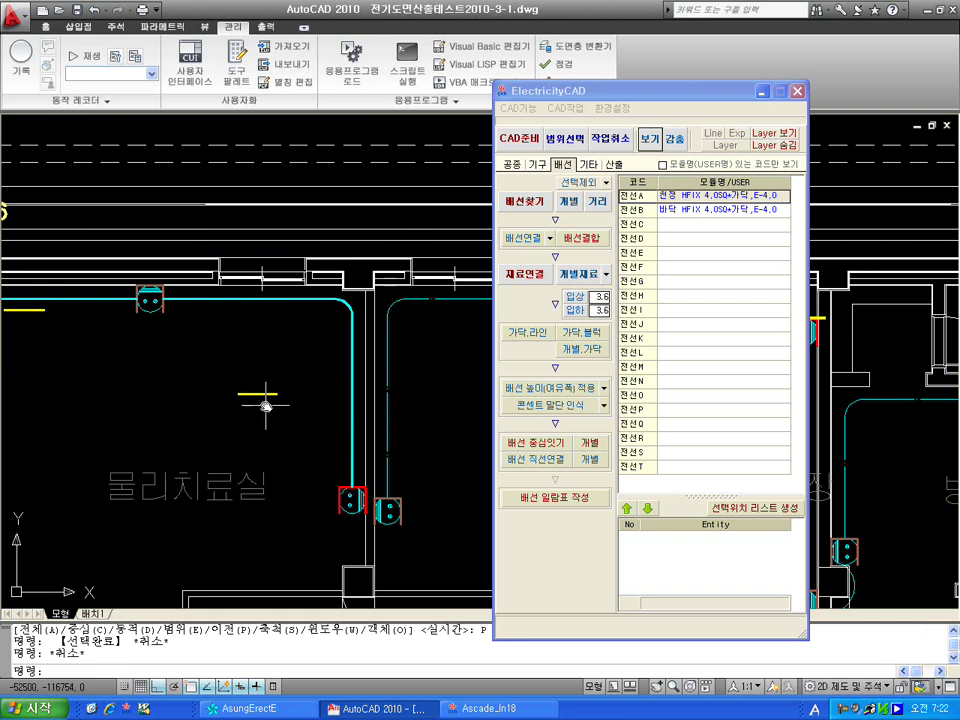
scroll(266, 404, "up", 6)
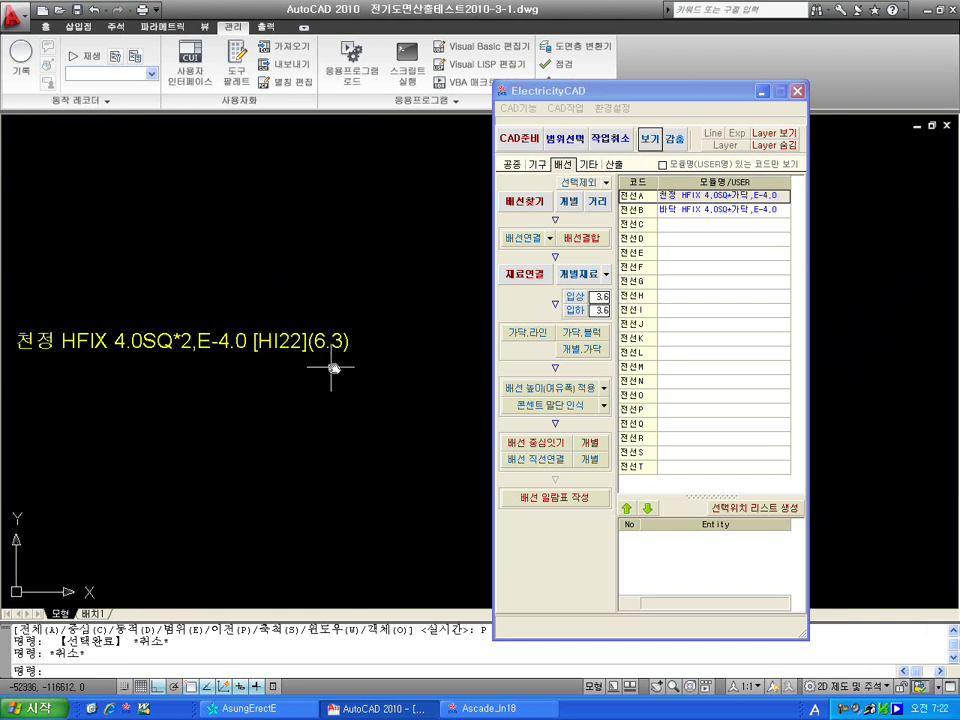
scroll(225, 445, "down", 4)
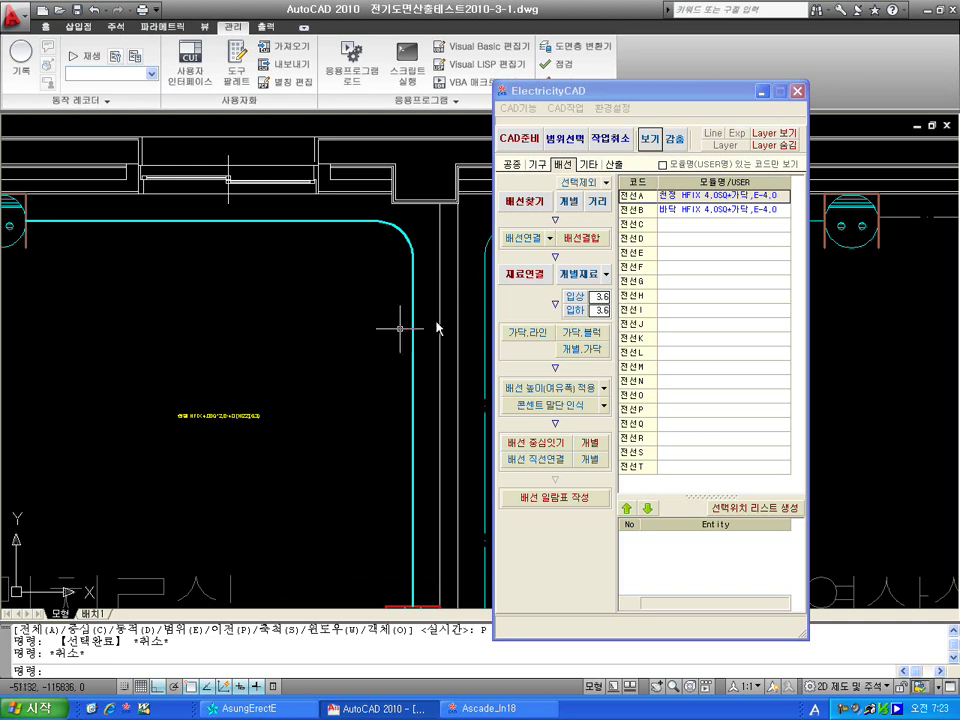
Hide the wiring labels so that only the plan and its wiring lines around the 물리치료실 room are shown
left_click(675, 142)
left_click(675, 142)
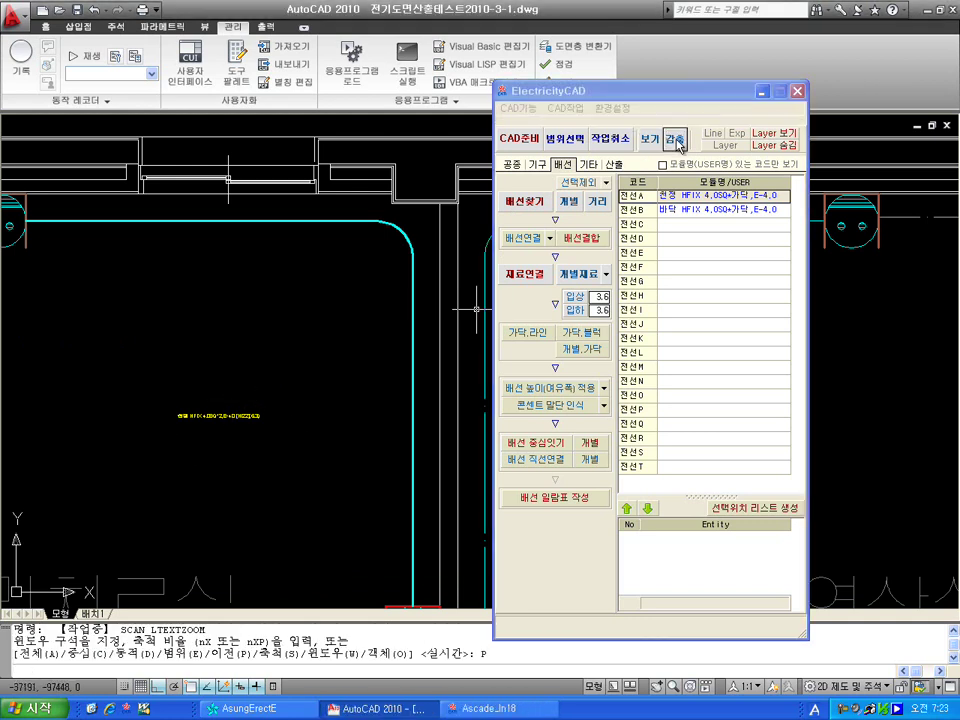
scroll(240, 407, "down", 3)
scroll(371, 354, "up", 3)
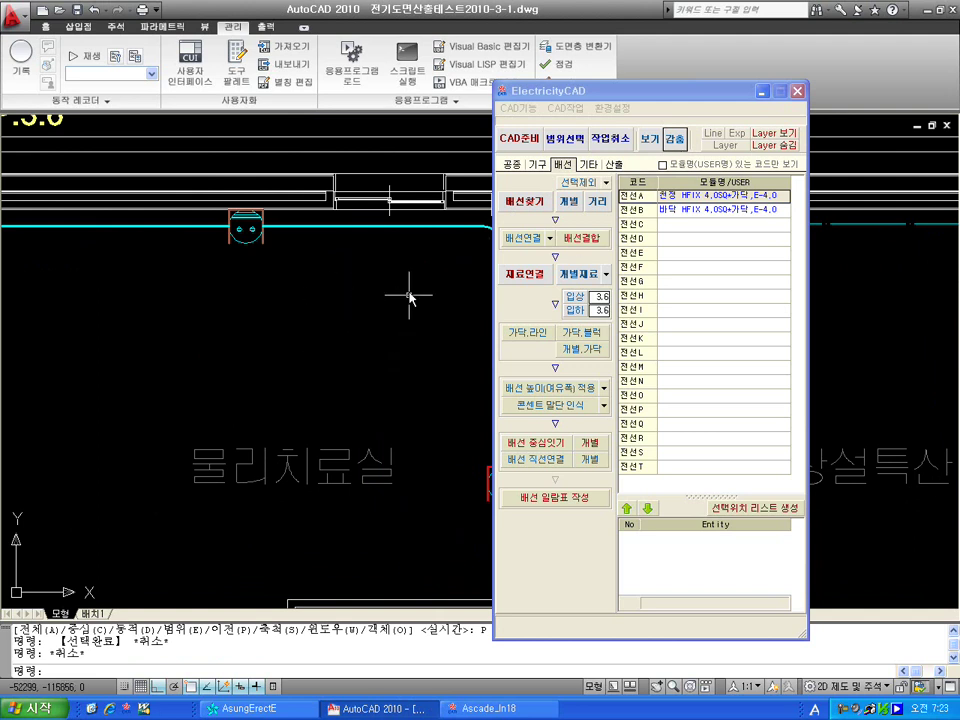
scroll(407, 316, "down", 2)
mouse_move(407, 316)
left_mouse_down()
mouse_move(336, 354)
mouse_move(341, 333)
left_mouse_up()
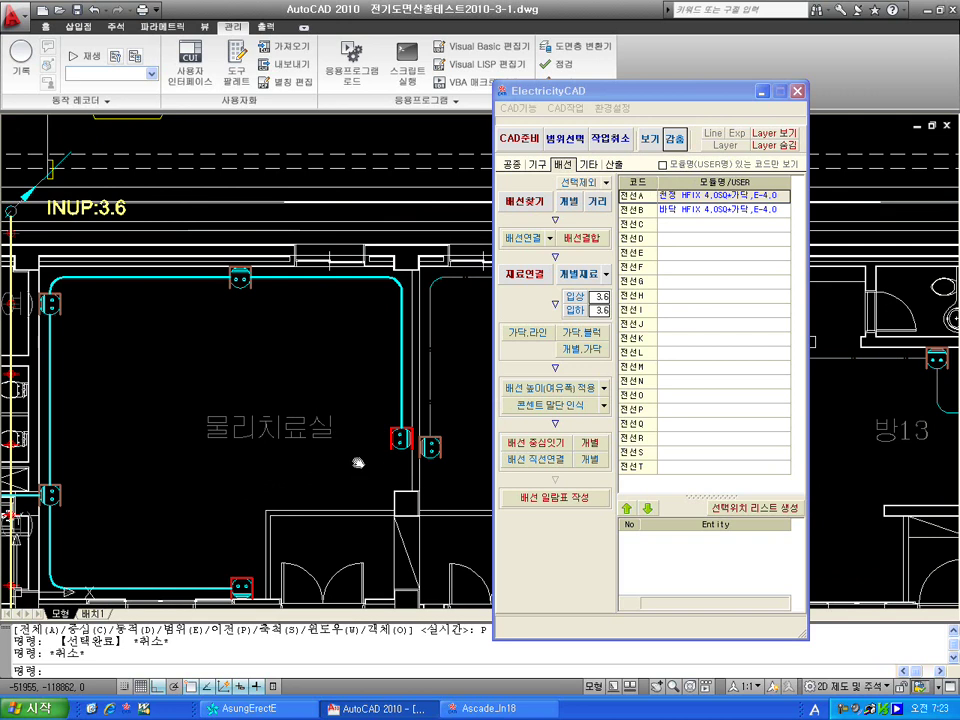
left_click_drag(358, 462, 242, 391)
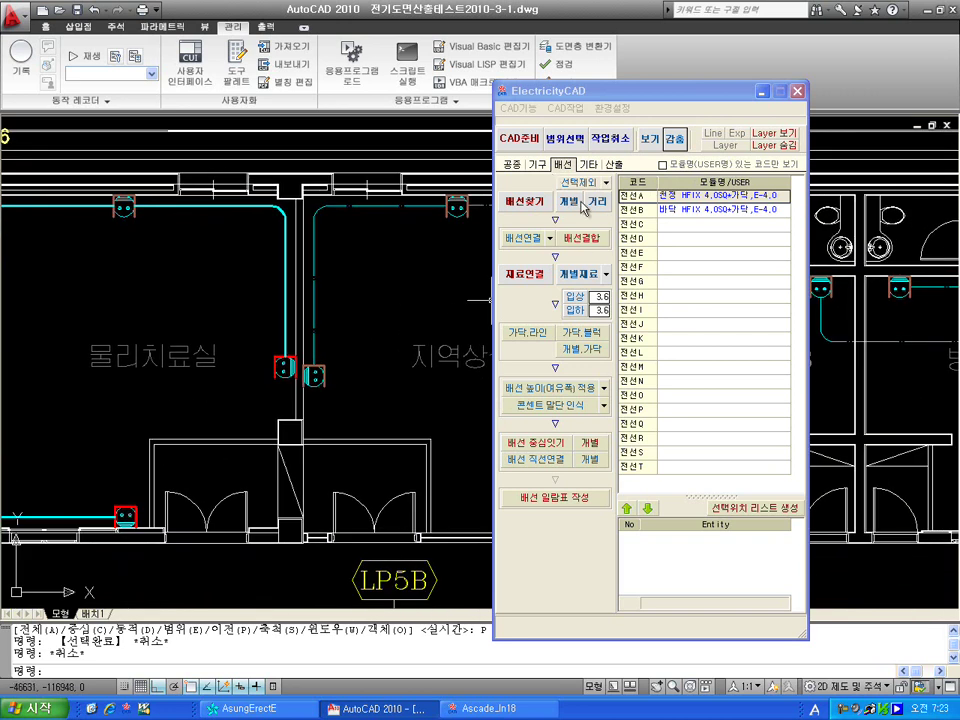
Delete the short vertical wiring segment crossing the horizontal run at the hatched light fixture near L2 in the lighting plan
scroll(460, 449, "down", 2)
mouse_move(443, 436)
left_mouse_down()
mouse_move(118, 157)
mouse_move(71, 131)
left_mouse_up()
mouse_move(388, 508)
left_mouse_down()
mouse_move(377, 334)
mouse_move(393, 498)
left_mouse_up()
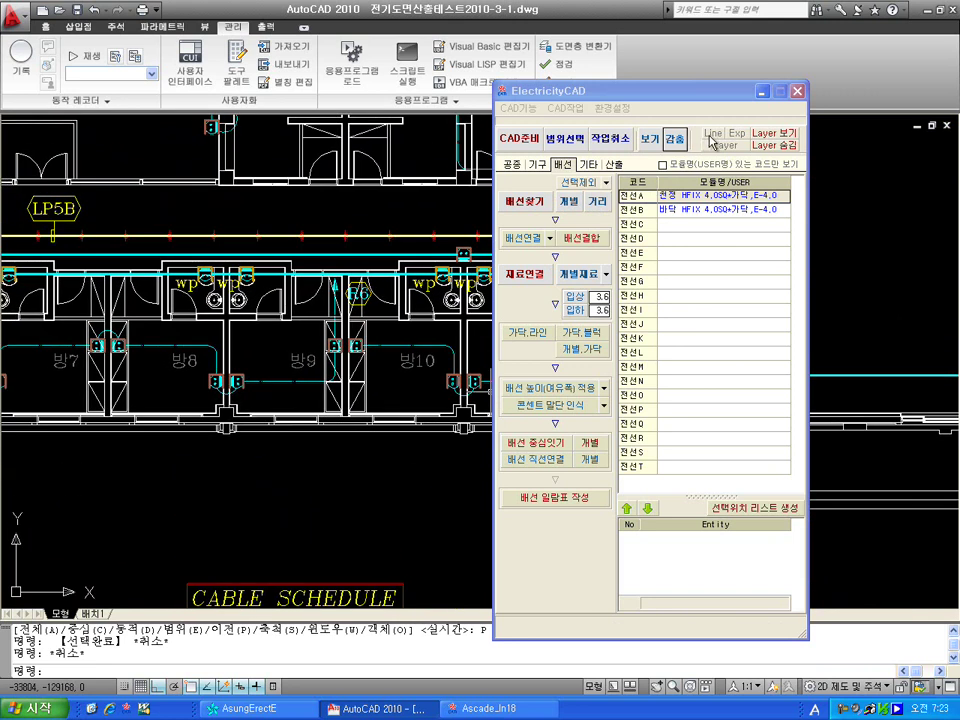
scroll(446, 524, "down", 4)
left_click_drag(446, 542, 161, 135)
left_click_drag(412, 538, 513, 304)
scroll(424, 460, "down", 5)
scroll(375, 533, "up", 2)
left_click_drag(375, 533, 404, 370)
scroll(343, 452, "up", 8)
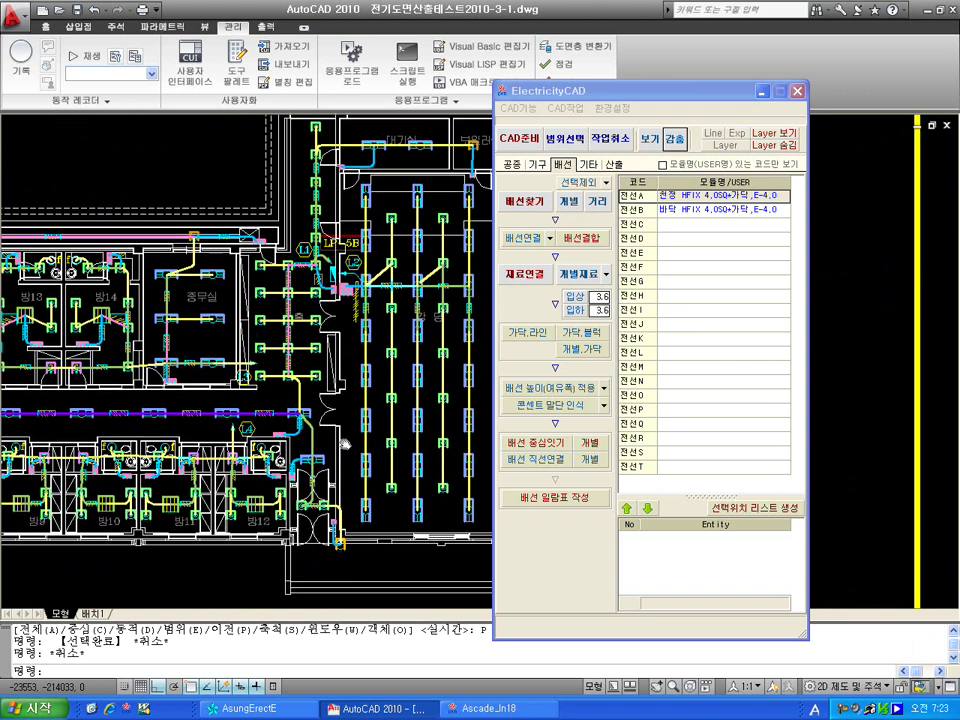
scroll(336, 428, "up", 3)
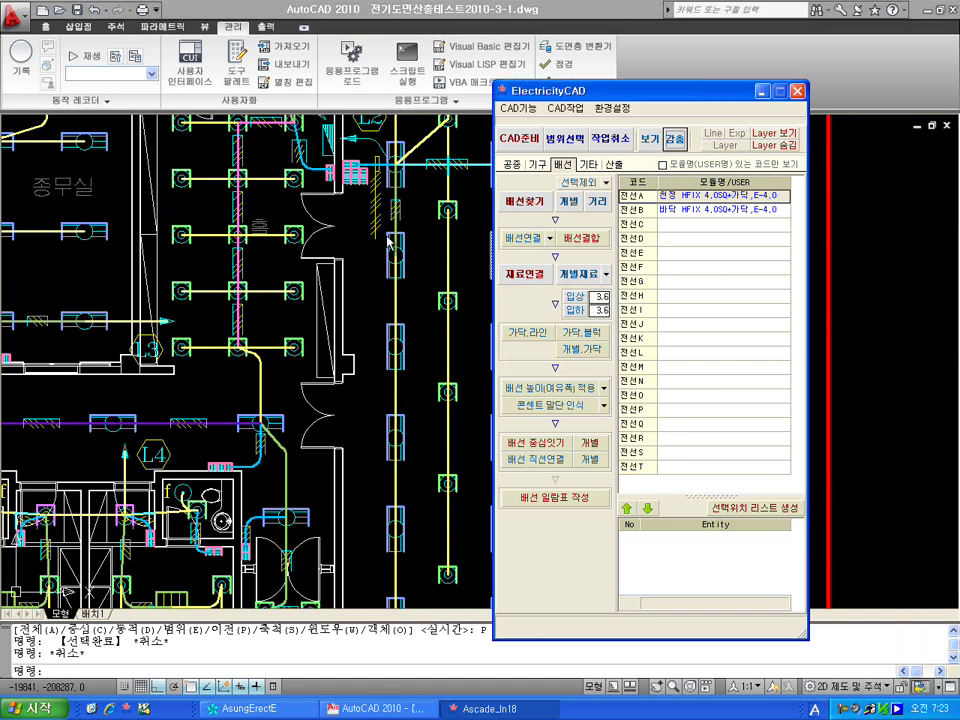
scroll(349, 238, "up", 8)
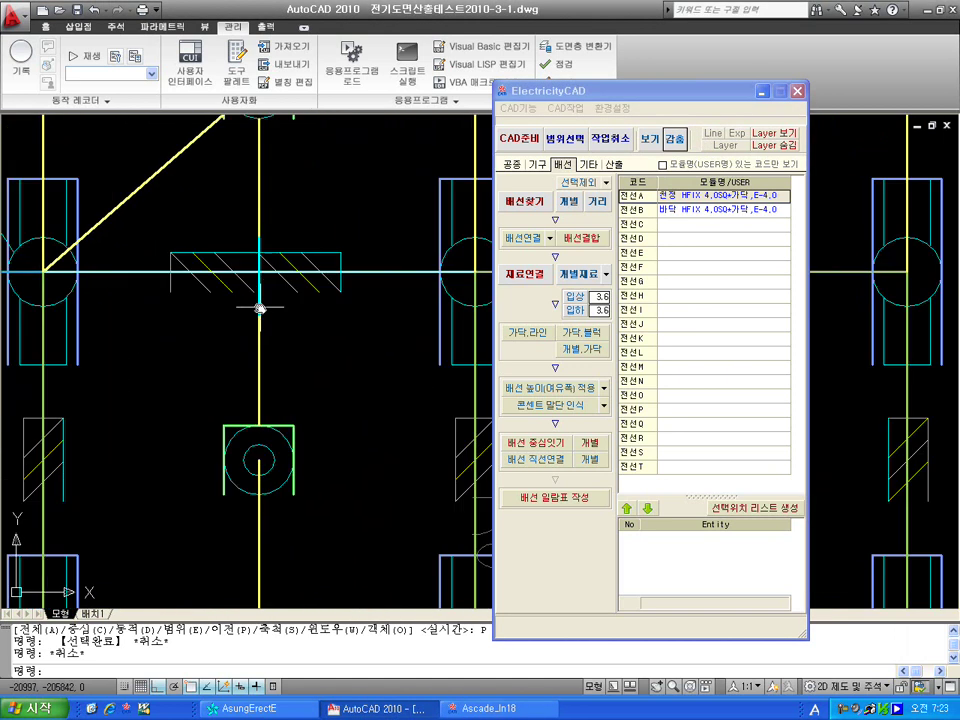
left_click(259, 300)
key("Delete")
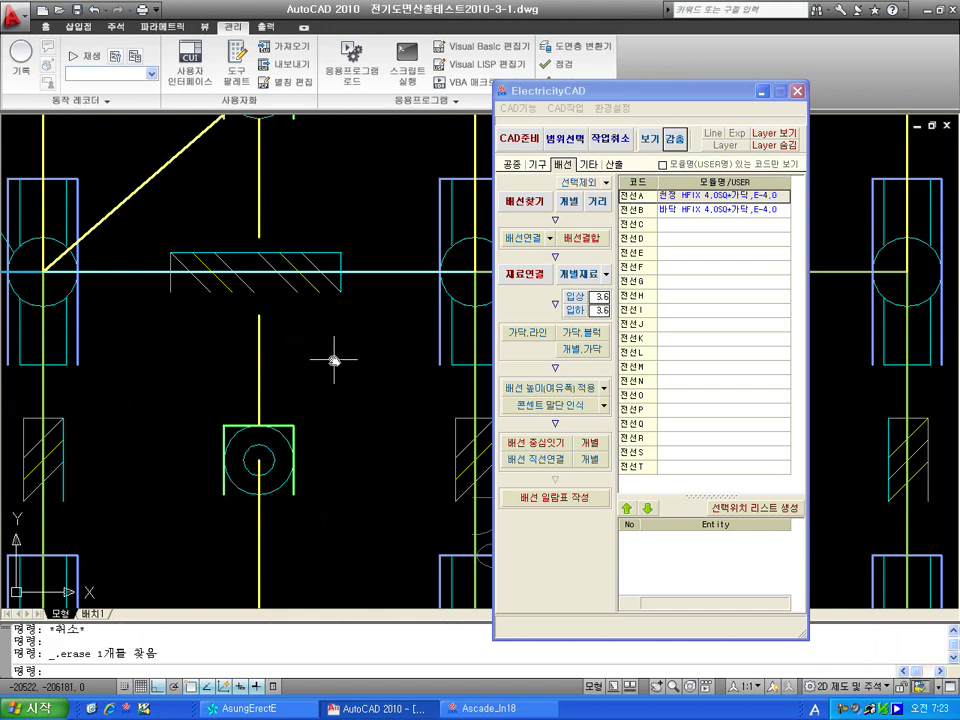
Draw a vertical wiring line with ElectricityCAD's Line tool to bridge the gap across the hatched light fixture near L2
scroll(332, 354, "down", 4)
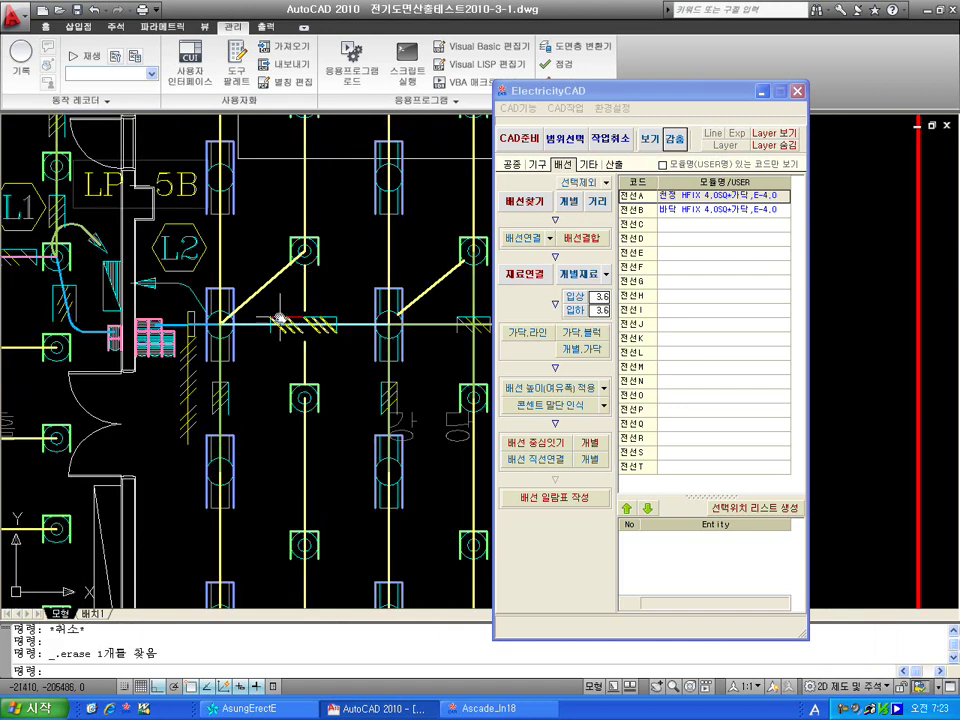
scroll(331, 350, "up", 4)
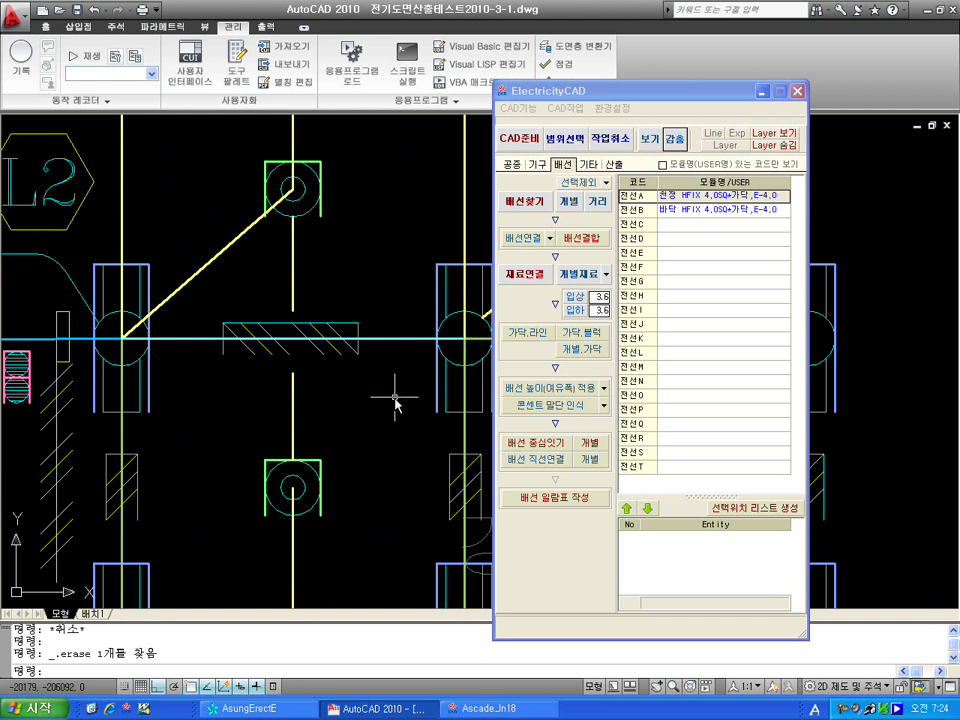
left_click(716, 133)
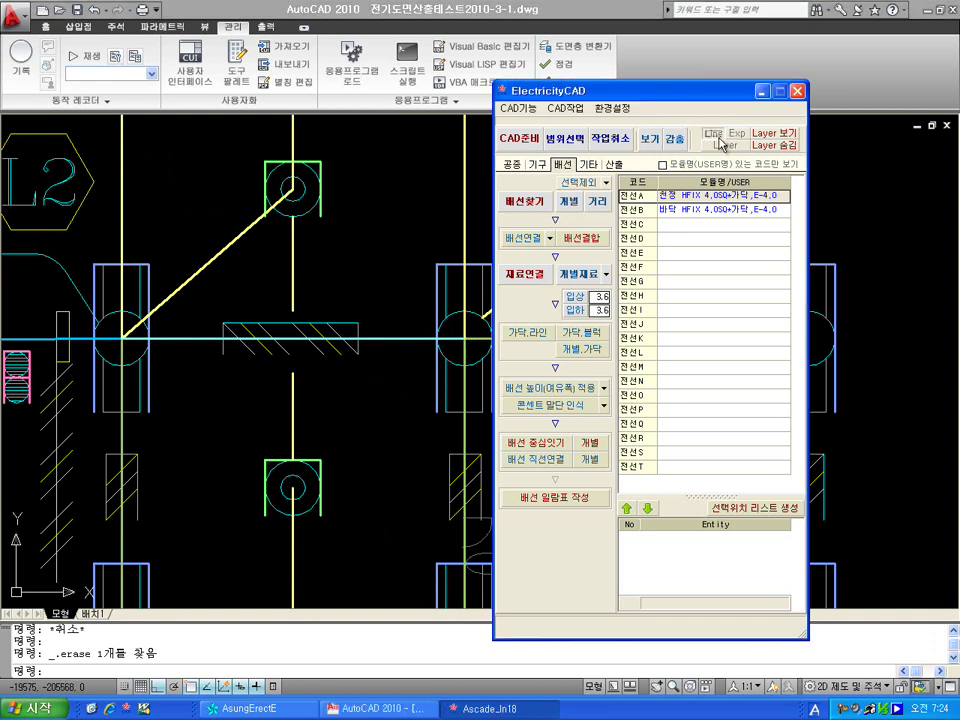
left_click(291, 316)
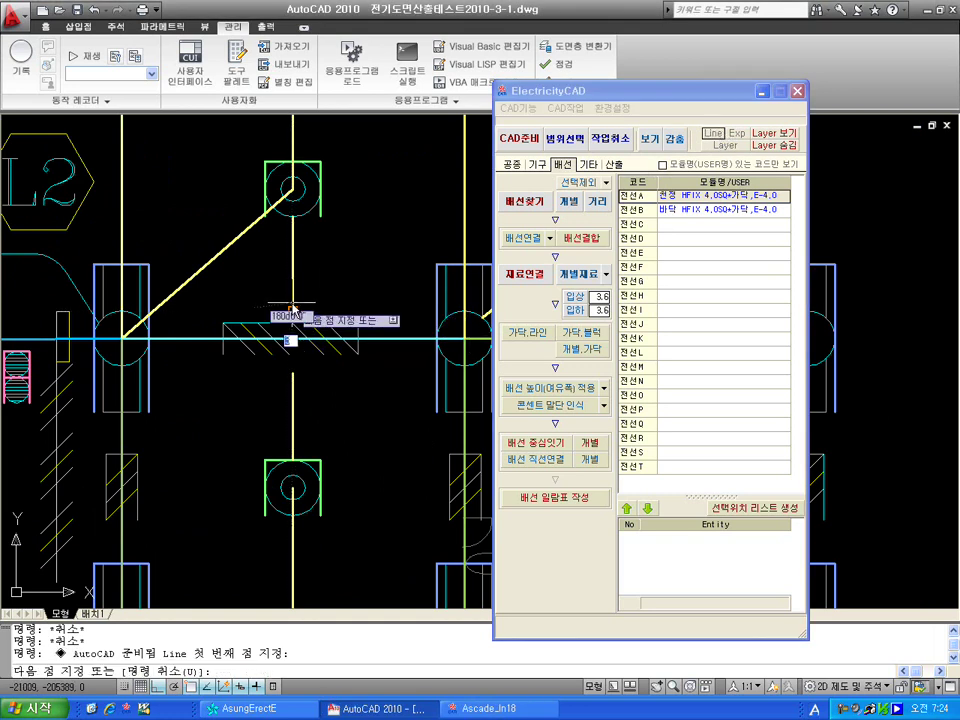
left_click(292, 372)
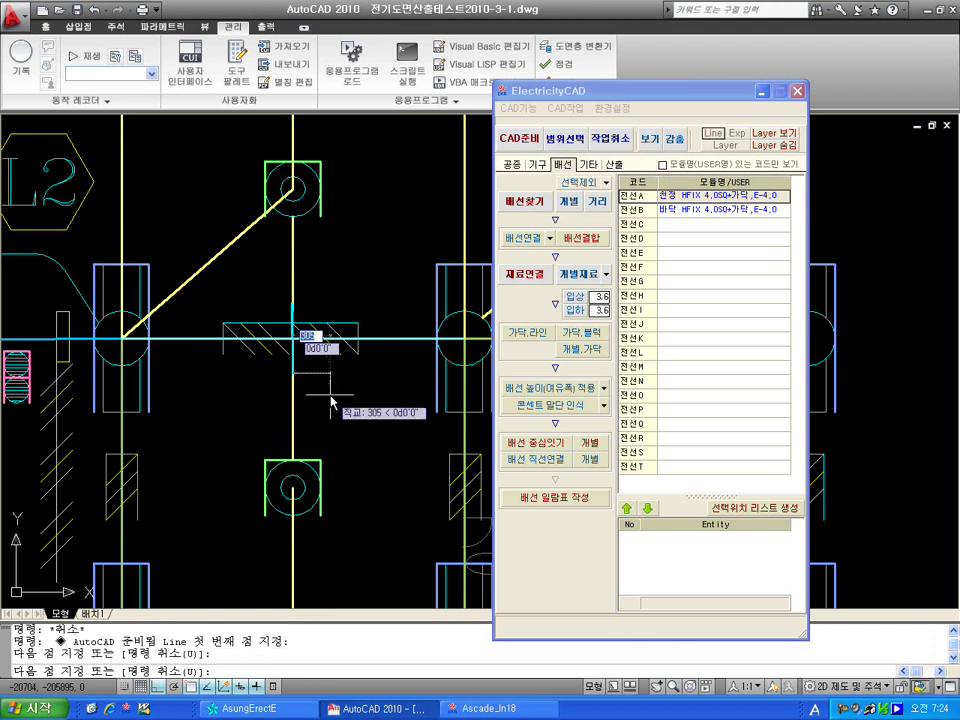
key("Escape")
scroll(336, 405, "down", 2)
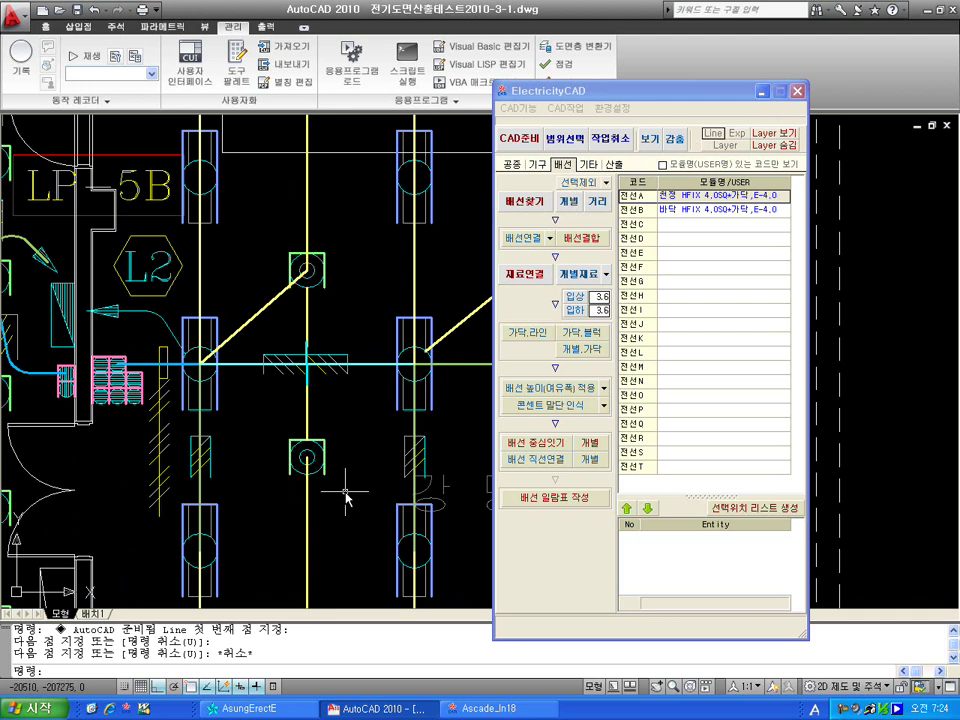
Draw a short vertical trial wiring line beside the round light fixture below the bridged gap, and erase it
left_click(716, 133)
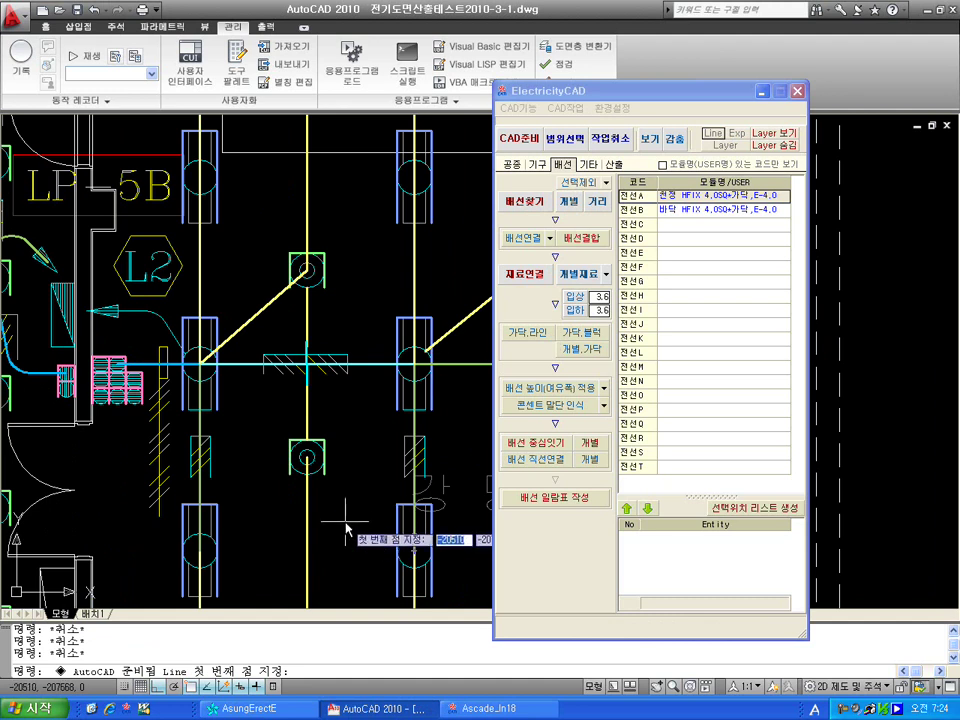
left_click(343, 458)
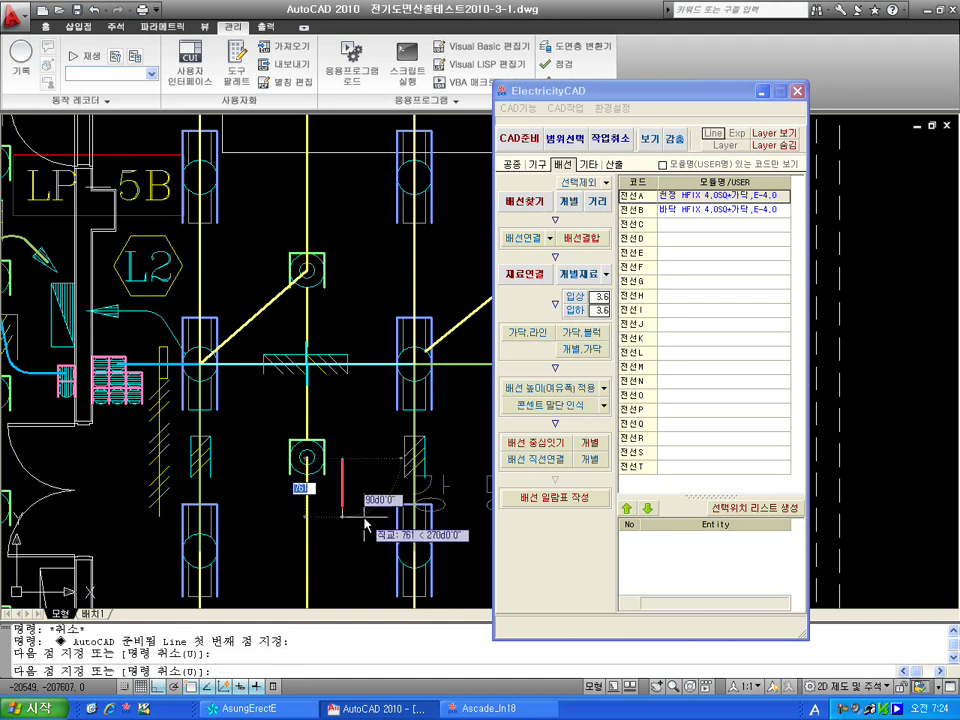
key("Escape")
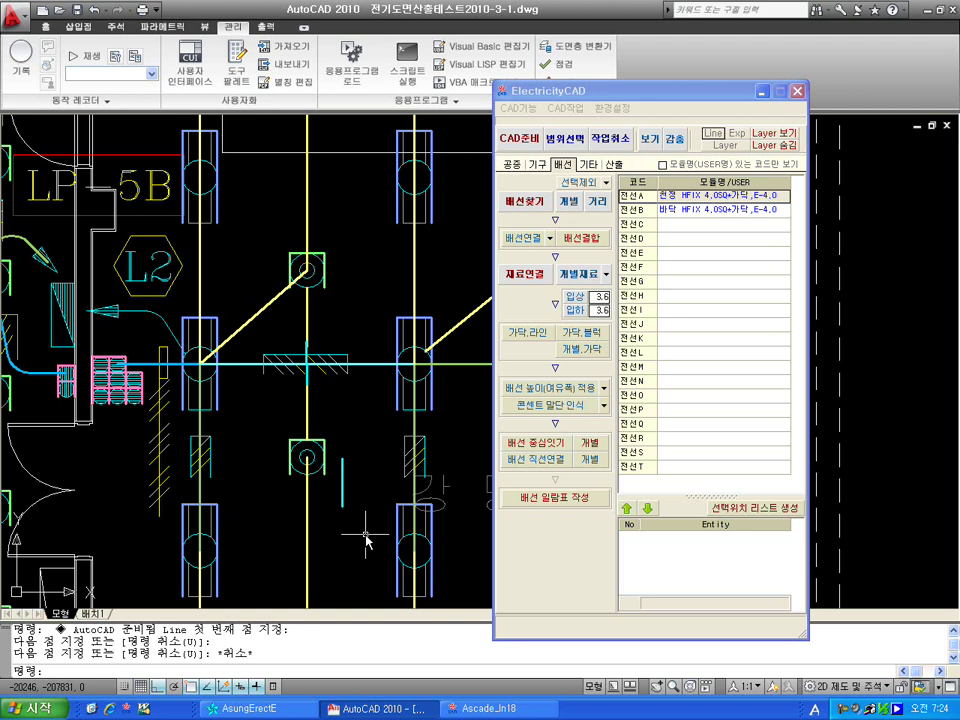
left_click(342, 484)
key("Delete")
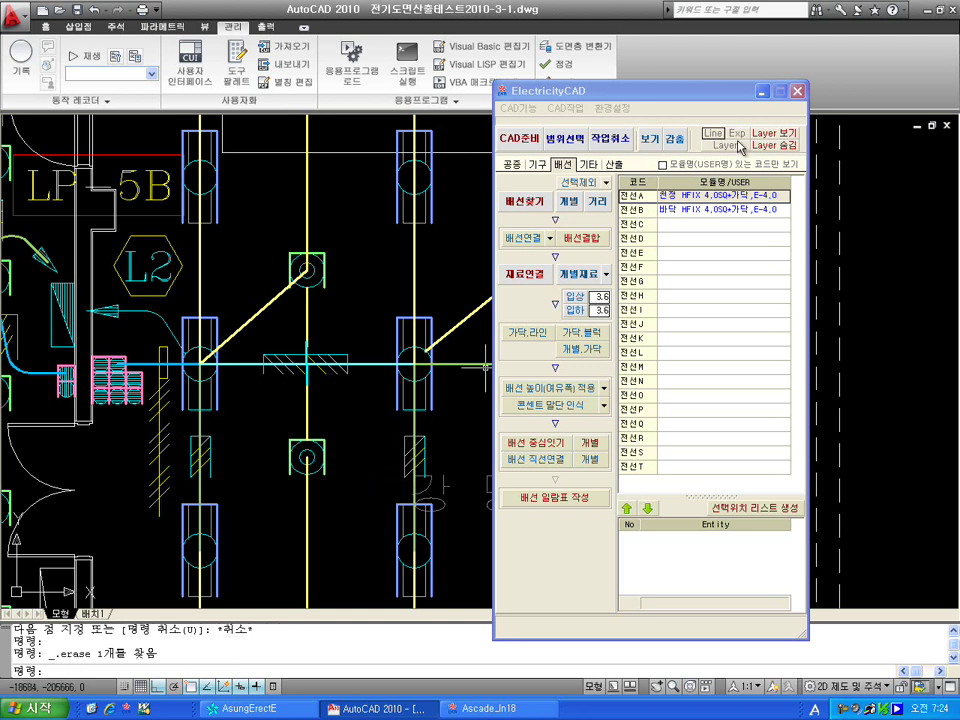
Explode the cyan wiring polyline in the 홀 of the receptacle plan that ends at the outlet near P-ELE, using ElectricityCAD's Exp tool
scroll(145, 390, "down", 4)
scroll(137, 345, "down", 4)
left_click_drag(137, 345, 699, 380)
left_click_drag(177, 318, 280, 291)
scroll(205, 490, "up", 6)
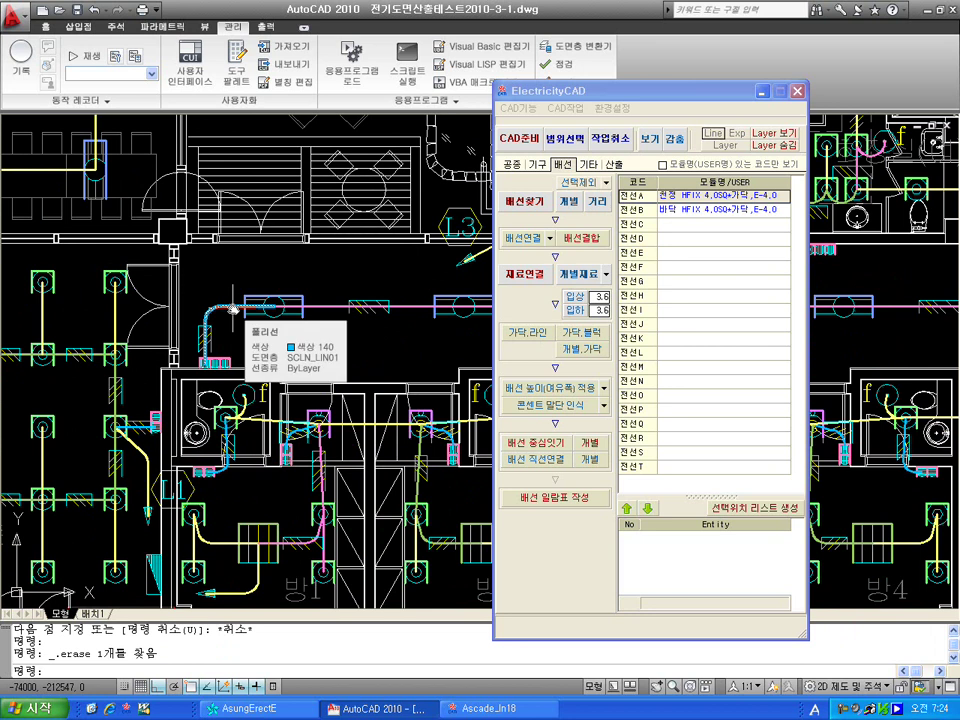
scroll(225, 200, "down", 8)
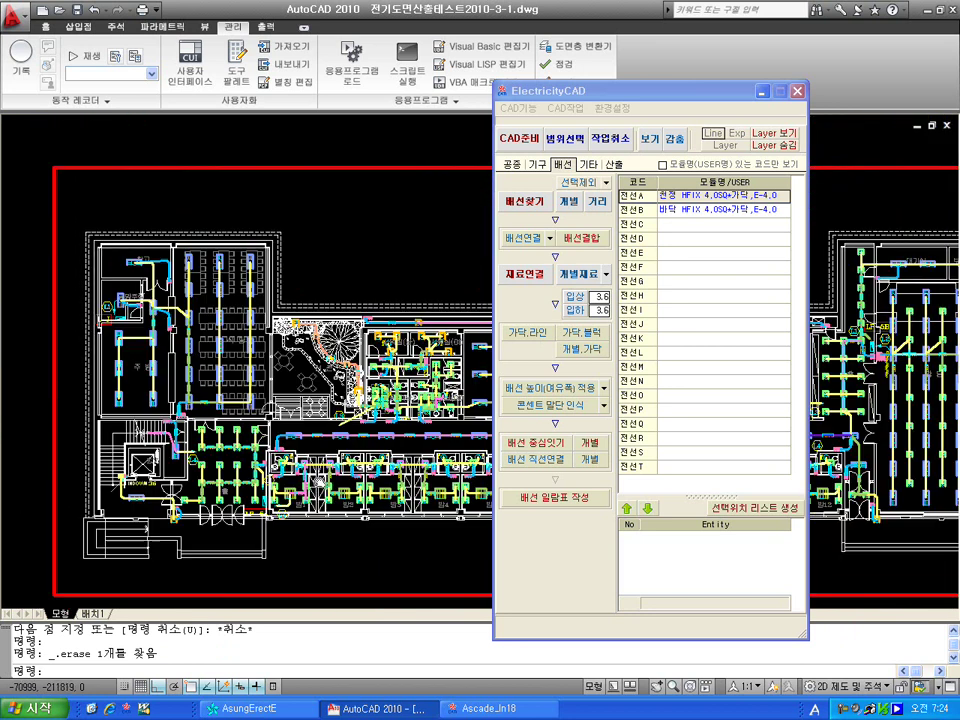
left_click_drag(327, 209, 281, 396)
scroll(281, 396, "down", 6)
left_click_drag(330, 290, 330, 511)
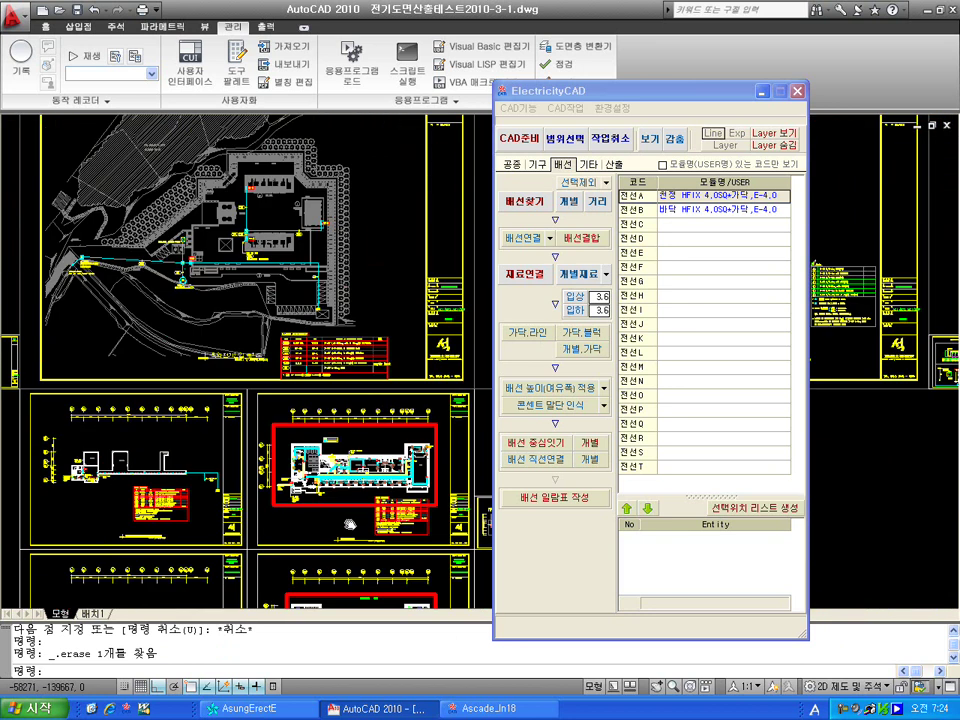
scroll(330, 514, "up", 10)
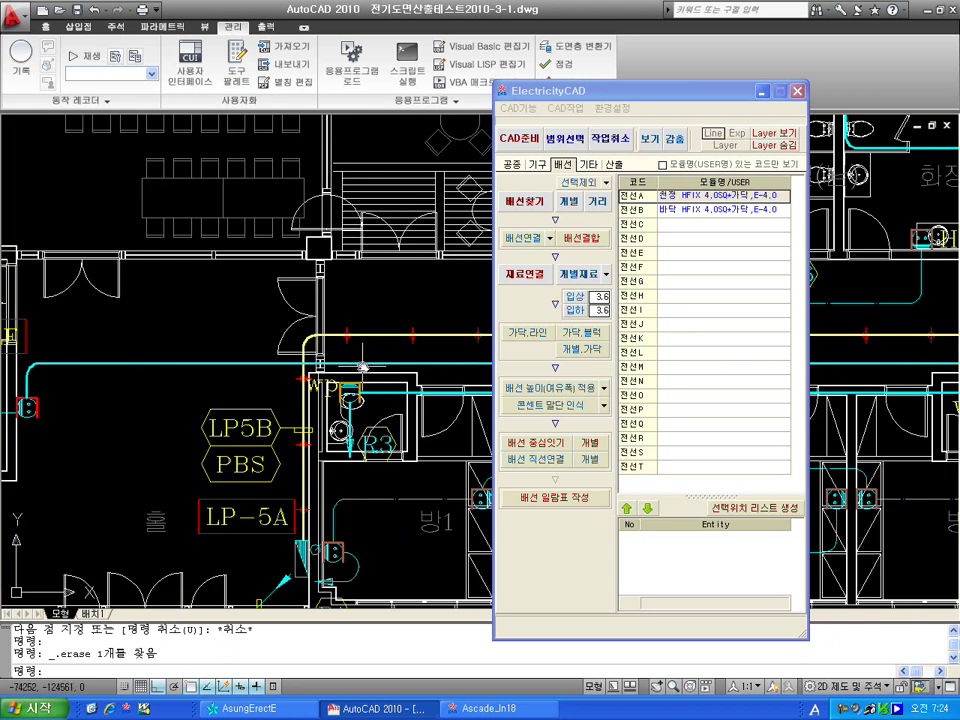
mouse_move(73, 366)
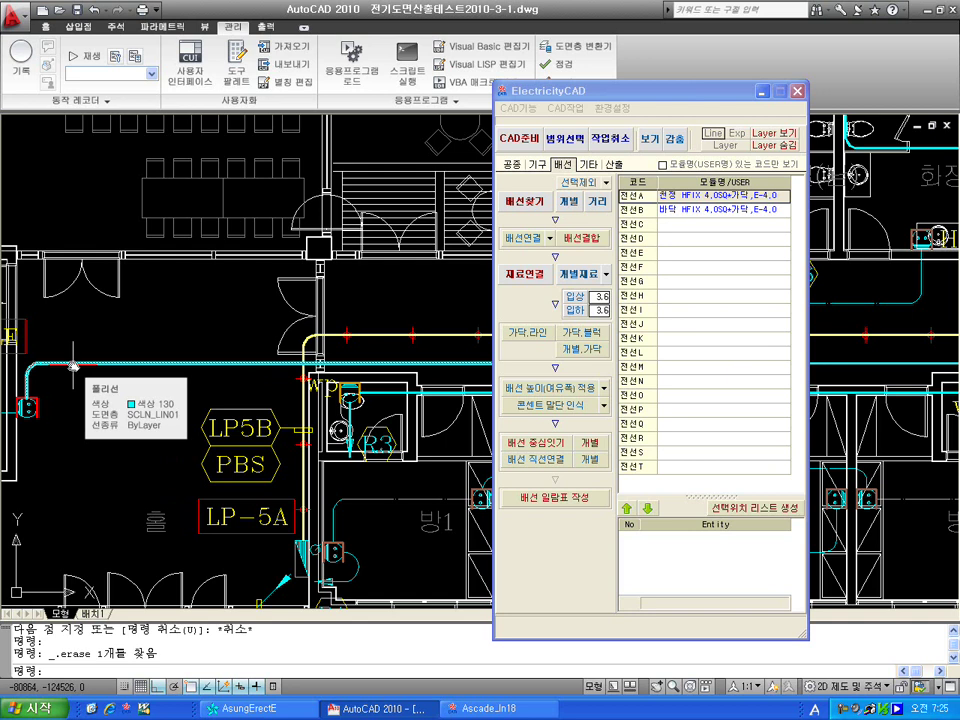
scroll(200, 412, "down", 2)
left_click_drag(200, 412, 277, 409)
scroll(277, 411, "up", 2)
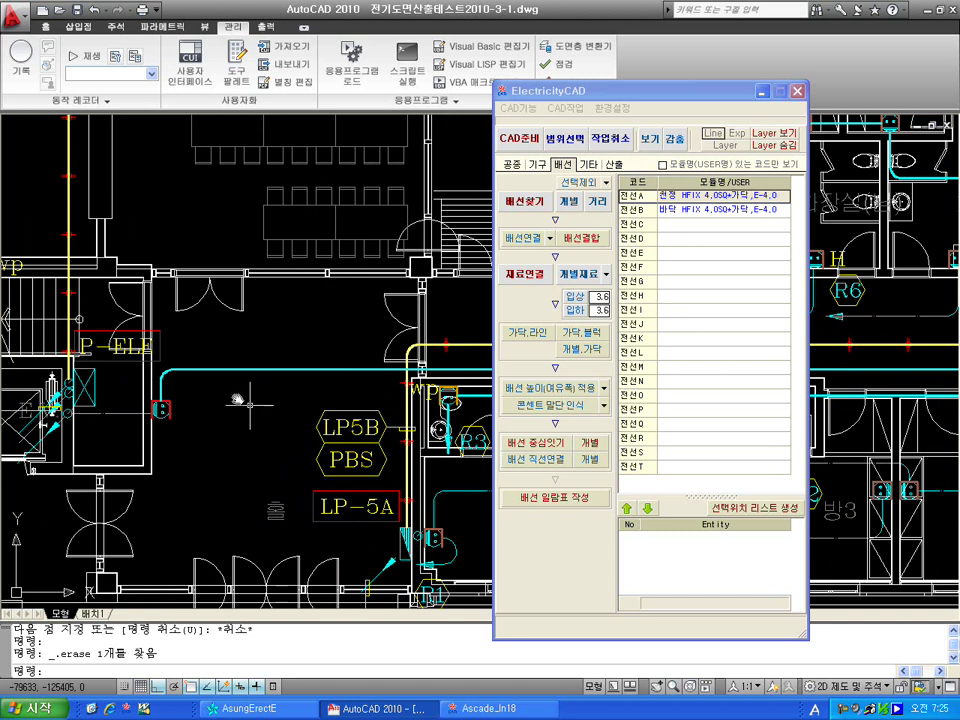
left_click(740, 134)
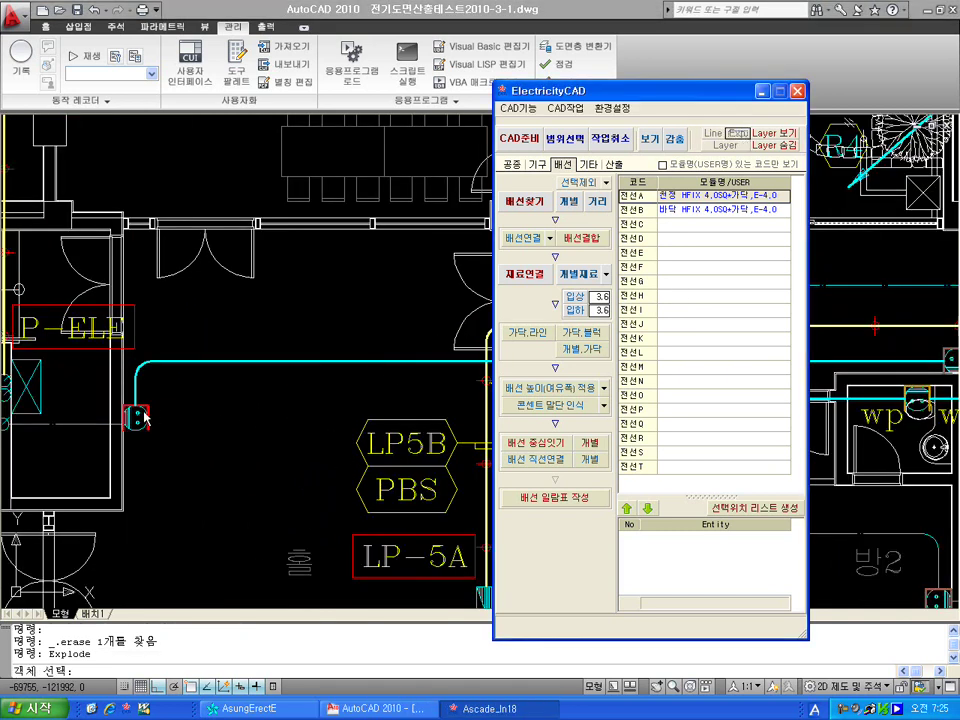
left_click(182, 367)
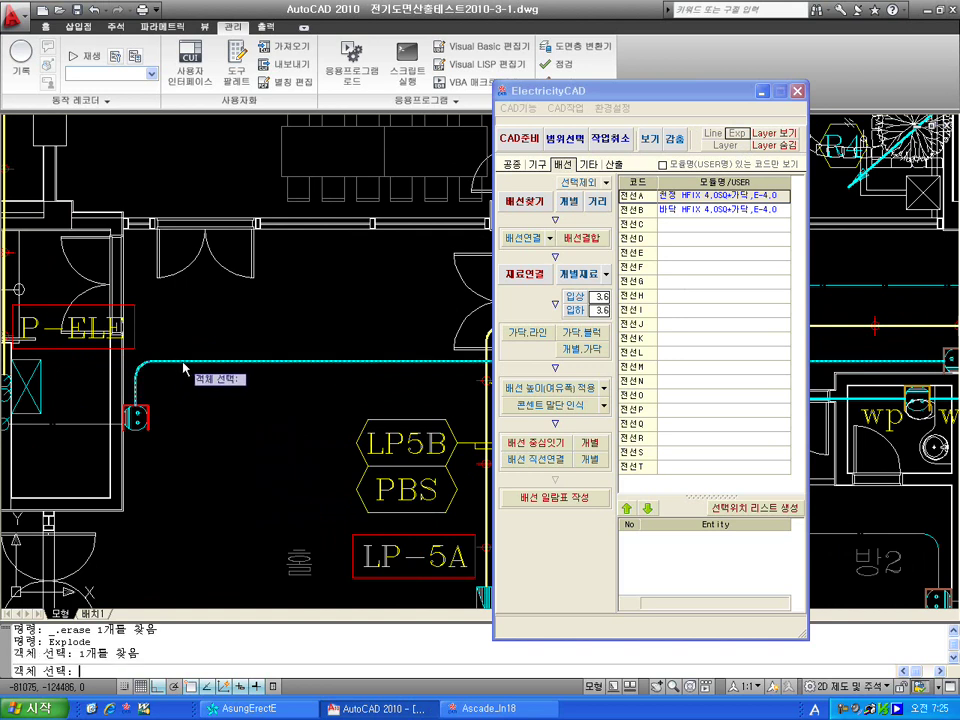
key("Return")
Select the exploded straight and arc wiring segments near the P-ELE outlet to check that they are separate, and clear the selection
left_click(182, 367)
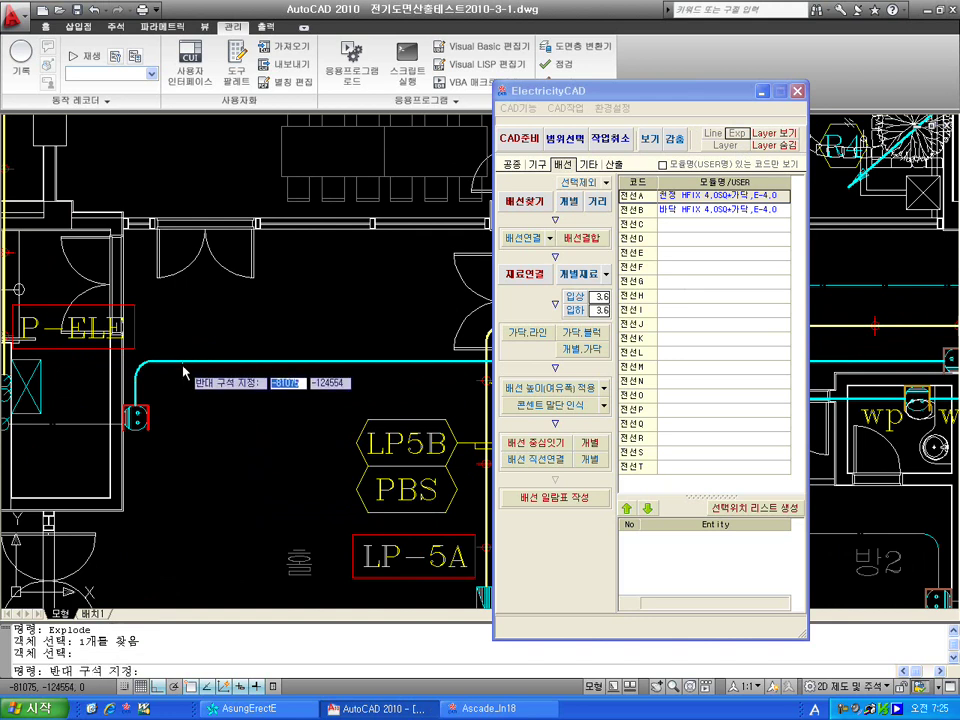
left_click(196, 366)
left_click(147, 375)
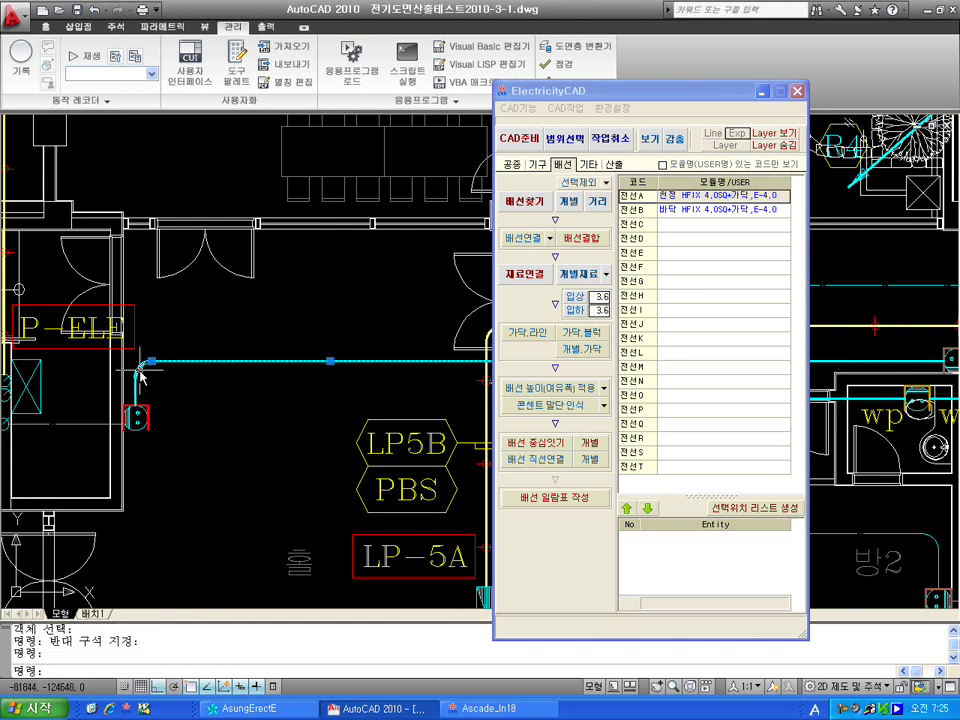
left_click(140, 372)
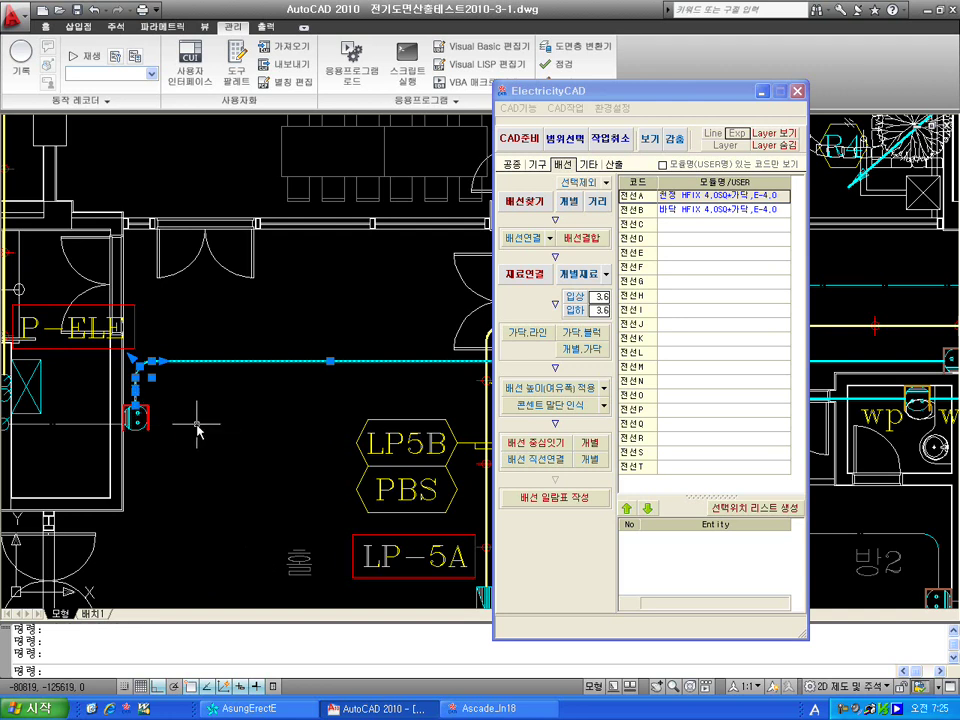
key("Escape")
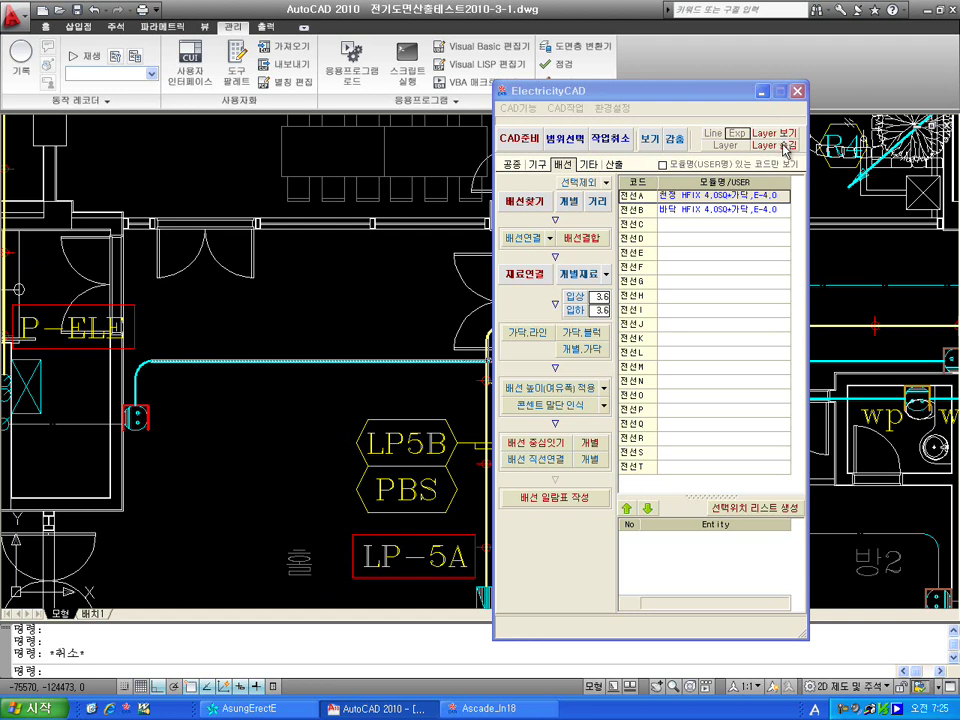
Hide the building wall layer in the receptacle plan with ElectricityCAD's layer-hiding tool by picking a wall line
scroll(262, 344, "down", 2)
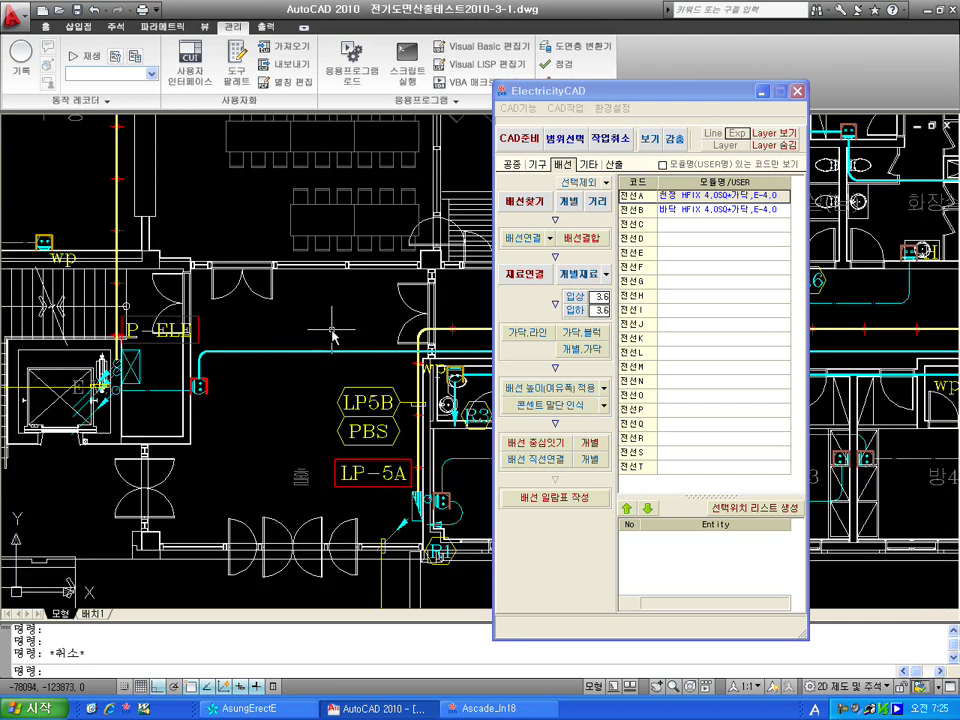
left_click_drag(262, 344, 184, 348)
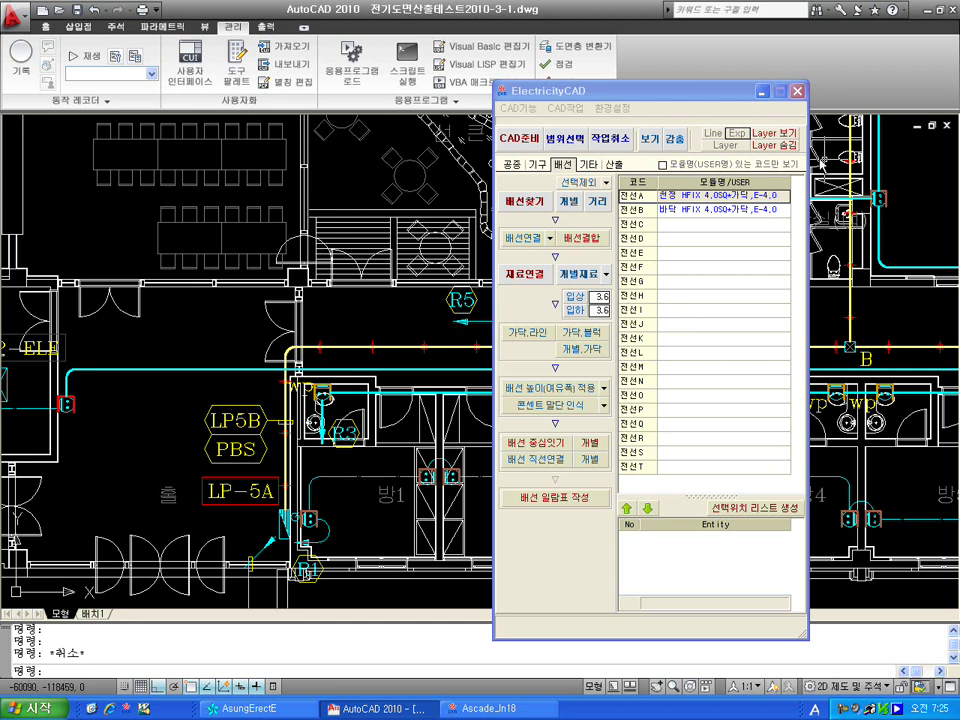
left_click(790, 147)
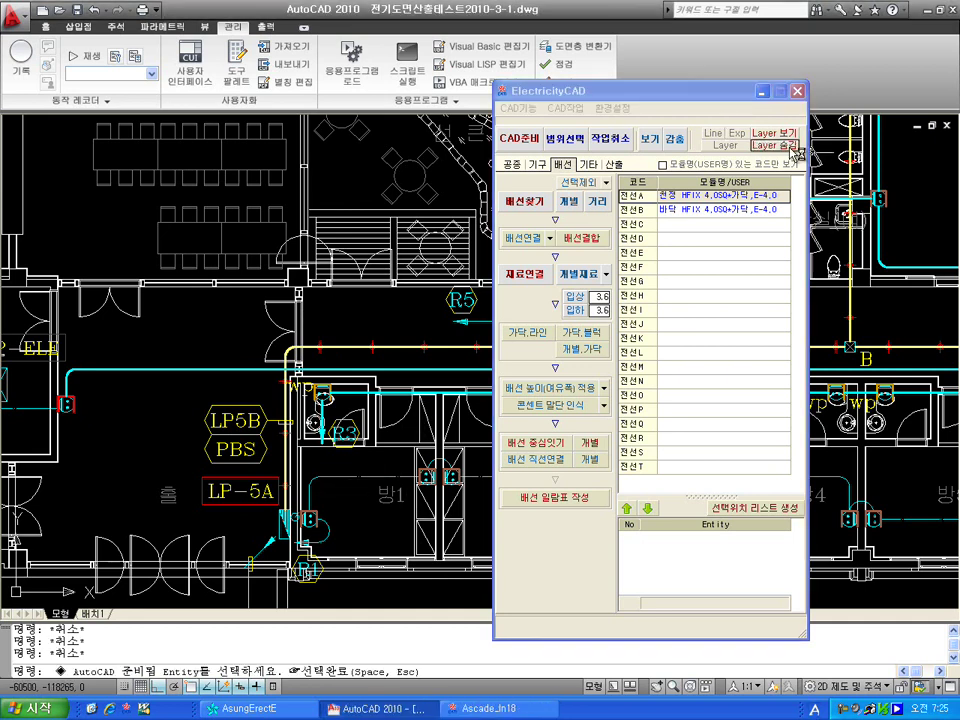
left_click(366, 290)
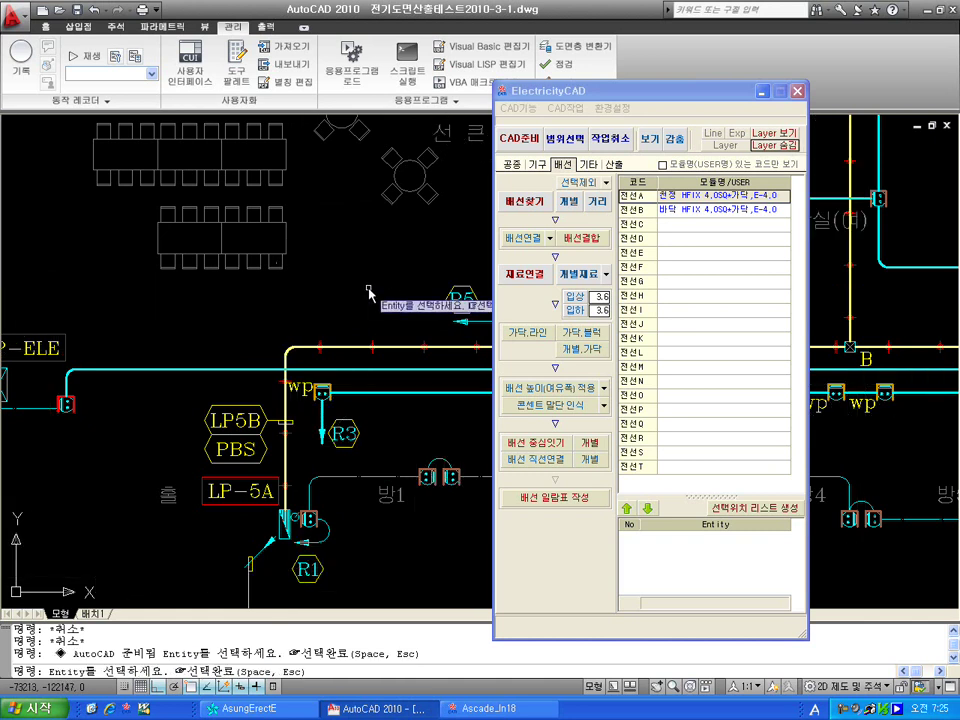
scroll(366, 290, "down", 1)
scroll(300, 318, "down", 1)
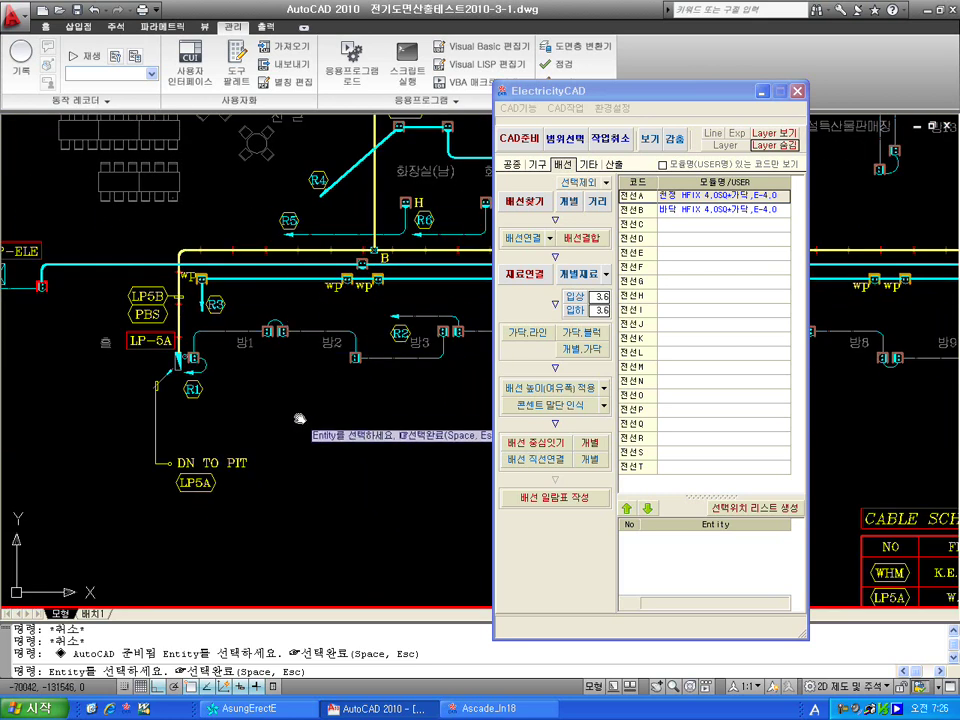
key("space")
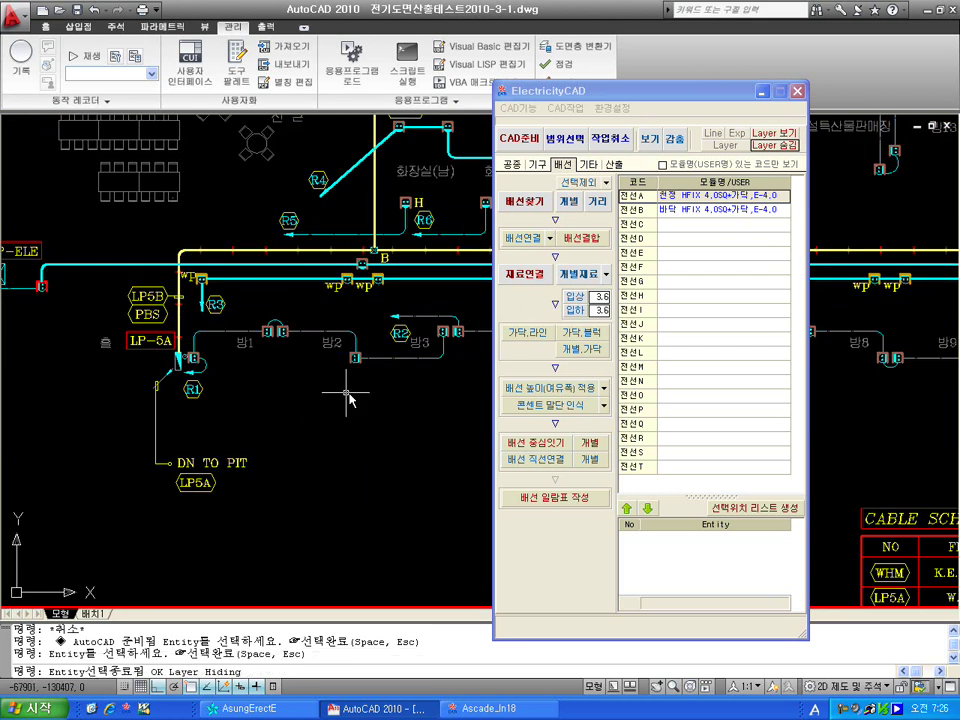
Restore all hidden layers in the receptacle plan
left_click(787, 139)
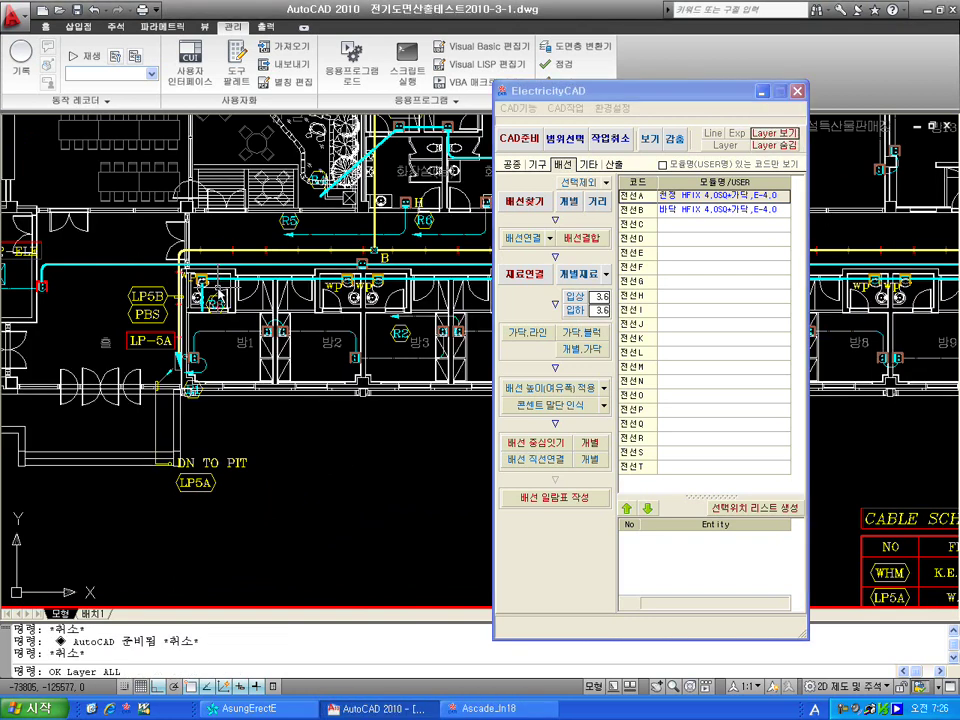
mouse_move(225, 276)
left_mouse_down()
mouse_move(329, 397)
mouse_move(396, 450)
left_mouse_up()
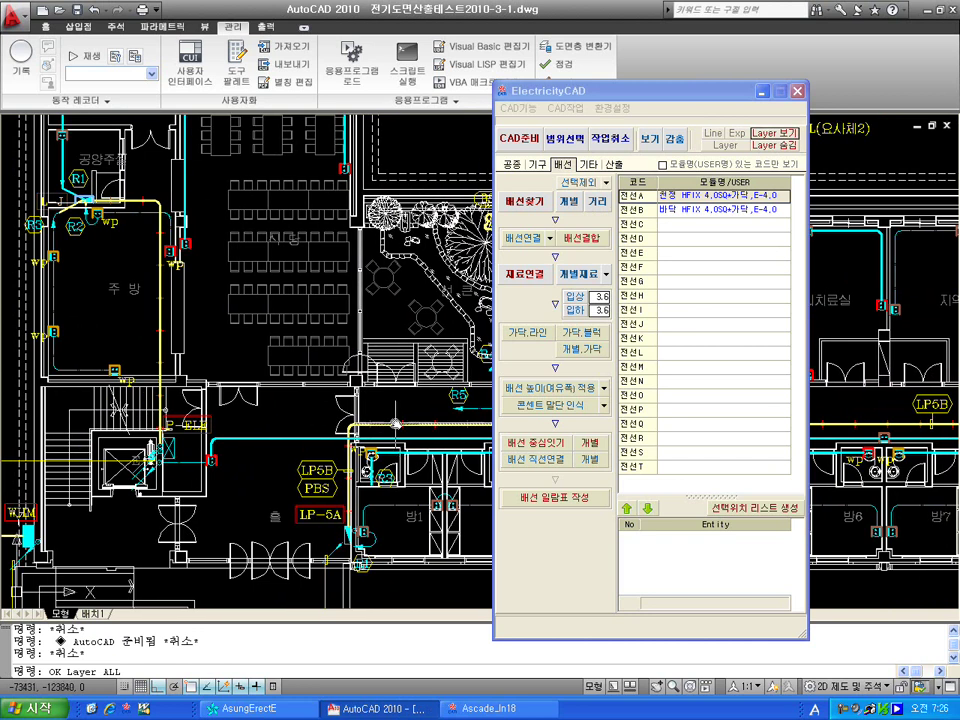
Filter the wiring code list to show only codes with a module name, and turn the filter off again
left_click(716, 318)
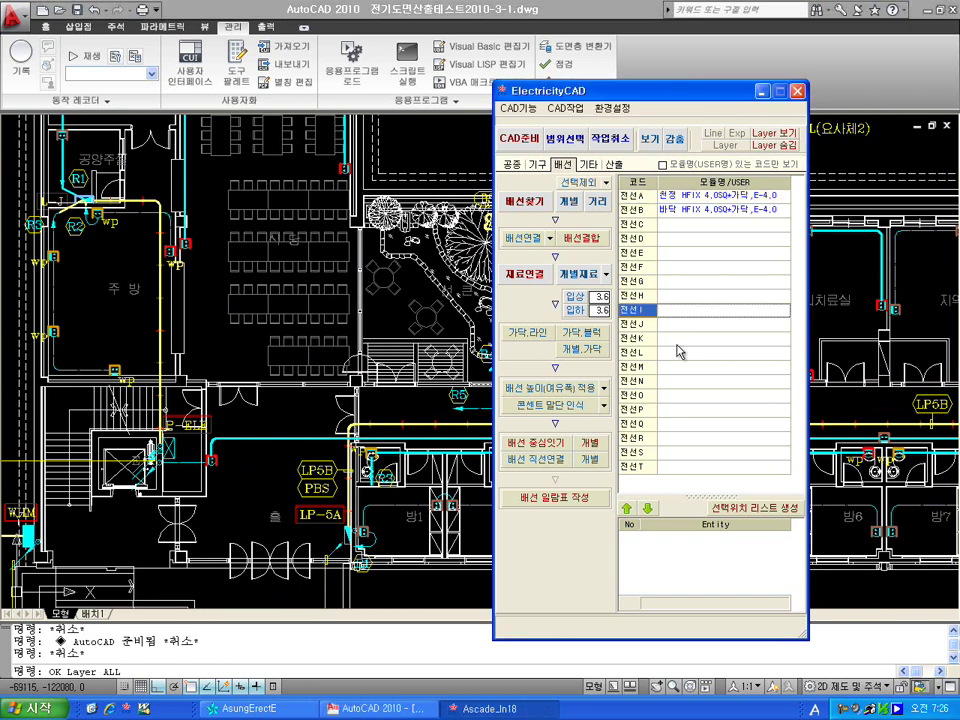
left_click(680, 168)
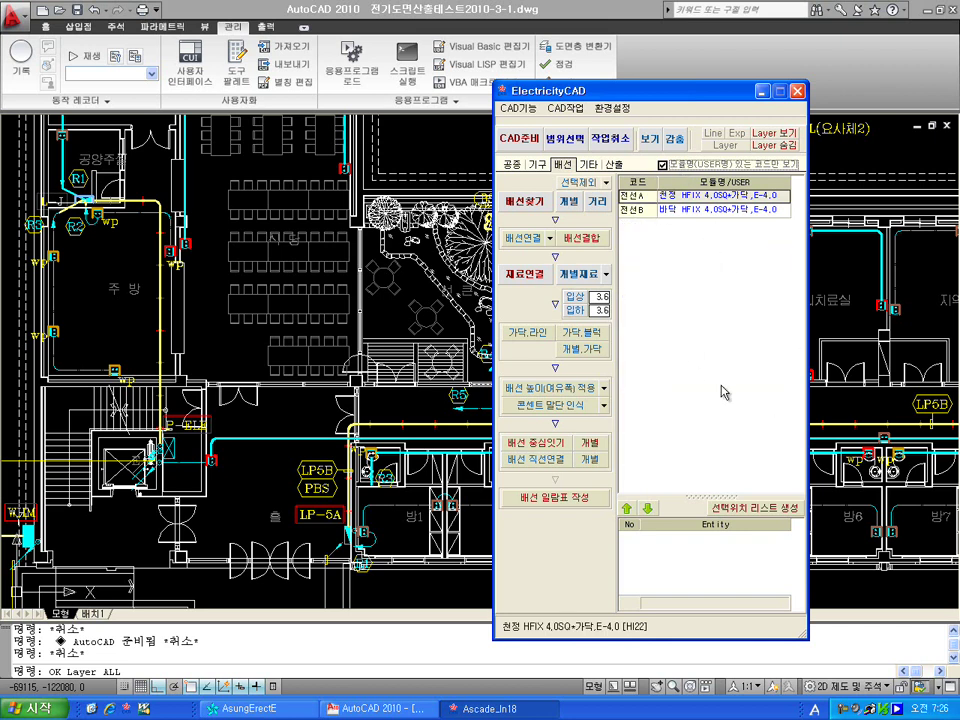
left_click(671, 168)
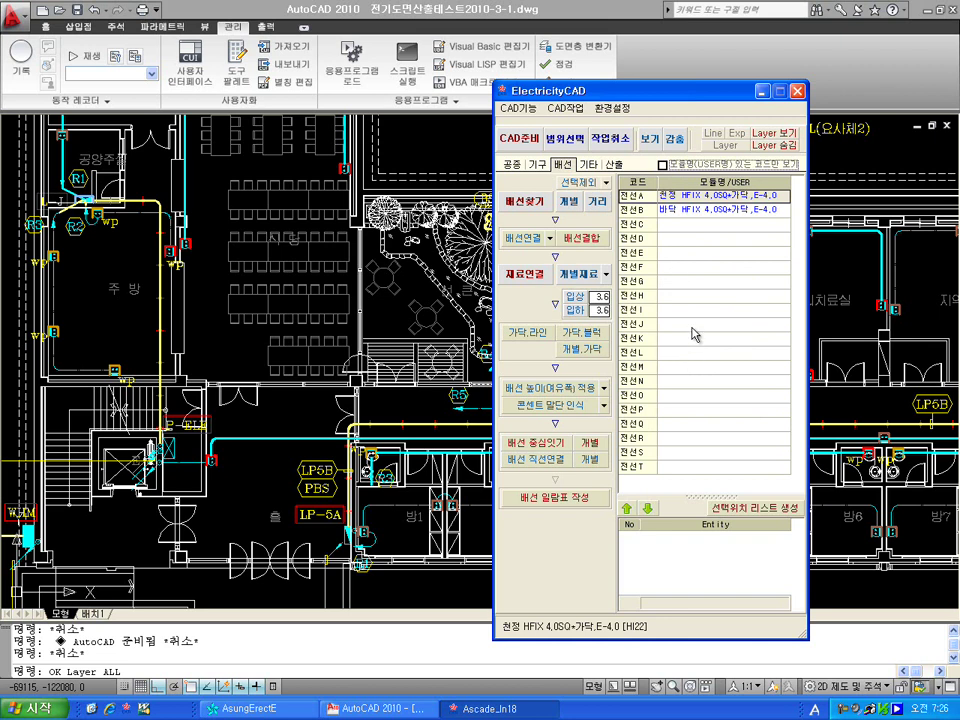
Look through the fixture (기구) code list, filter it to codes with a module name, and remove the filter
left_click(537, 164)
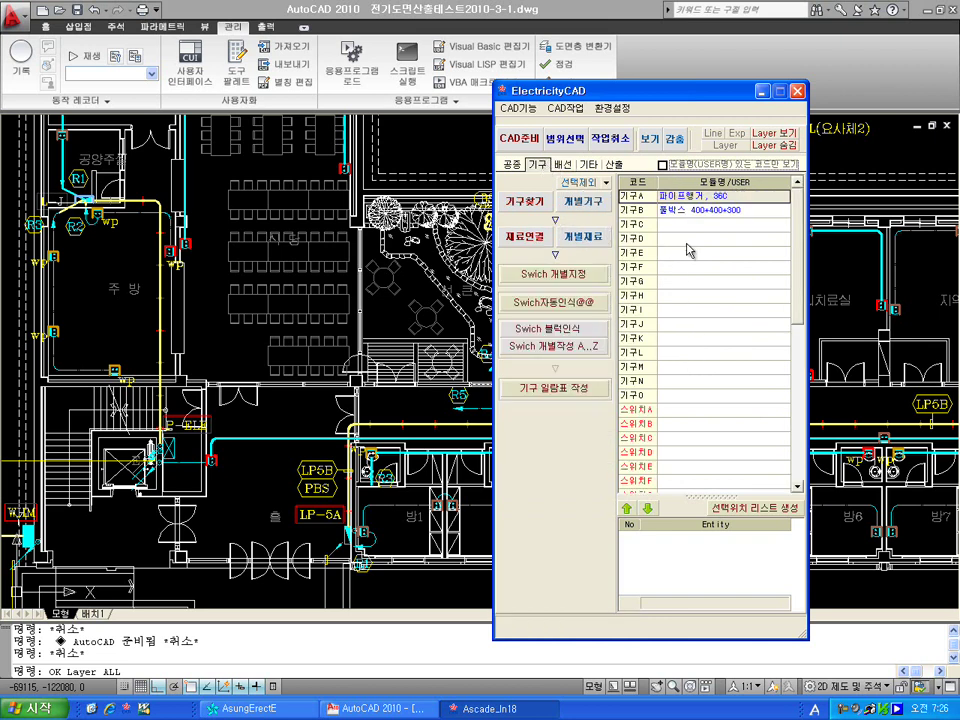
left_click(686, 253)
scroll(710, 395, "down", 5)
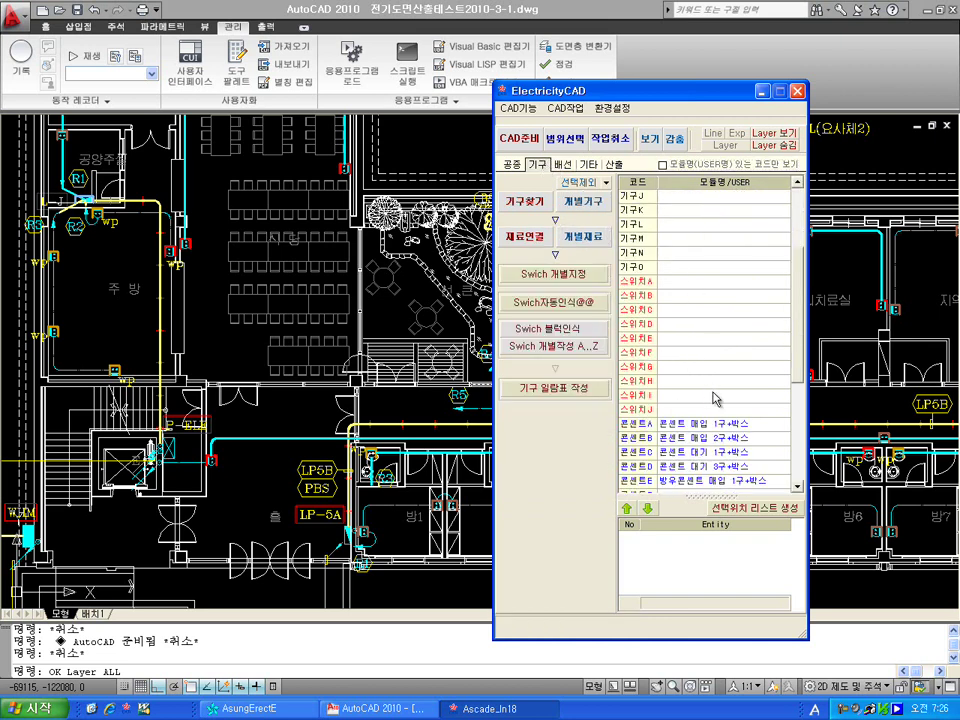
scroll(725, 385, "up", 5)
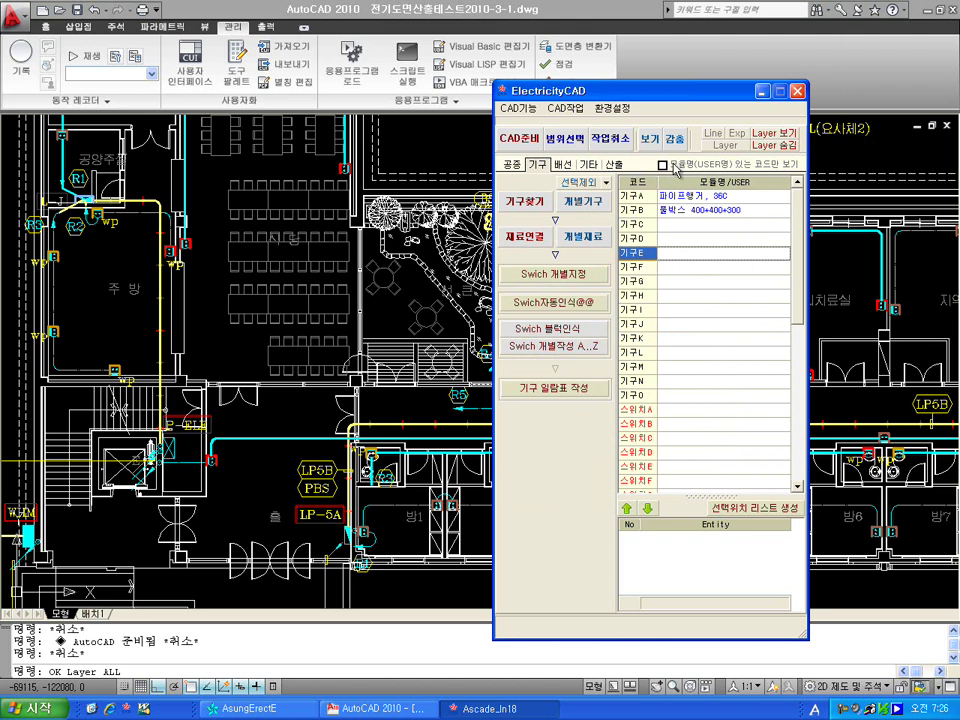
left_click(689, 167)
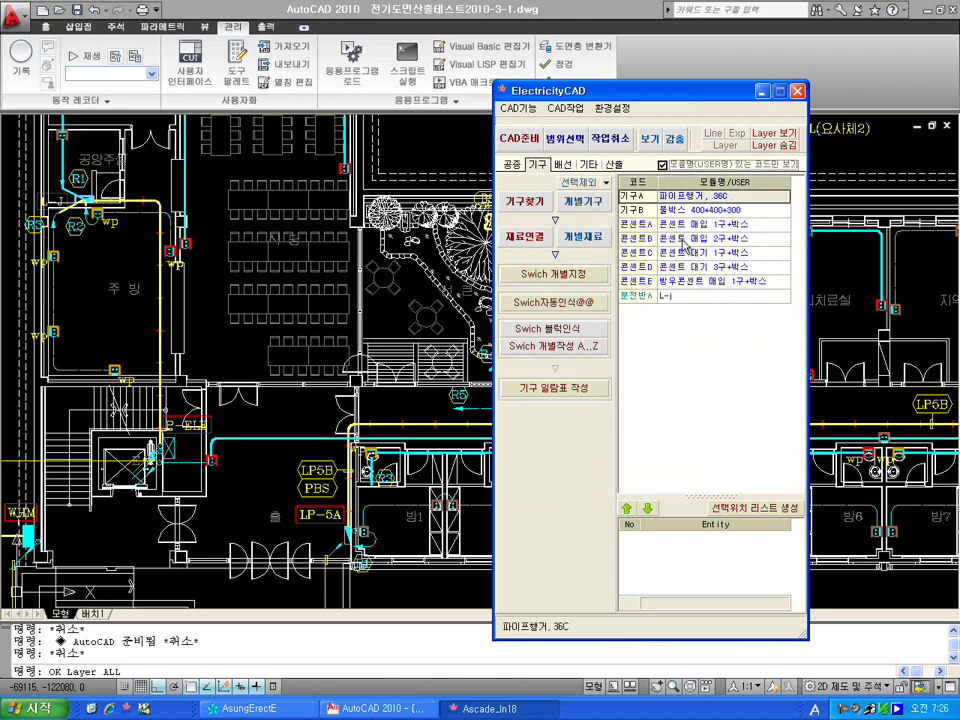
left_click(663, 165)
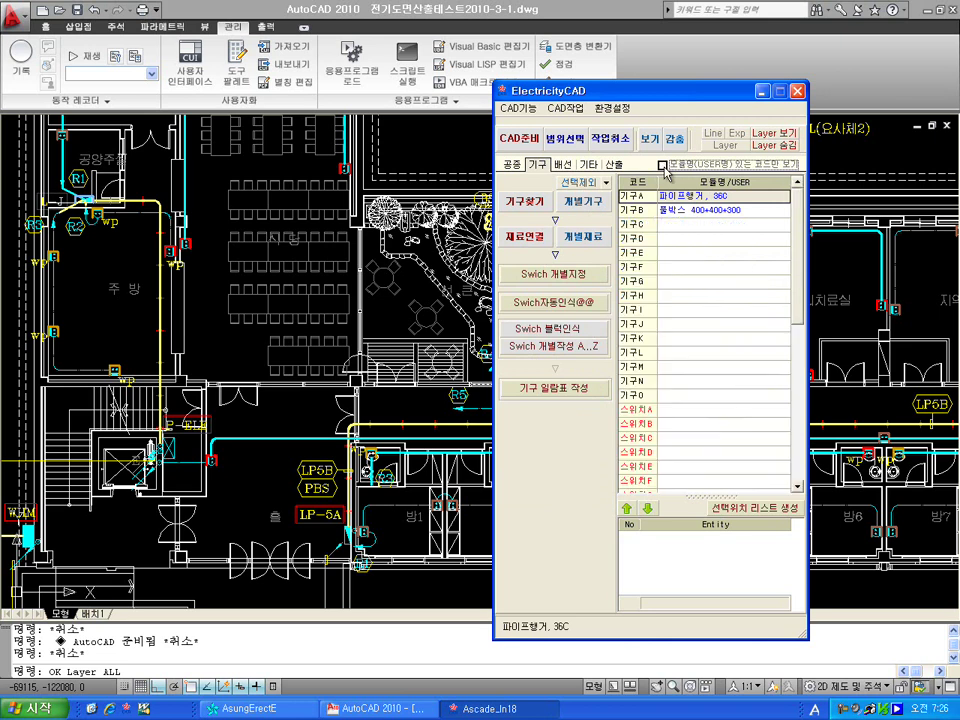
Locate the LP-5B distribution panel in the receptacle plan and enter LP-5B as the module name of code 분전반B
left_click(740, 385)
scroll(737, 387, "down", 8)
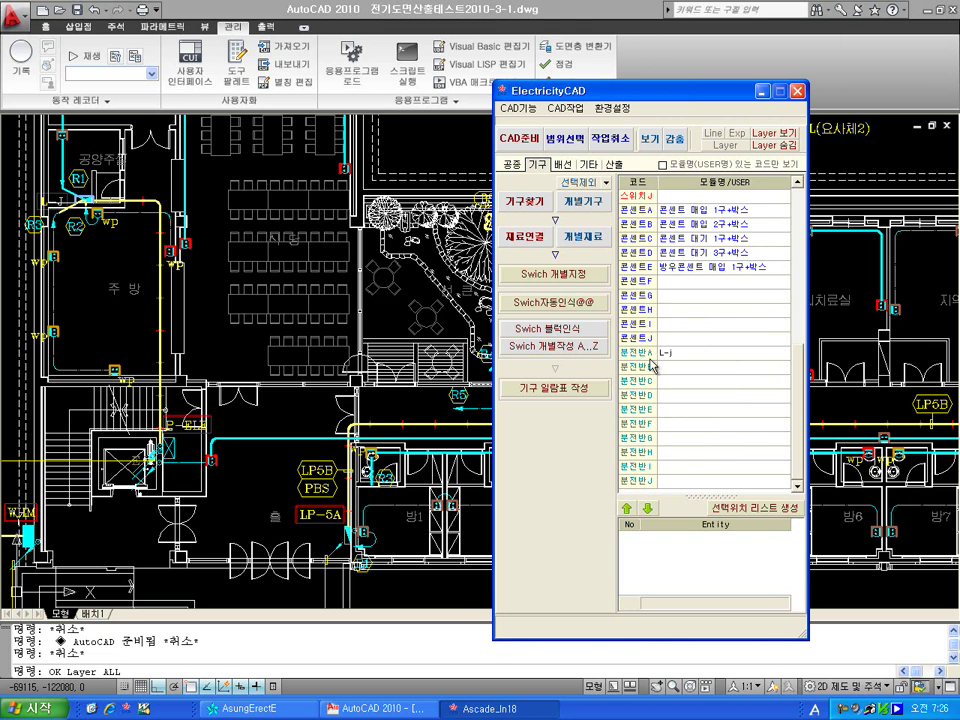
left_click(686, 356)
scroll(735, 388, "up", 2)
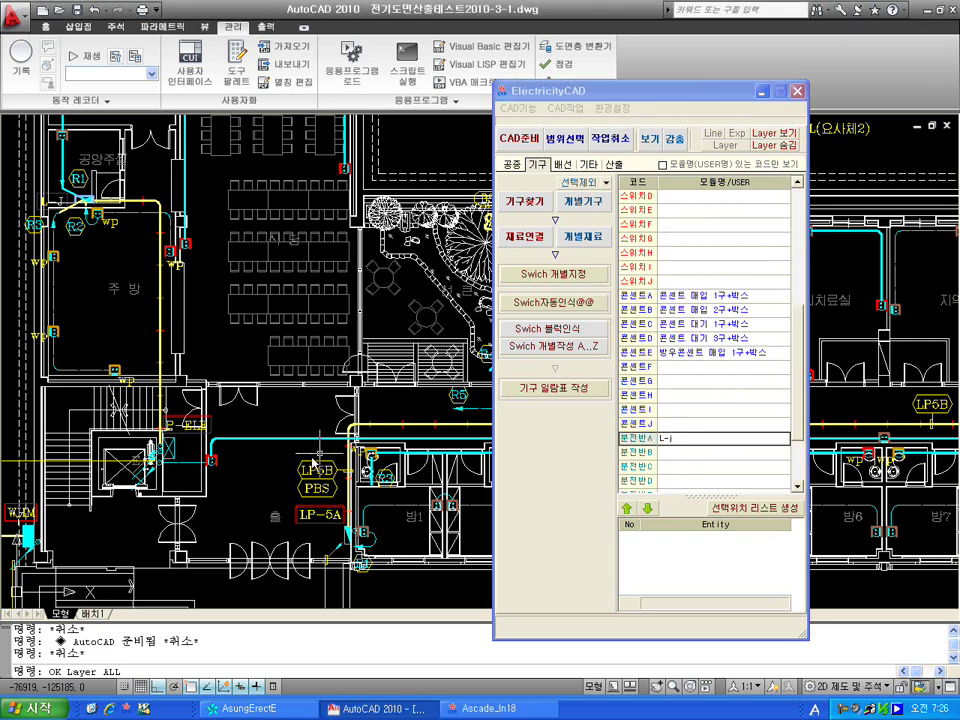
scroll(182, 455, "up", 2)
scroll(381, 454, "up", 2)
scroll(230, 367, "down", 2)
scroll(326, 363, "down", 3)
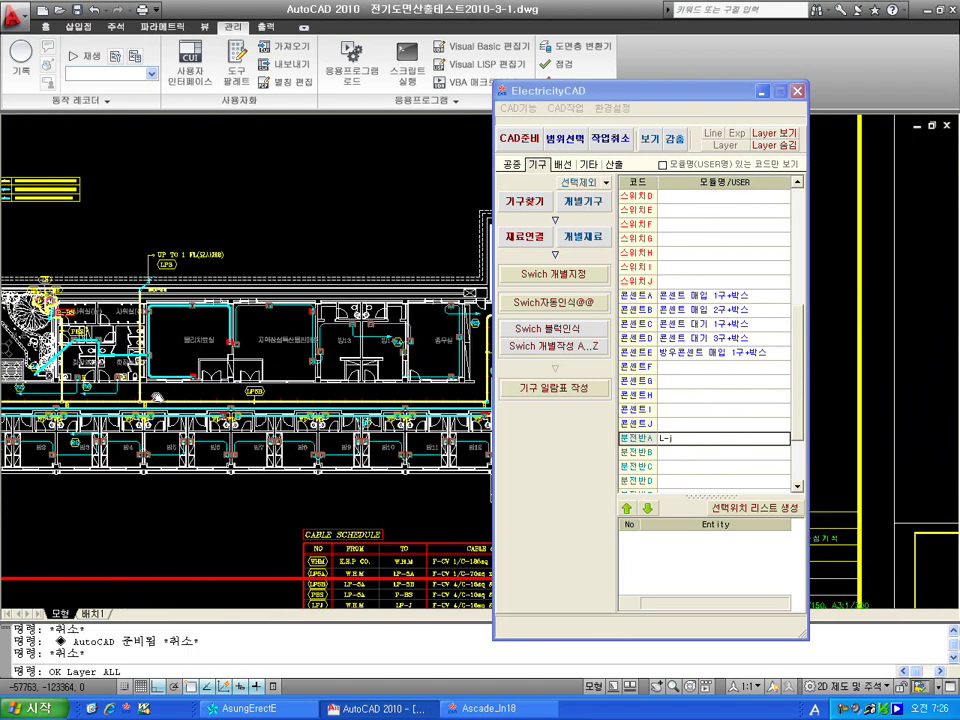
scroll(271, 270, "up", 5)
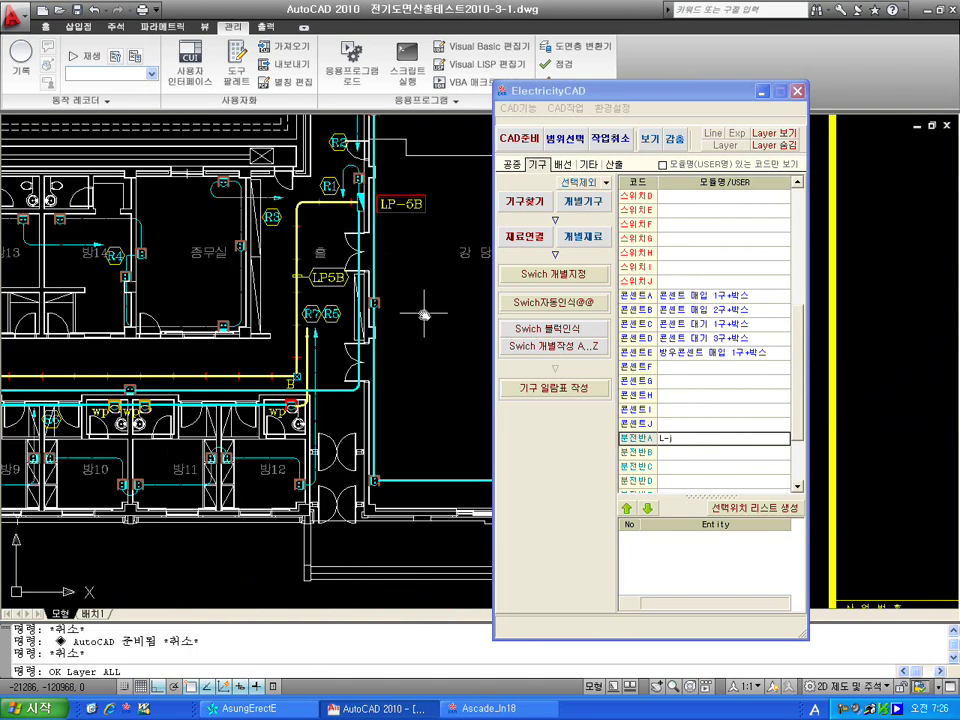
scroll(375, 260, "up", 3)
scroll(372, 290, "up", 2)
left_click_drag(390, 432, 266, 433)
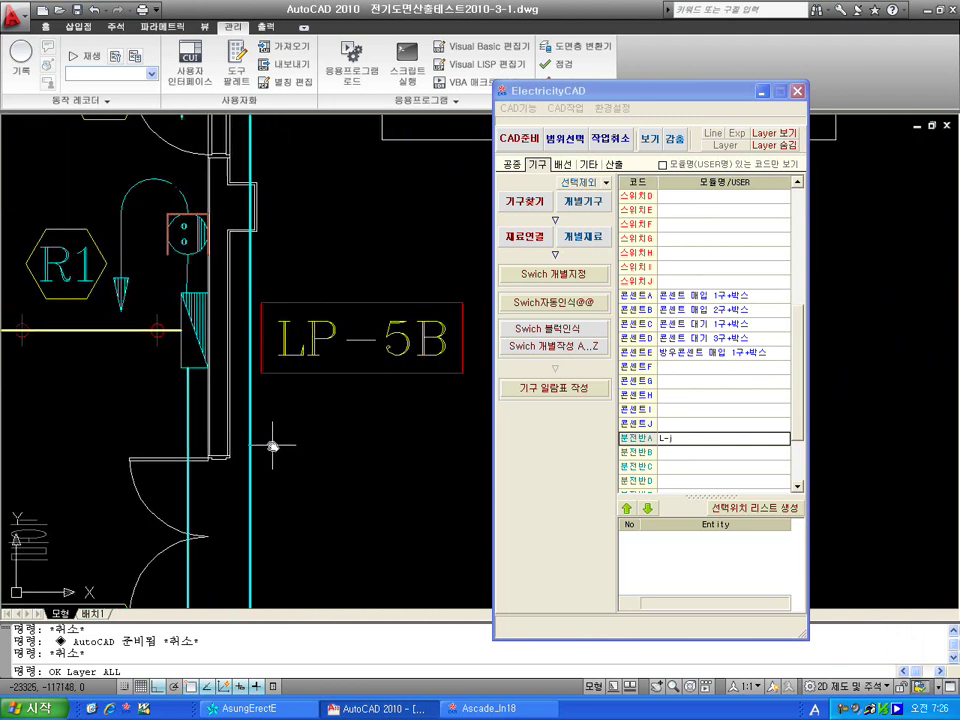
left_click(677, 458)
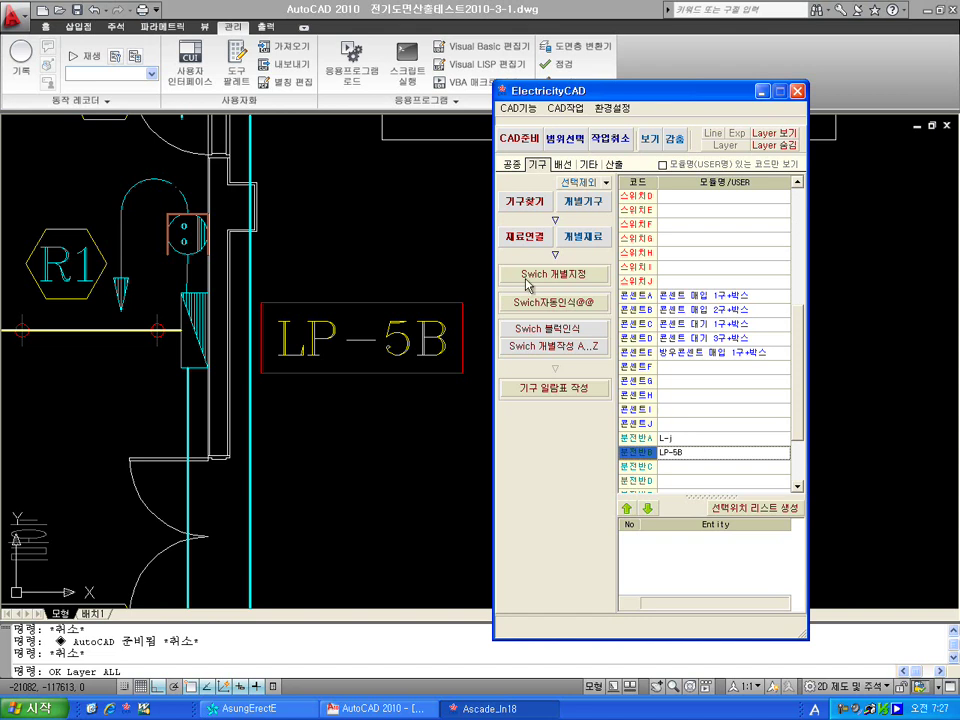
Mark the hatched panel symbol beside the LP-5B label as an individual fixture with the 개별기구 tool
left_click(572, 206)
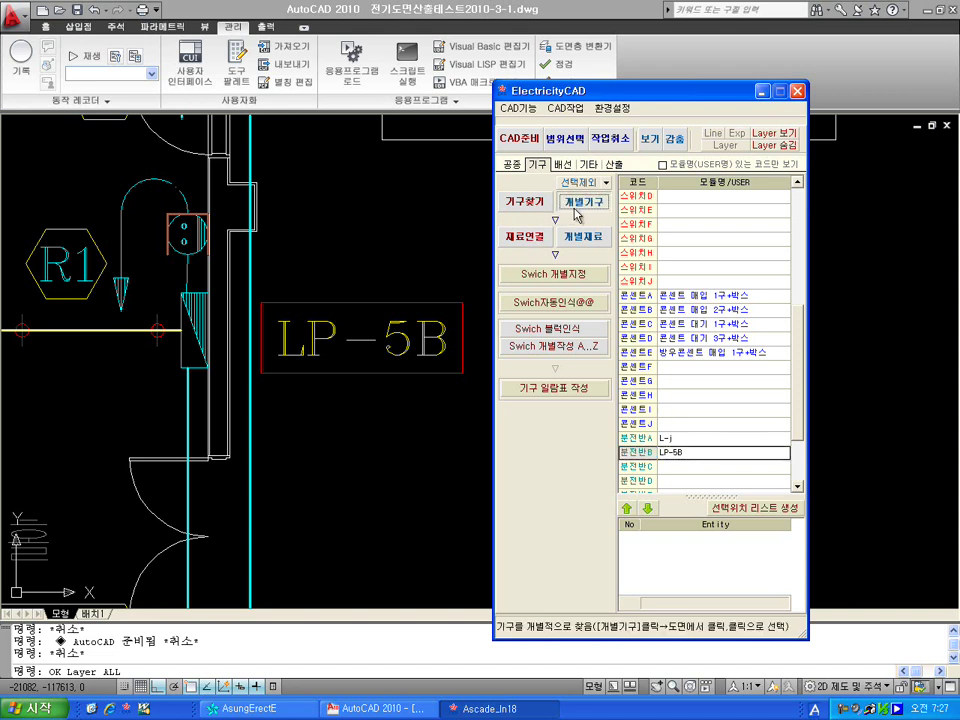
left_click(576, 210)
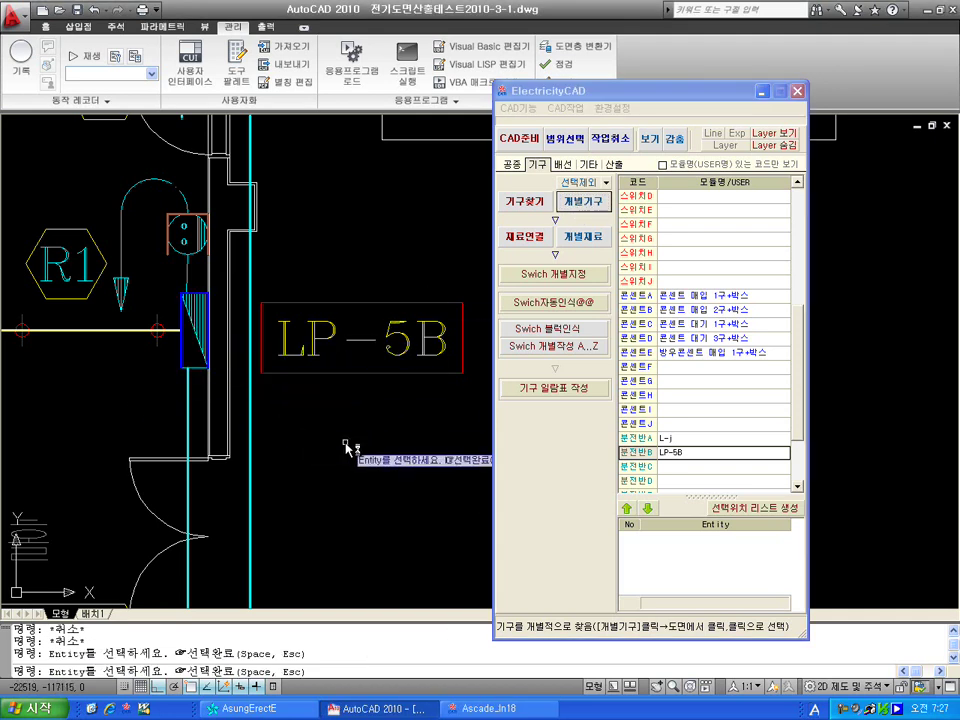
key("Escape")
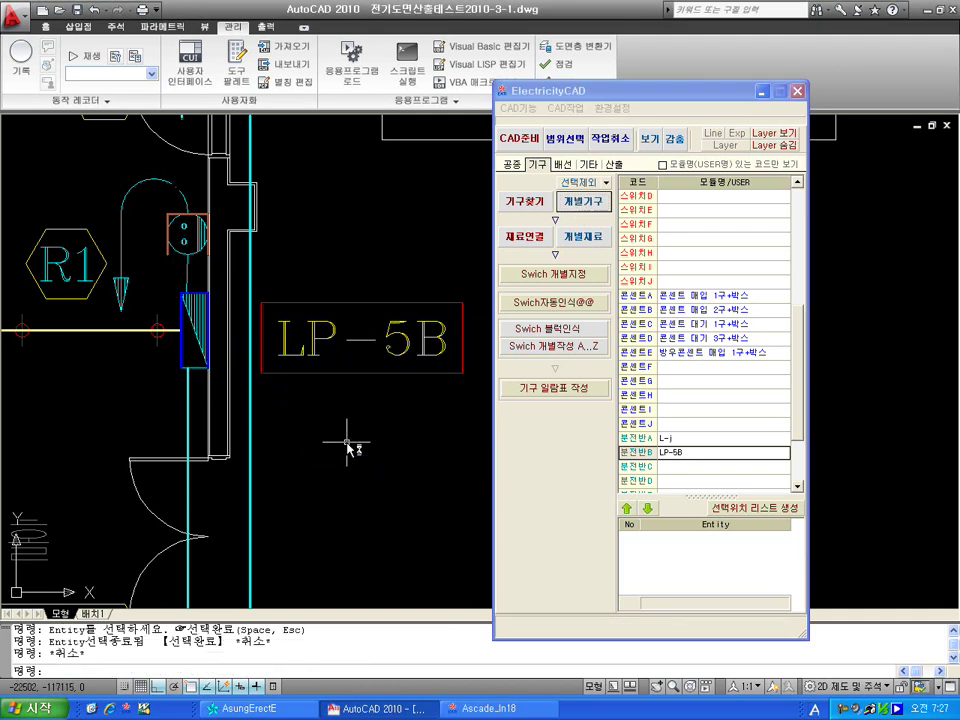
Link the marked panel symbol beside the LP-5B label to code 분전반B with the 개별재료 tool
left_click(582, 237)
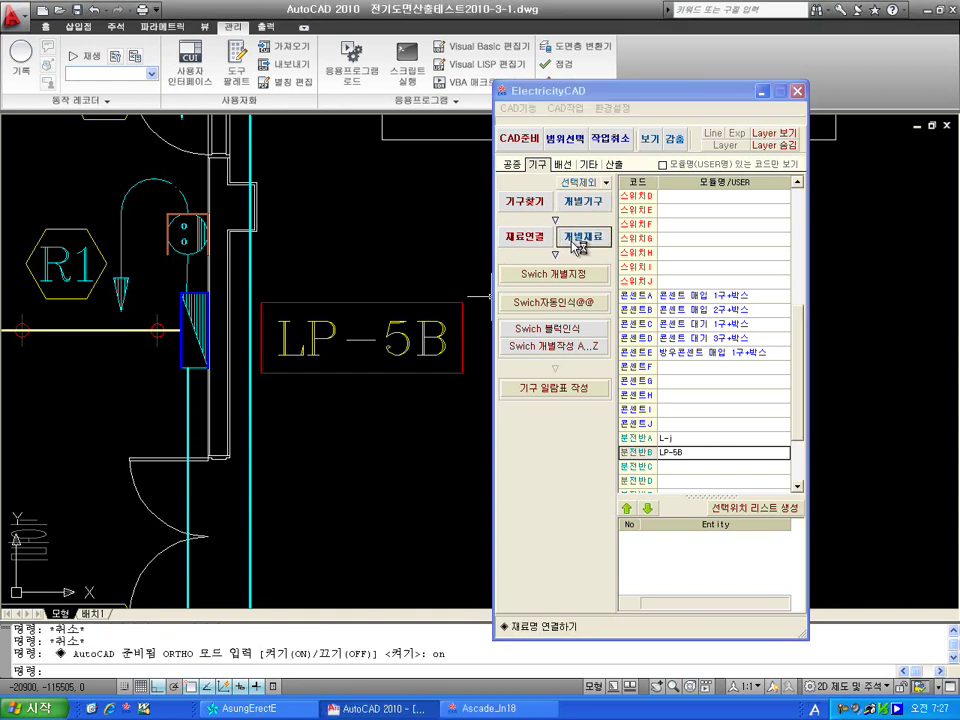
left_click(182, 347)
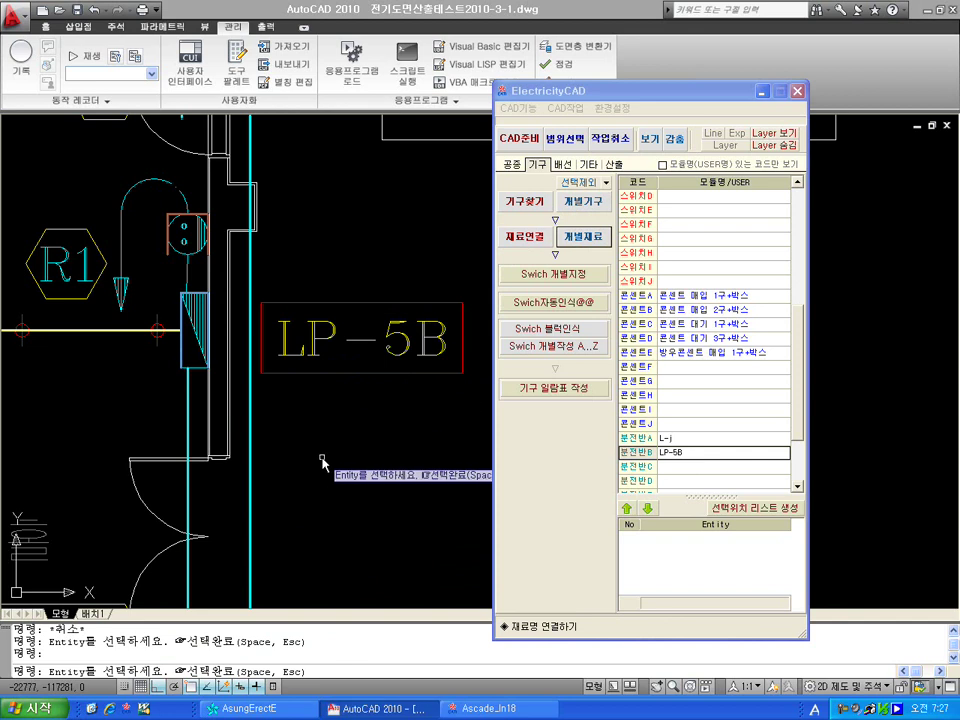
right_click(378, 453)
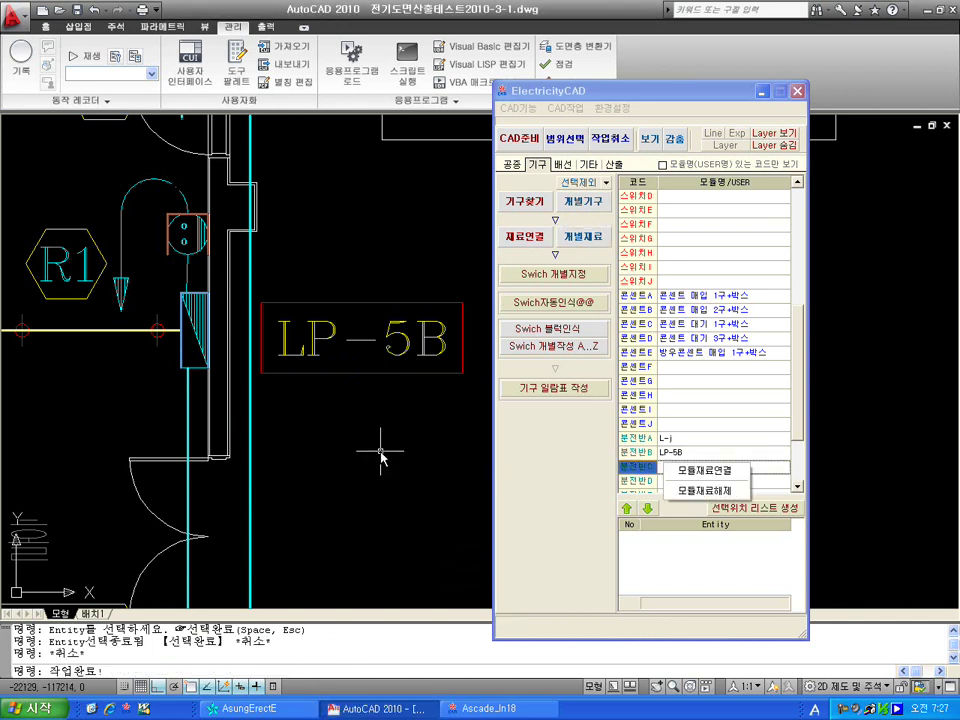
left_click(662, 437)
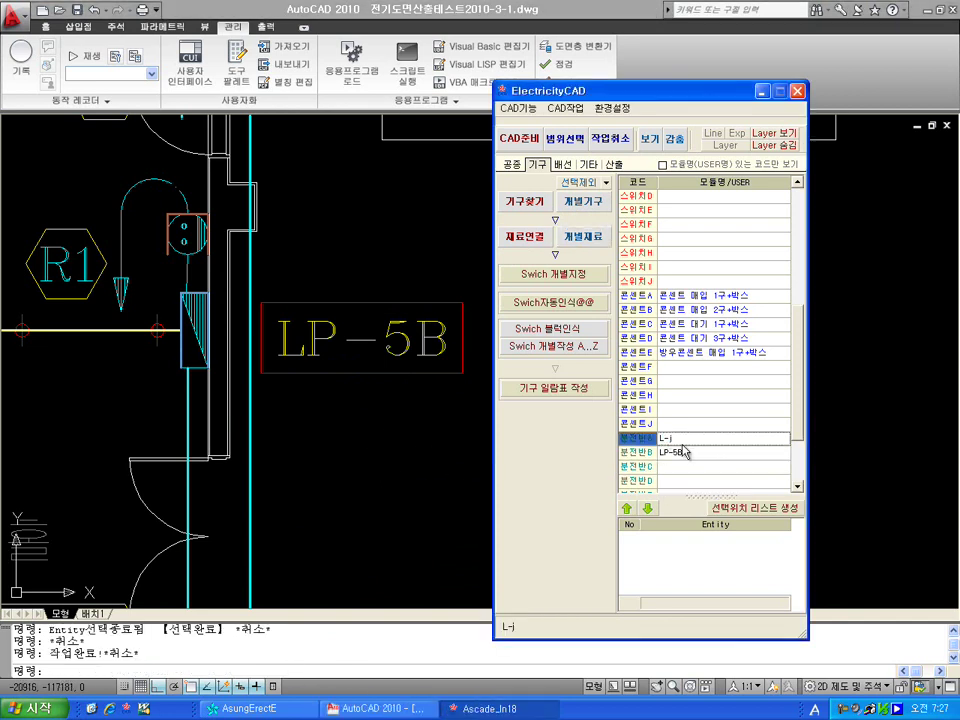
left_click(681, 452)
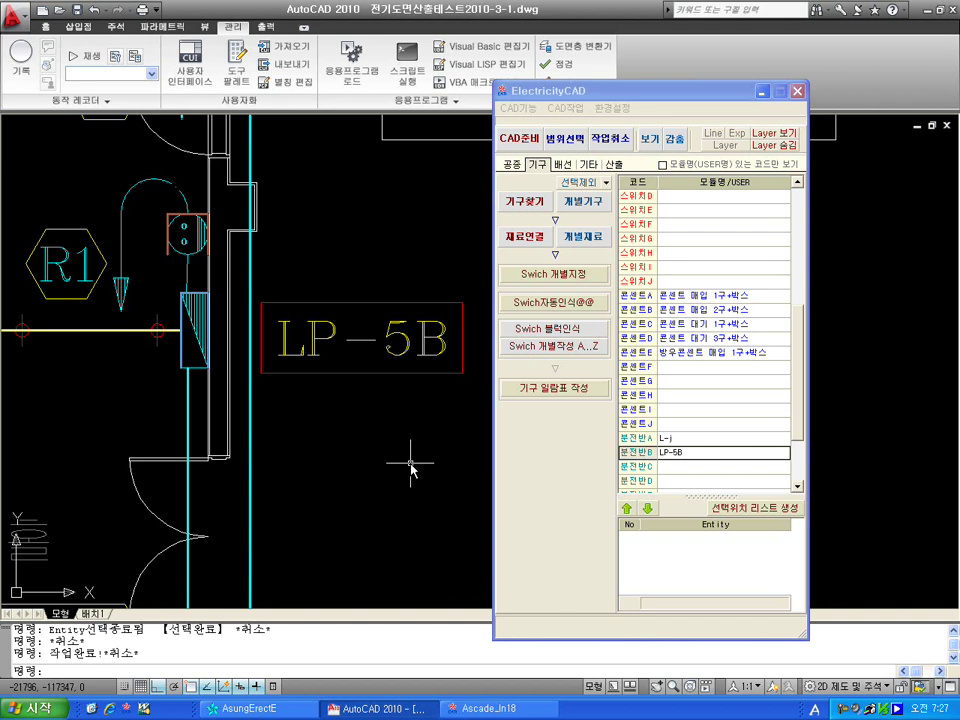
left_click(679, 470)
left_click(678, 455)
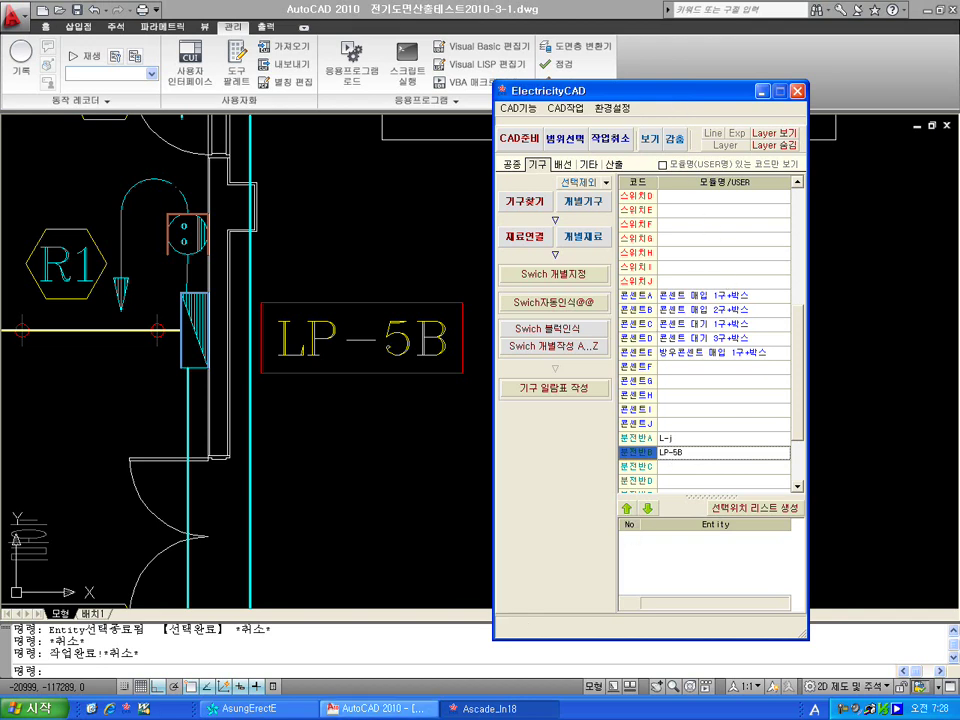
Switch to Erect, look through the 콘센트B, 콘센트C and 전선B modules, and close the ElectricityCAD window
left_click(298, 712)
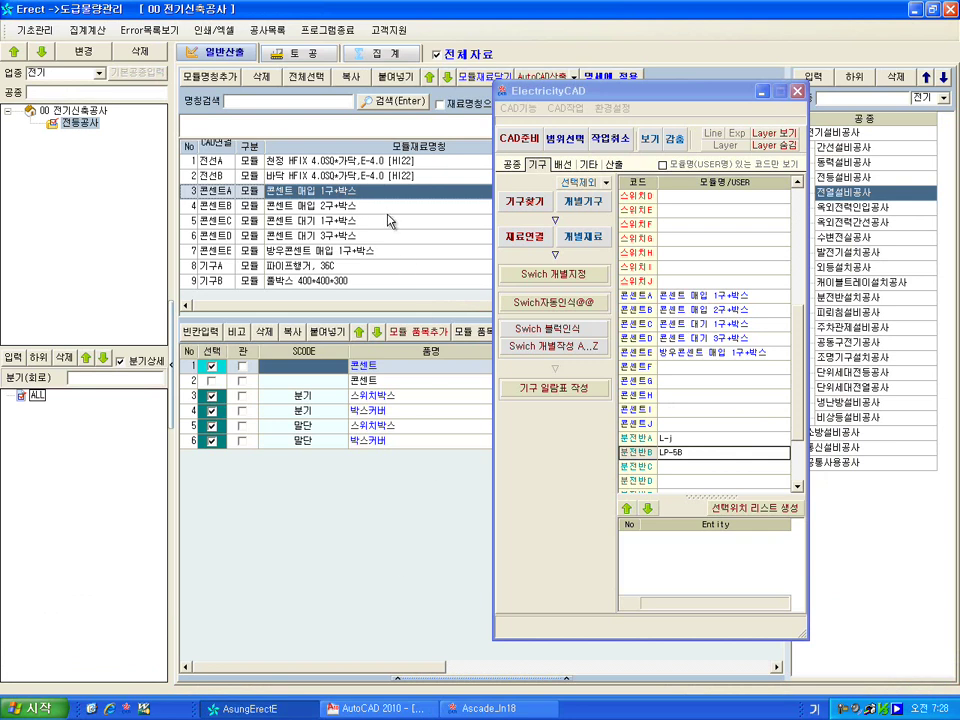
left_click(390, 221)
left_click(396, 206)
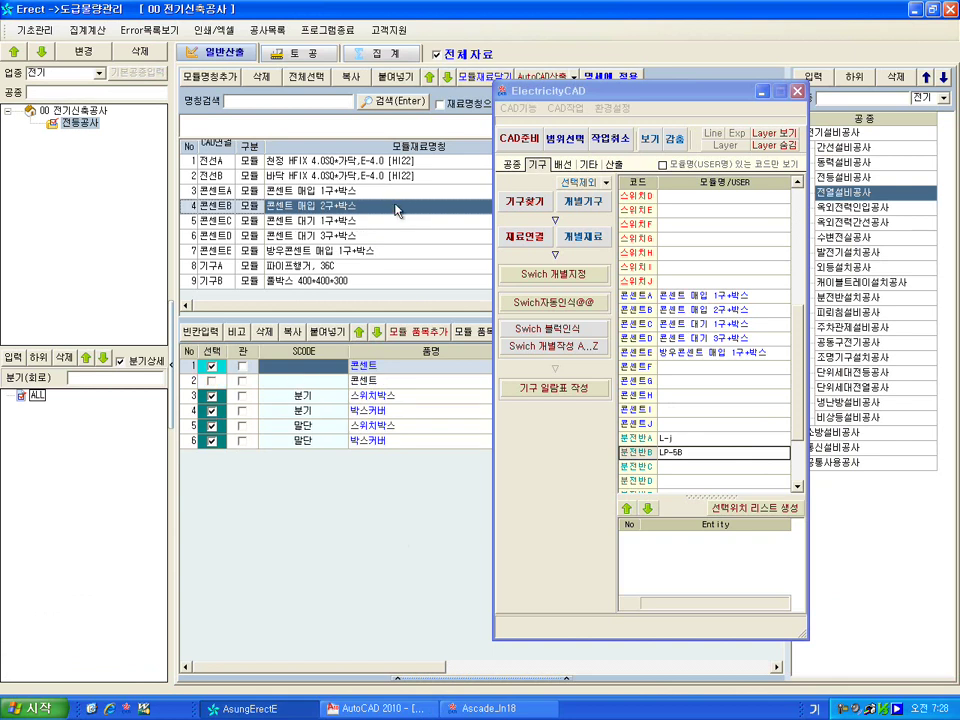
left_click(406, 176)
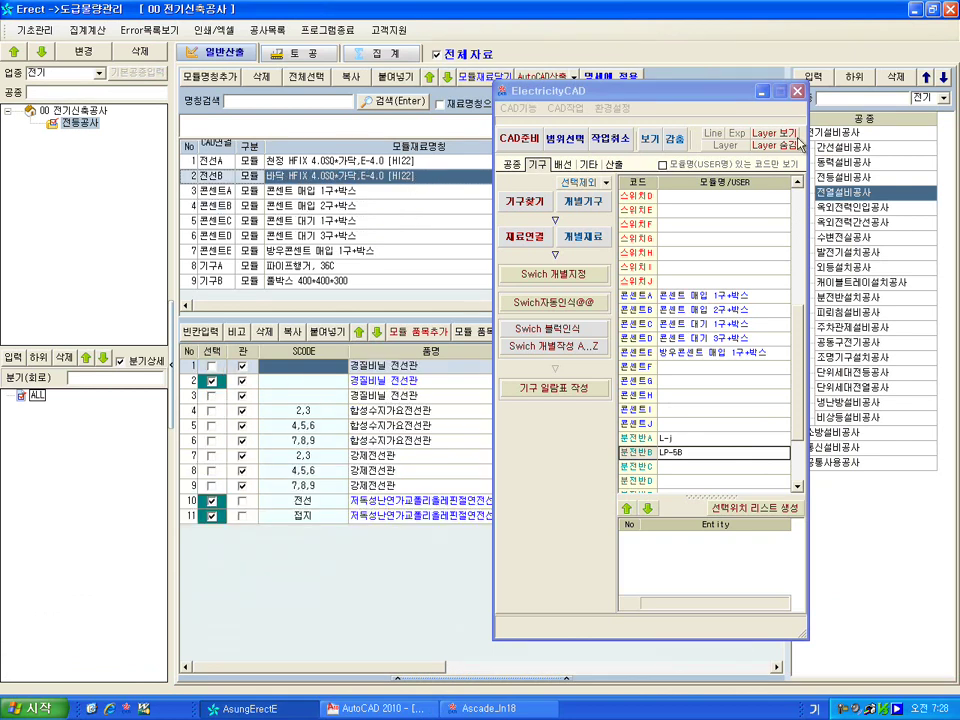
left_click(797, 92)
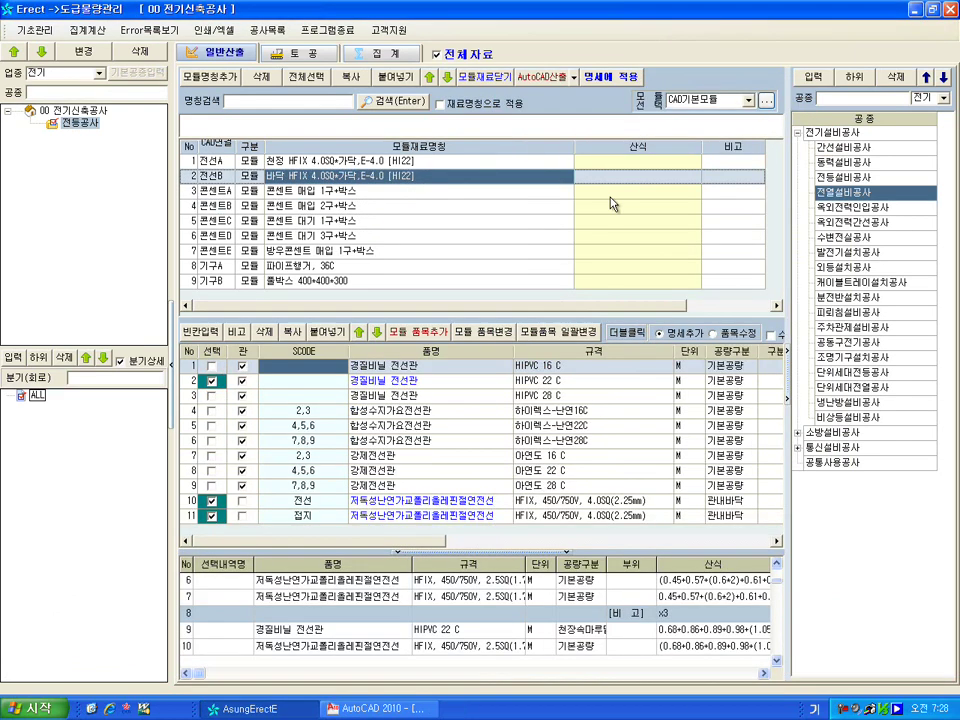
Look at the items of wiring modules 전선A and 전선B and narrow the 모듈재료명칭 column
left_click(395, 164)
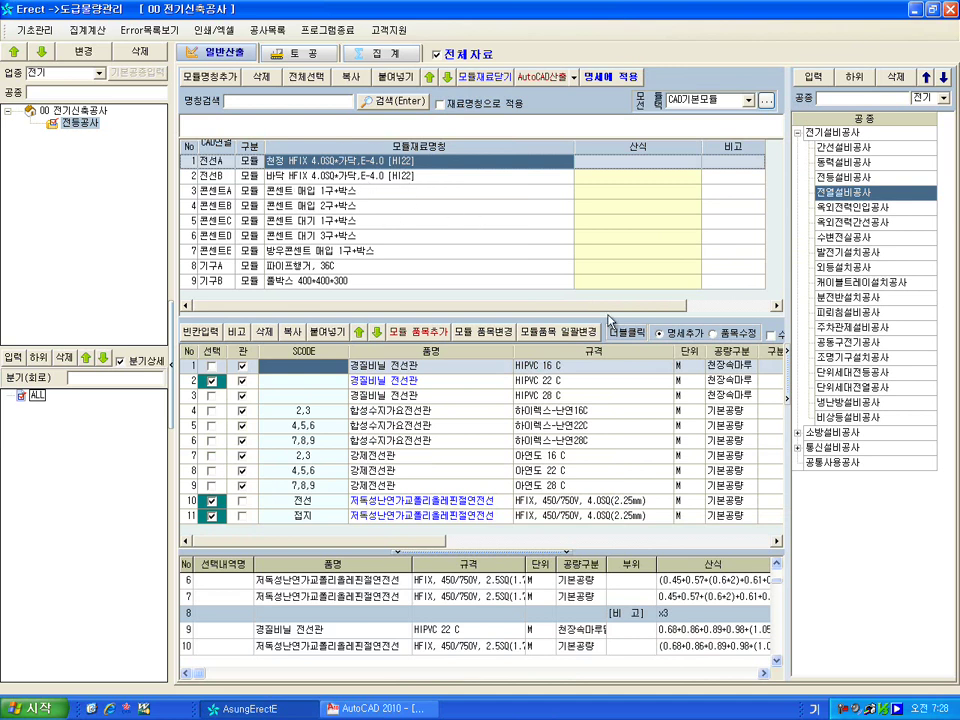
left_click(350, 174)
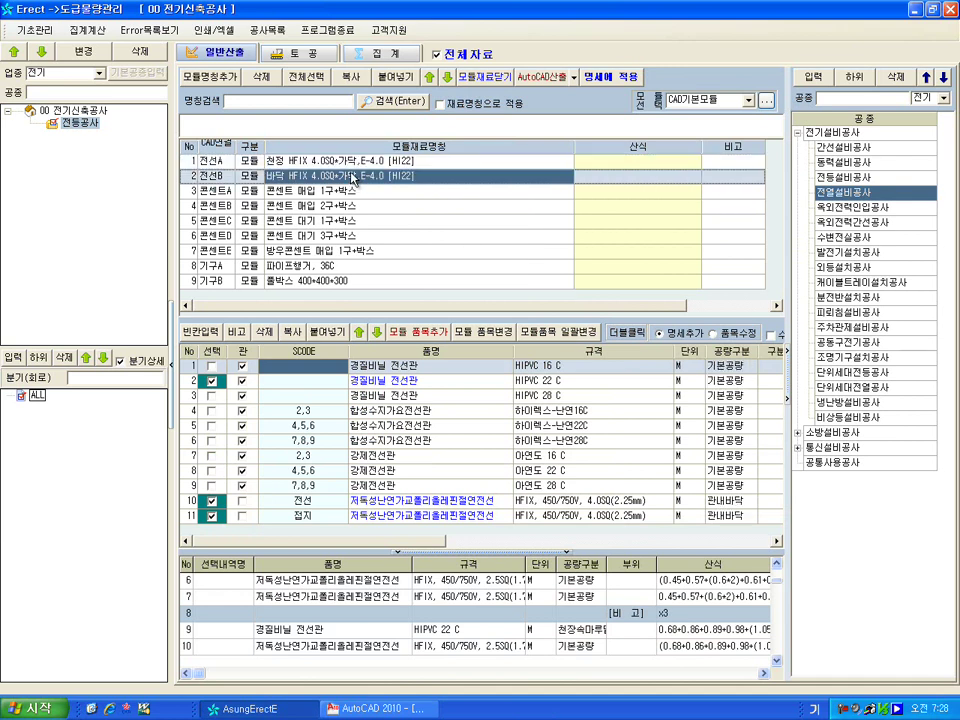
left_click(352, 164)
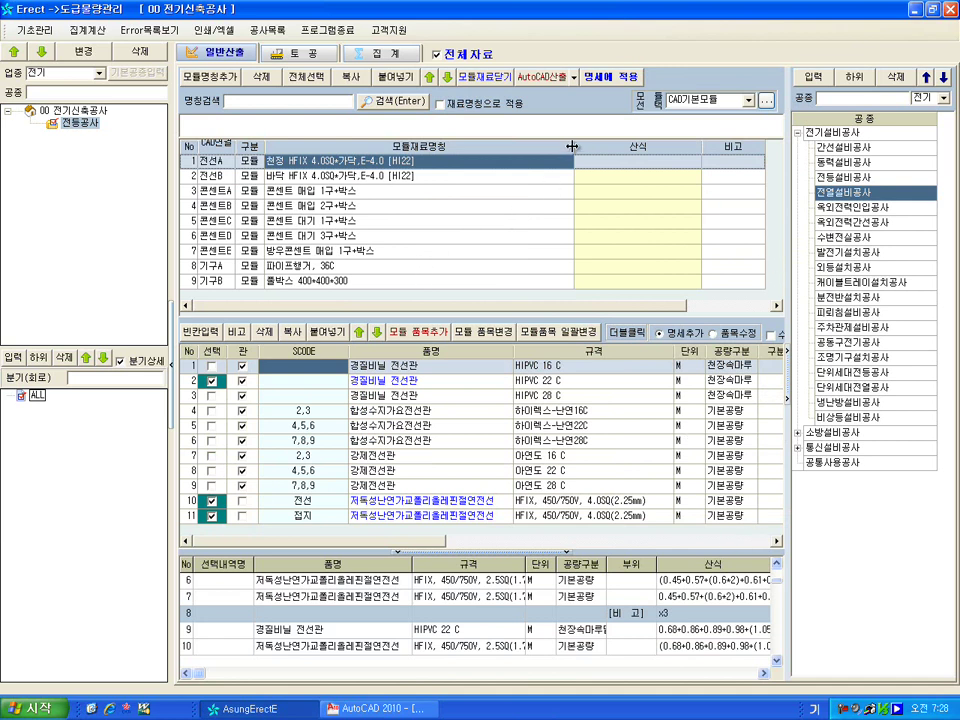
left_click_drag(572, 147, 509, 145)
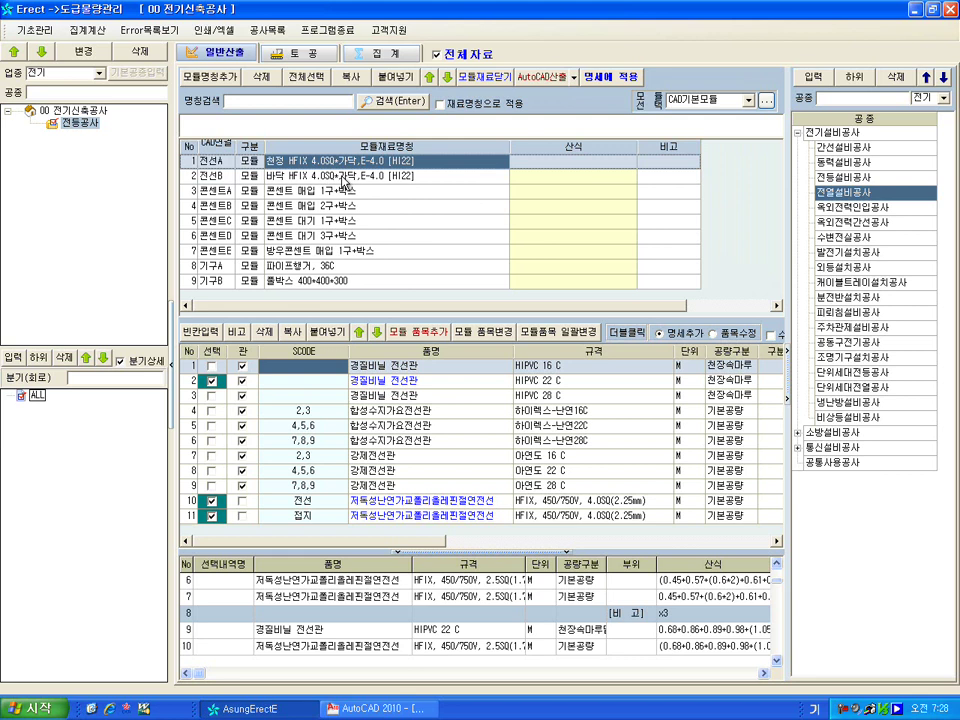
Inspect the name formula of module 전선B and compare the 공량구분 of its items with those of module 전선A
left_click(340, 178)
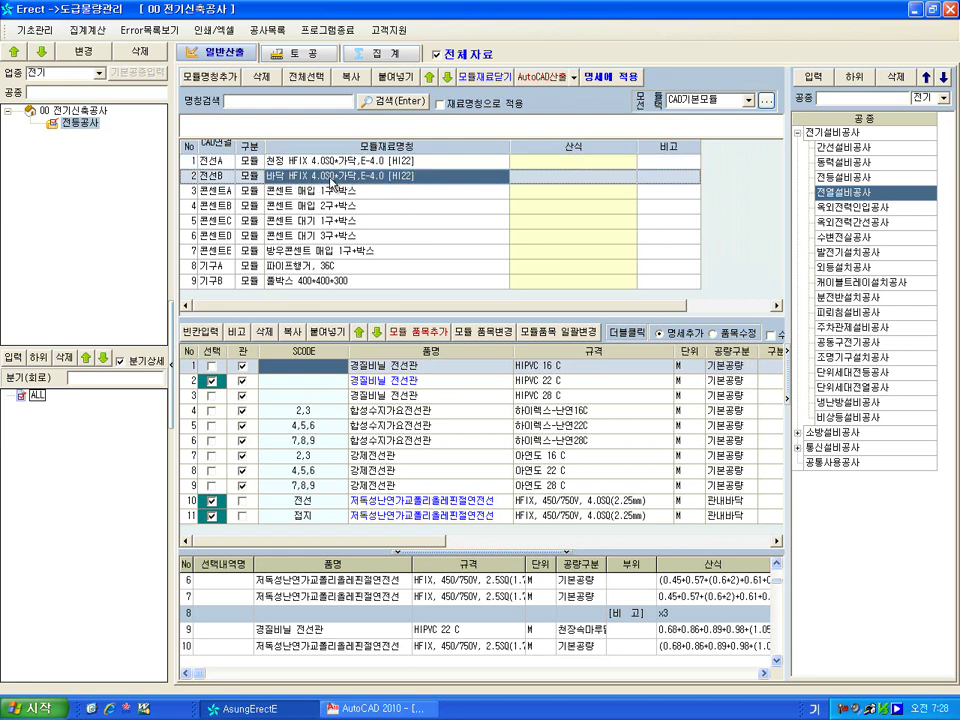
left_click(280, 178)
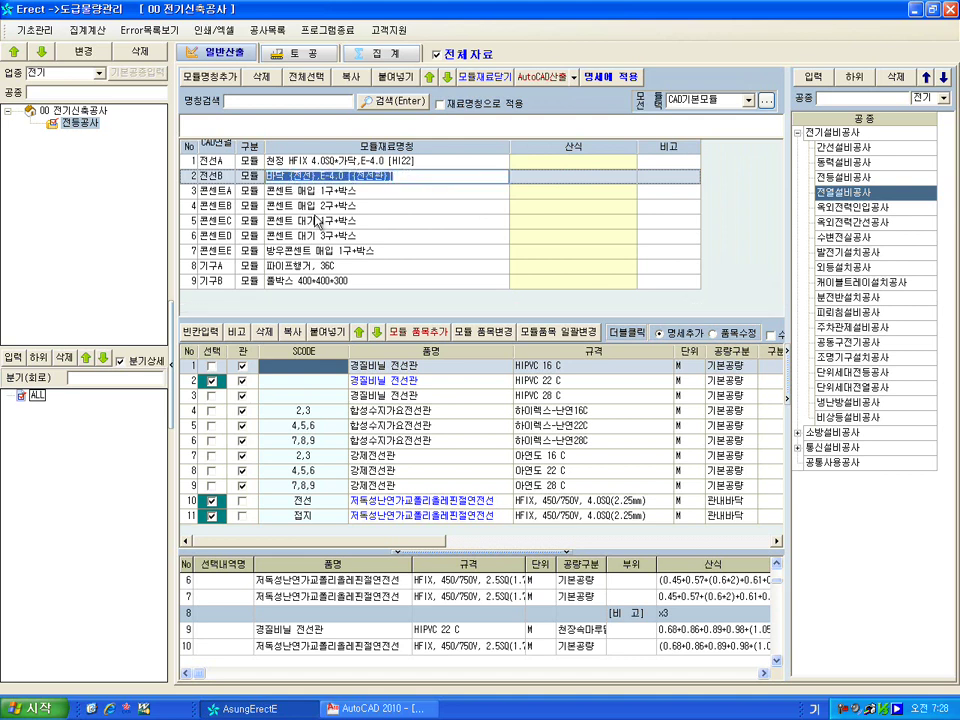
key("Up")
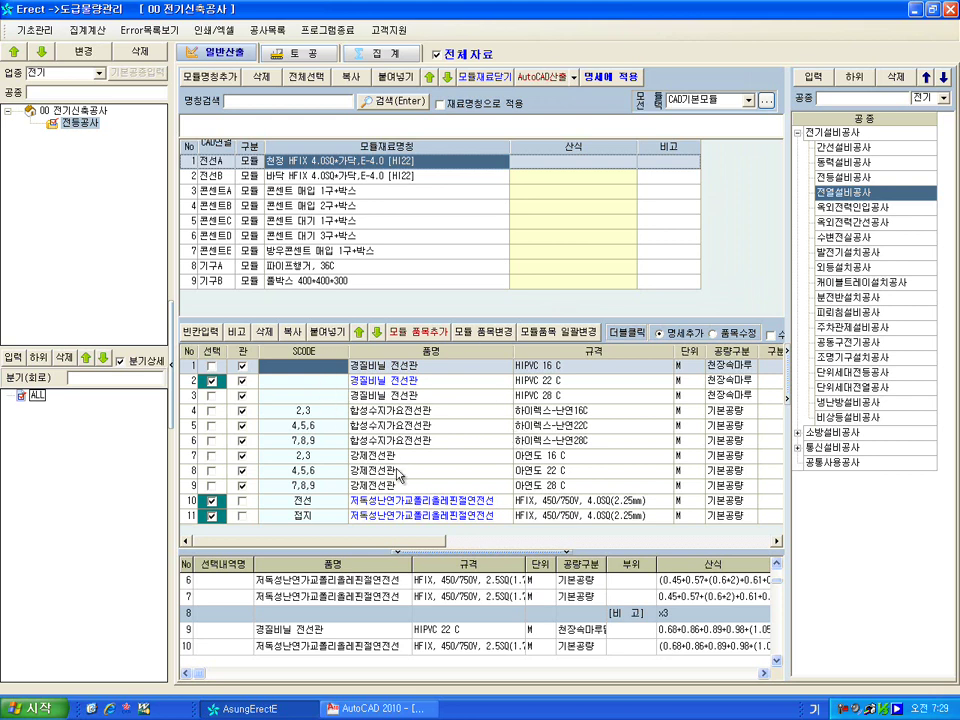
left_click(330, 177)
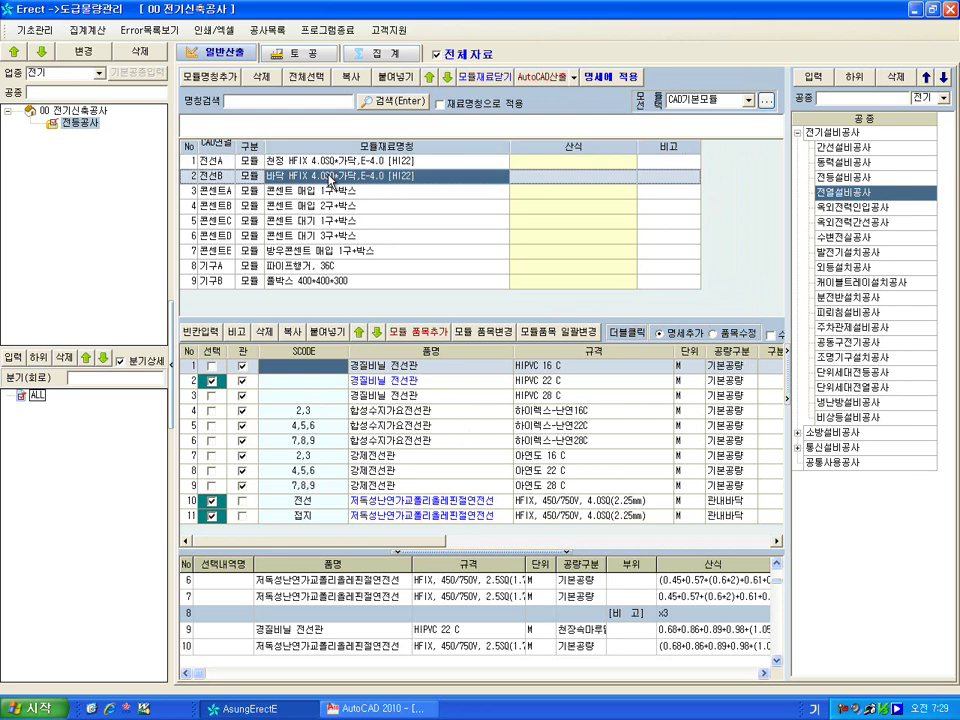
key("Up")
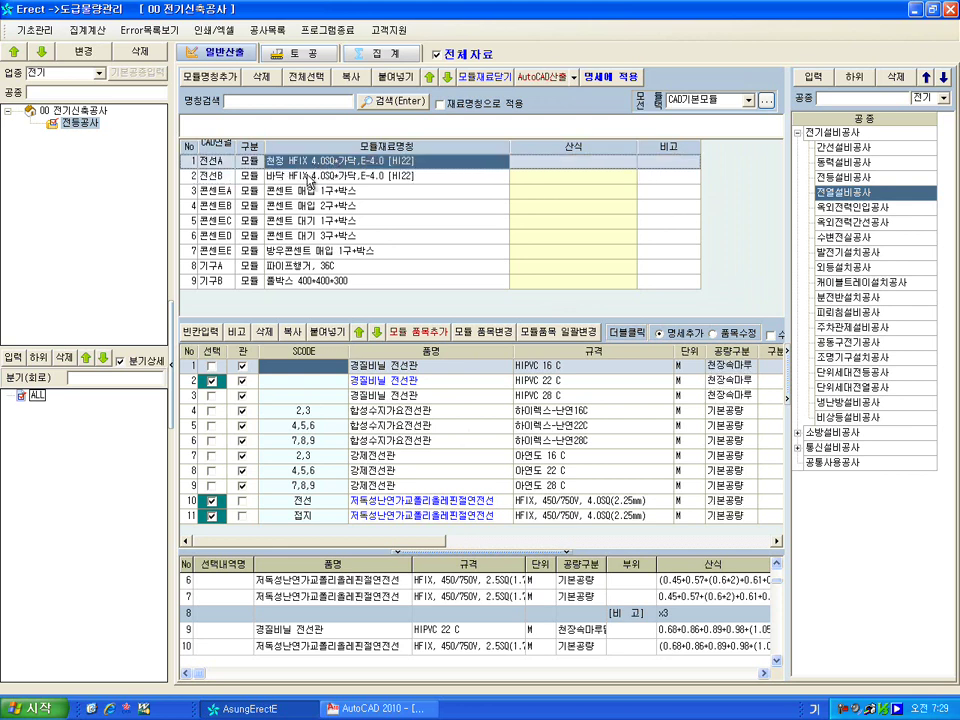
key("Down")
key("Up")
key("Down")
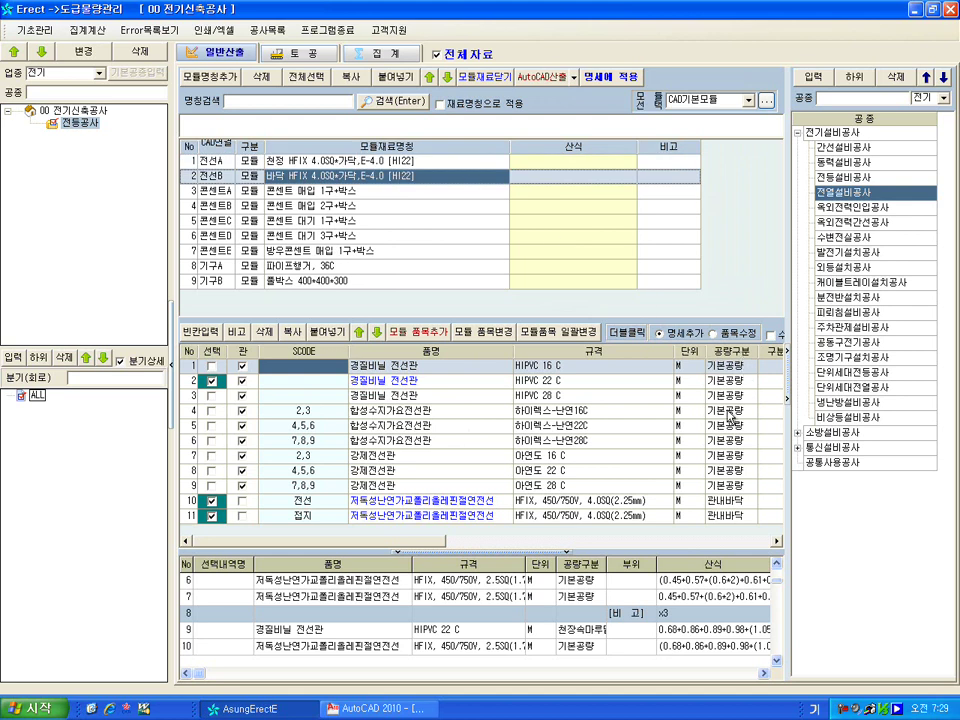
key("Up")
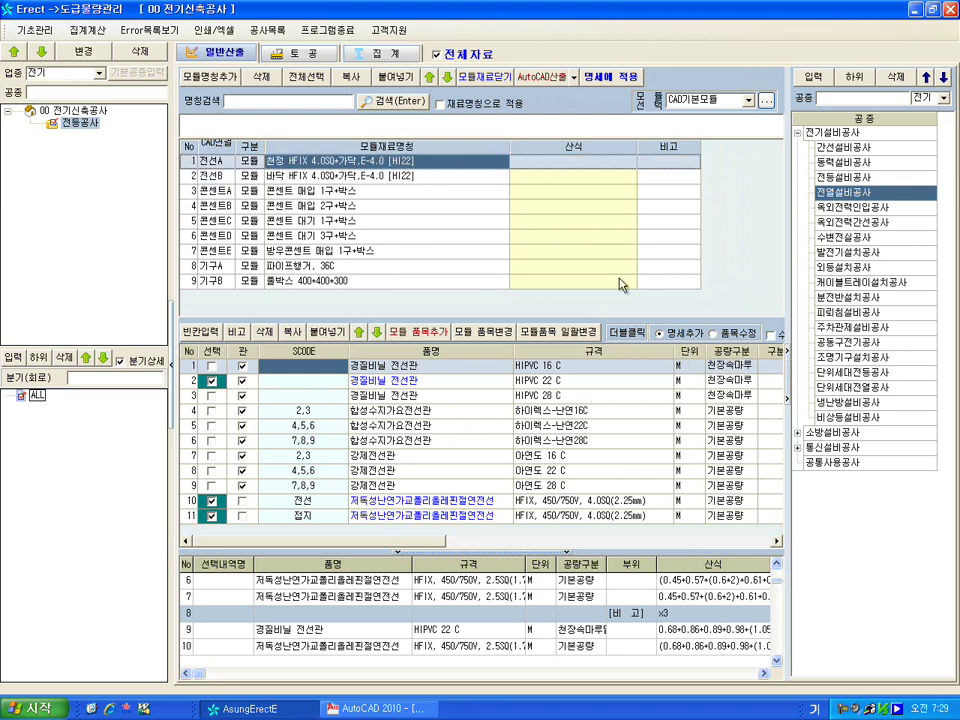
Examine the HFIX 4.0SQ wire item and the SCODE of the 하이렉스-난연16C conduit item in module 전선B
left_click(497, 177)
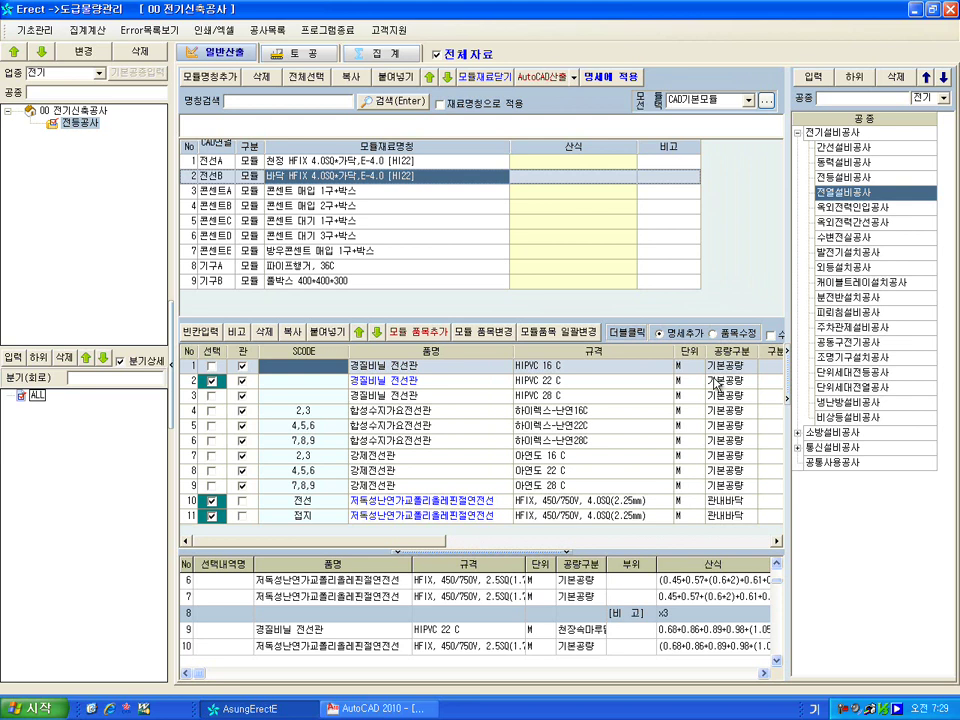
left_click(538, 503)
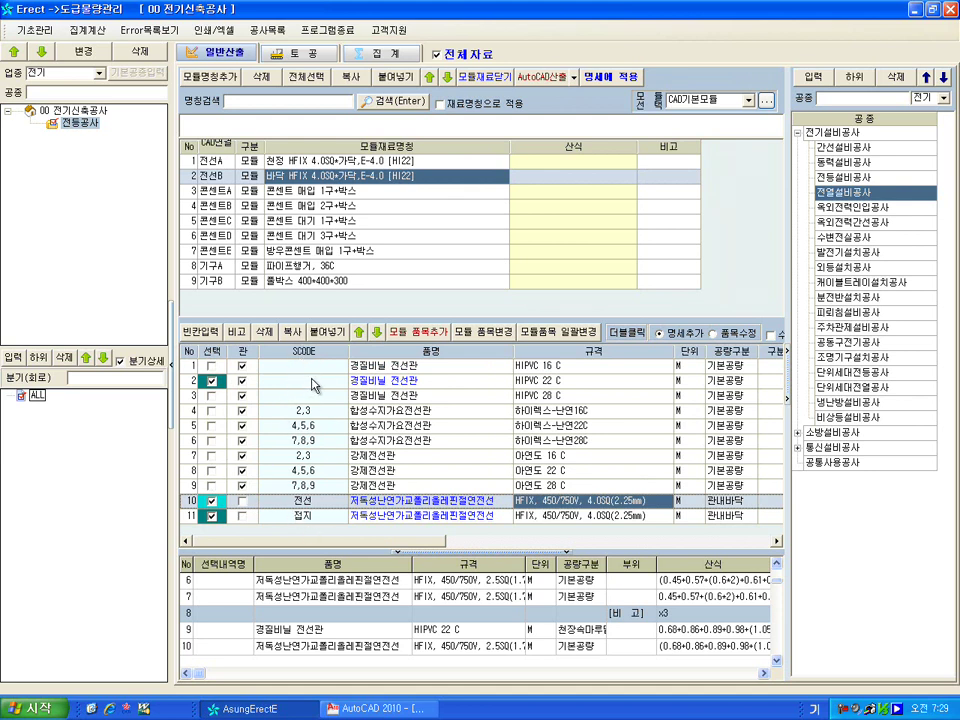
left_click(300, 410)
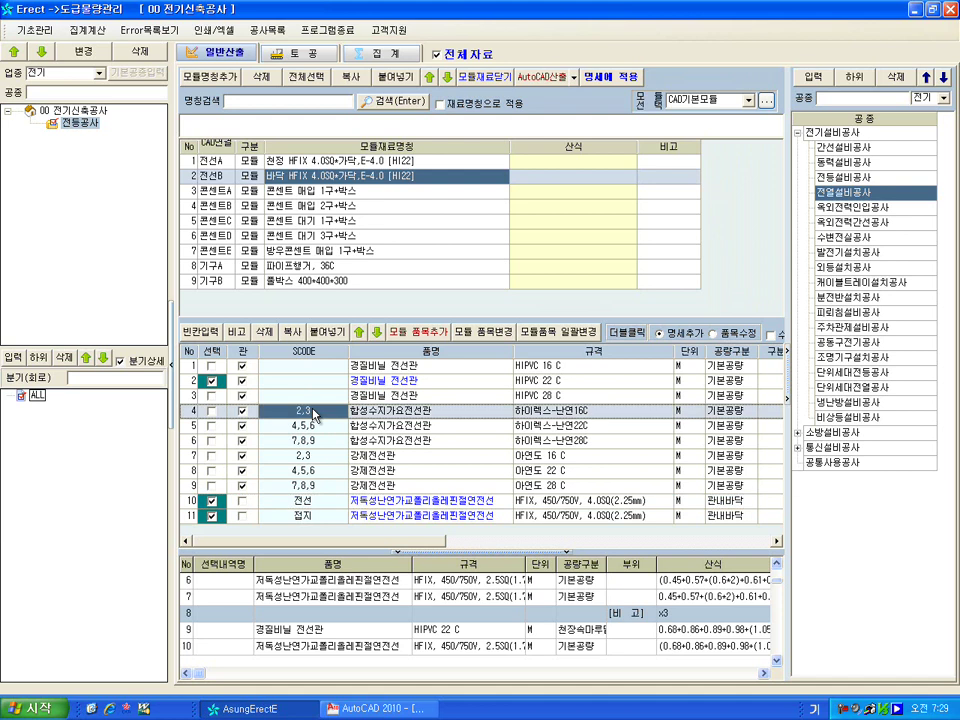
Switch to AutoCAD and find the Note box listing the HFIX wiring and conduit specifications below the plan
left_click(375, 710)
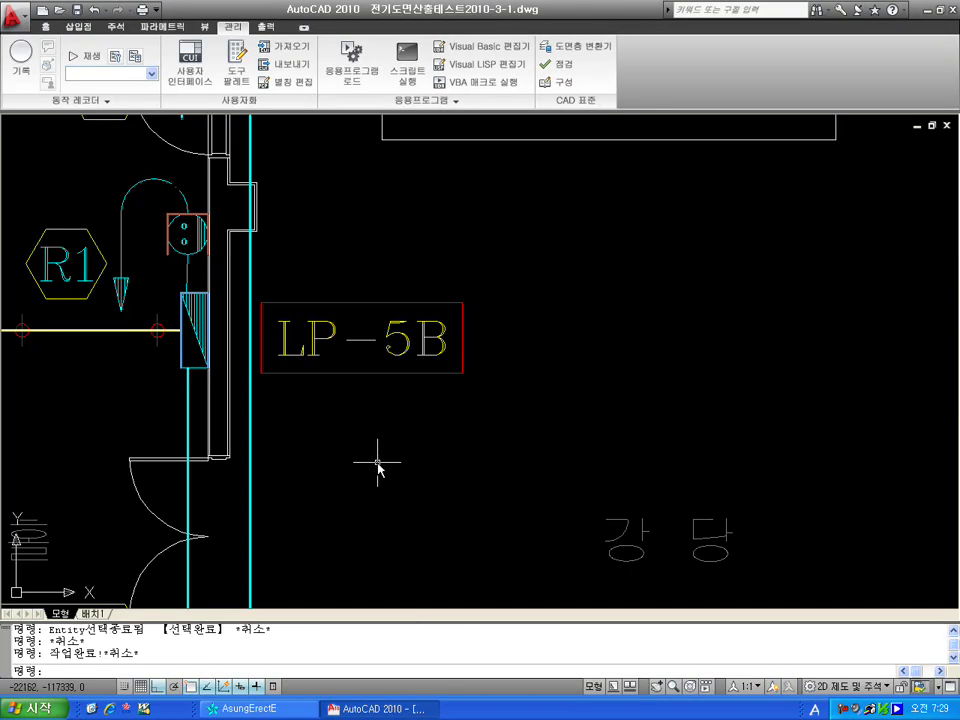
scroll(381, 463, "down", 5)
left_click_drag(370, 508, 406, 149)
scroll(432, 433, "down", 2)
left_click_drag(422, 532, 400, 488)
scroll(402, 430, "up", 10)
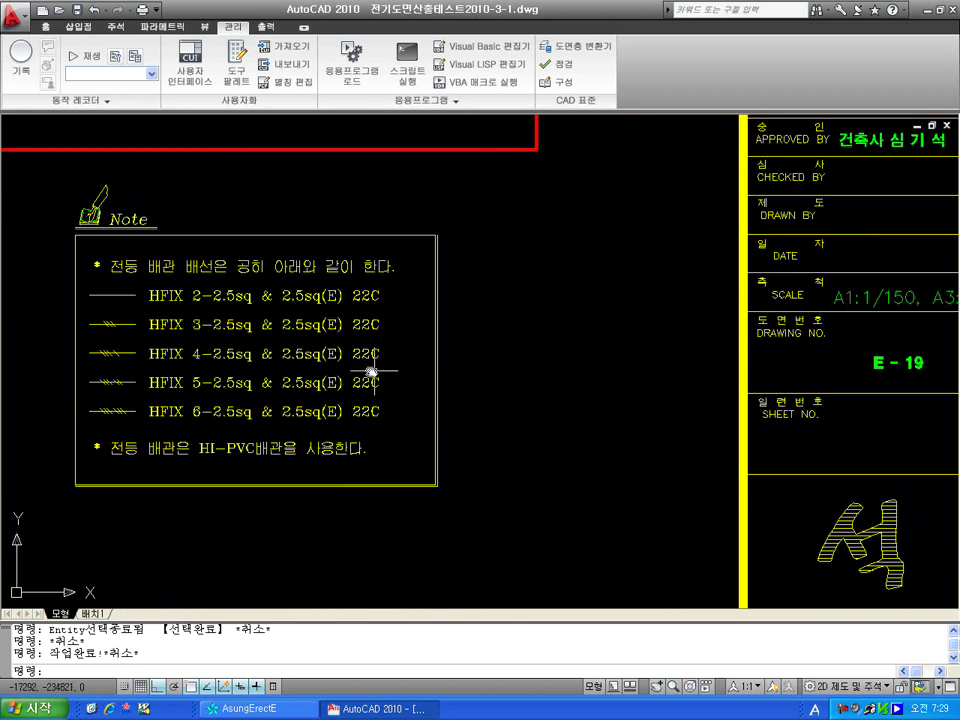
scroll(435, 376, "up", 3)
scroll(437, 377, "down", 2)
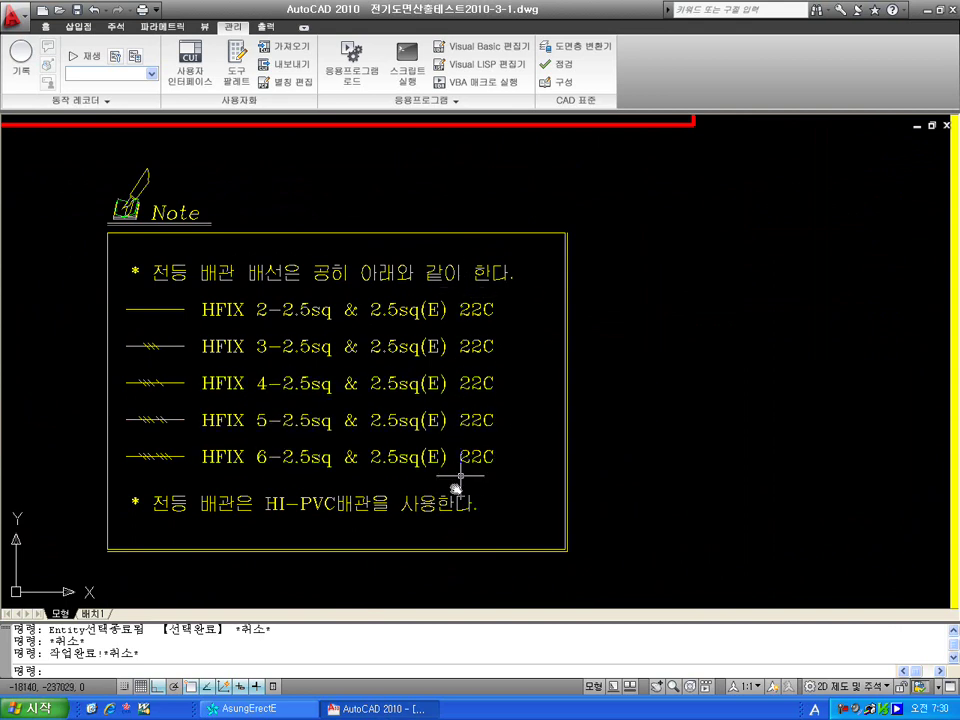
Check the conduit type stated in the drawing's Note against the 경질비닐 전선관 HIPVC 22 C item of module 전선B in Erect
left_click(252, 708)
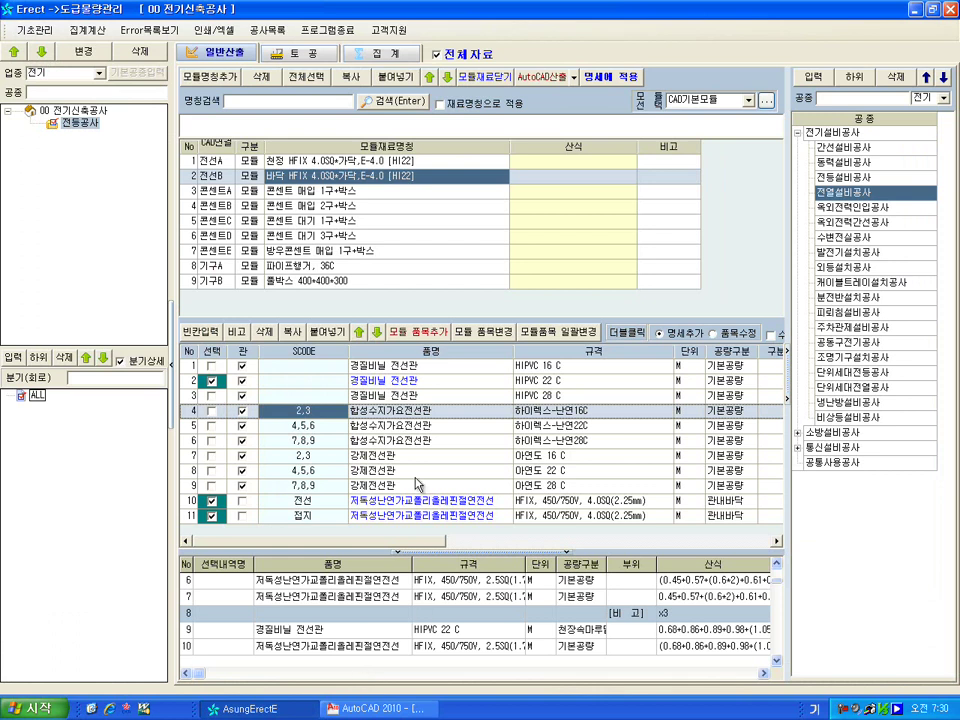
left_click(377, 708)
left_click(260, 519)
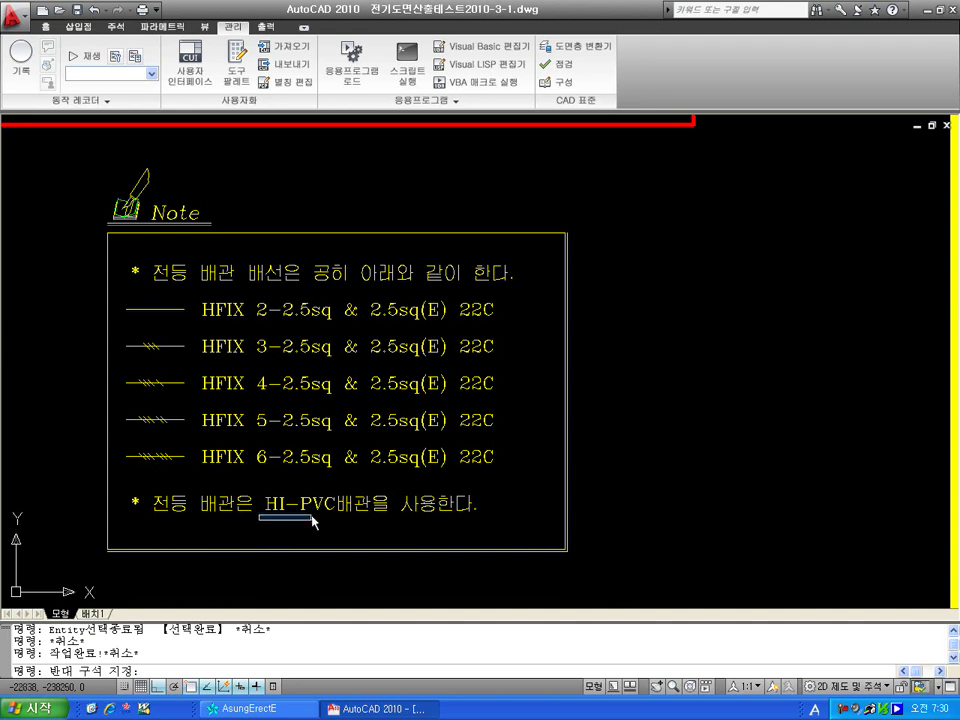
left_click(358, 492)
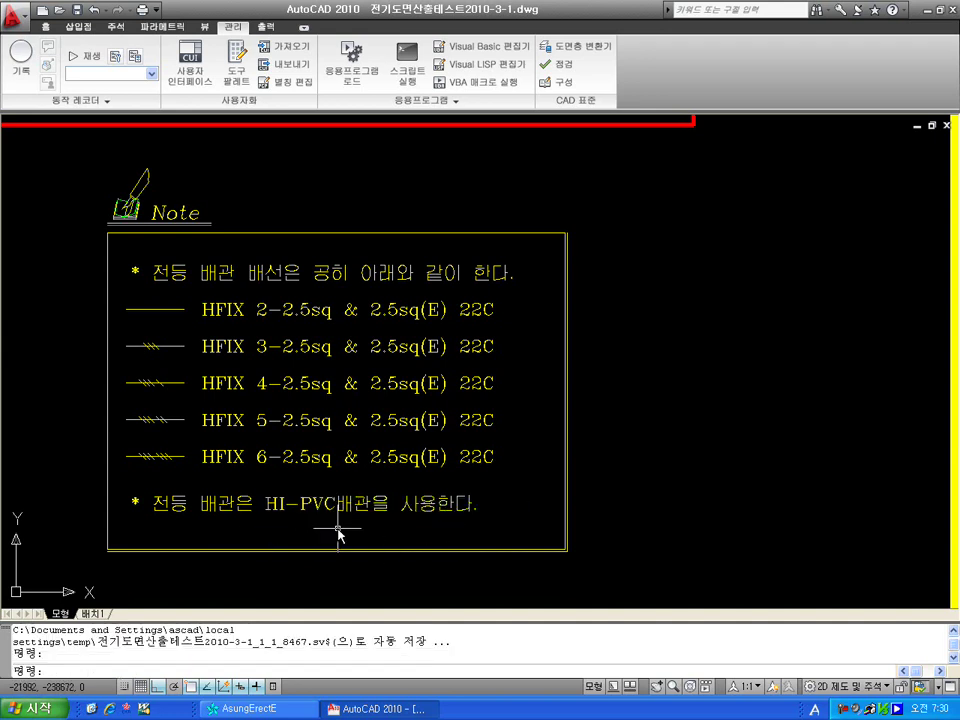
left_click(273, 710)
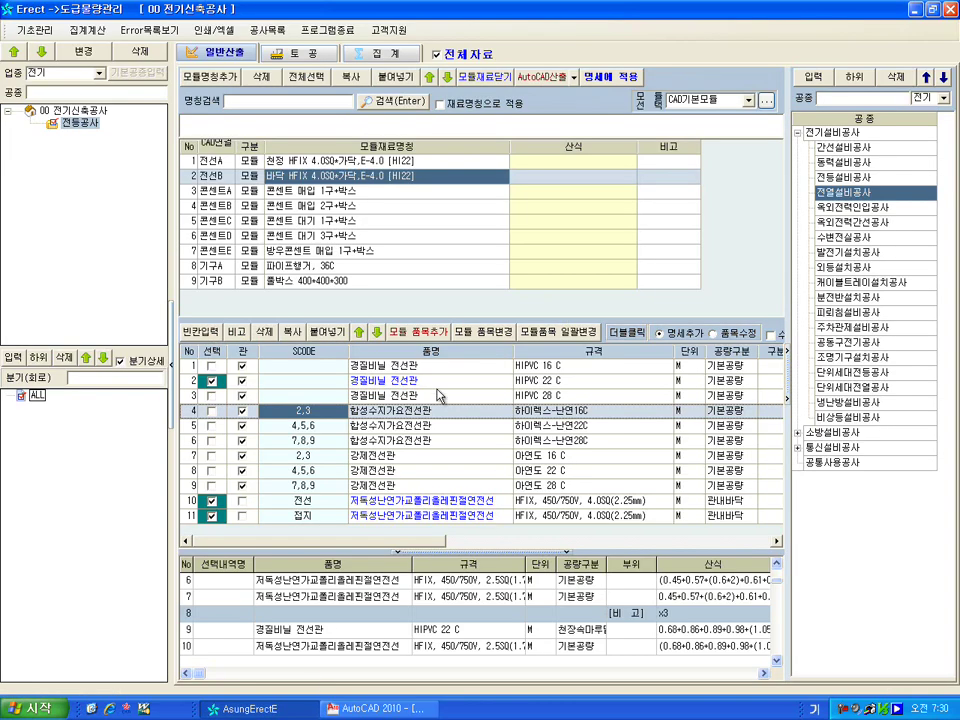
left_click(487, 384)
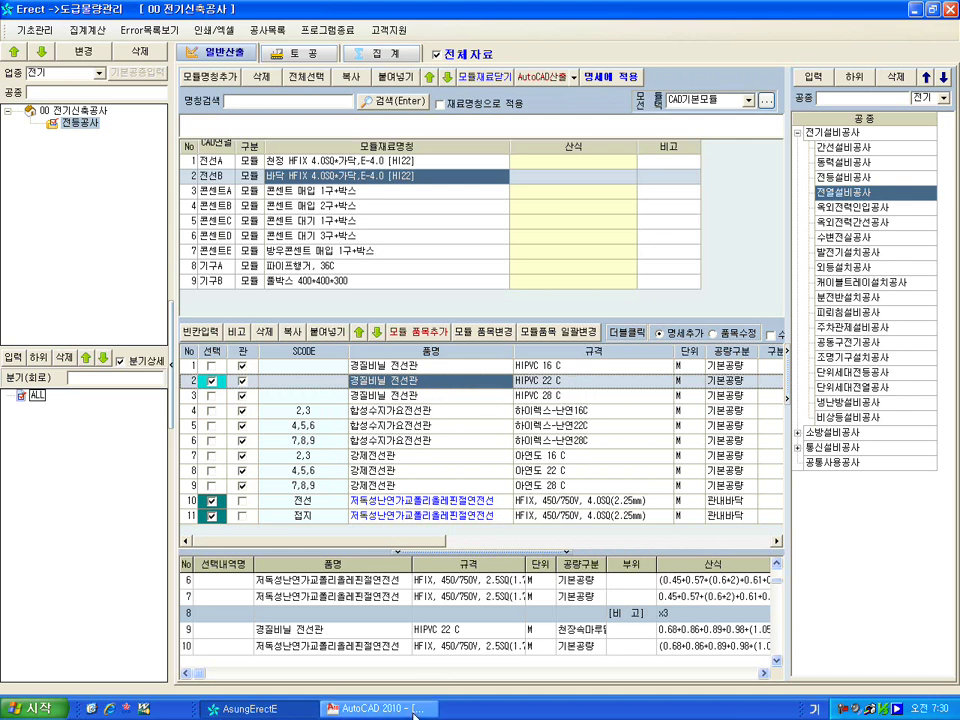
Return to AutoCAD and examine the 22C conduit size on the HFIX lines of the Note, cross-checking it with the selected item in Erect
left_click(375, 708)
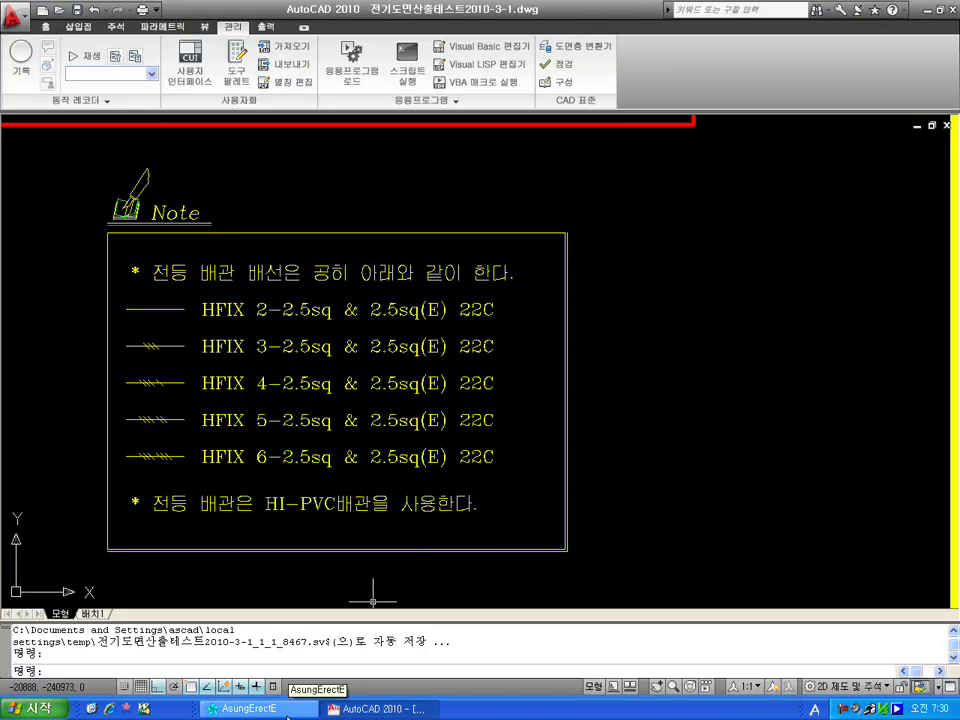
left_click(243, 708)
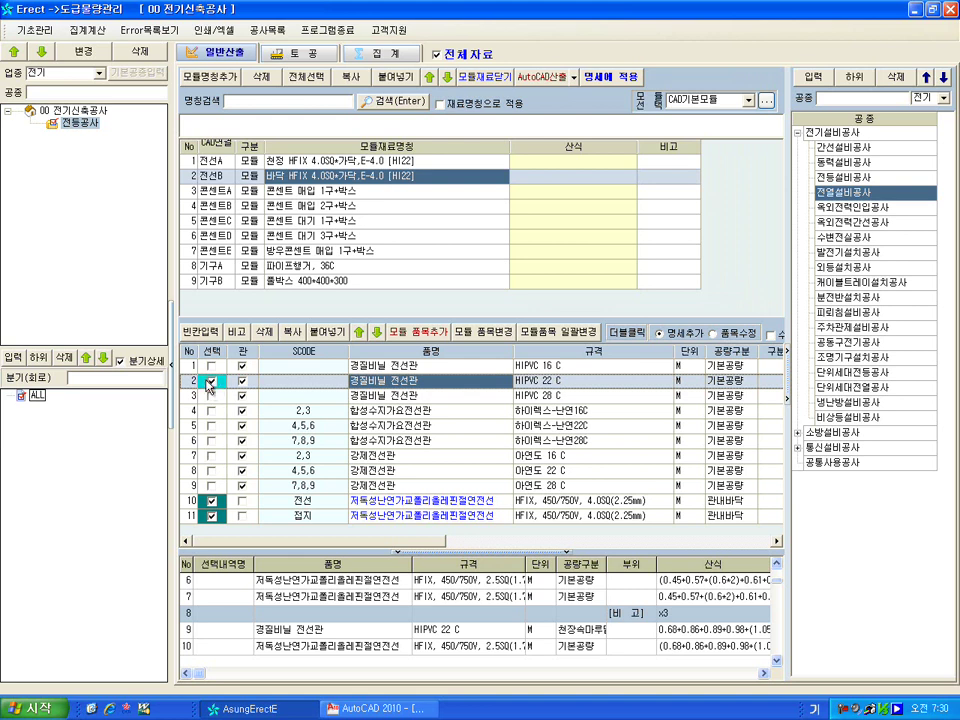
left_click(375, 708)
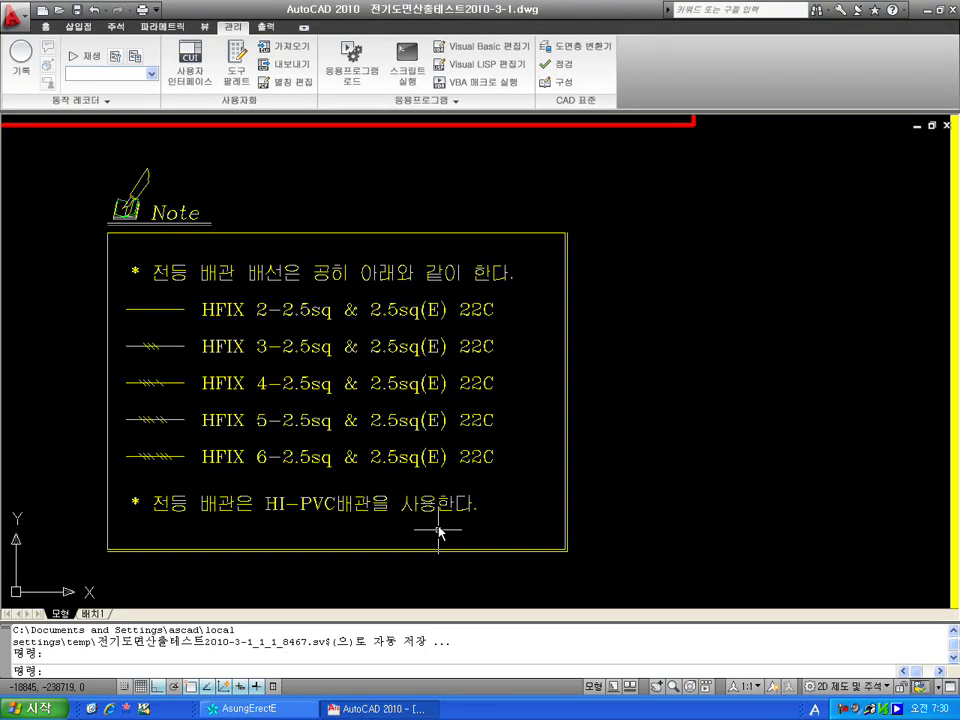
left_click(453, 299)
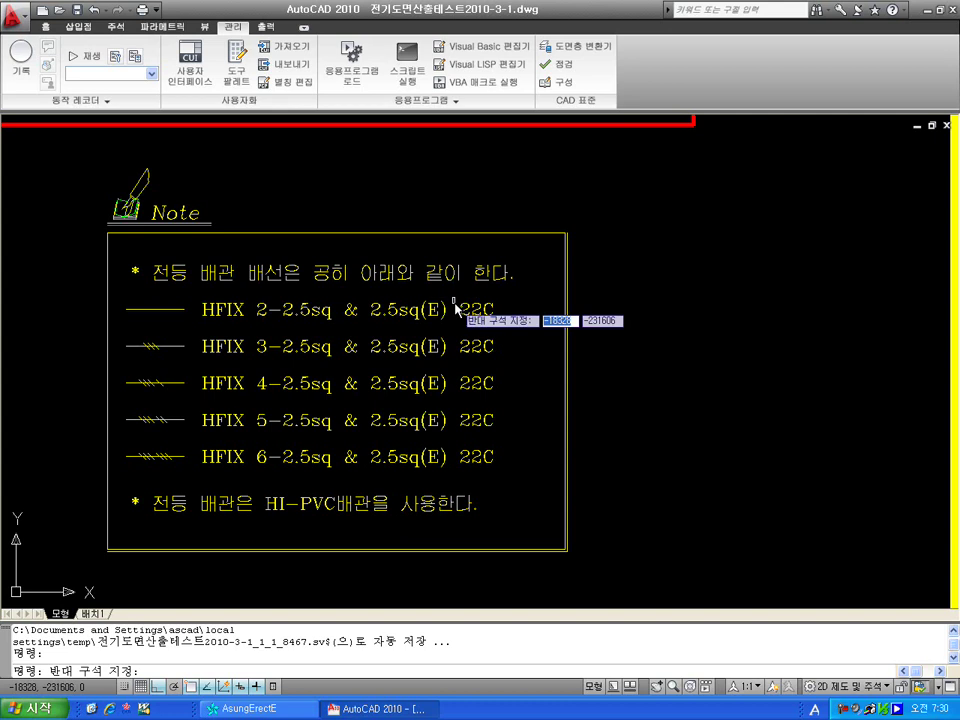
left_click(494, 325)
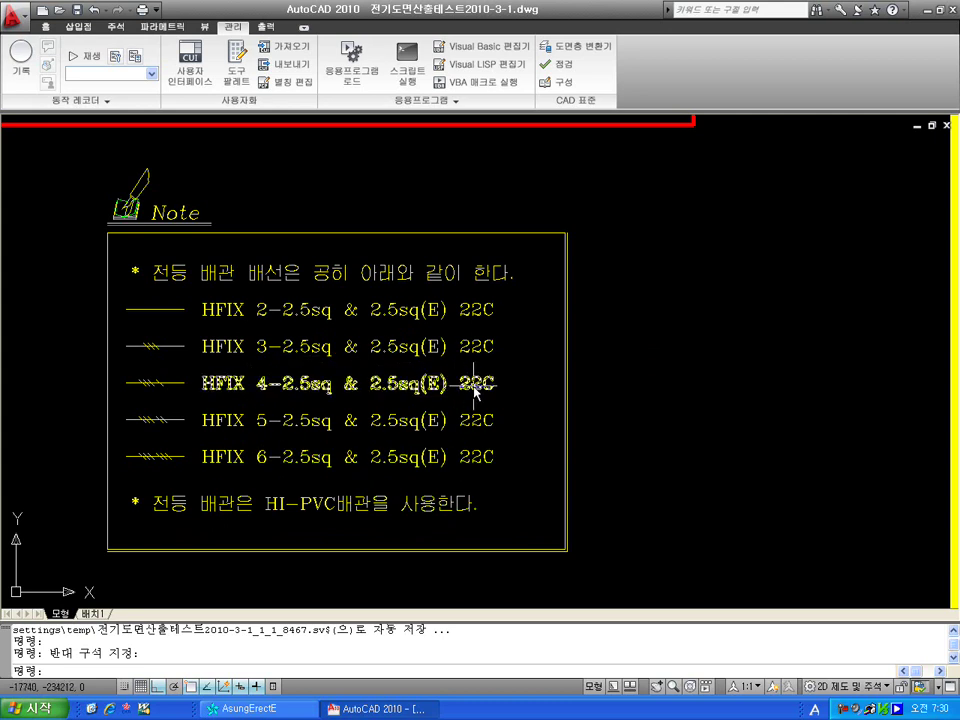
mouse_move(481, 391)
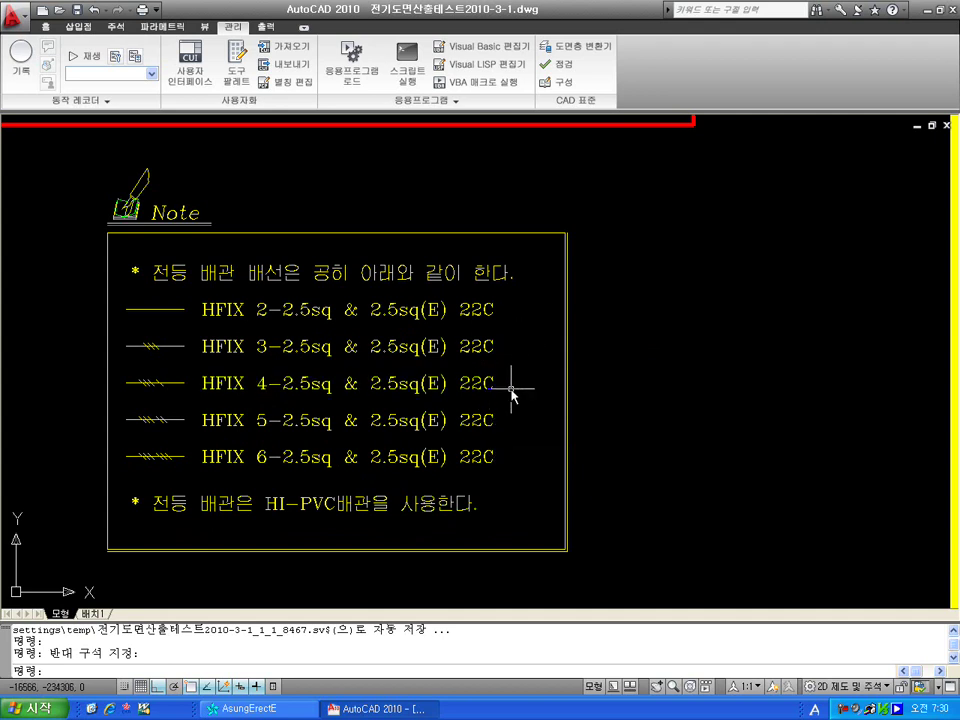
Switch to Erect and examine the SCODE values of the 하이렉스-난연16C and 하이렉스-난연22C conduit items in module 전선B
left_click(282, 707)
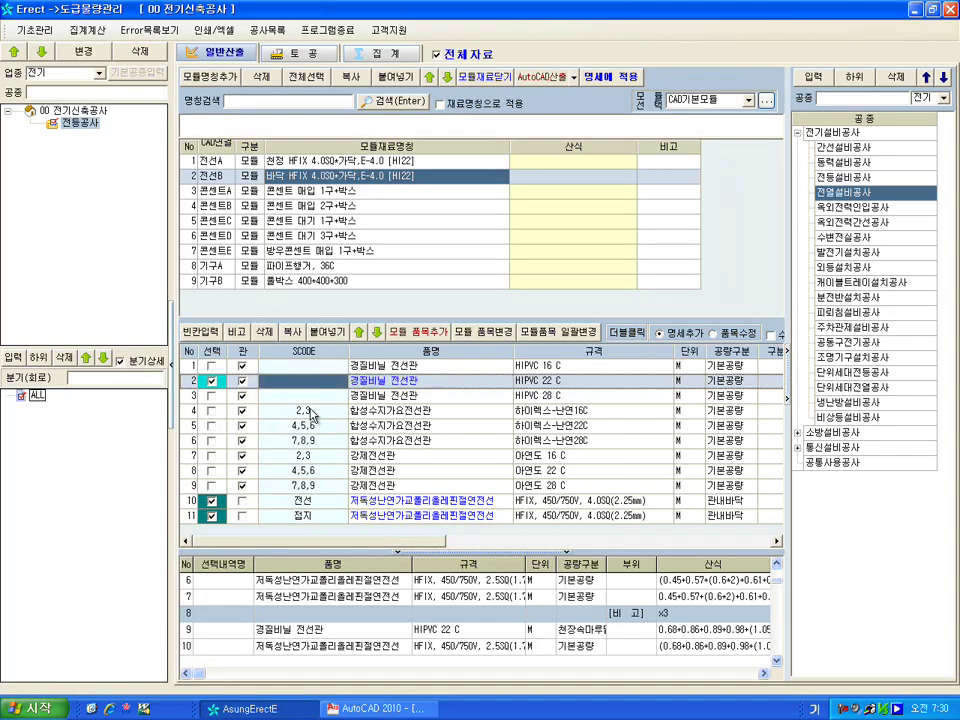
left_click(310, 414)
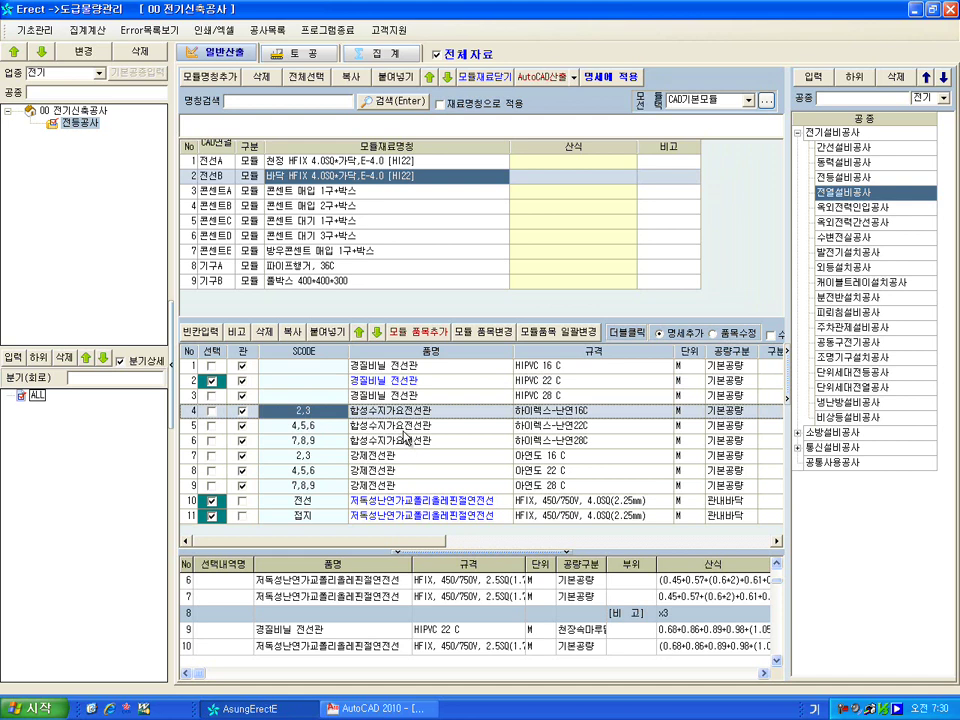
left_click(325, 427)
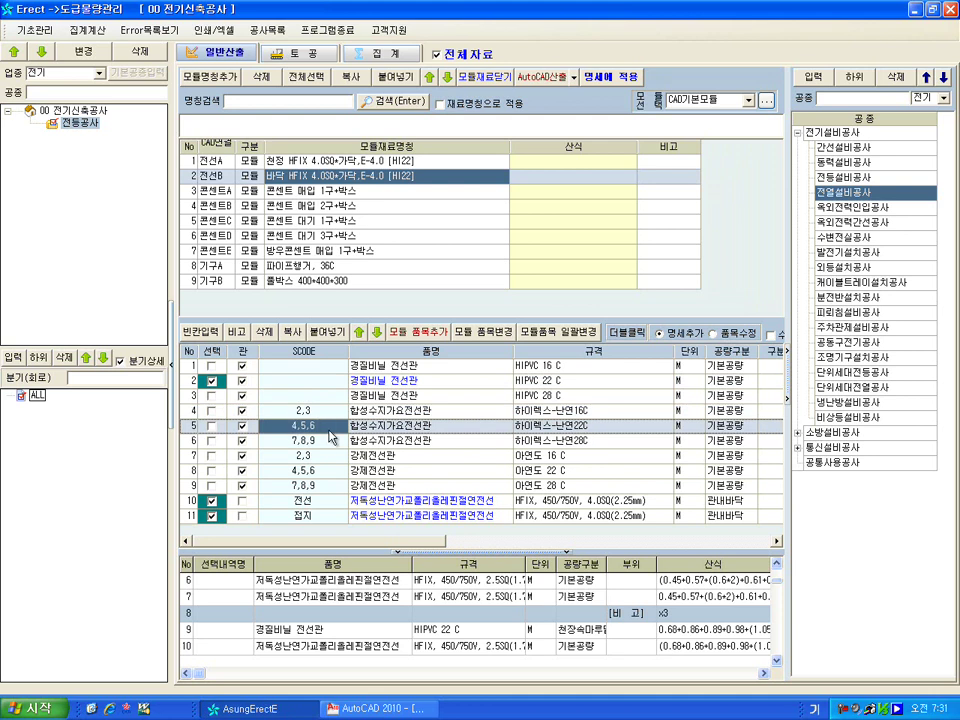
Compare the SCODE of the 하이렉스-난연28C item with the HFIX wire counts in AutoCAD's Note, then return to Erect
left_click(320, 441)
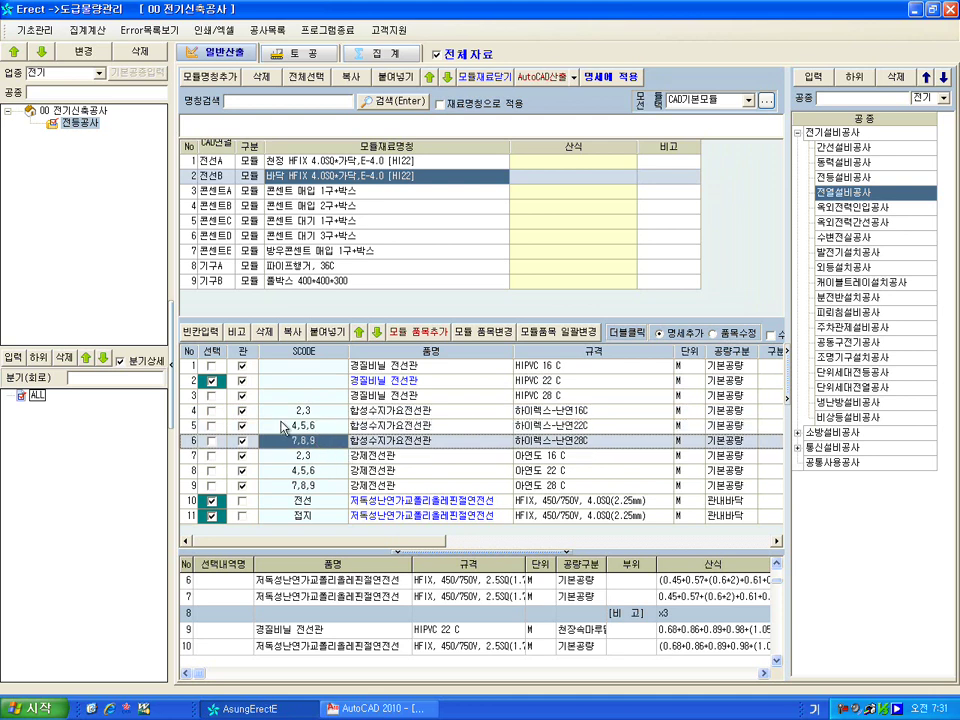
left_click(378, 708)
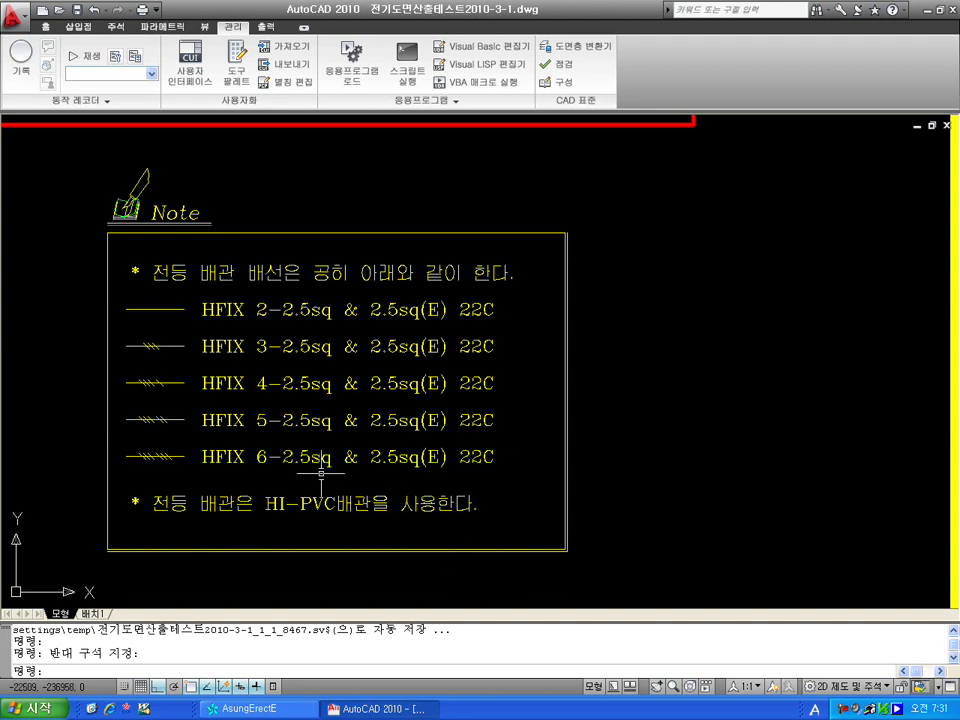
left_click(250, 708)
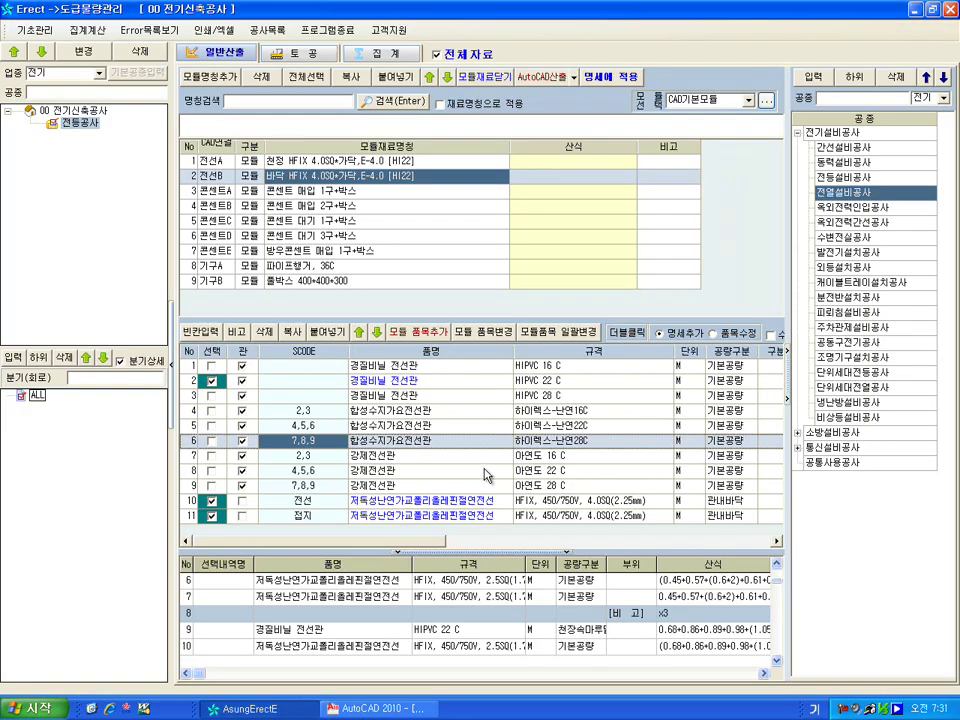
Match each SCODE of the 합성수지가요전선관 items in module 전선B to its 16C, 22C or 28C conduit specification
left_click(310, 415)
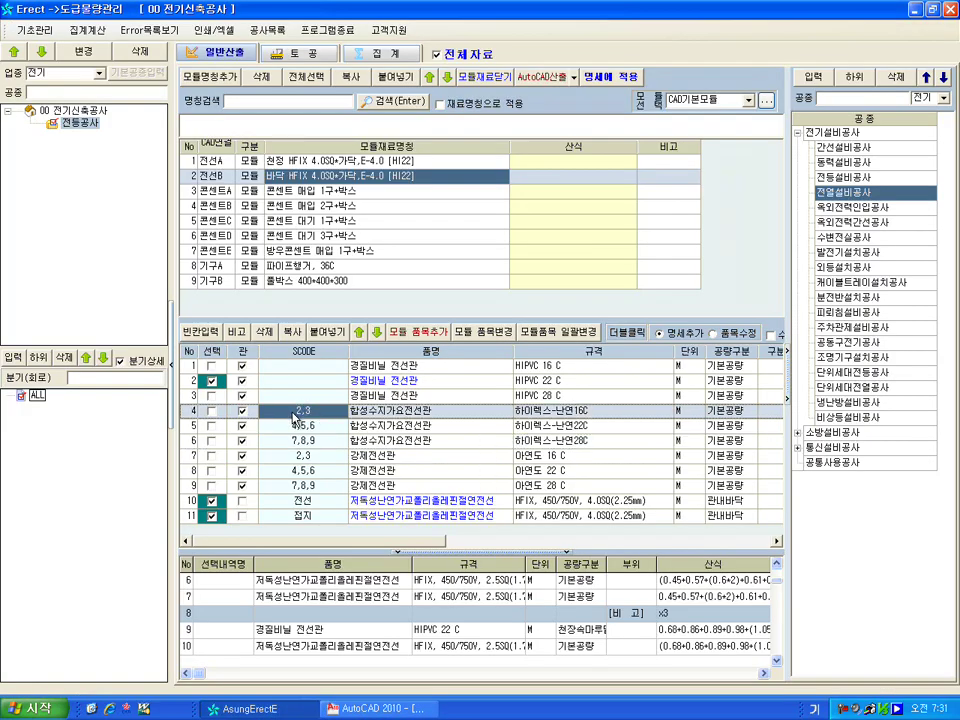
left_click(580, 418)
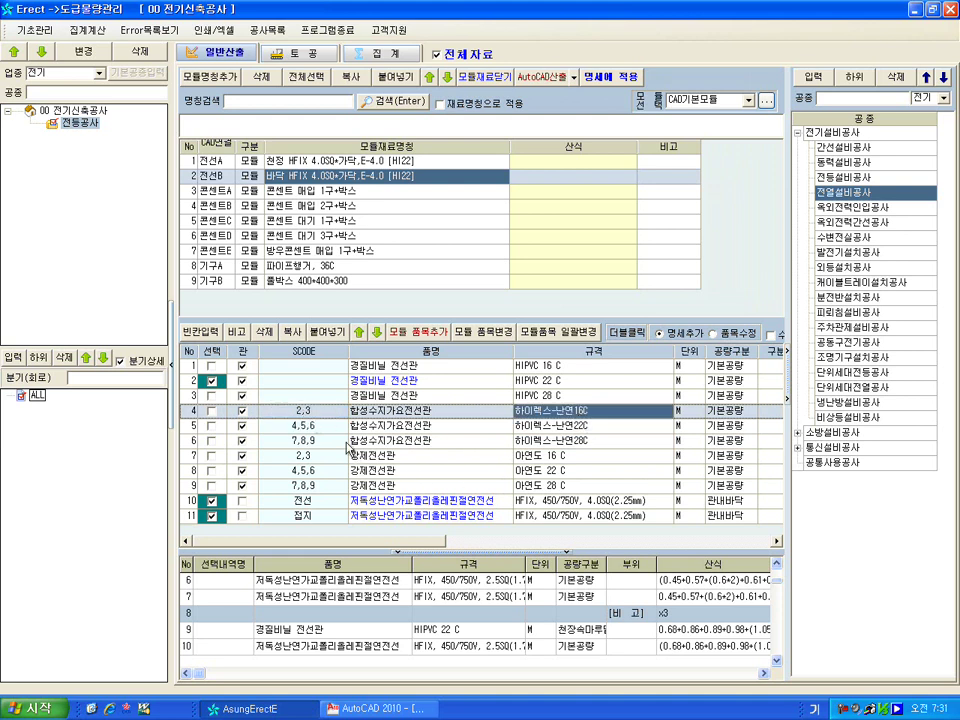
left_click(306, 426)
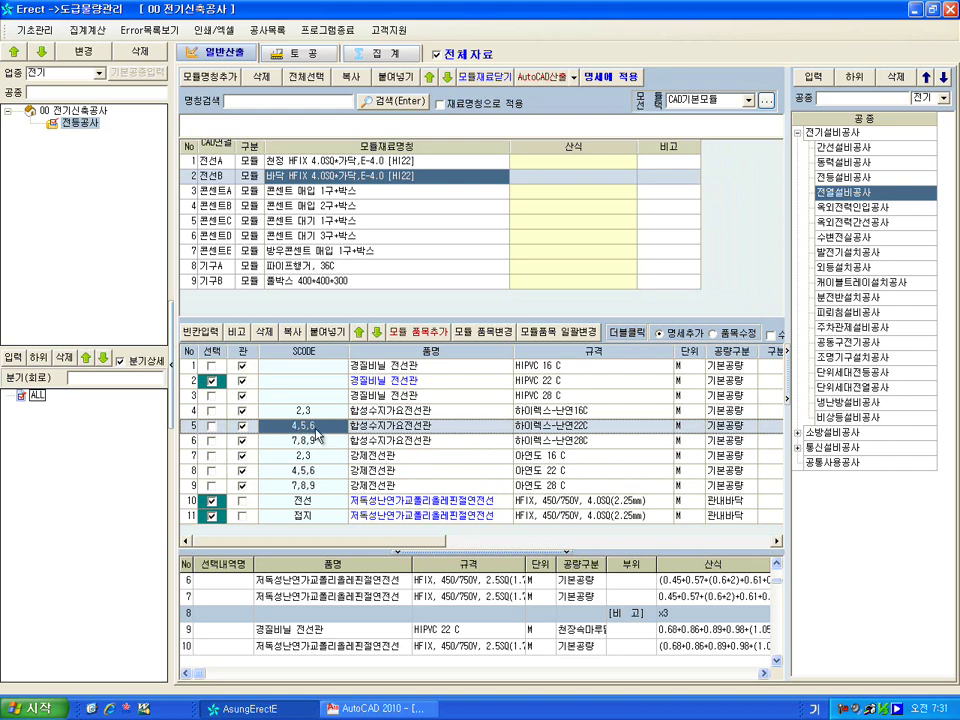
key("Right")
key("Right")
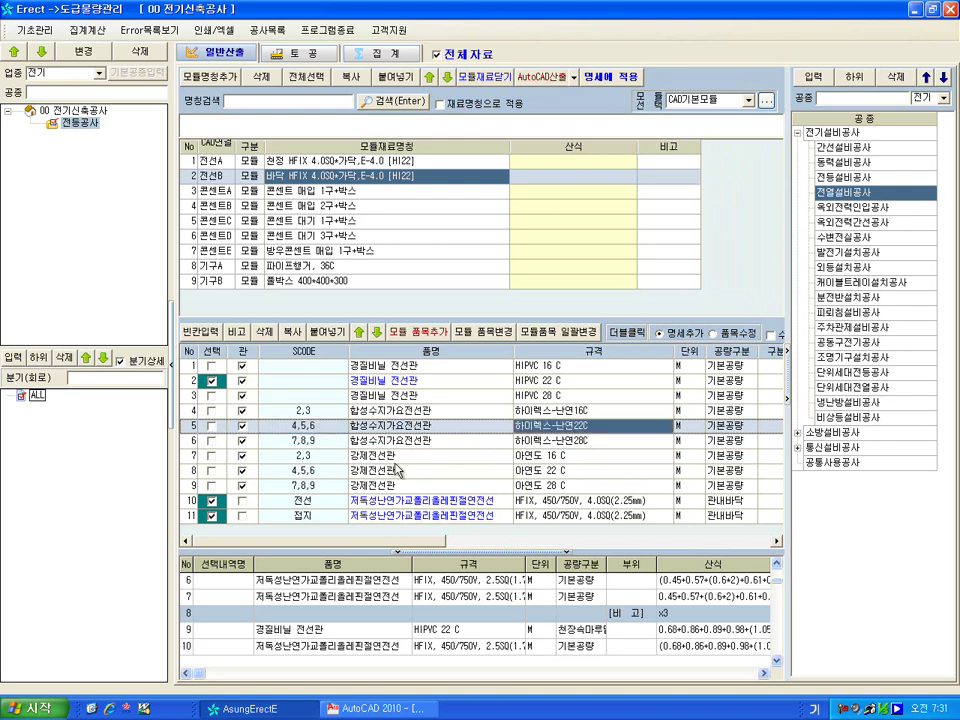
left_click(370, 446)
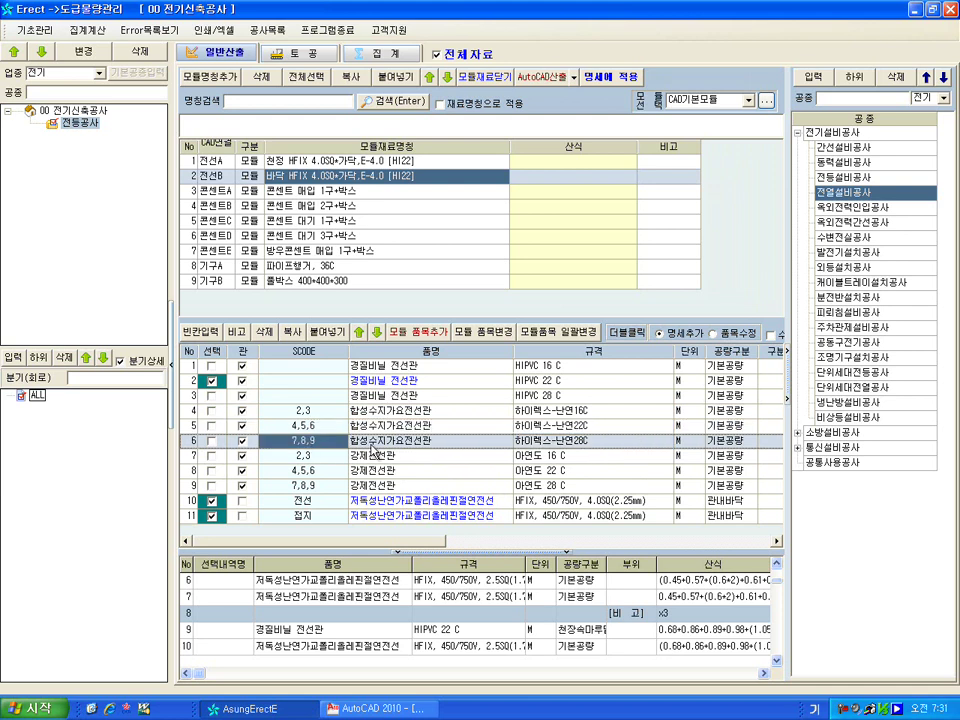
key("Right")
key("Right")
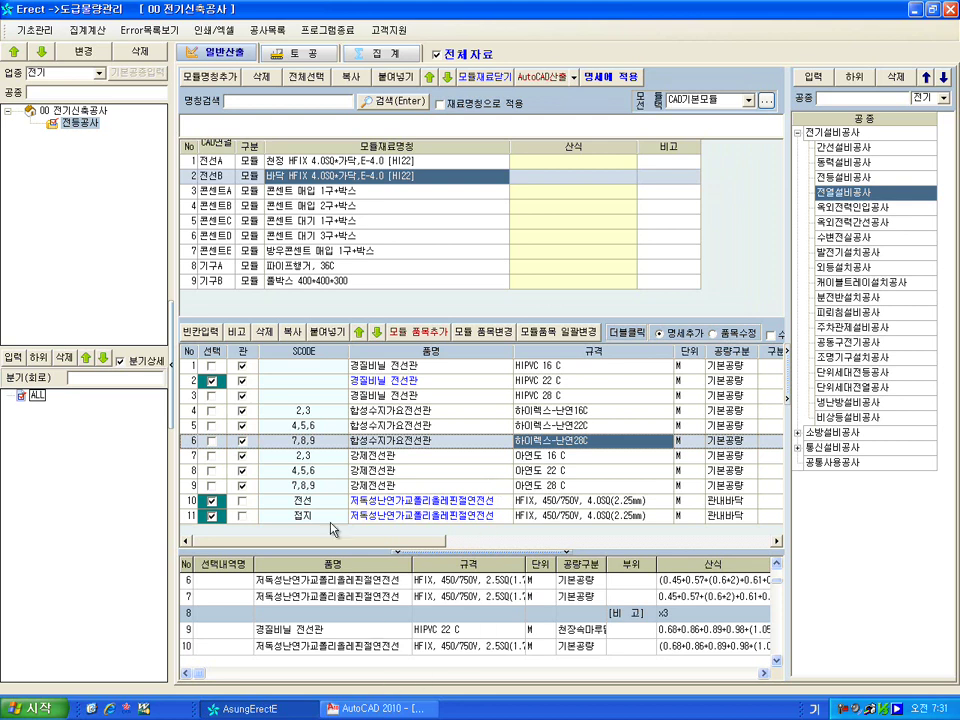
Check the Note's 22C conduit size in AutoCAD, then review the SCODE and 규격 values of the 하이렉스-난연 items in Erect
left_click(375, 708)
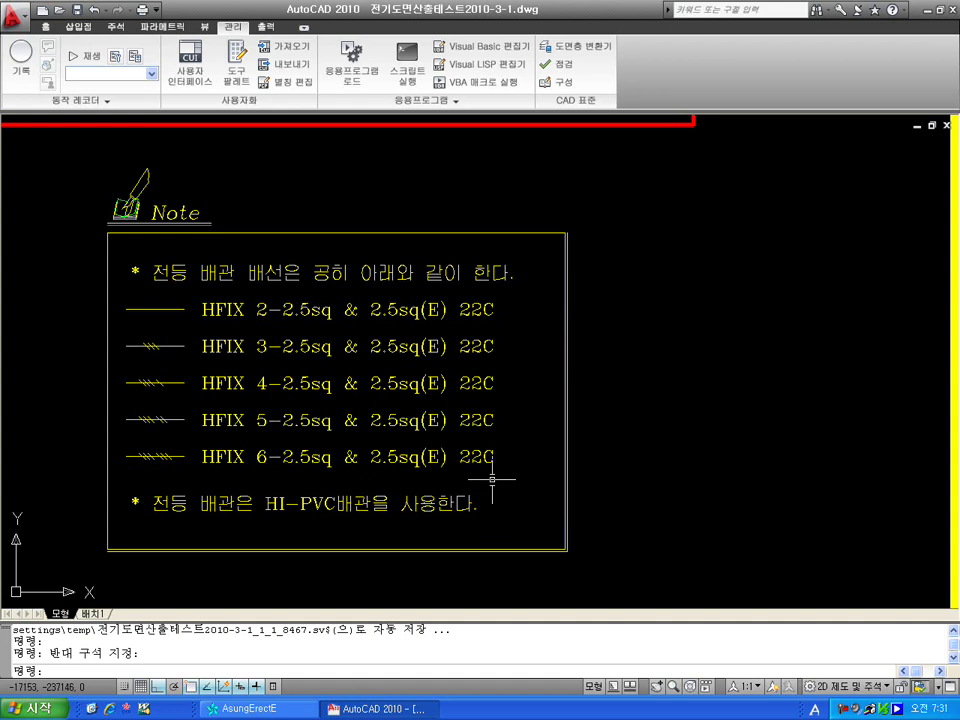
left_click(255, 708)
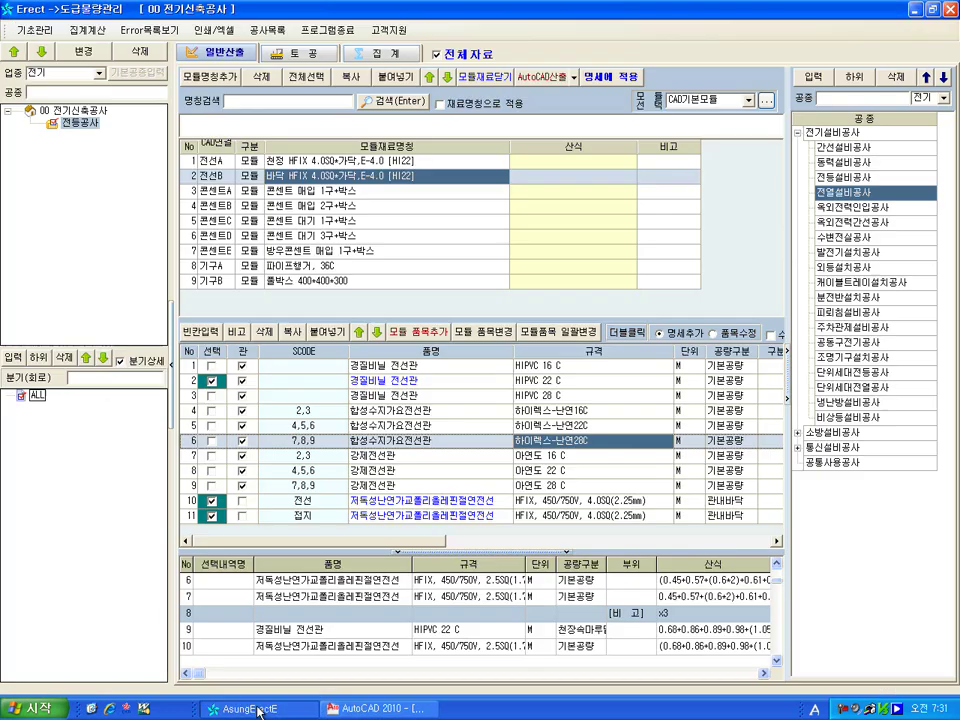
left_click(299, 411)
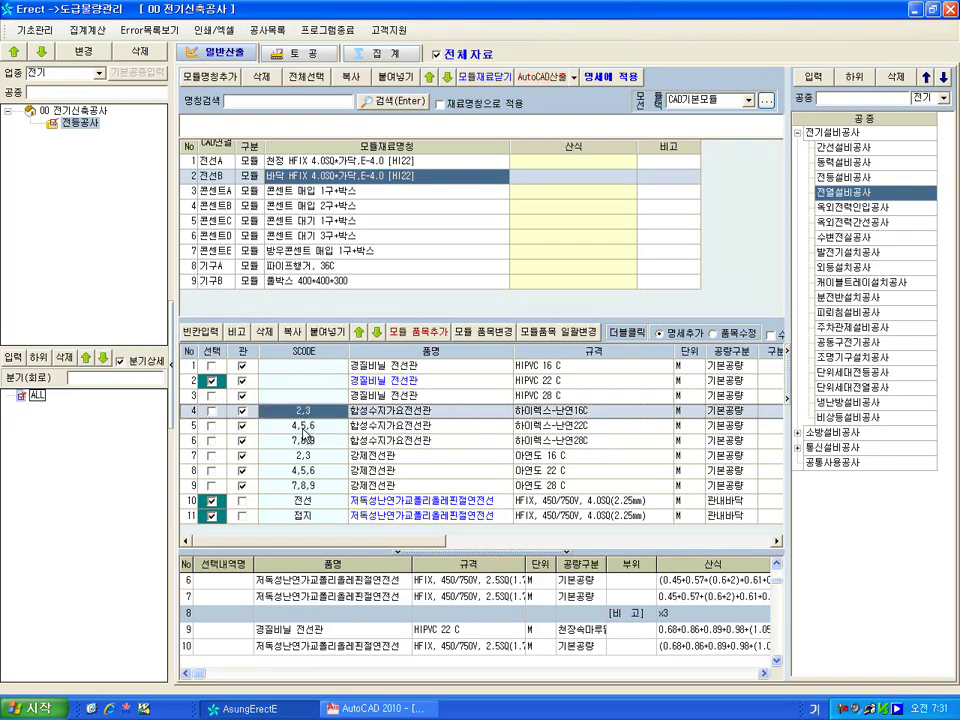
left_click(301, 427)
left_click(300, 441)
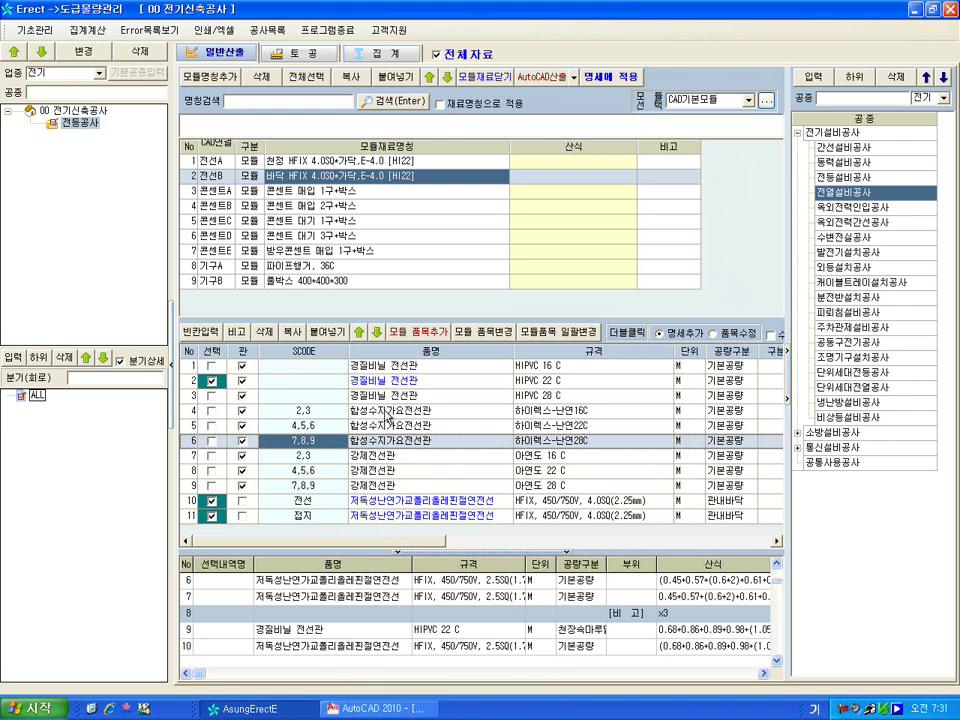
left_click(526, 411)
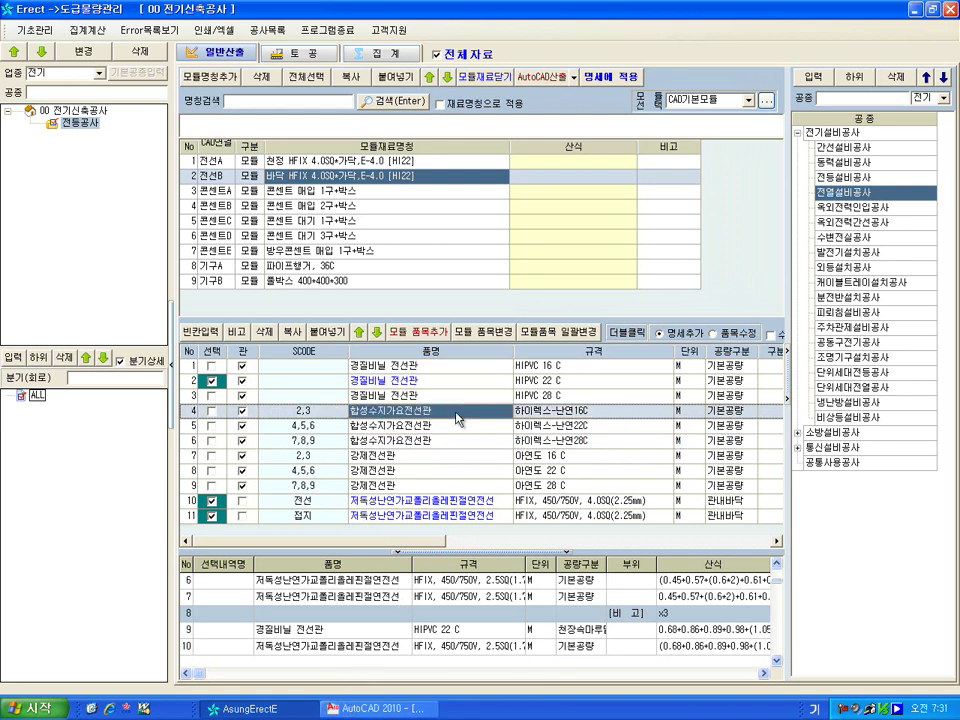
left_click(539, 425)
left_click(540, 441)
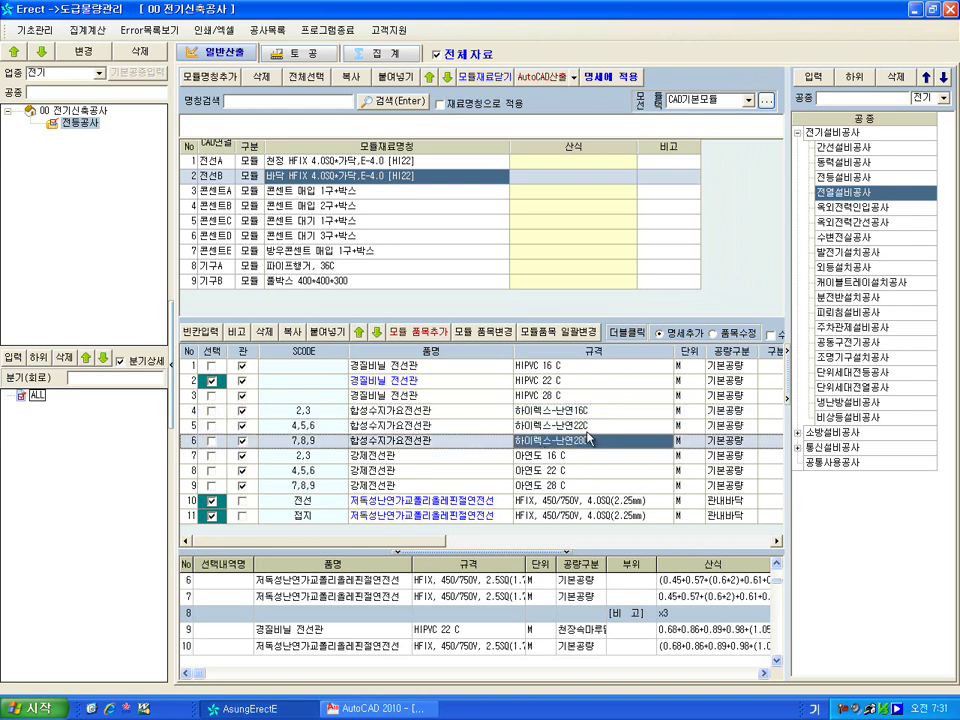
Examine the three 강제전선관 items, 아연도 16 C, 22 C and 28 C, in module 전선B
left_click(414, 456)
left_click(411, 470)
left_click(408, 486)
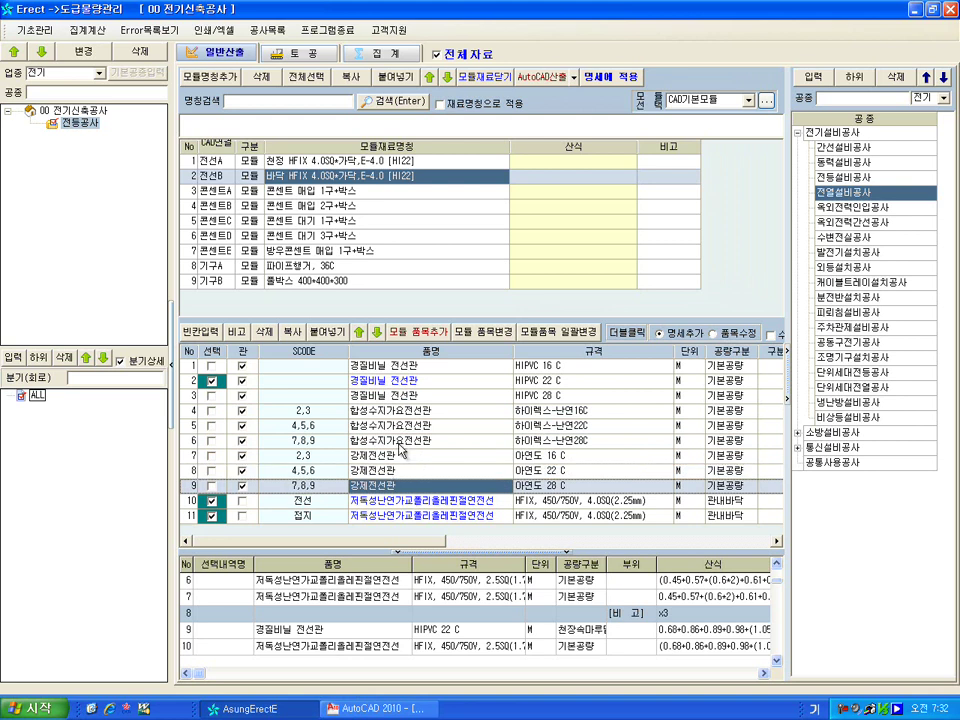
Check the HI-PVC conduit requirement in AutoCAD's Note against the 경질비닐 전선관 HIPVC 22 C item in Erect
left_click(386, 706)
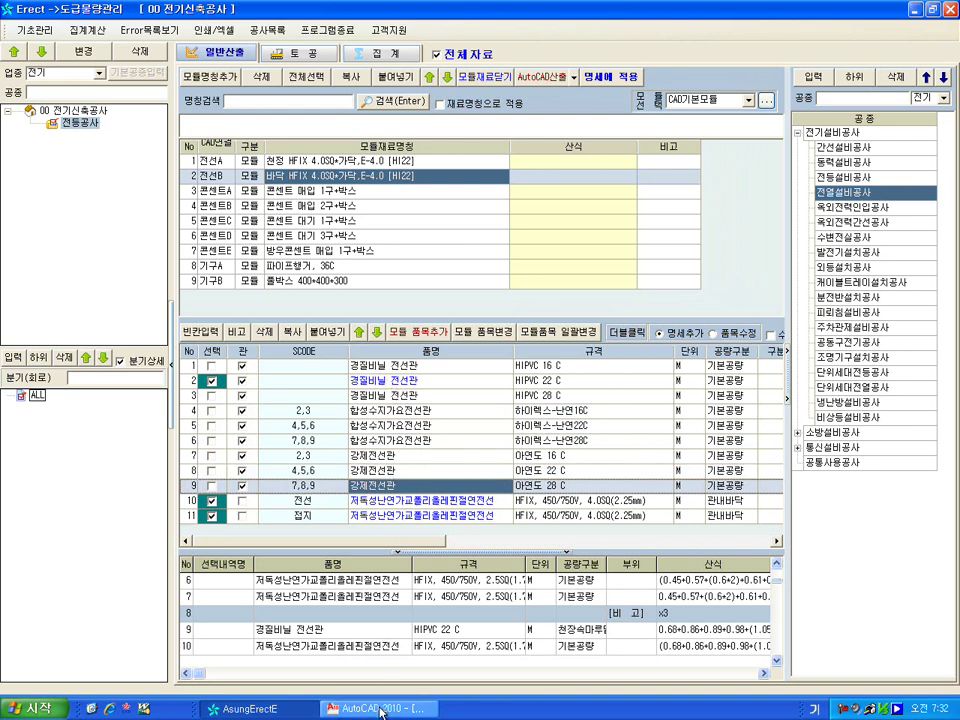
left_click(233, 522)
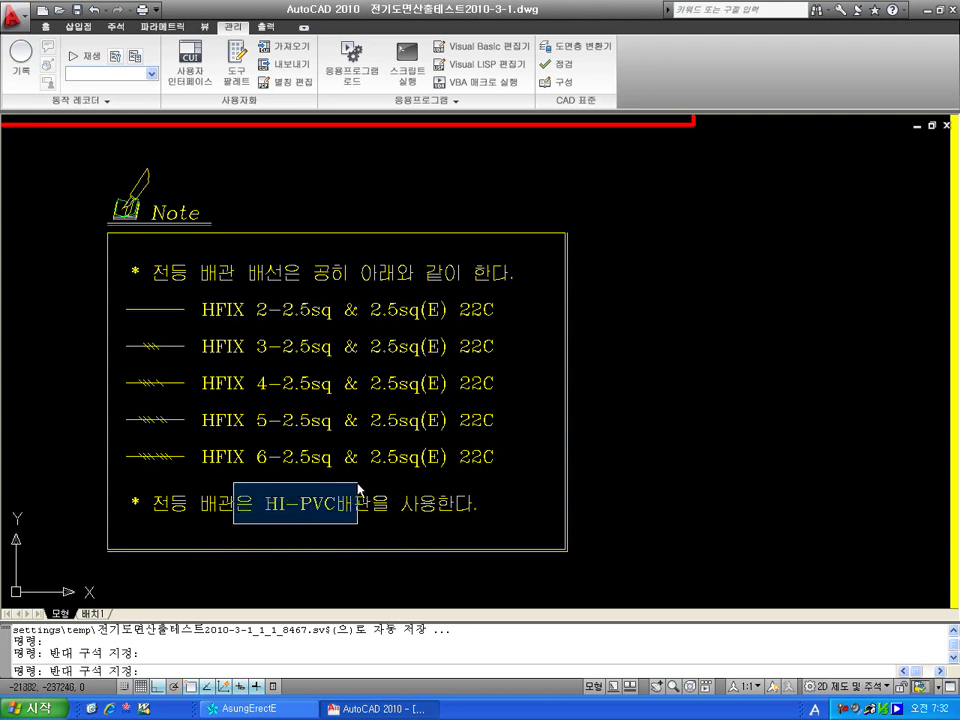
left_click(245, 708)
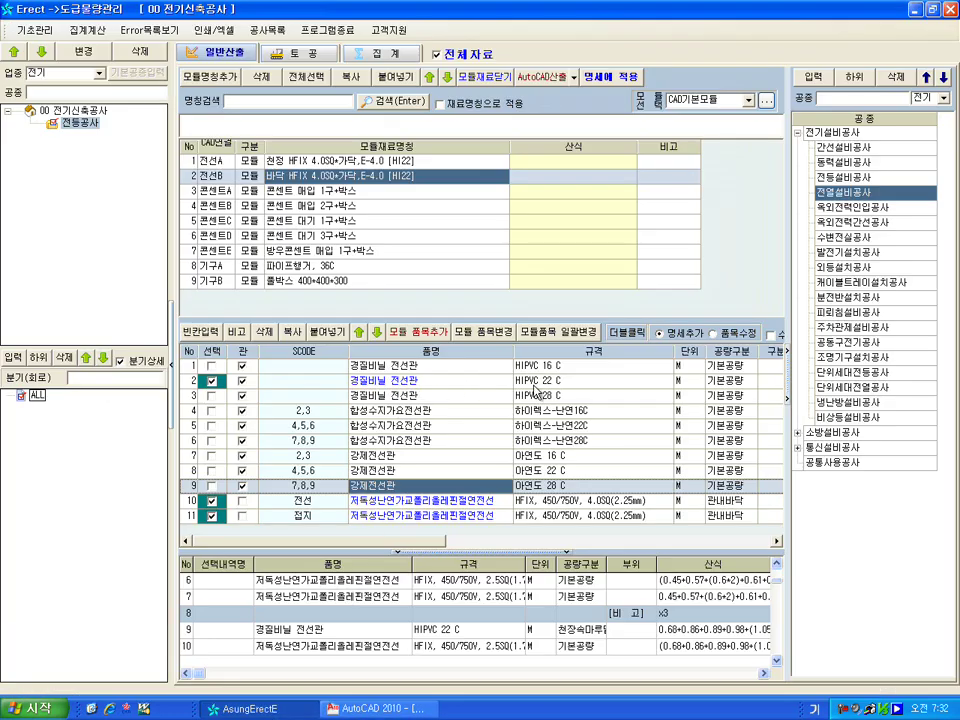
left_click(455, 383)
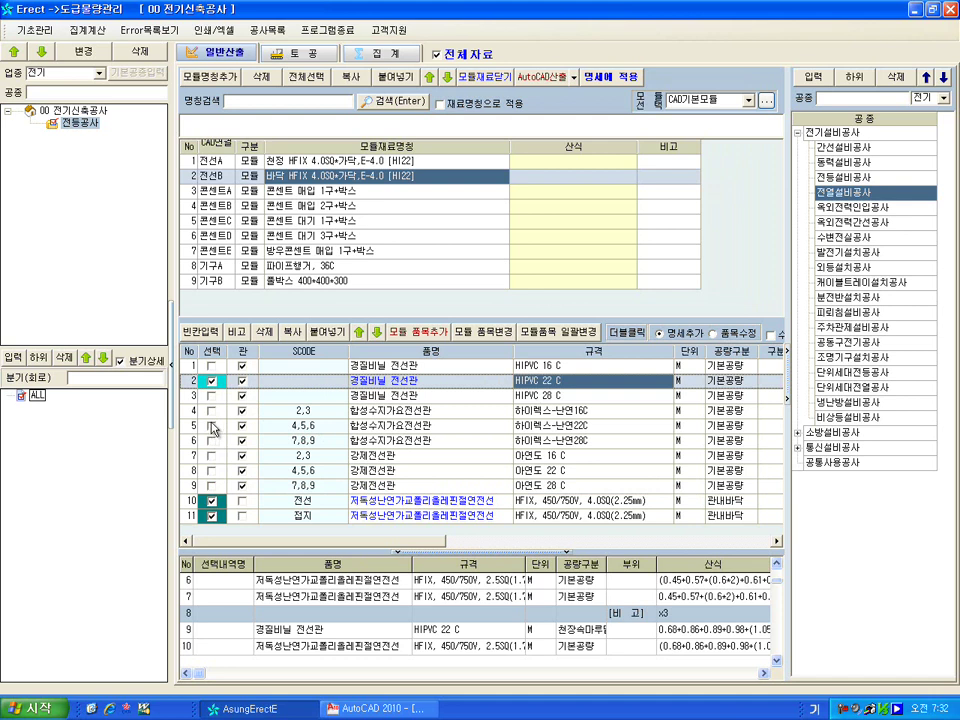
Apply automatic selection (자동선택) to the 합성수지가요전선관 items of module 전선B, starting from 하이렉스-난연16C
left_click(301, 411)
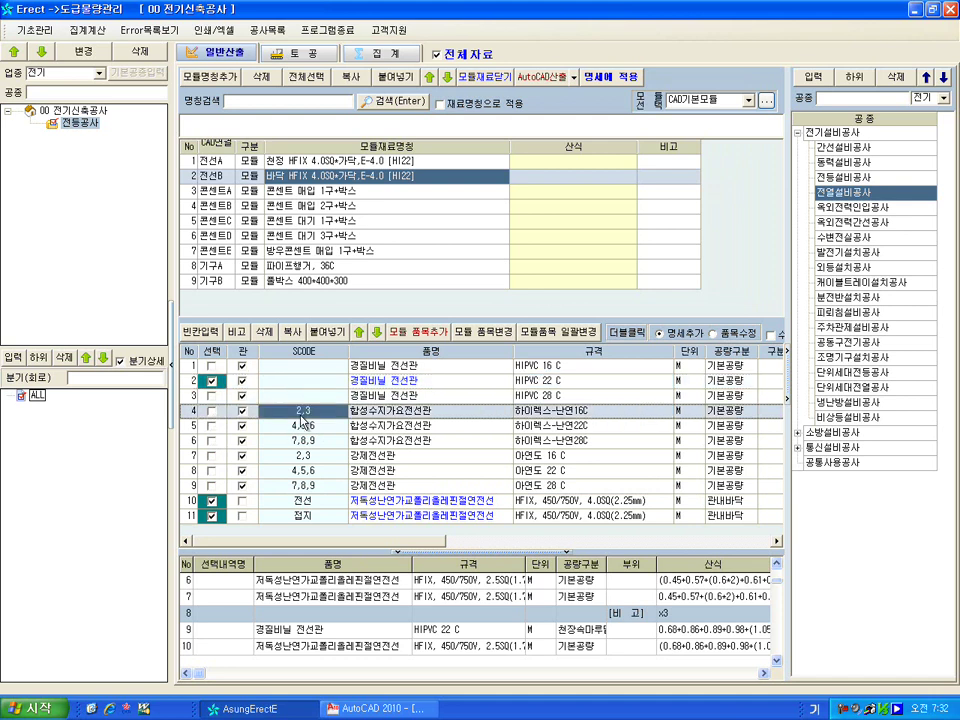
right_click(302, 415)
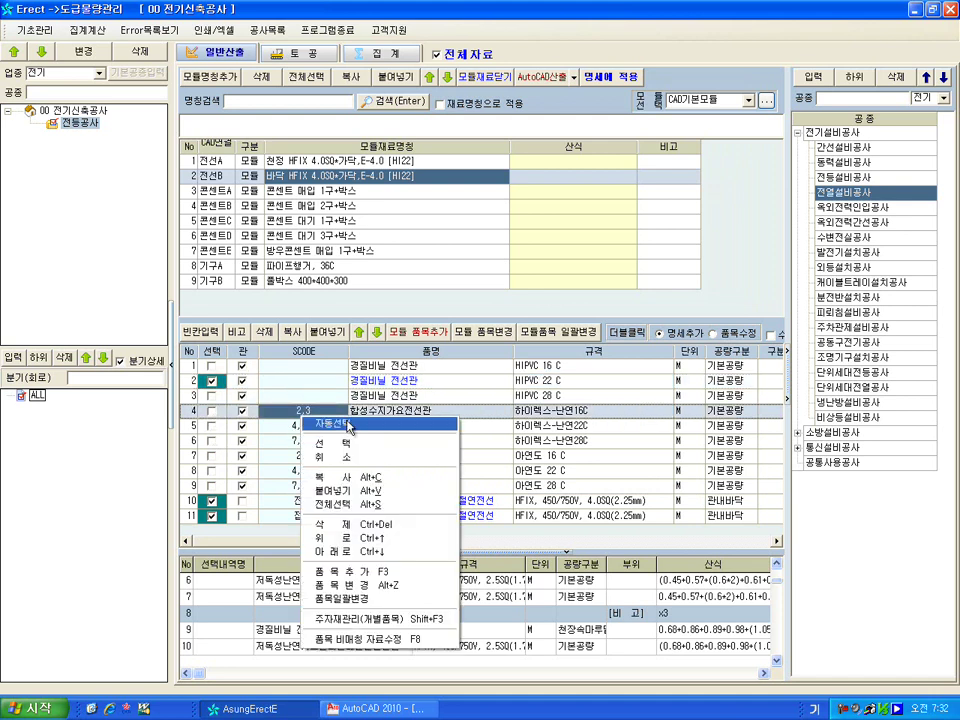
left_click(273, 426)
left_click(385, 417)
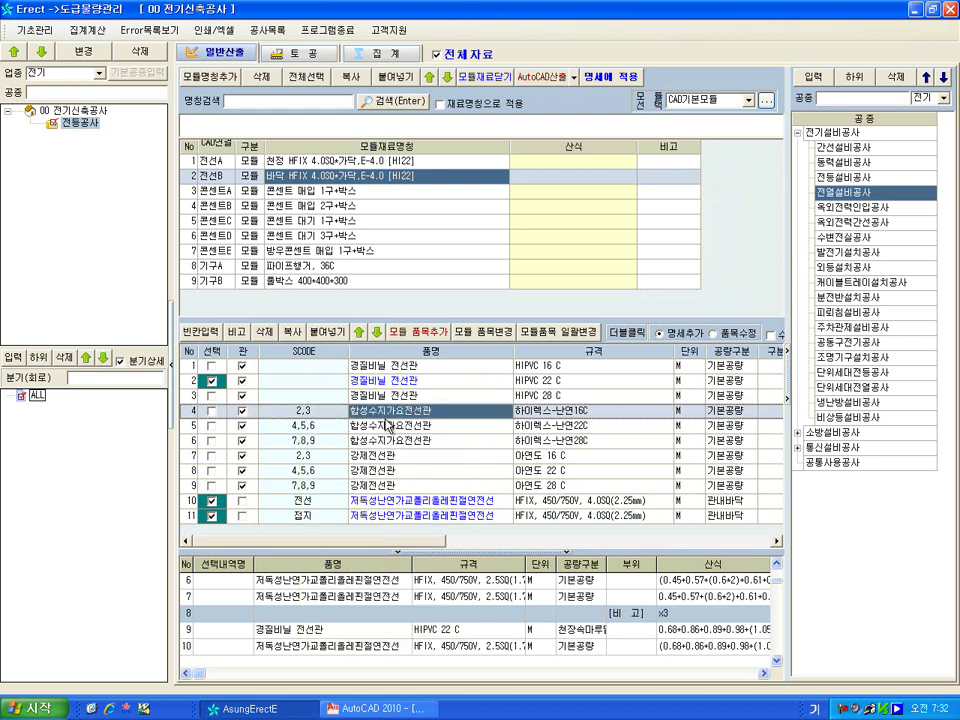
right_click(371, 418)
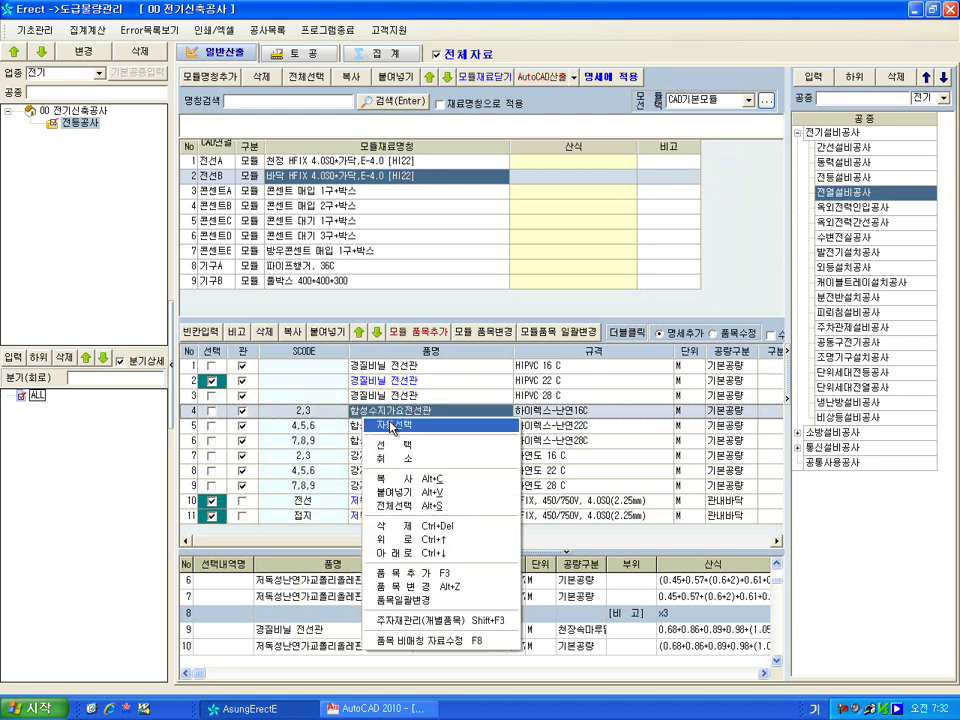
left_click(391, 426)
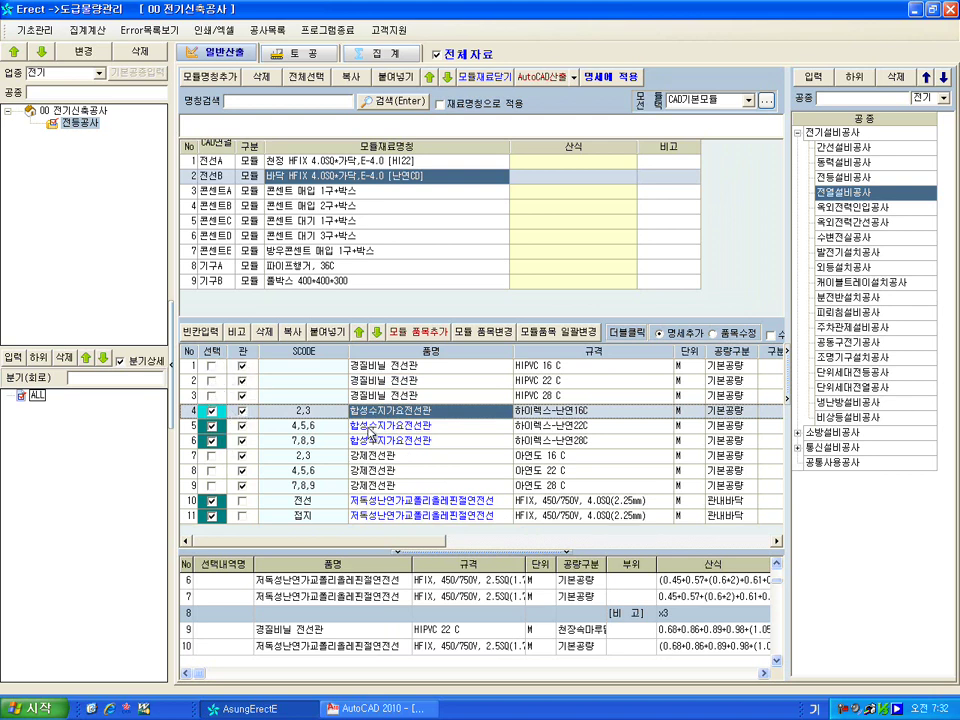
Deselect the 하이렉스-난연 28C, 22C and 16C conduit items and select 경질비닐 전선관 HIPVC 22 C for module 전선B
left_click(212, 440)
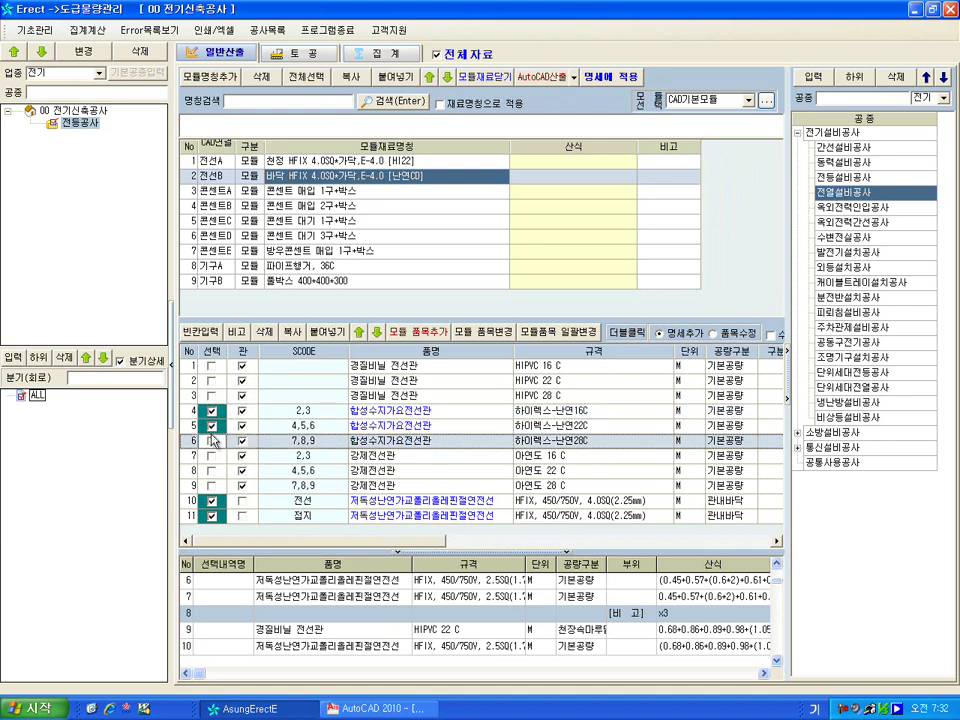
left_click(212, 426)
left_click(212, 412)
left_click(211, 381)
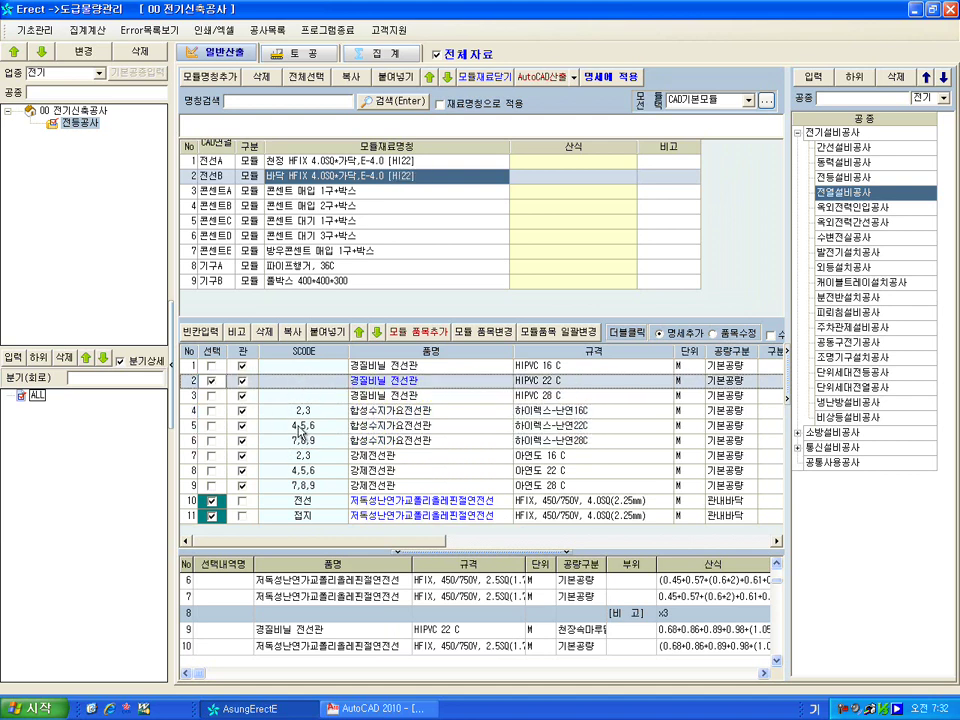
Examine the 전선 and 접지 wire items of module 전선B, including their SCODE, 규격 and 단위수량(산식) columns
left_click(380, 506)
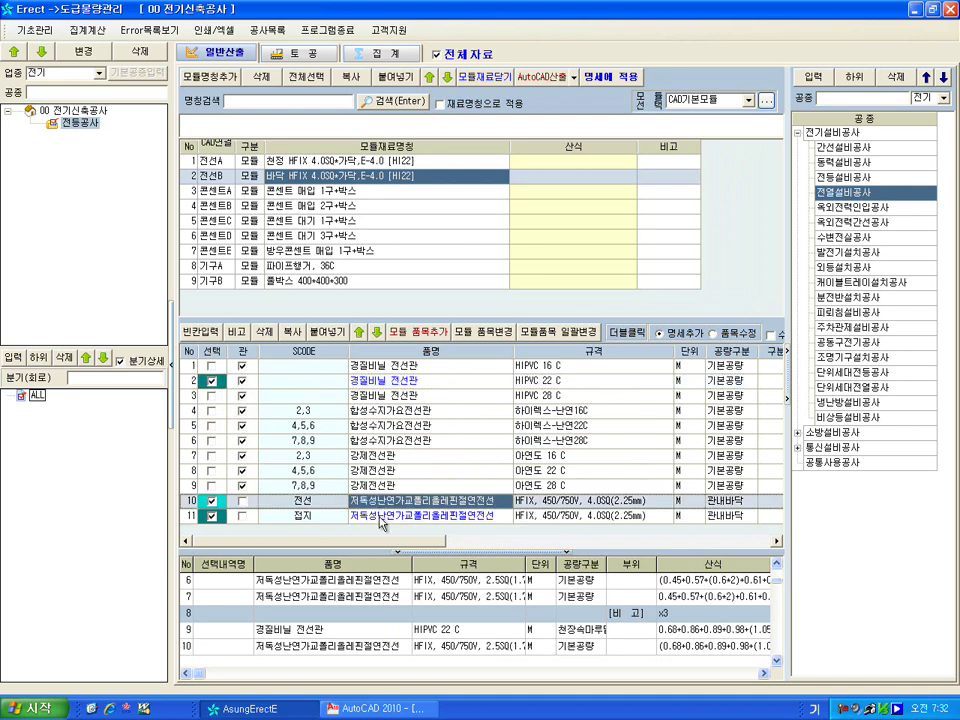
left_click(380, 518)
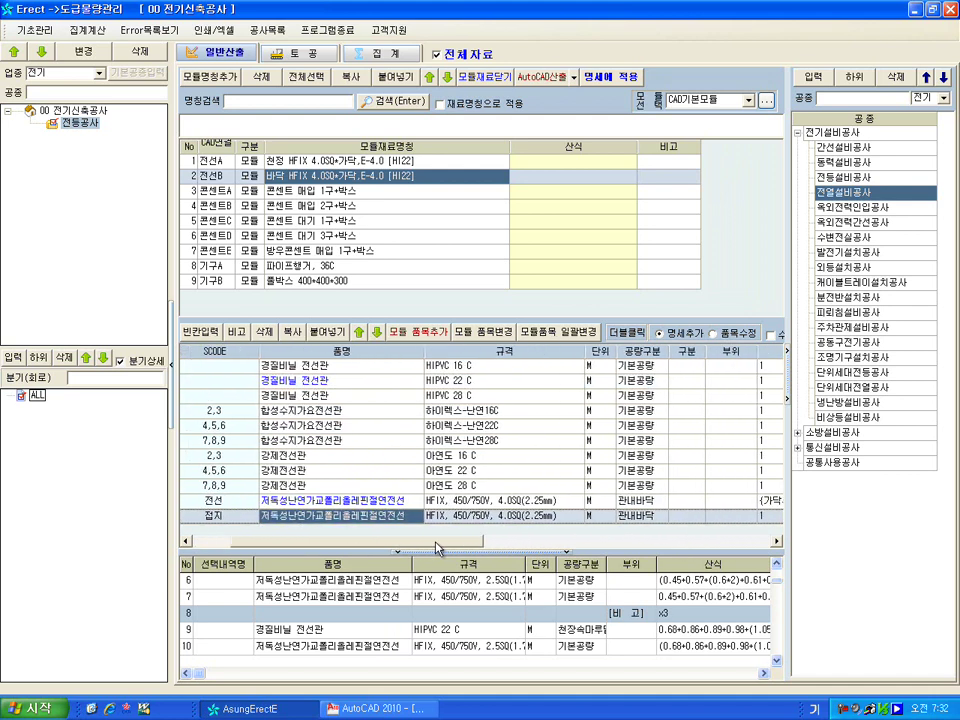
left_click(305, 503)
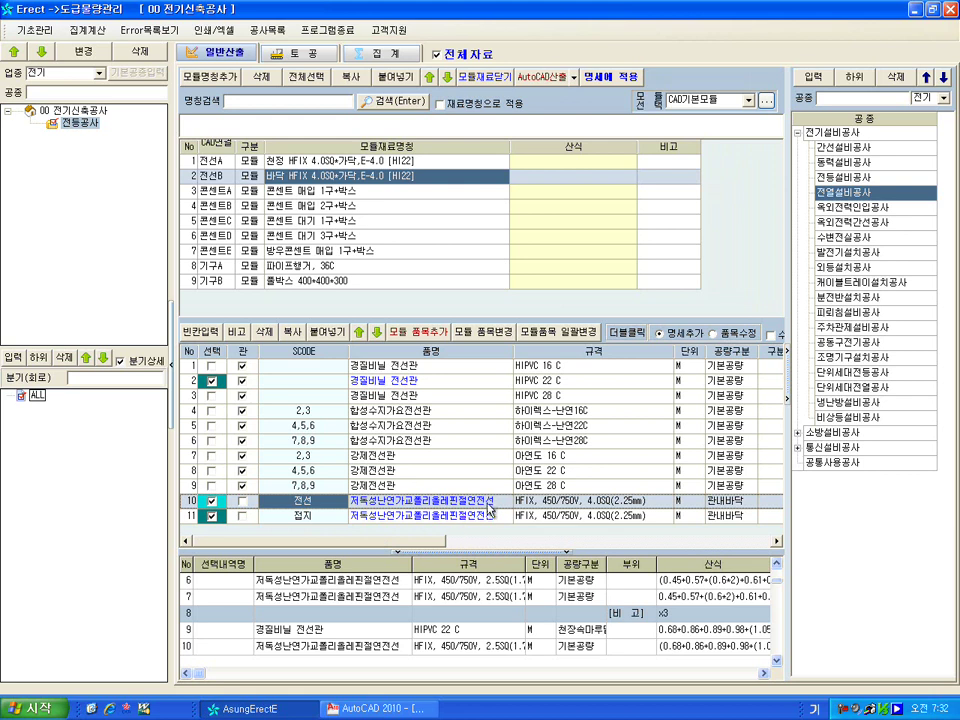
left_click(537, 504)
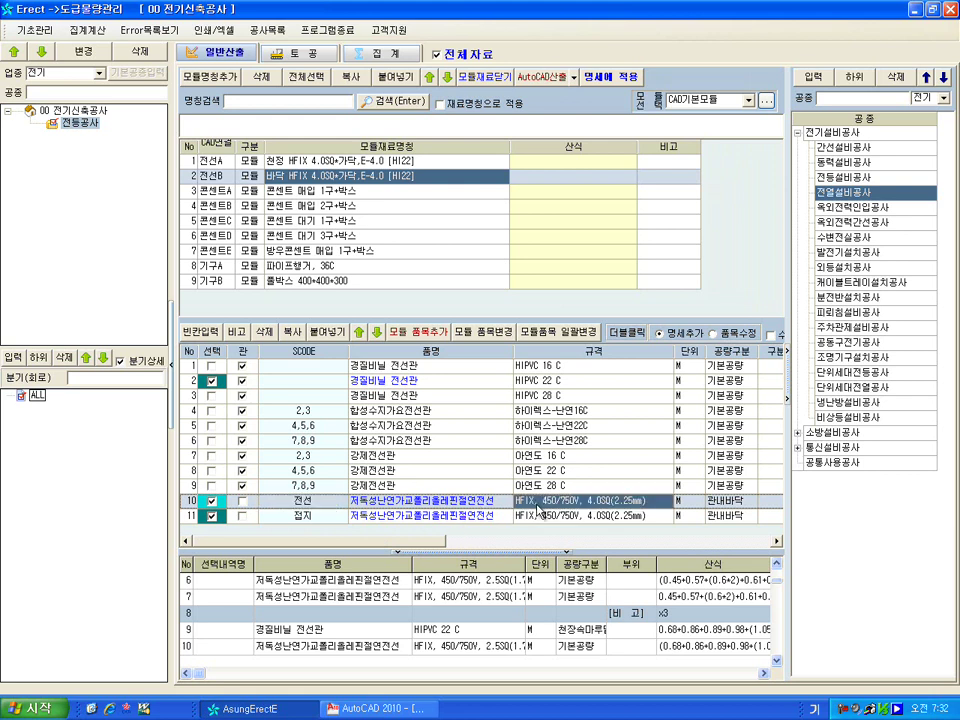
left_click(408, 503)
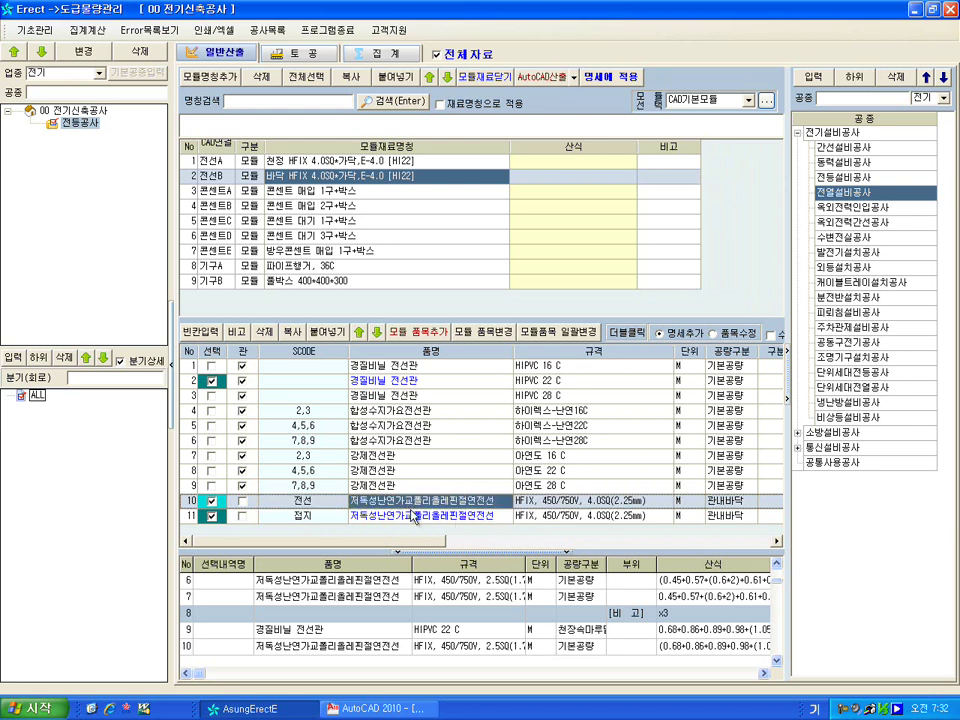
left_click(543, 507)
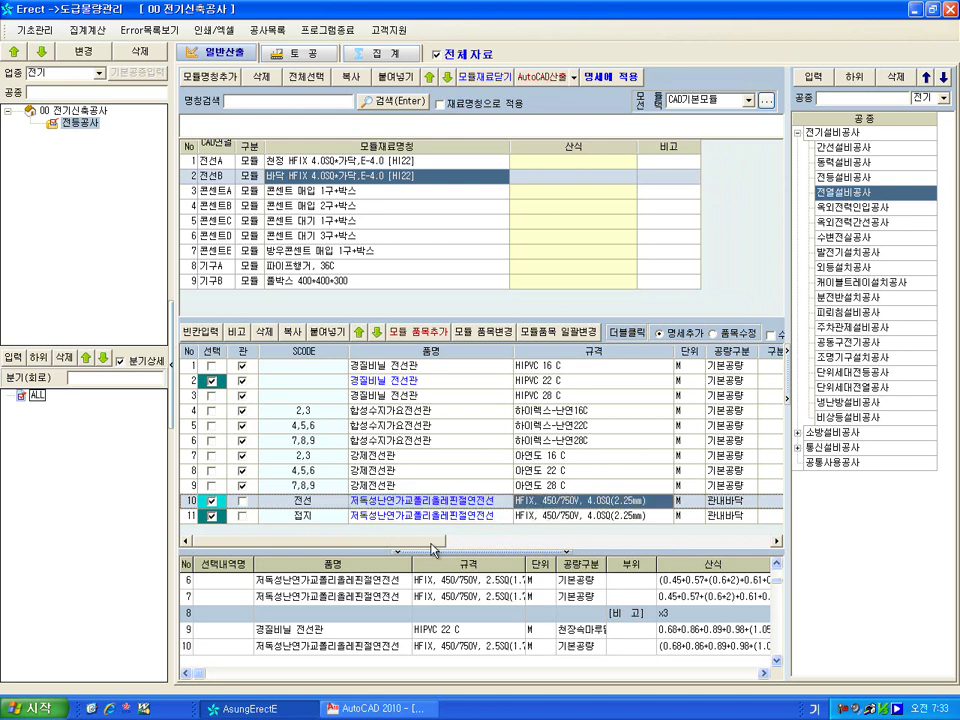
left_click(417, 507)
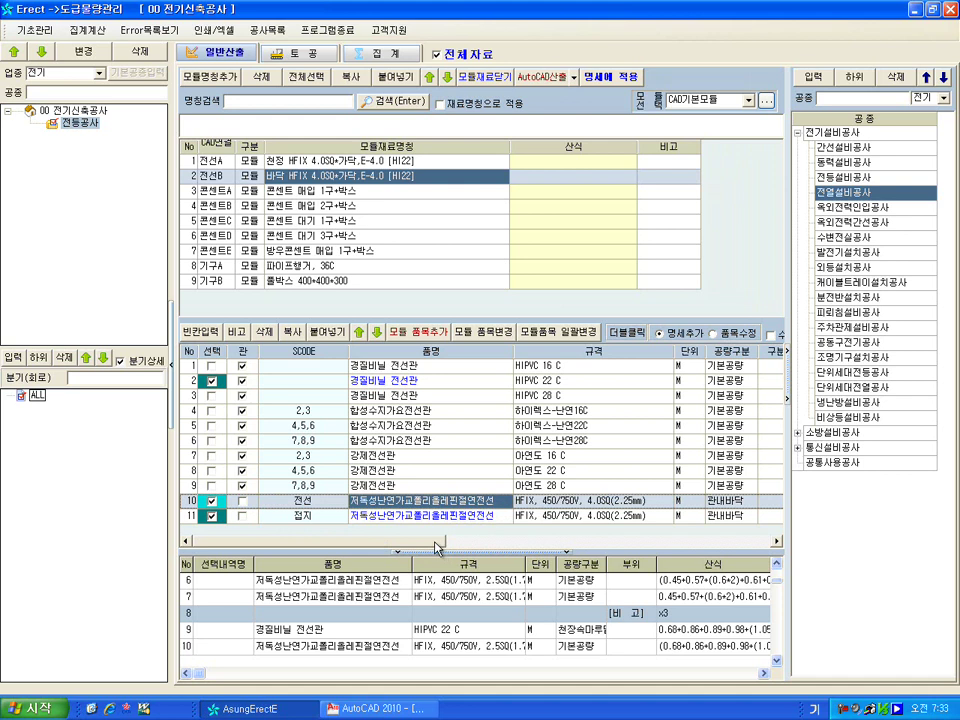
left_click_drag(436, 543, 533, 547)
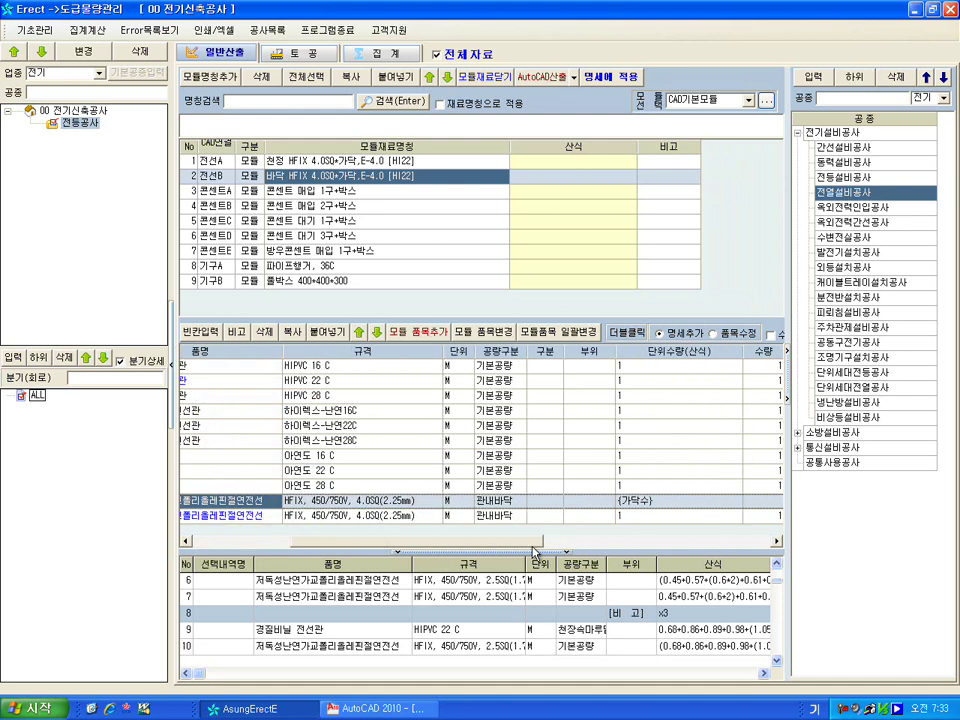
Check the 전선 item's 단위수량(산식) in module 전선B against the HFIX wiring lines in AutoCAD's Note
left_click_drag(529, 544, 420, 545)
left_click(409, 707)
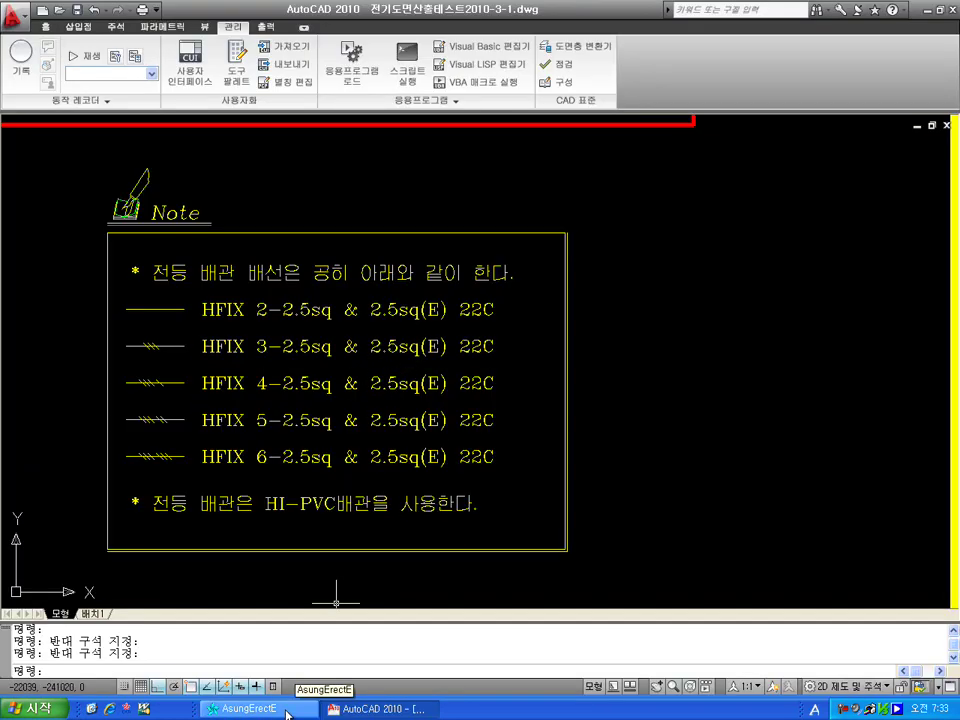
left_click(252, 708)
left_click(763, 505)
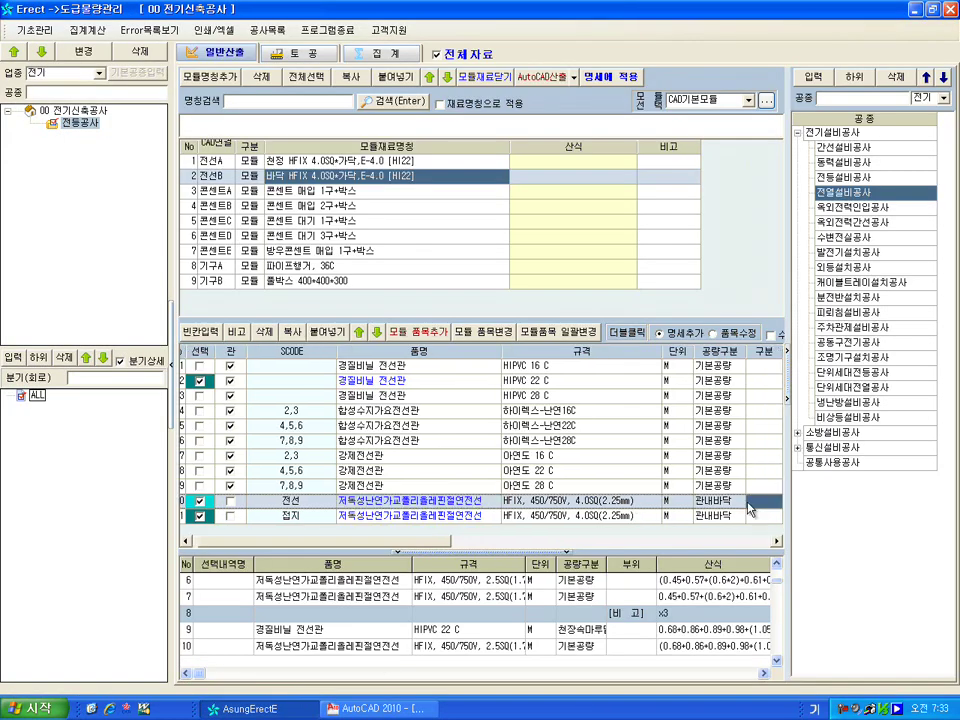
left_click_drag(418, 544, 500, 547)
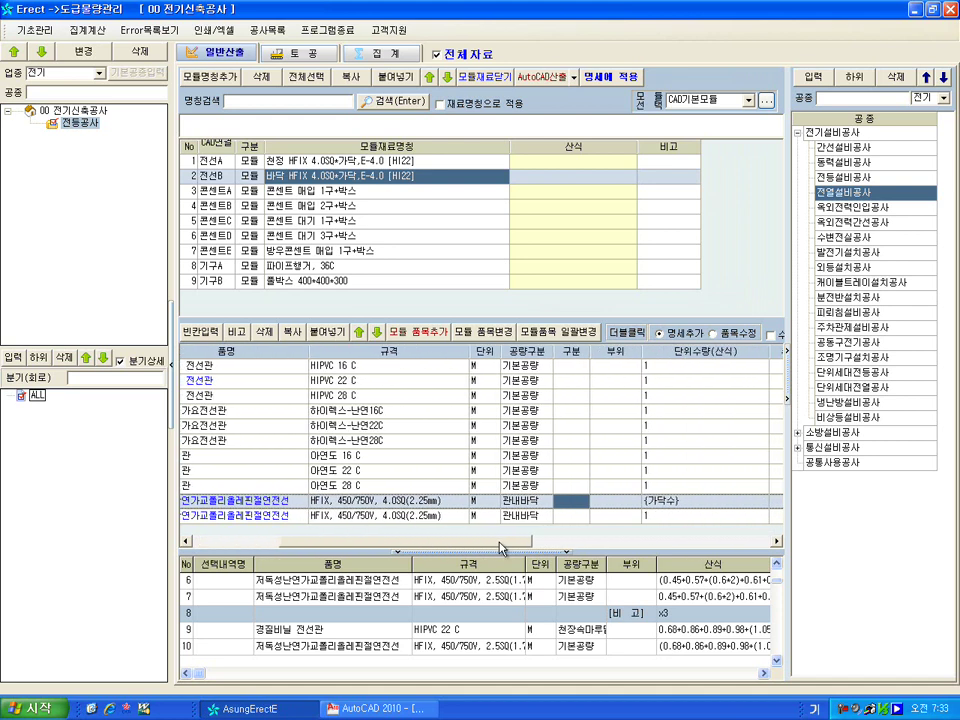
left_click(683, 505)
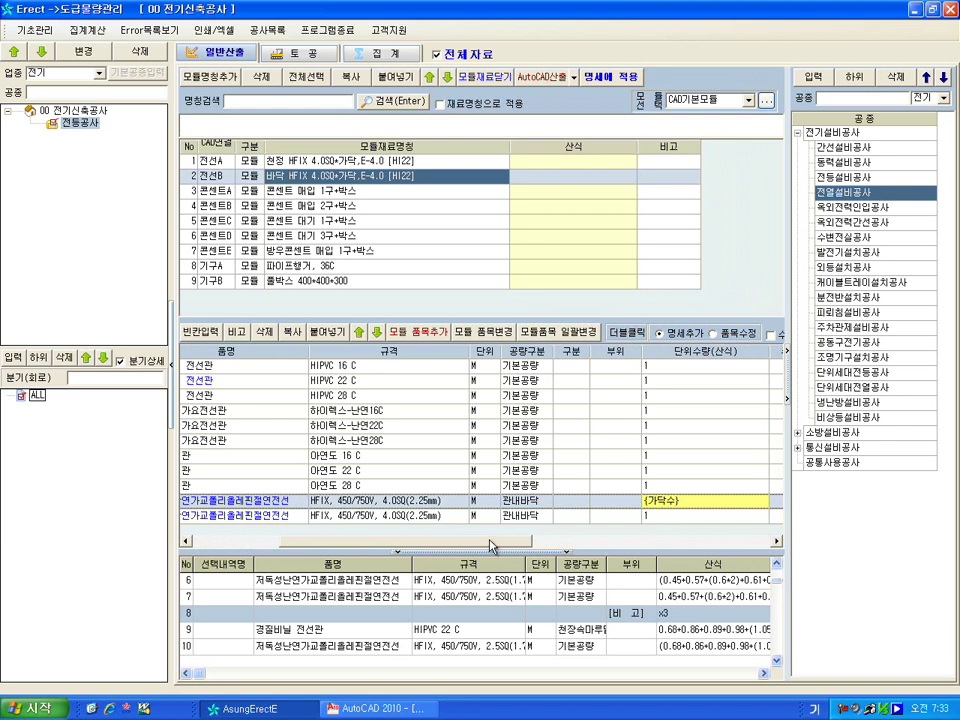
left_click_drag(490, 545, 445, 553)
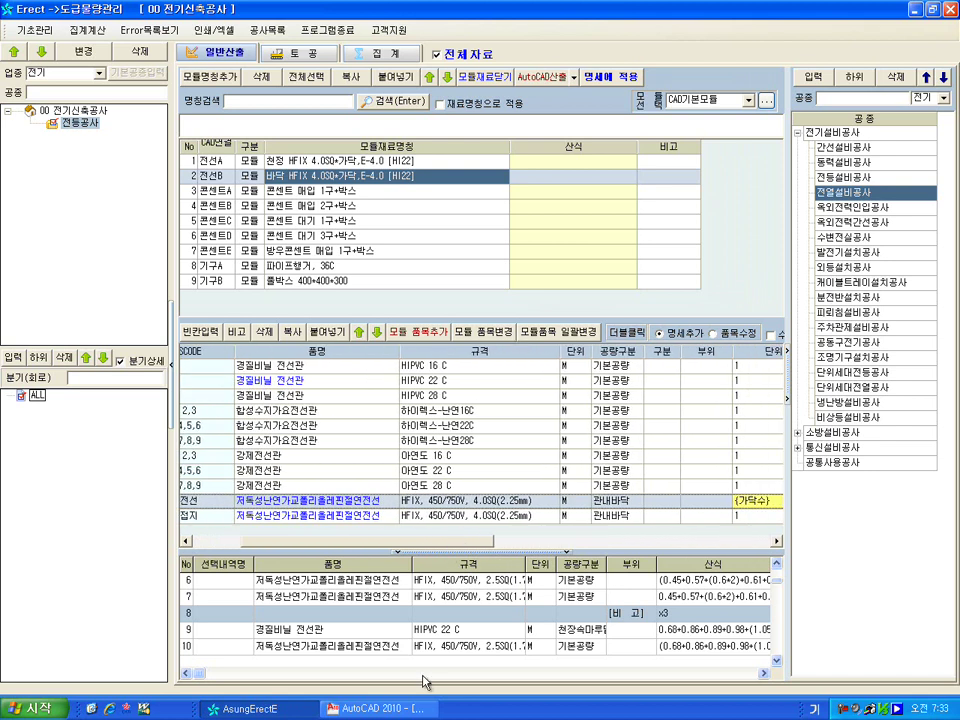
Inspect the strand marks on the corridor lighting wiring in AutoCAD's floor plan, then return to module 전선B in Erect
left_click(375, 708)
scroll(210, 252, "down", 2)
mouse_move(212, 256)
left_mouse_down()
mouse_move(495, 521)
mouse_move(831, 660)
left_mouse_up()
scroll(592, 370, "up", 2)
scroll(554, 361, "up", 1)
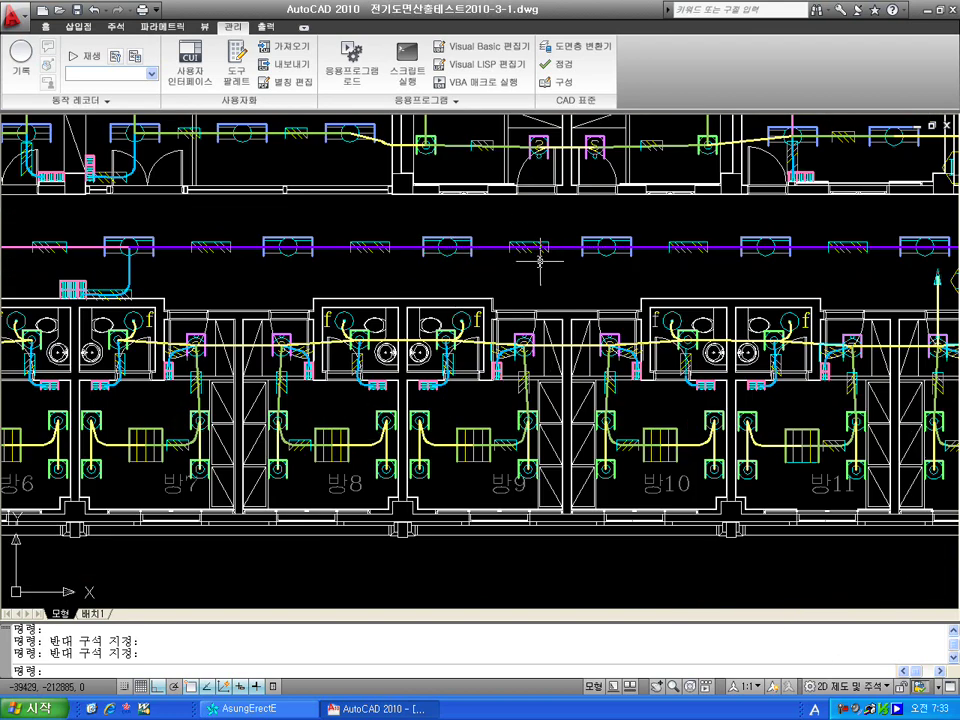
scroll(540, 260, "up", 1)
left_click(245, 708)
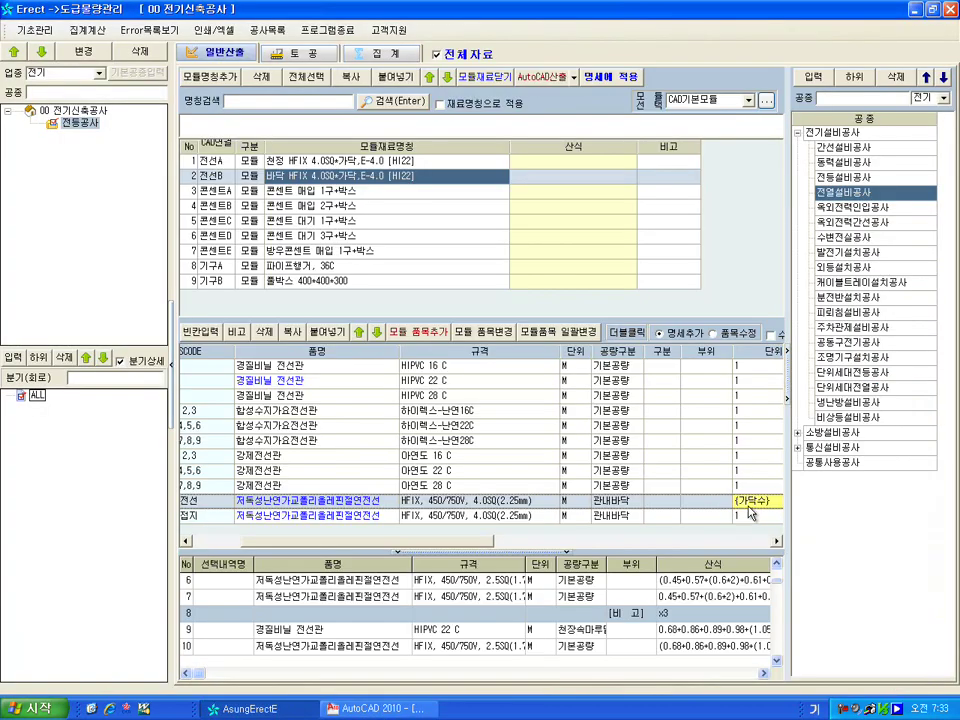
Compare the 접지 SCODE item of module 전선B with the earth wire entries (E) in AutoCAD's Note
left_click_drag(496, 553, 400, 546)
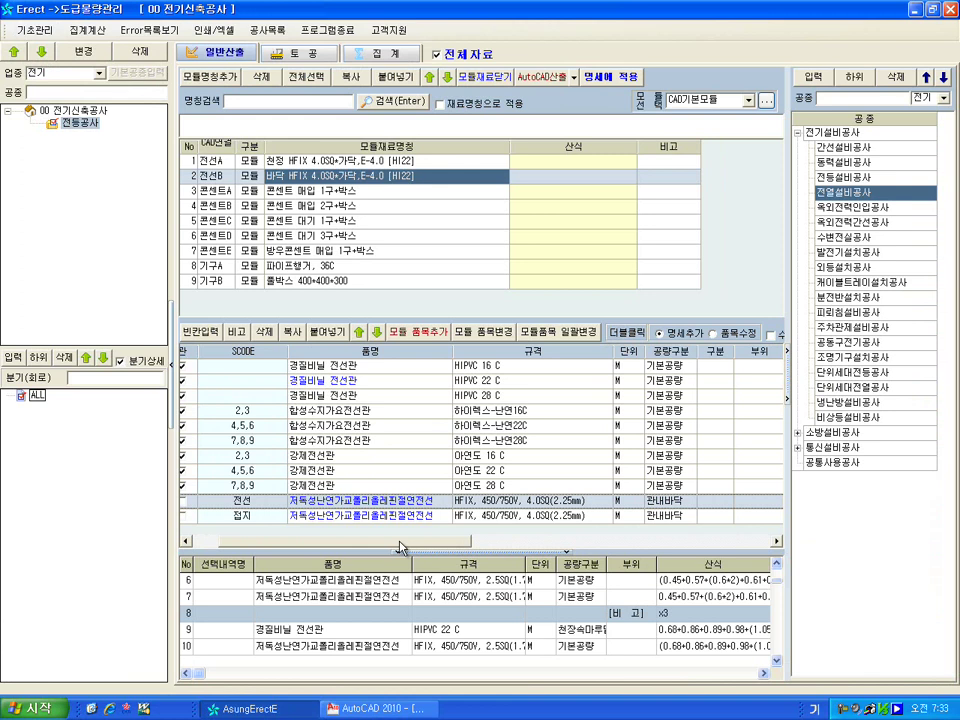
left_click(259, 520)
left_click(390, 705)
scroll(604, 565, "down", 5)
mouse_move(690, 553)
left_mouse_down()
mouse_move(270, 124)
mouse_move(202, 108)
left_mouse_up()
scroll(466, 424, "up", 2)
scroll(553, 483, "down", 2)
scroll(553, 450, "up", 5)
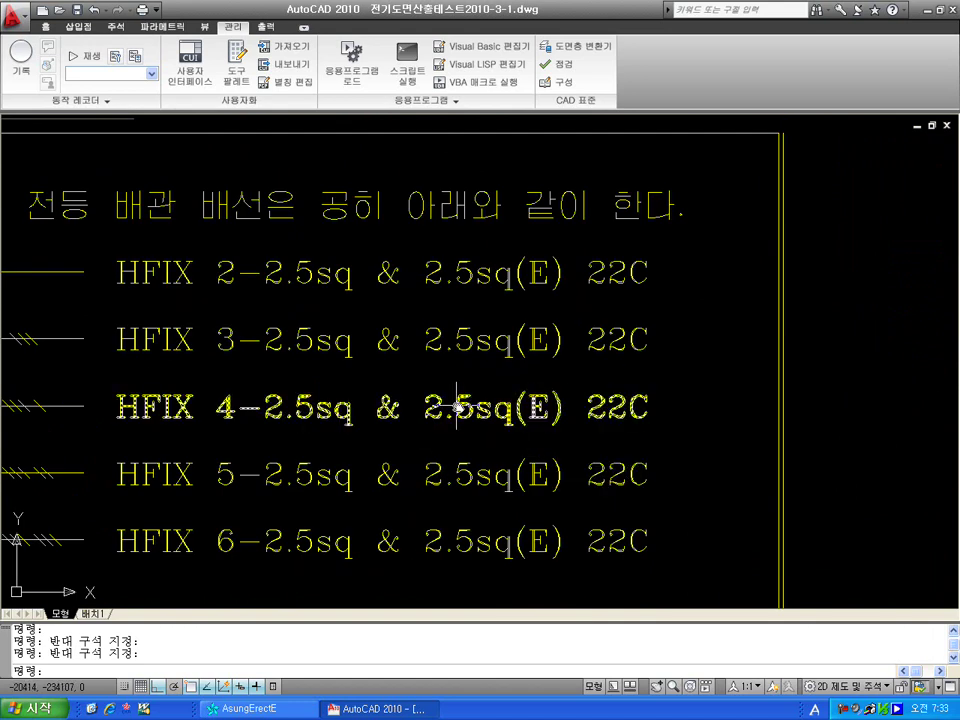
scroll(478, 434, "down", 2)
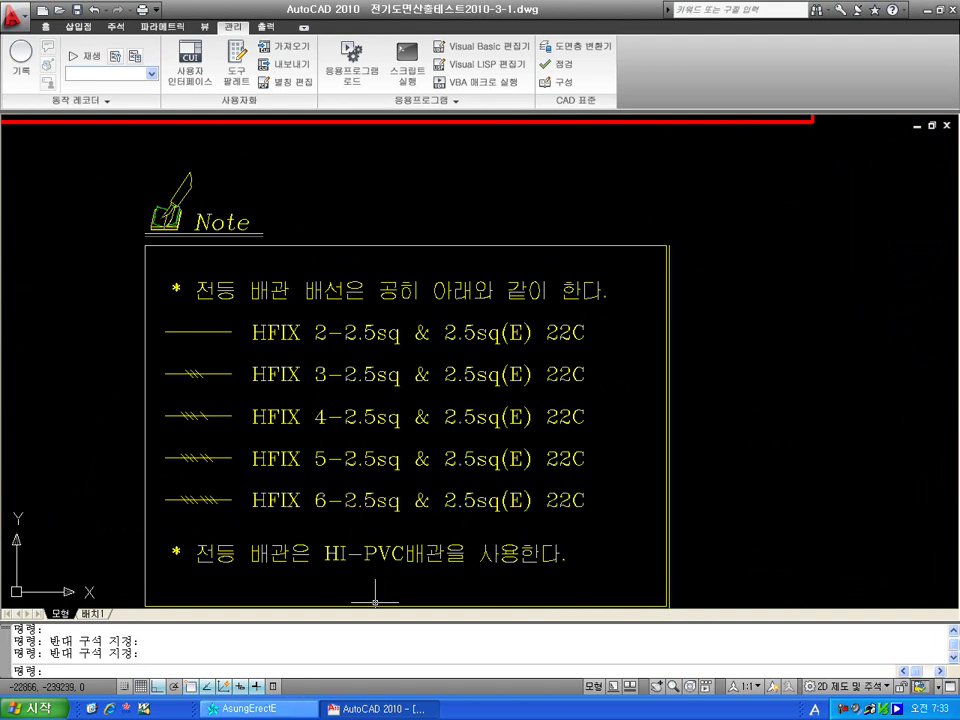
Back in Erect, examine the 전선 and 접지 items of module 전선B, ending at the 접지 item's 단위수량(산식)
key("alt+Tab")
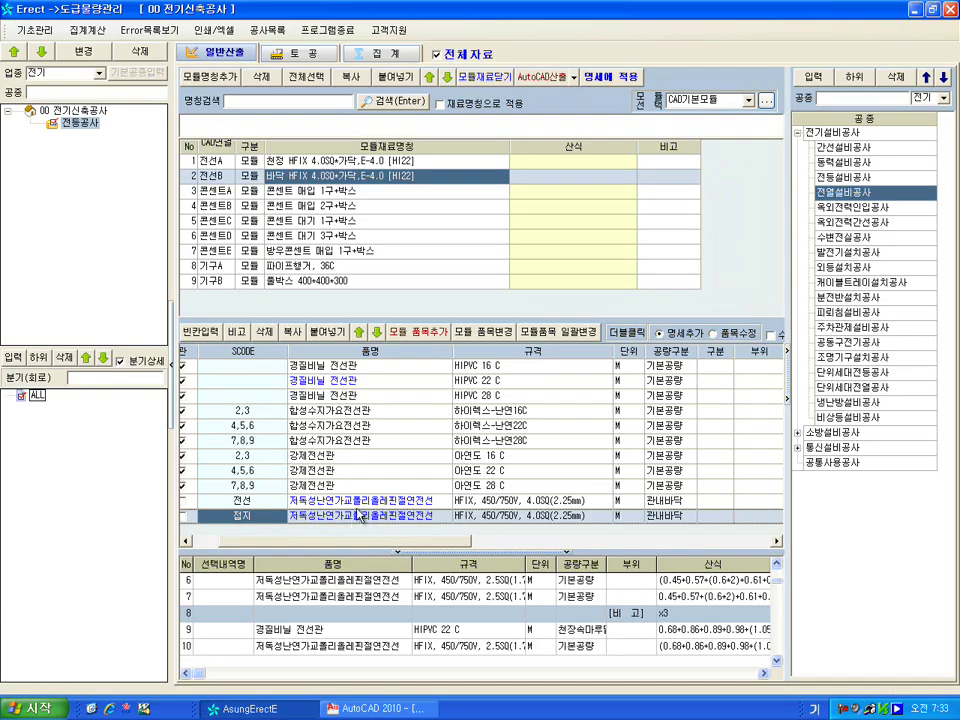
left_click(362, 503)
left_click(268, 521)
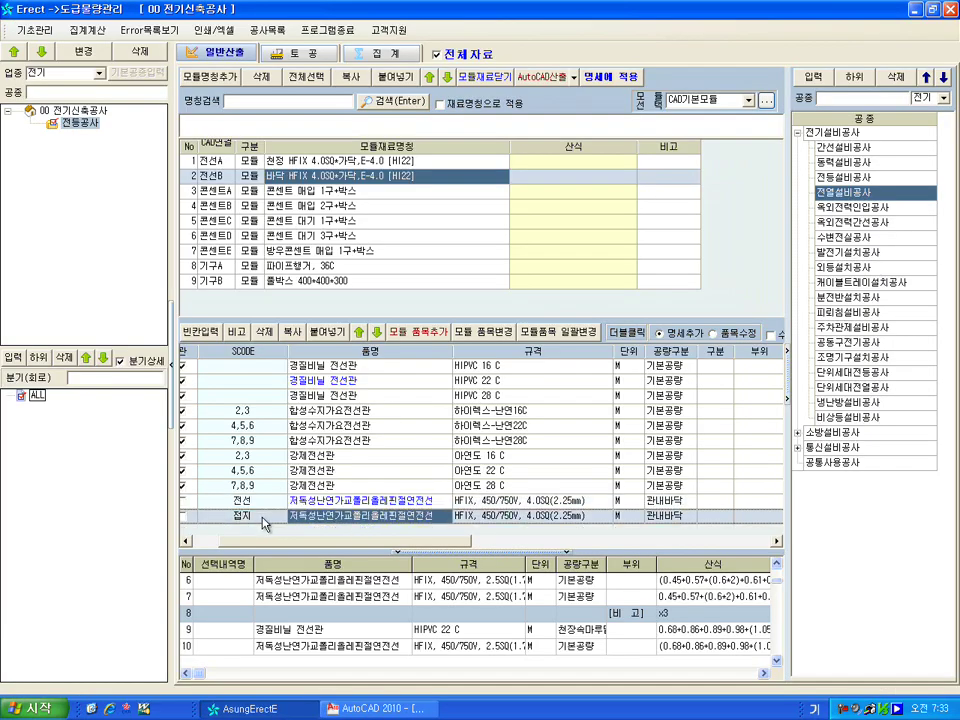
left_click_drag(365, 542, 412, 546)
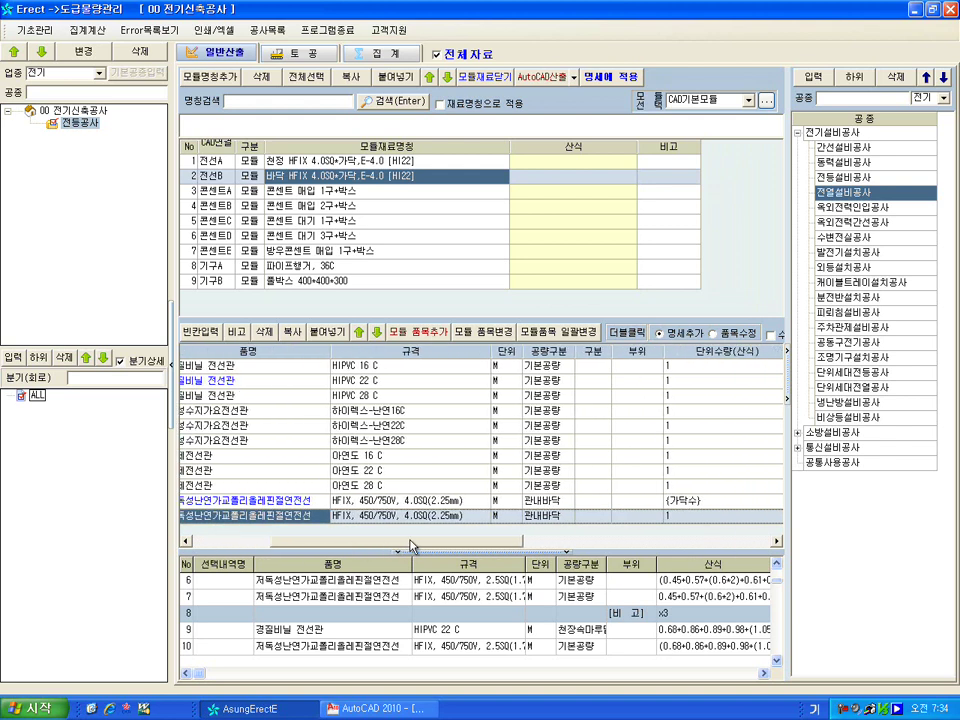
left_click(694, 518)
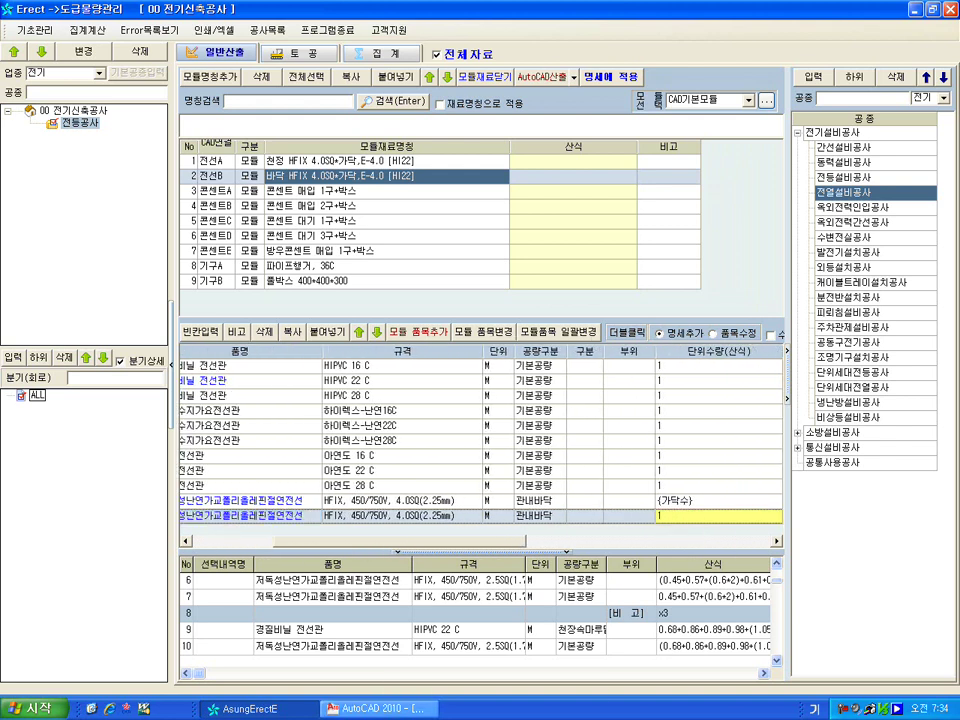
Select the purple wiring line between two corridor light fixtures in AutoCAD to inspect it, and return to Erect
left_click(422, 710)
scroll(386, 450, "down", 1)
scroll(197, 336, "down", 3)
left_click_drag(197, 336, 750, 609)
scroll(476, 251, "up", 4)
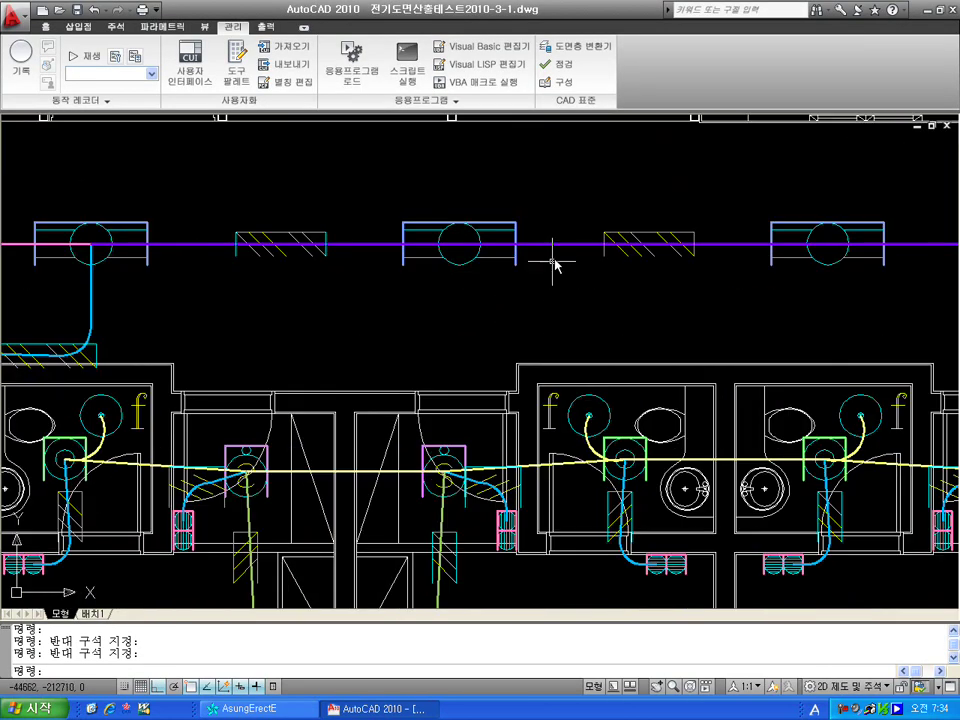
left_click(564, 244)
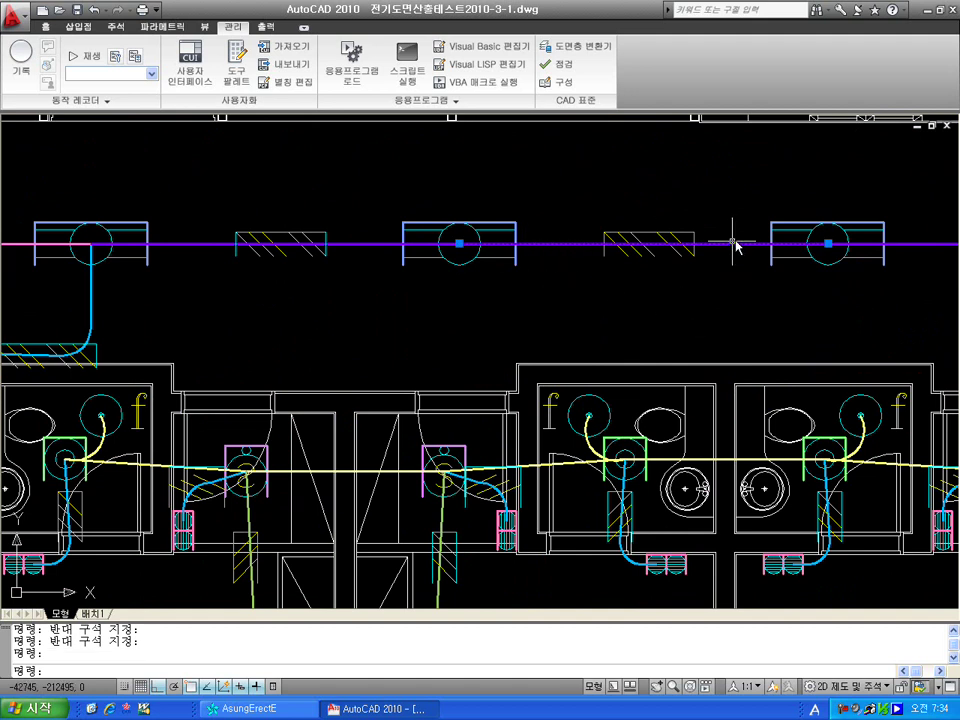
left_click(268, 714)
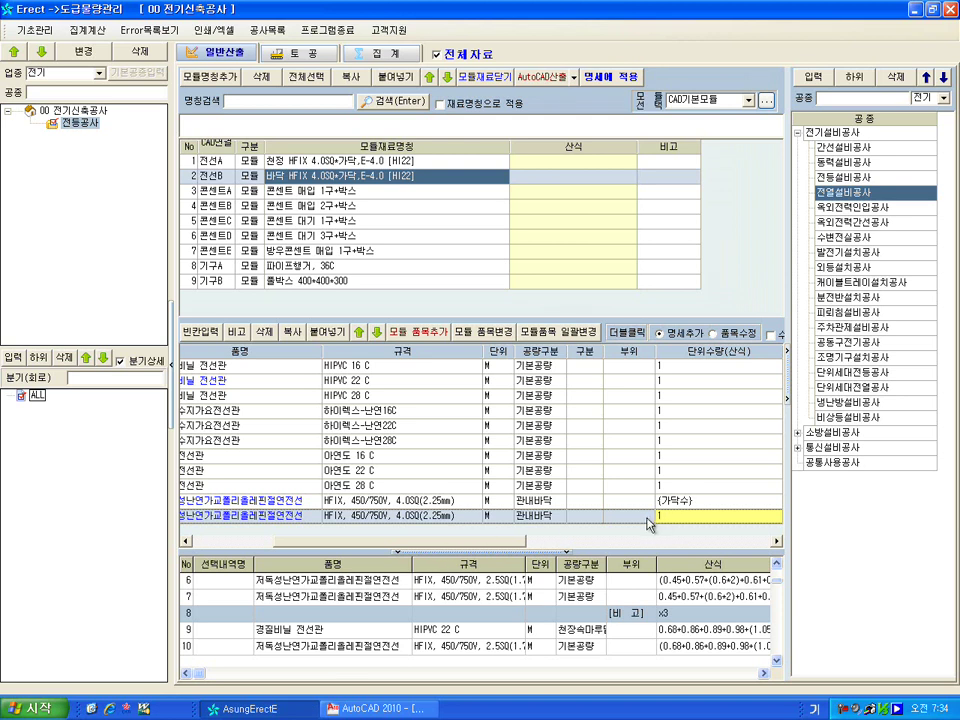
Examine the 스위치박스 and 박스커버 items of module 콘센트A with their 분기 and 말단 SCODE values
left_click_drag(504, 541, 424, 546)
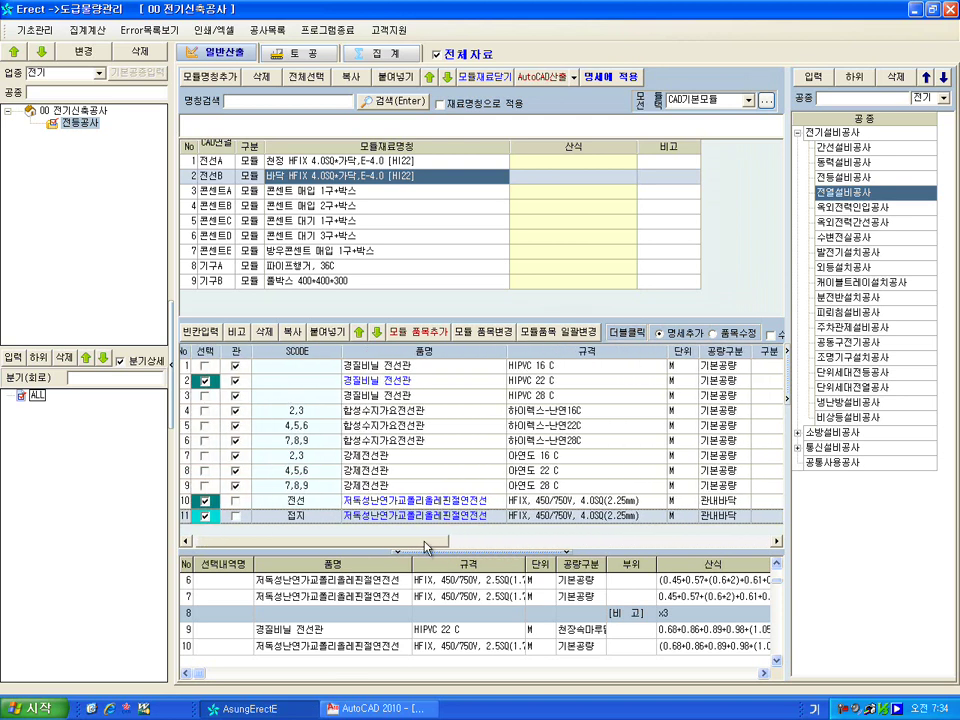
left_click(389, 445)
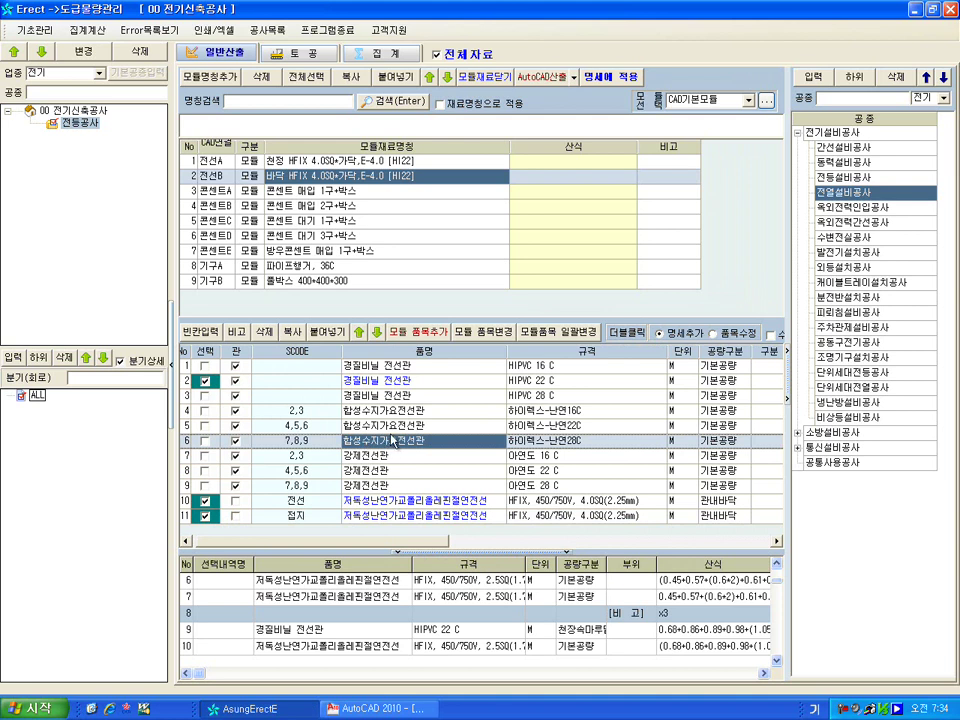
left_click(379, 191)
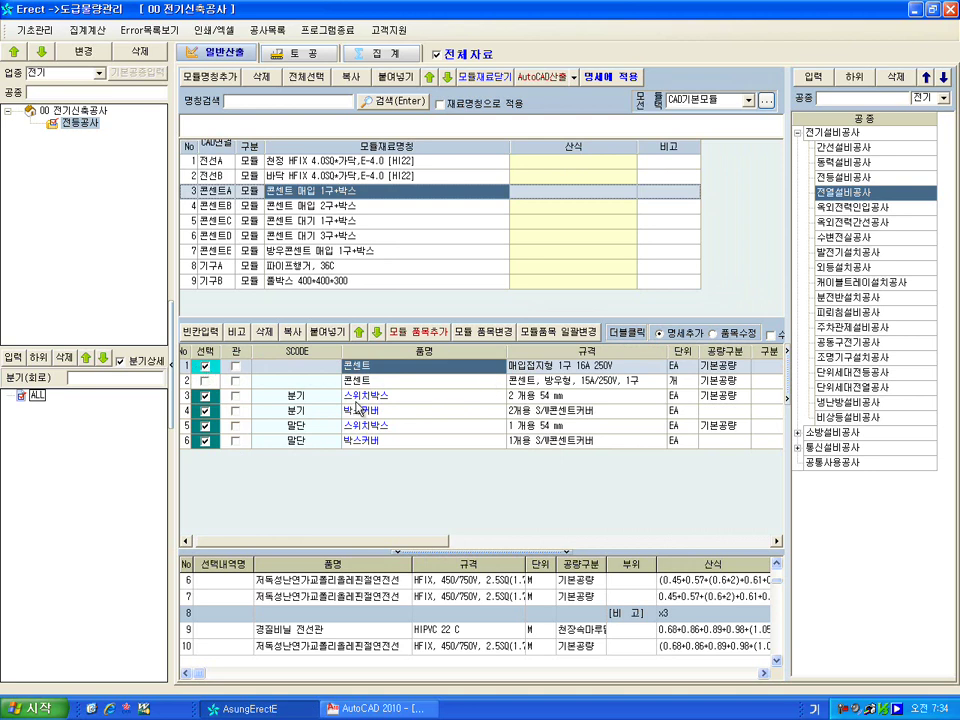
left_click(426, 398)
left_click(438, 412)
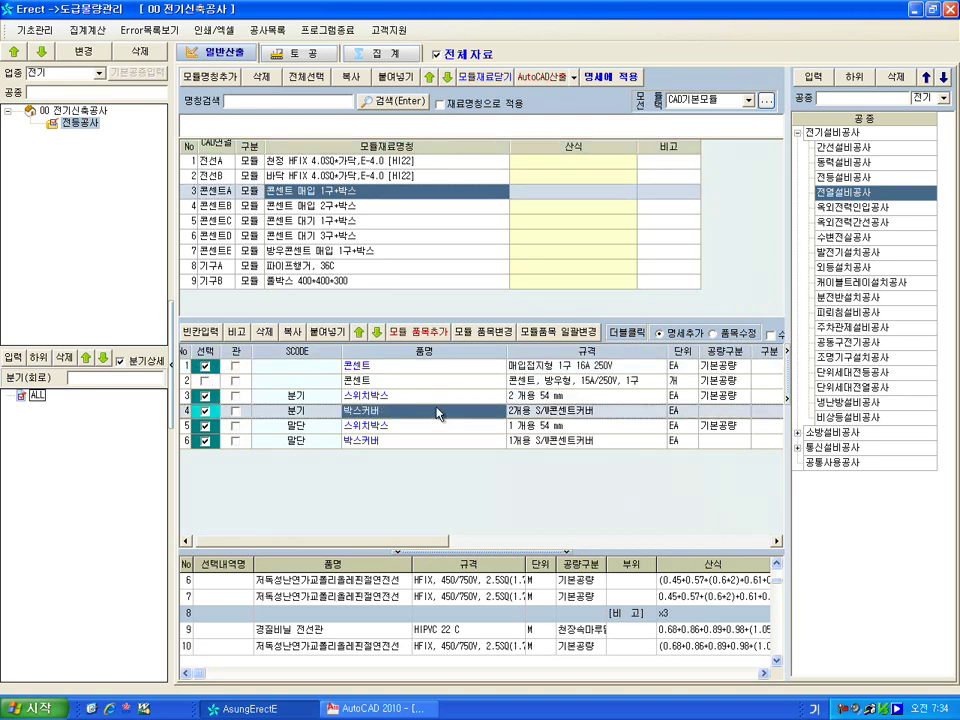
left_click(320, 413)
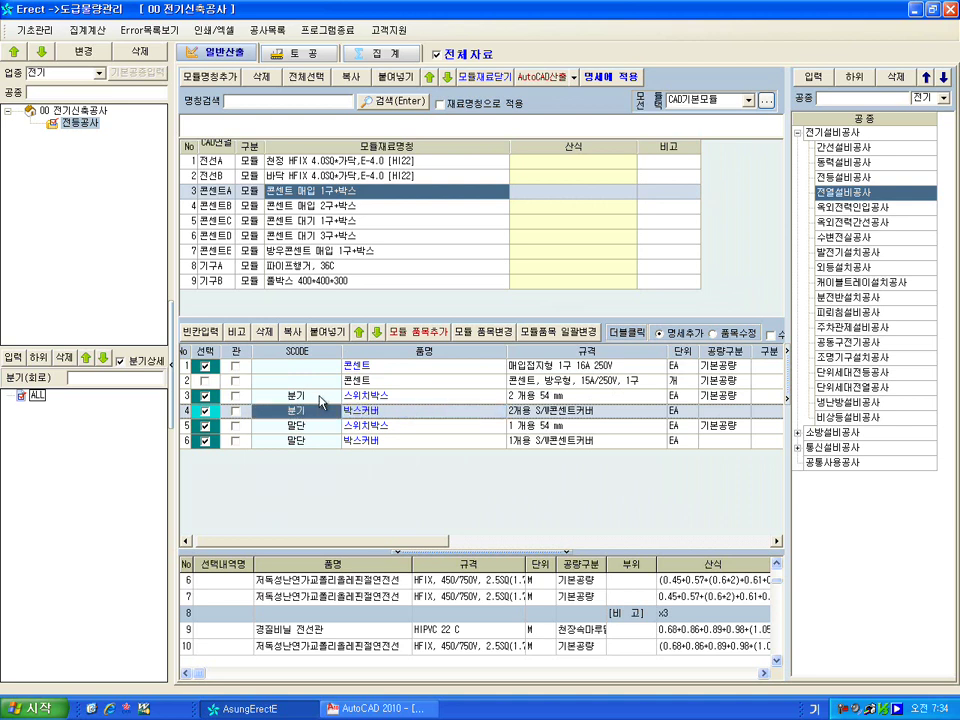
left_click(316, 425)
left_click(313, 441)
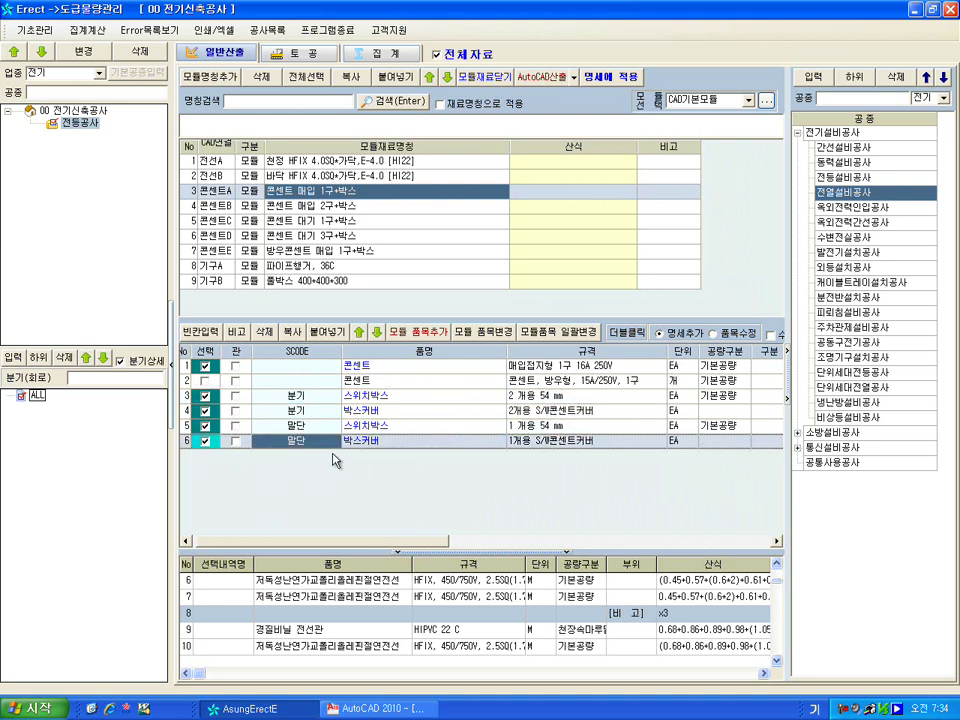
Open ElectricityCAD, review the 콘센트 codes under 기구 and the 전선 codes under 배선, and move its window aside
left_click(538, 80)
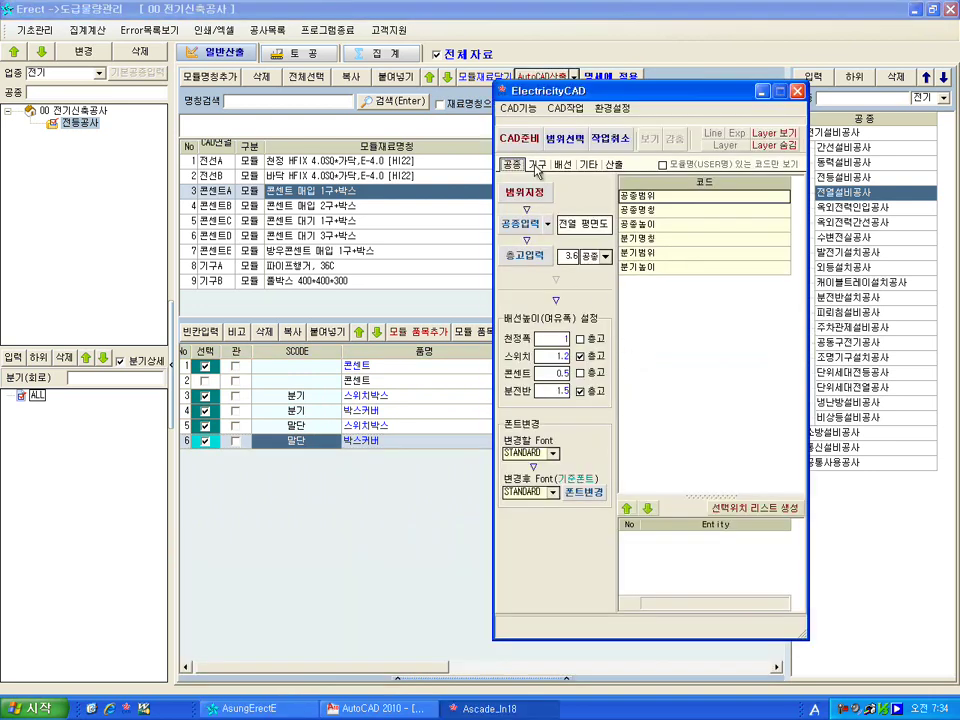
left_click(538, 166)
scroll(730, 408, "down", 3)
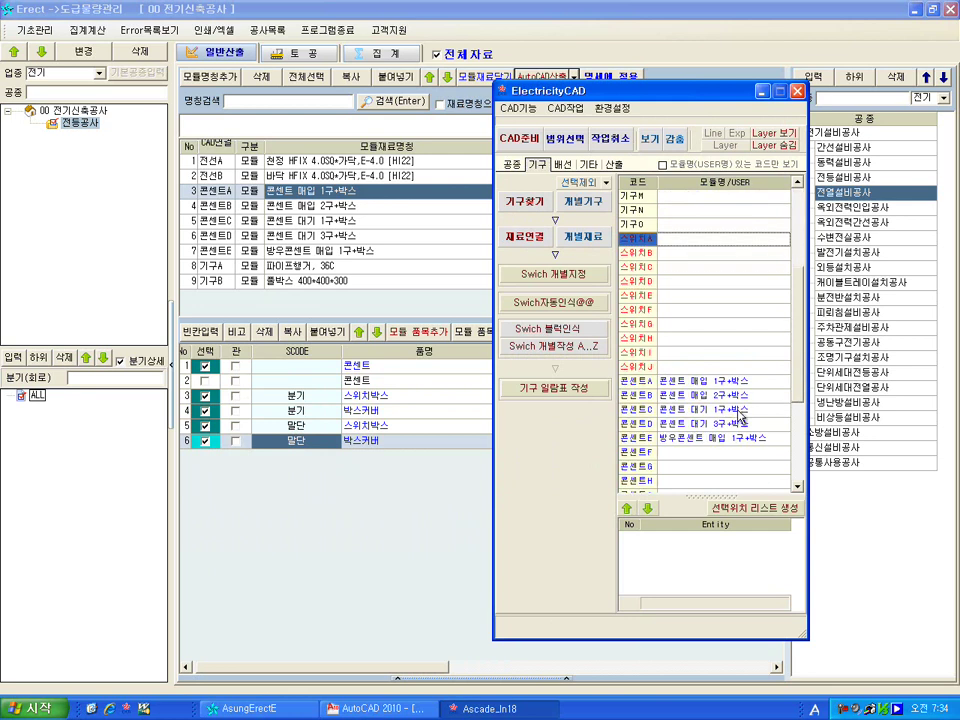
scroll(745, 405, "down", 3)
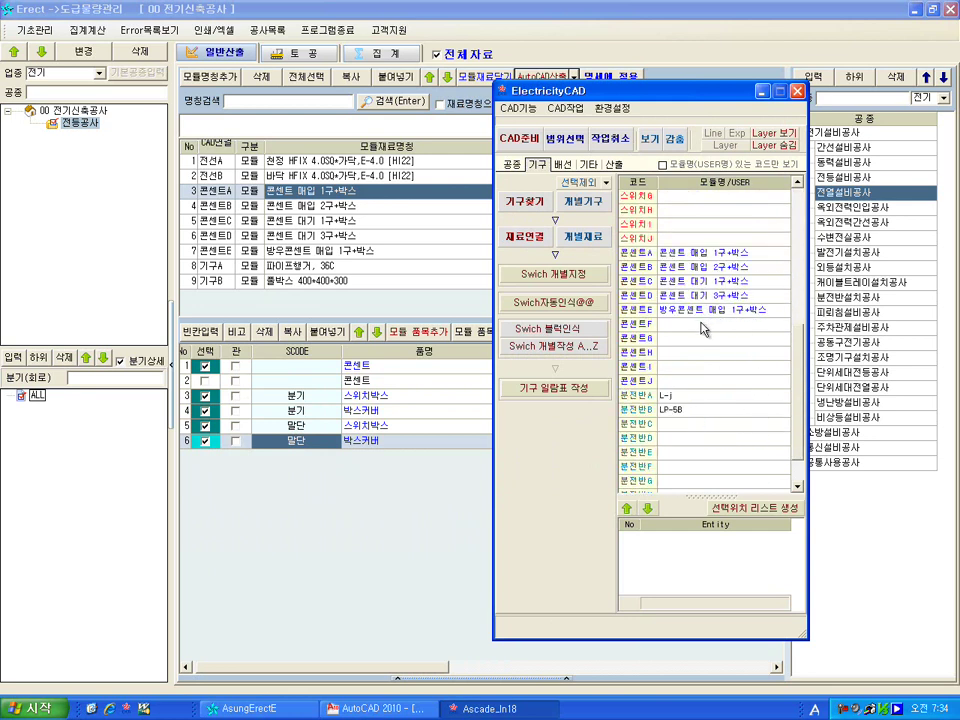
left_click(563, 165)
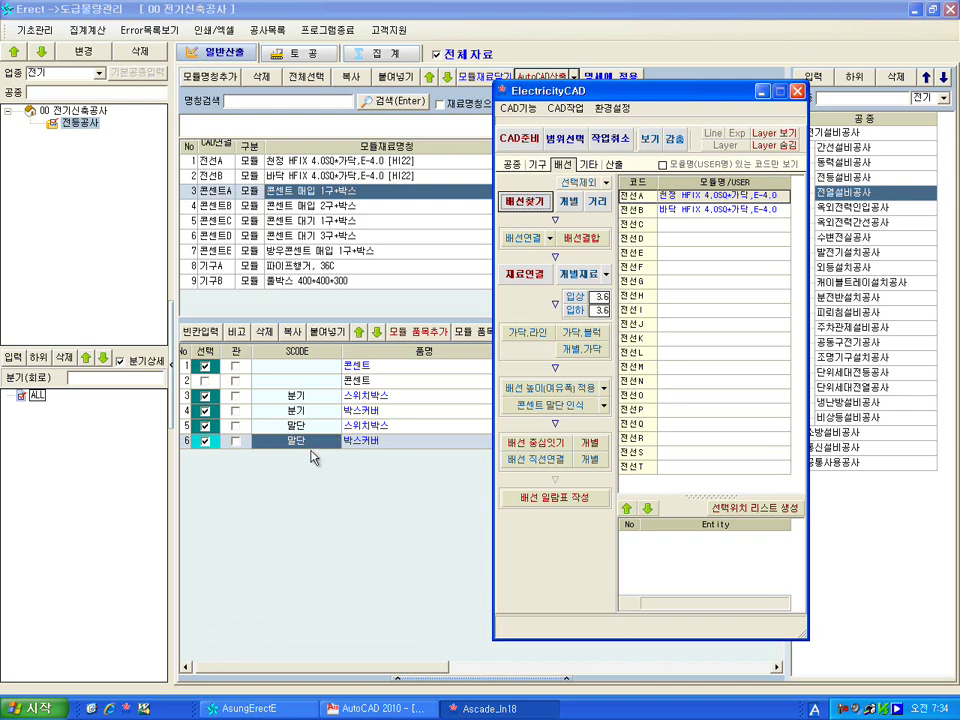
left_click_drag(692, 98, 800, 104)
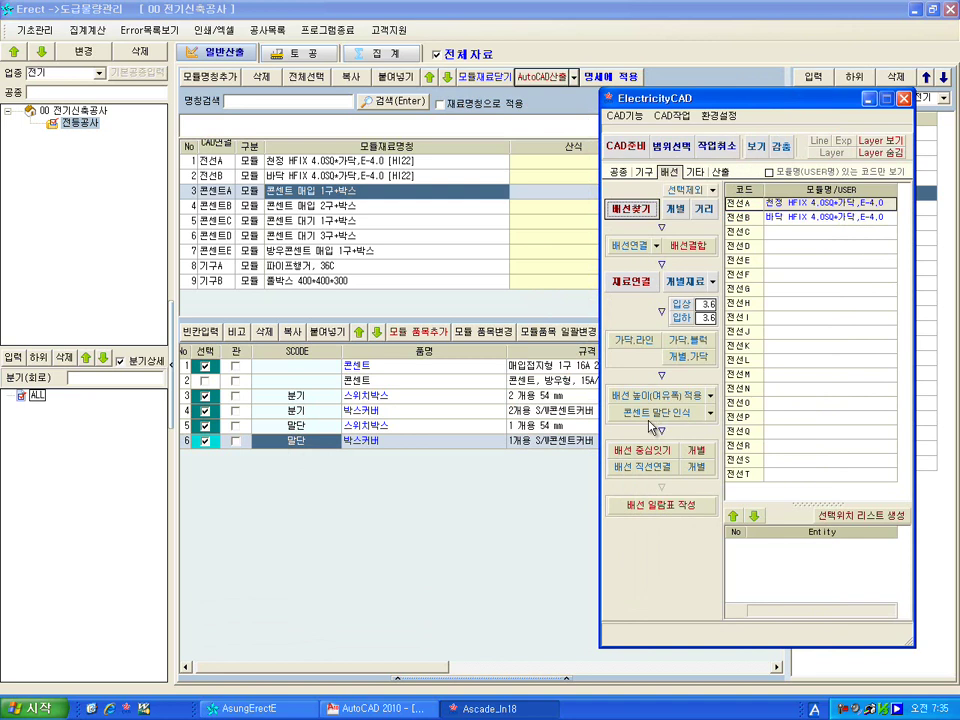
Inspect the branch and end-of-line outlets with their wiring in AutoCAD's outlet floor plan, and return to Erect
left_click(415, 710)
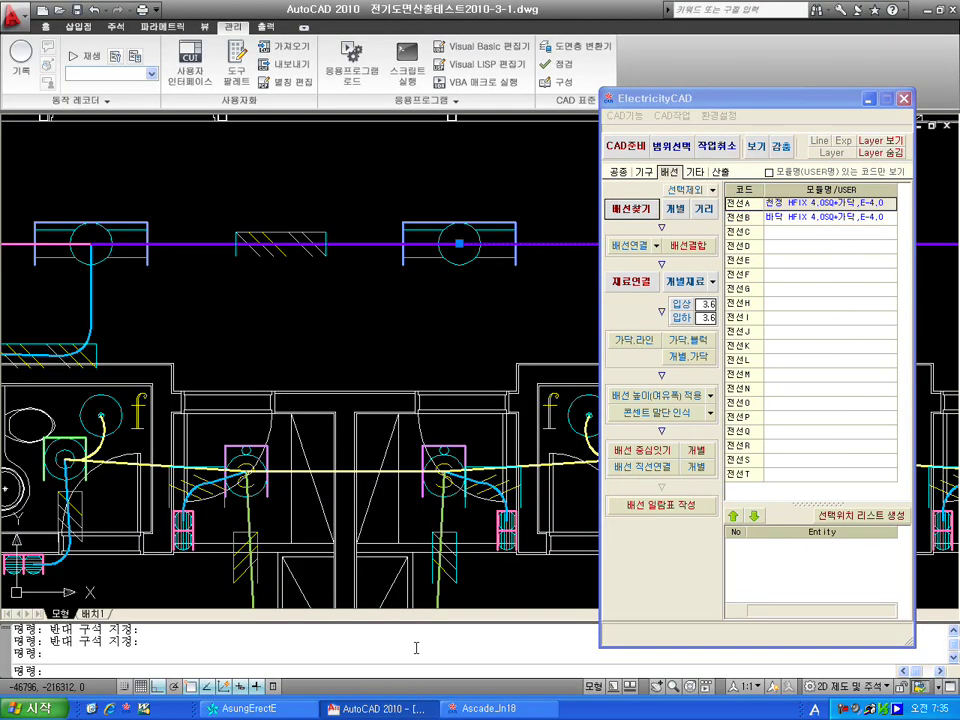
left_click(360, 306)
scroll(360, 306, "down", 3)
scroll(330, 220, "up", 5)
left_click(407, 440)
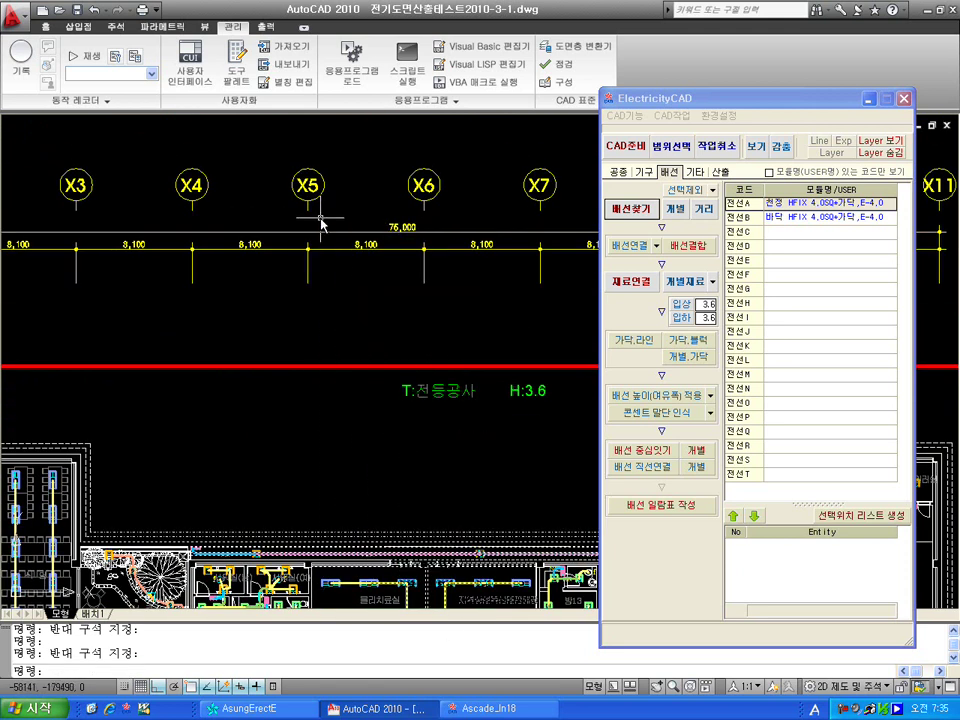
scroll(321, 216, "down", 3)
scroll(458, 598, "up", 3)
scroll(341, 225, "up", 2)
scroll(295, 200, "up", 4)
left_click_drag(482, 485, 411, 467)
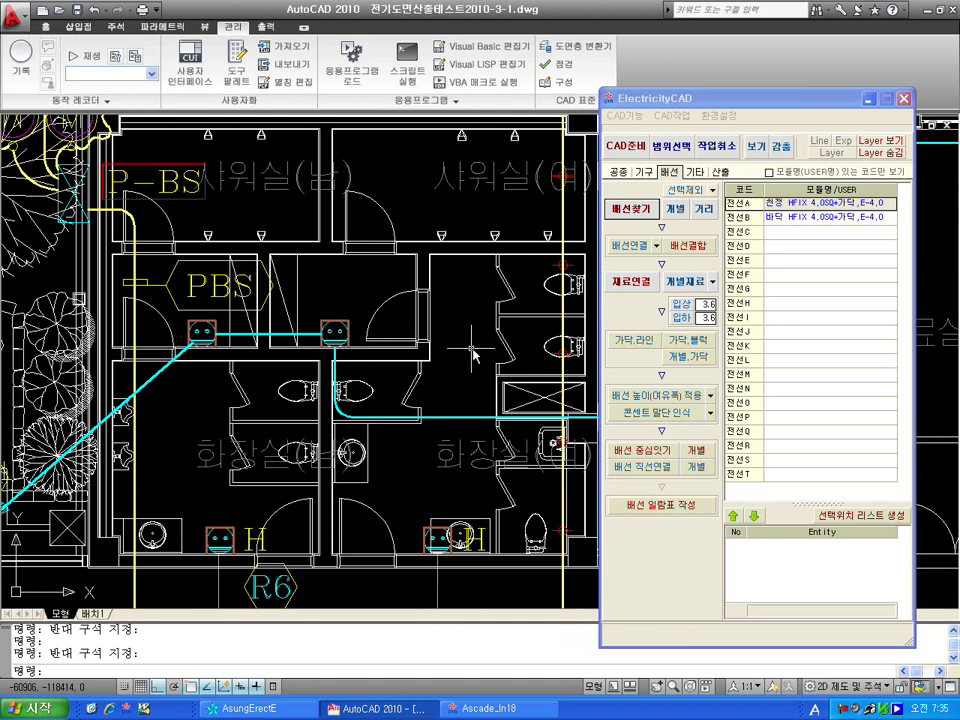
mouse_move(470, 355)
left_mouse_down()
mouse_move(258, 456)
mouse_move(236, 517)
left_mouse_up()
left_click_drag(351, 428, 439, 396)
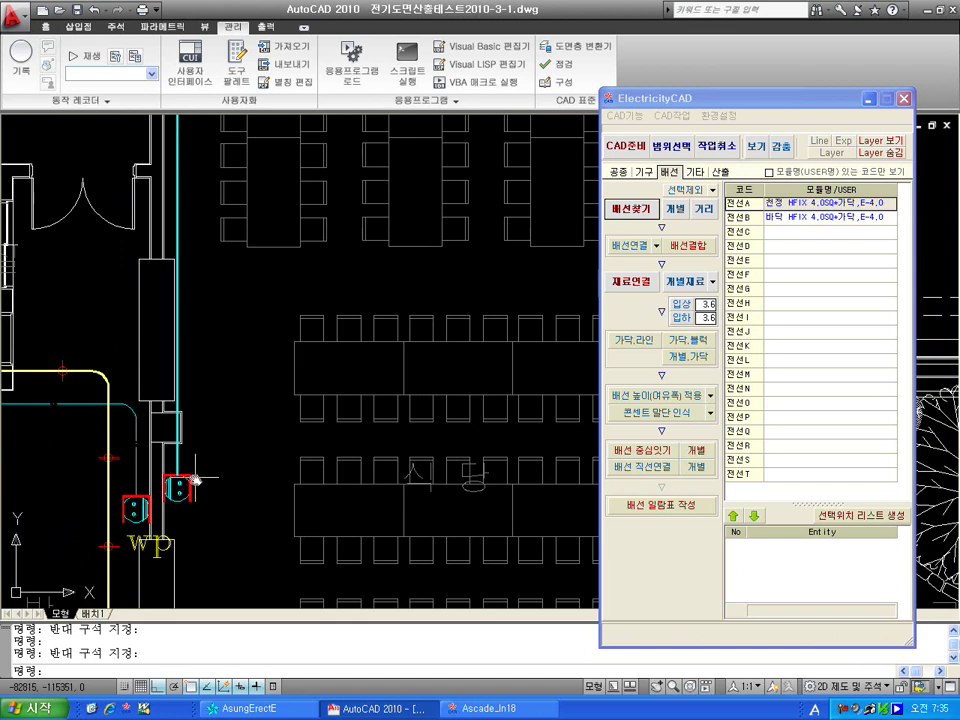
left_click(195, 478)
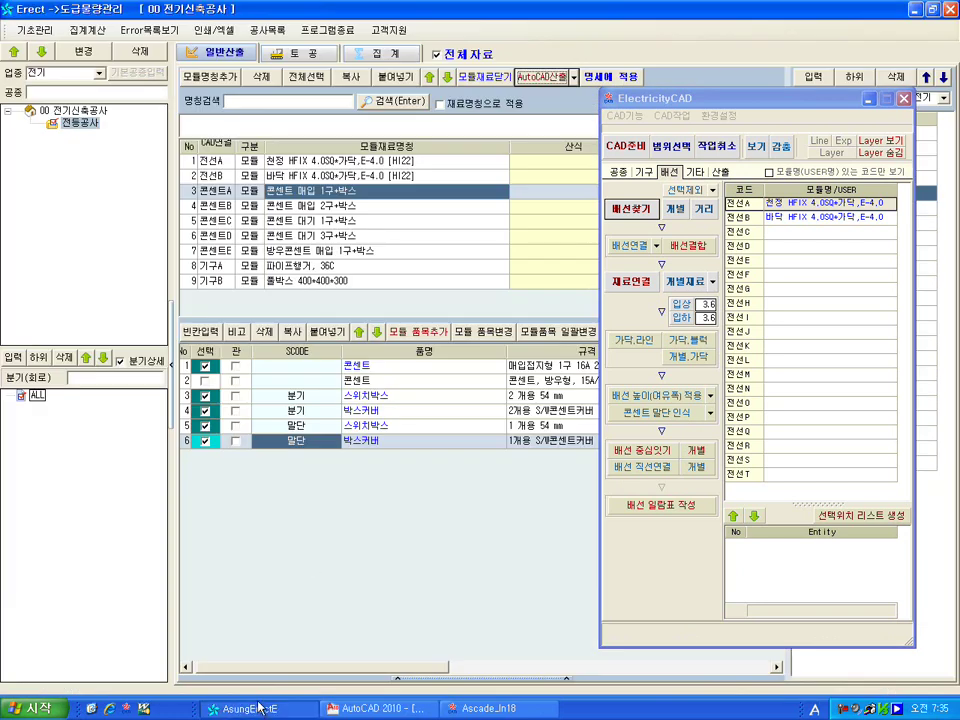
Examine the 말단 스위치박스 and 박스커버 items of module 콘센트A and compare their 규격 with the 분기 박스커버
left_click(858, 118)
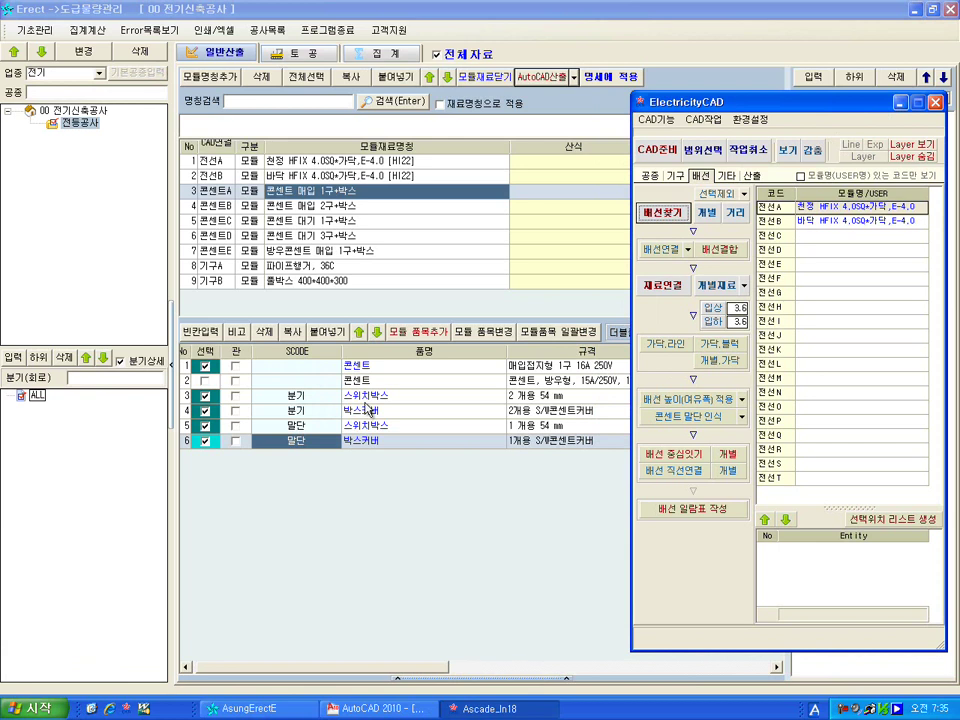
left_click(366, 427)
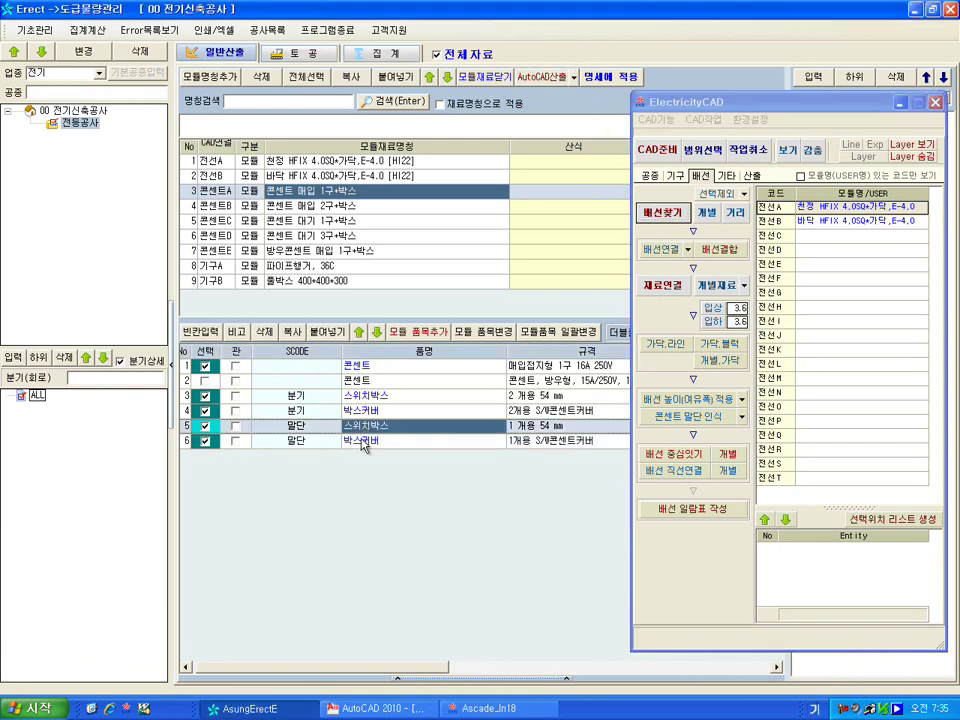
left_click(360, 447)
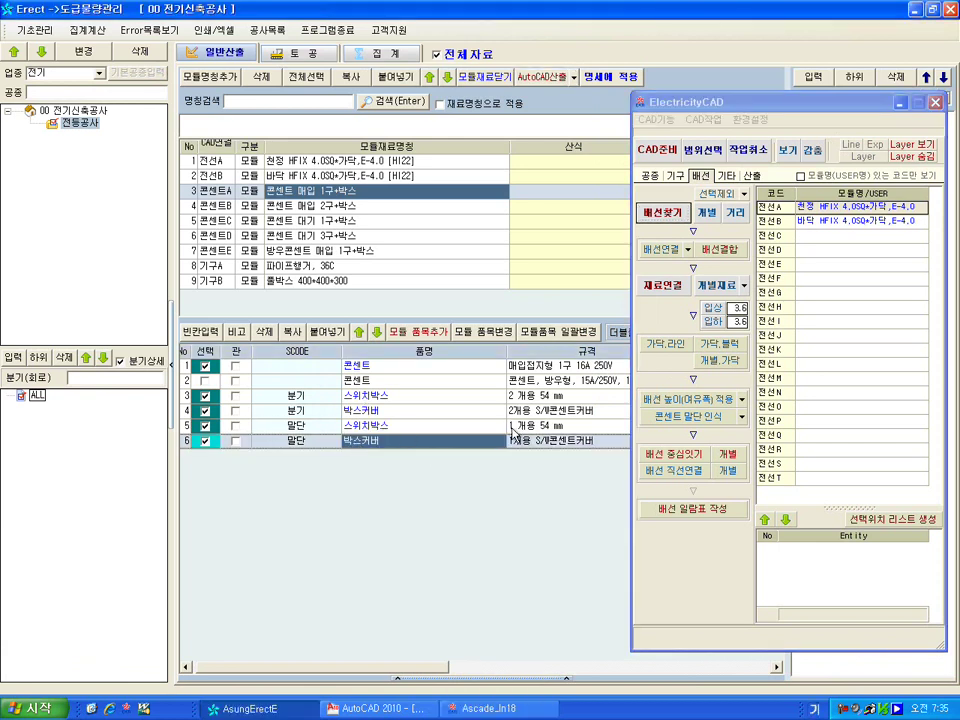
left_click(549, 428)
left_click(551, 440)
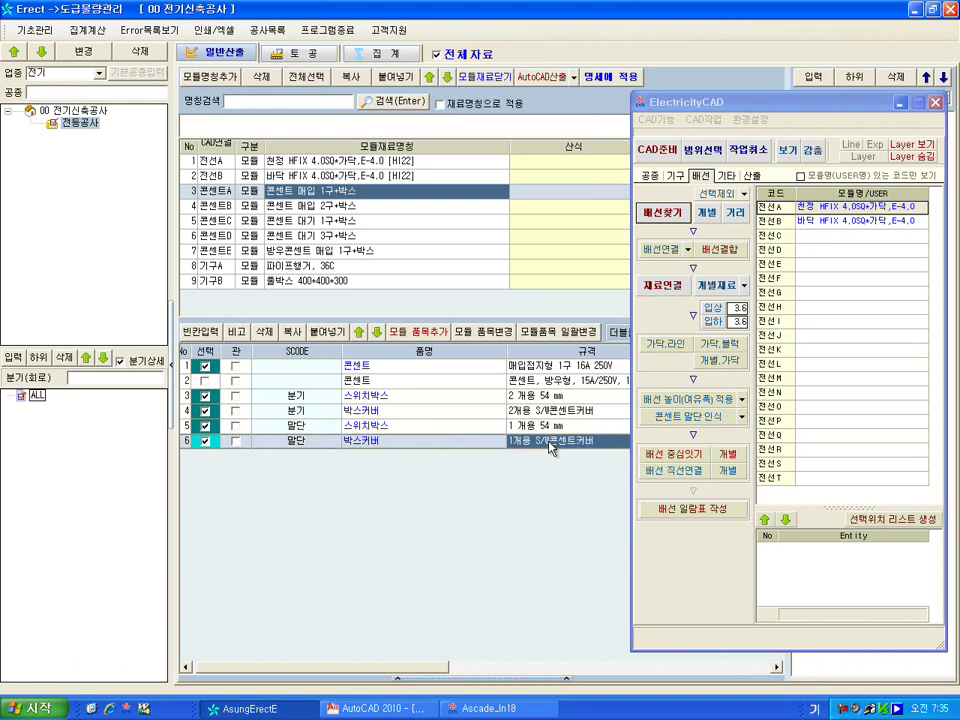
left_click(548, 411)
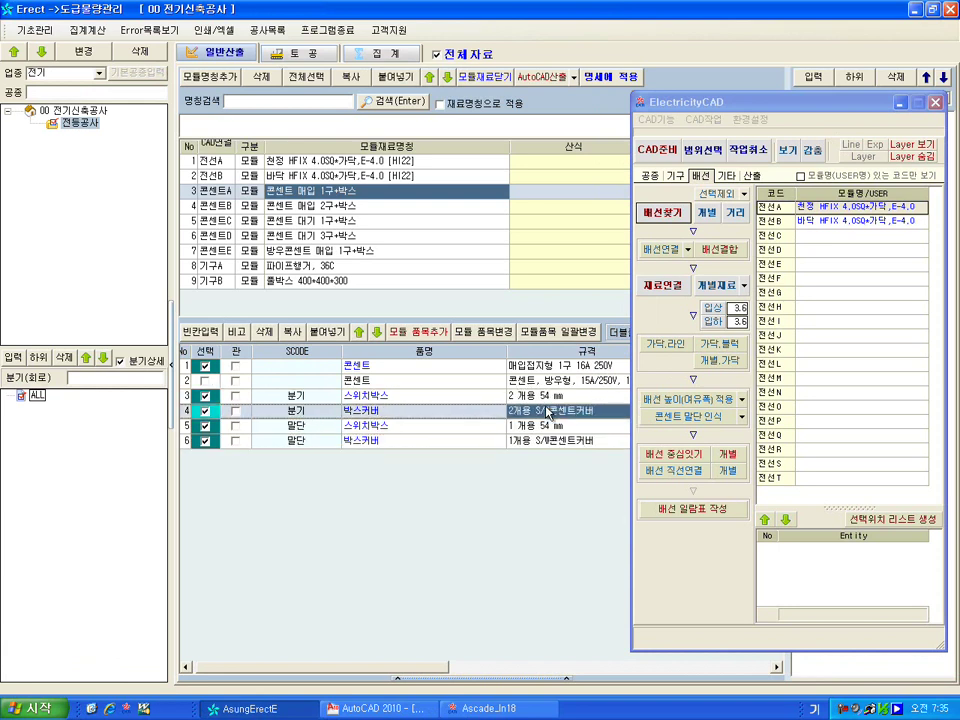
Close ElectricityCAD and compare the 규격 of the 말단 and 분기 박스커버 items across the wider item table
left_click(935, 102)
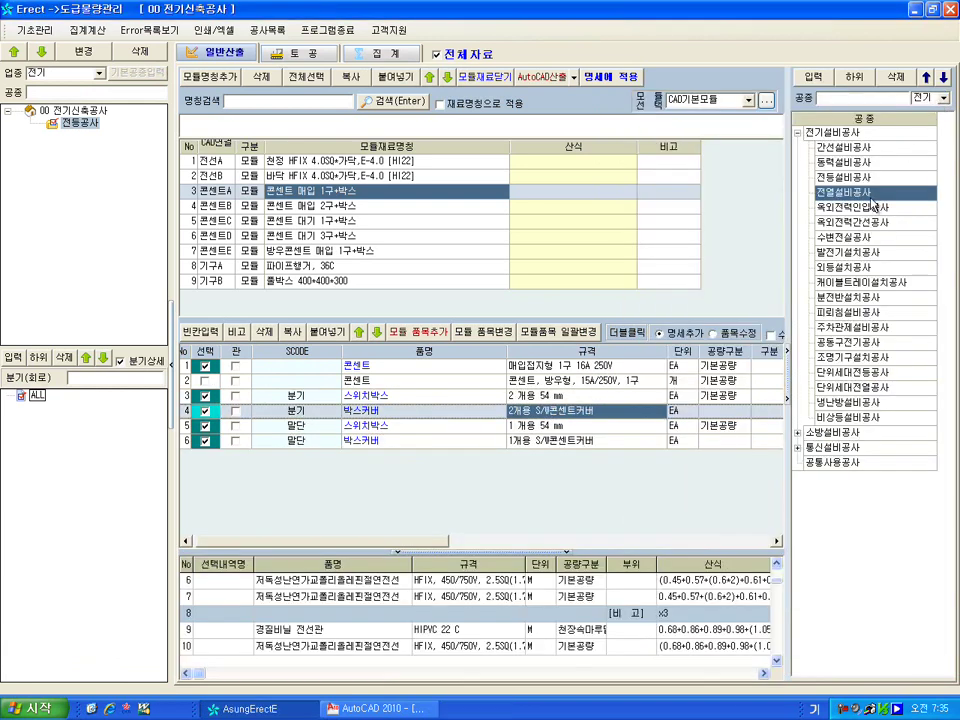
left_click_drag(440, 543, 472, 549)
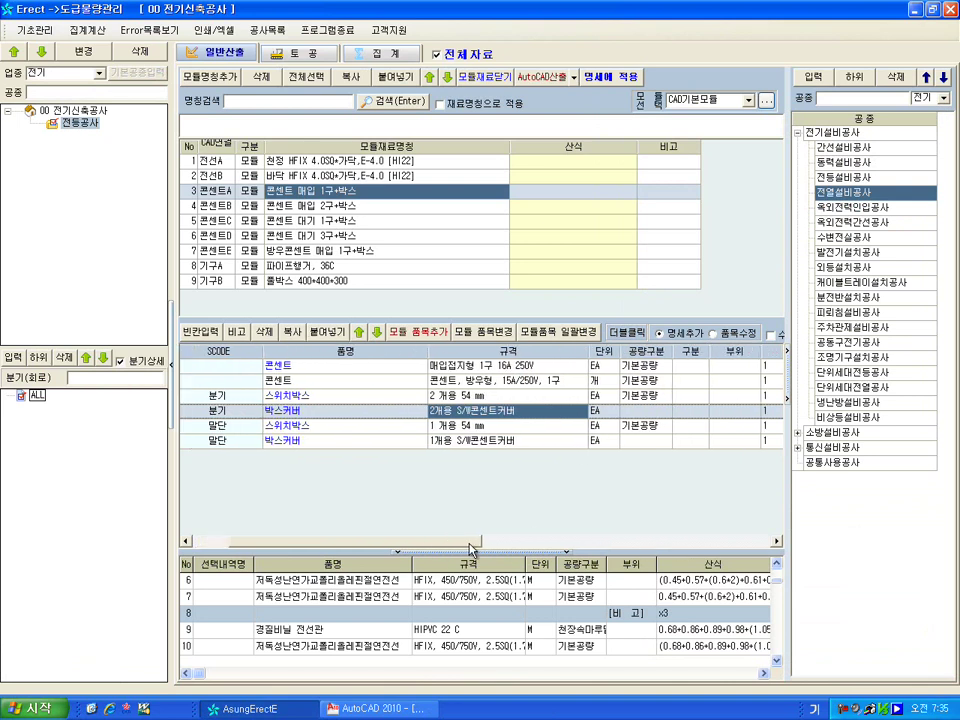
left_click(482, 440)
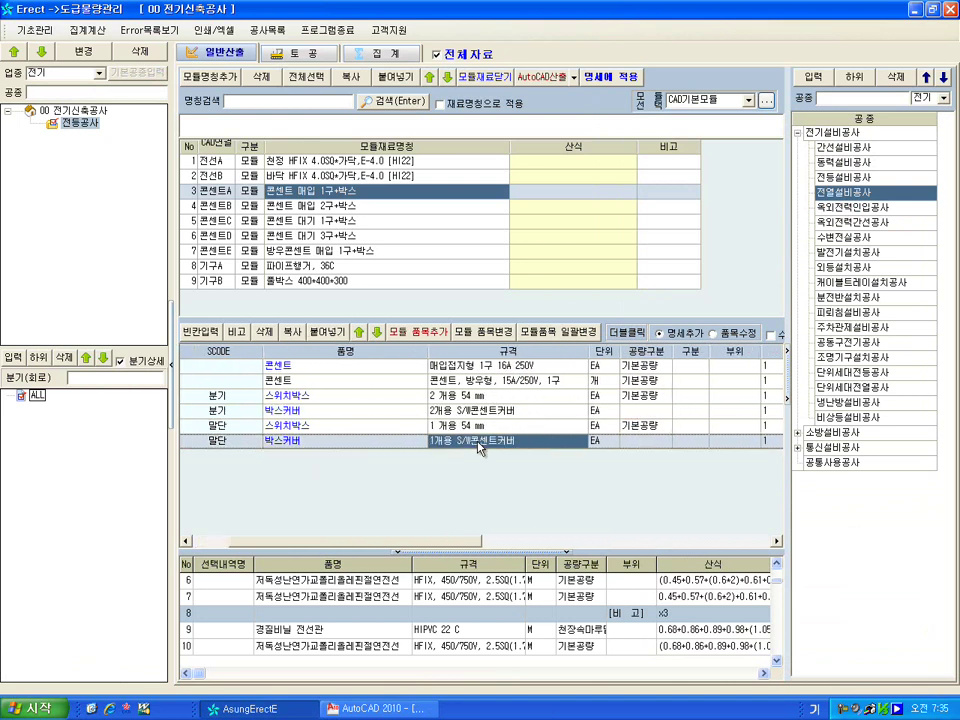
left_click(535, 412)
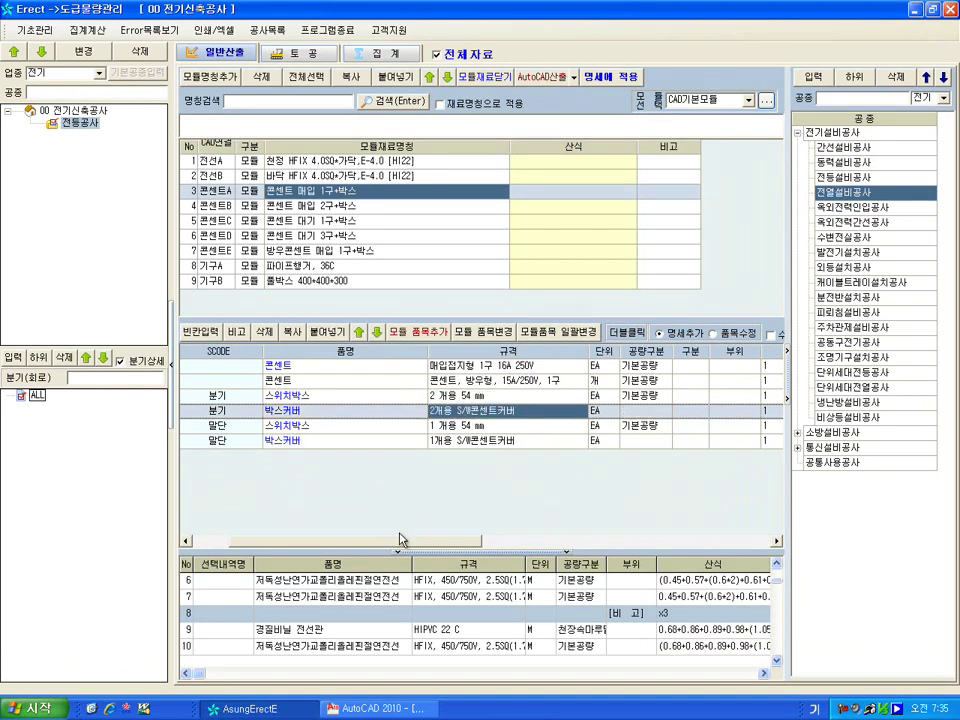
left_click_drag(405, 545, 362, 546)
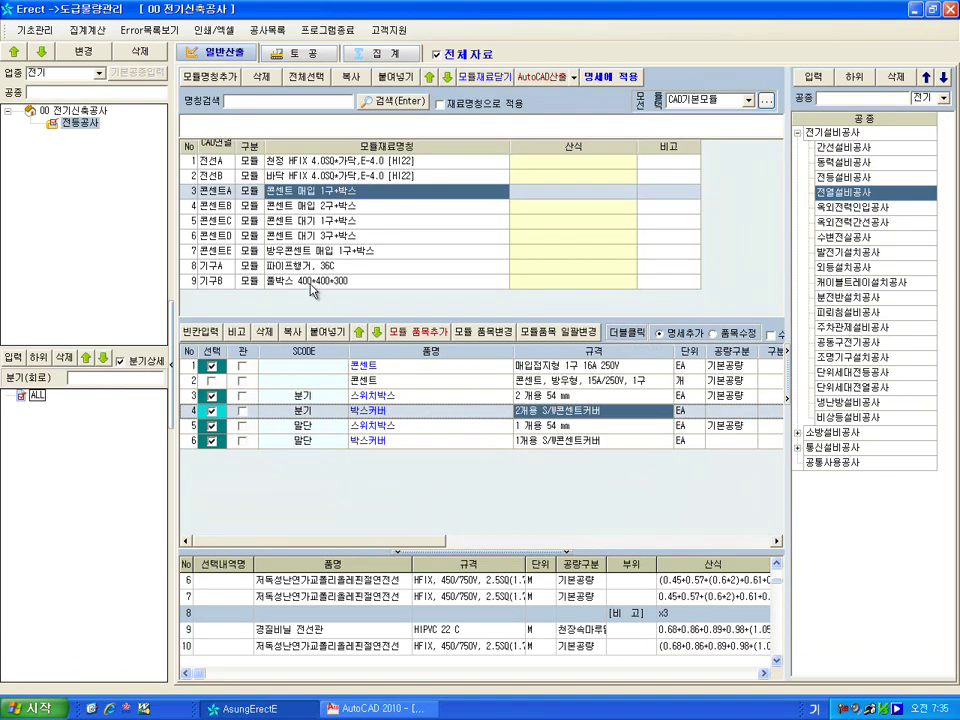
Switch to the 전등설비공사 work type and browse its light fixture modules from 기구B down past 기구H
left_click(849, 177)
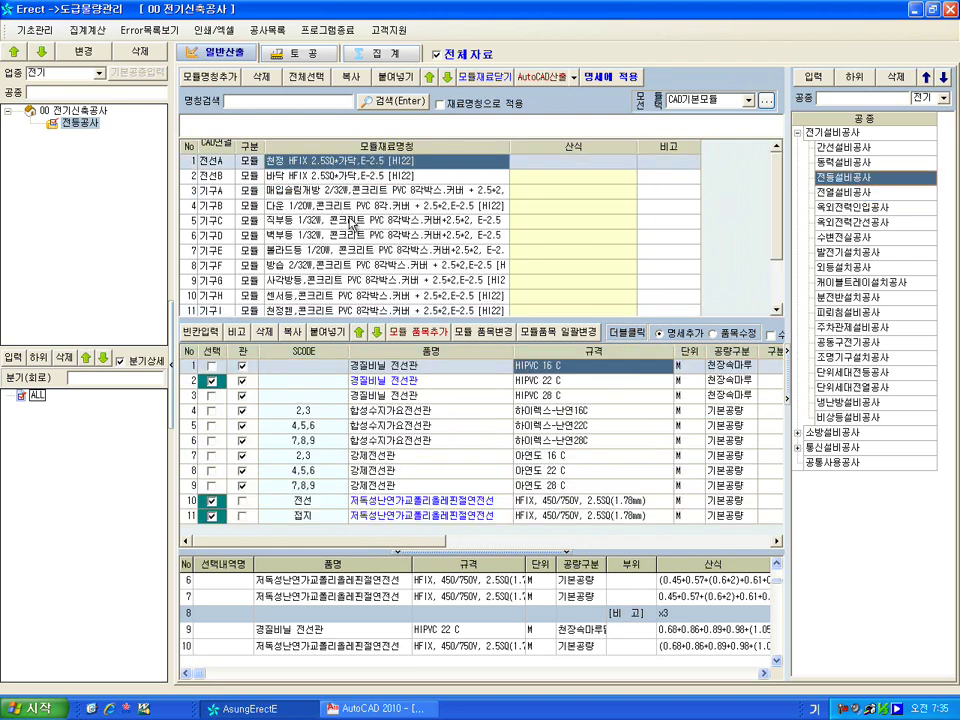
left_click(310, 205)
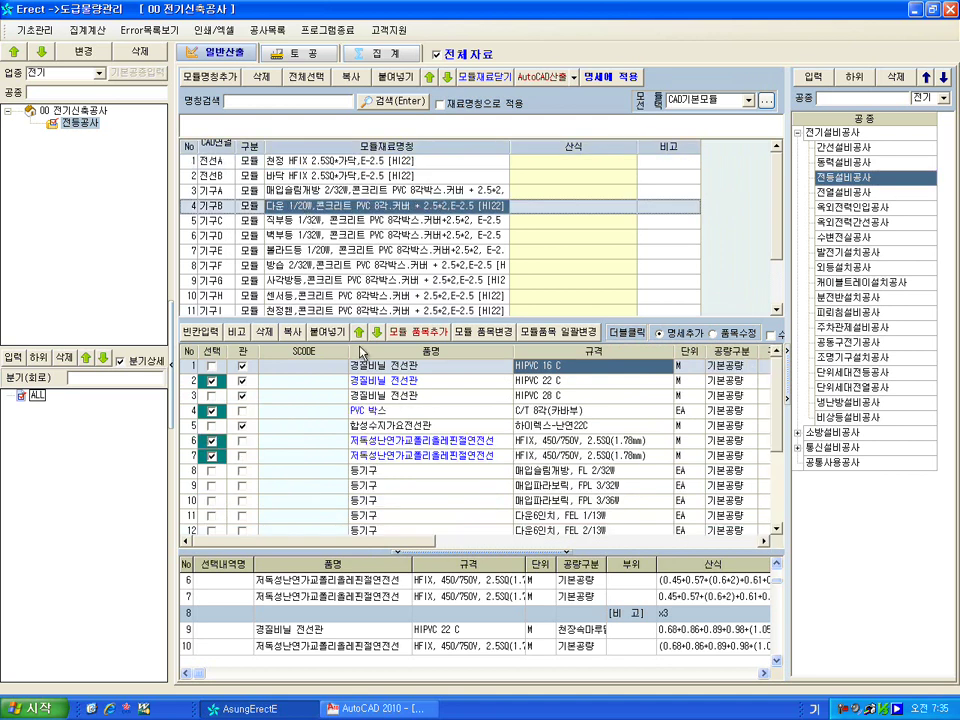
left_click(399, 283)
key("Down")
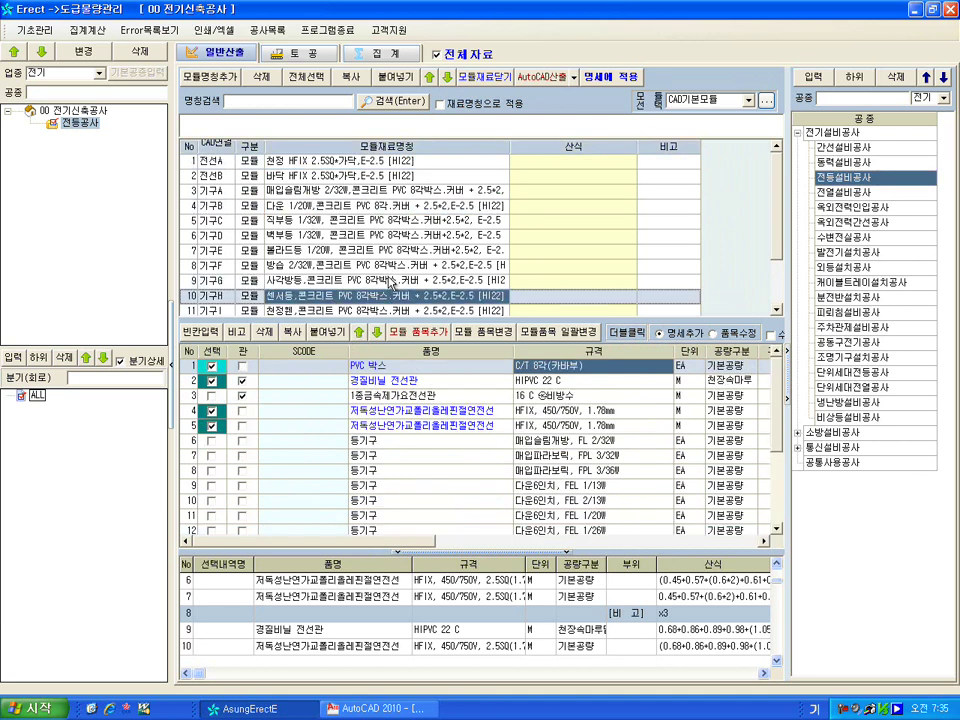
key("Down")
key("Down")
key("Up")
key("Up")
key("Up")
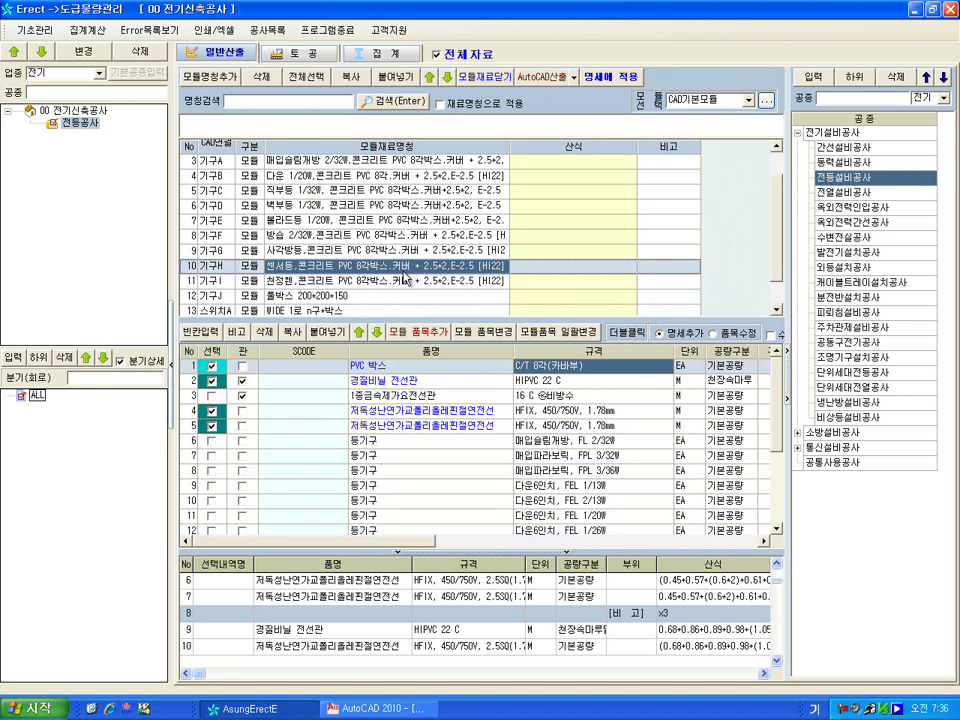
Go through the SCODE column of the fixture module's full item list, down through the 등기구 entries and back up
left_click(300, 412)
key("Down")
key("Down")
key("Down")
key("Down")
key("Down")
key("Down")
key("Down")
key("Down")
key("Down")
key("Down")
key("Down")
key("Down")
key("Down")
key("Down")
key("Up")
key("Up")
key("Up")
key("Up")
key("Up")
key("Up")
key("Up")
key("Up")
key("Up")
key("Up")
key("Up")
key("Up")
key("Up")
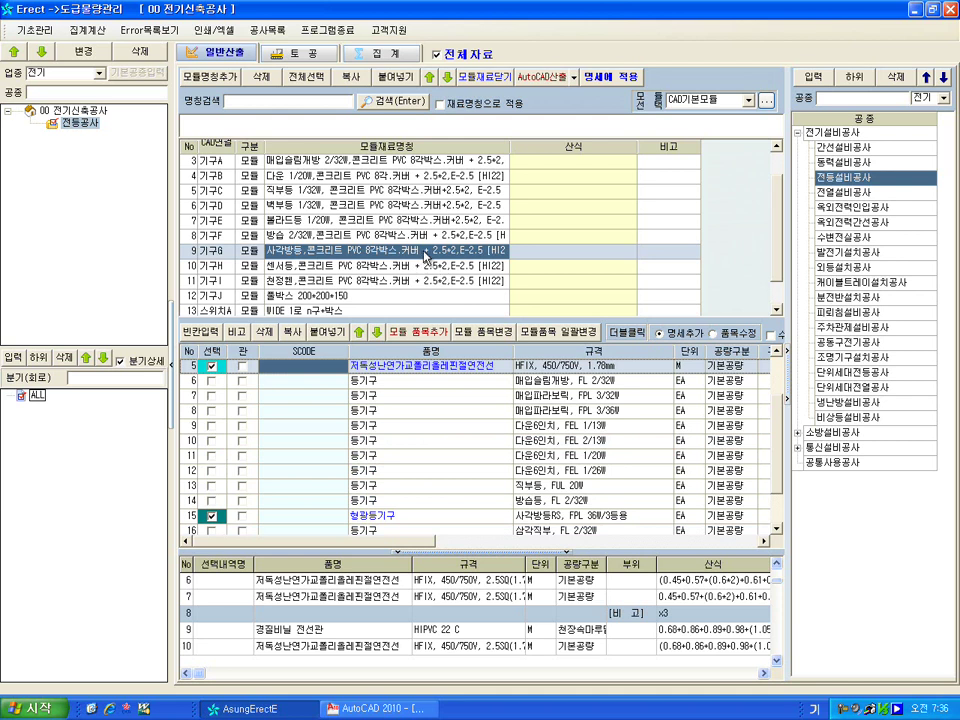
Examine the box, conduit, wire and 등기구 items of module 기구G 사각방등
left_click(467, 412)
key("Up")
key("Up")
key("Up")
key("Up")
key("Up")
key("Up")
key("Up")
key("Down")
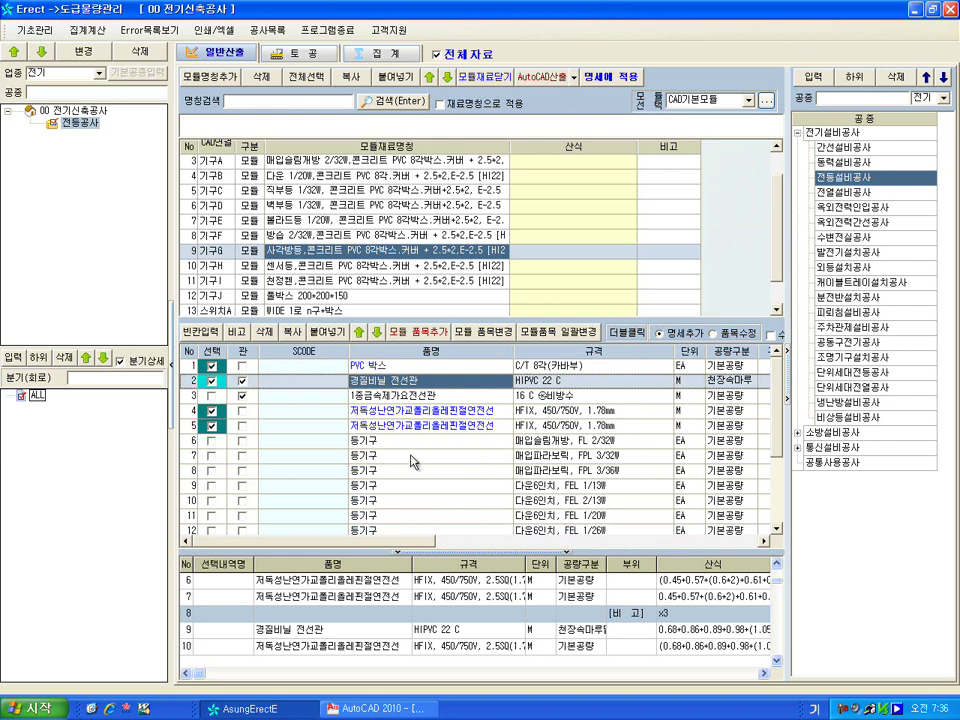
key("Down")
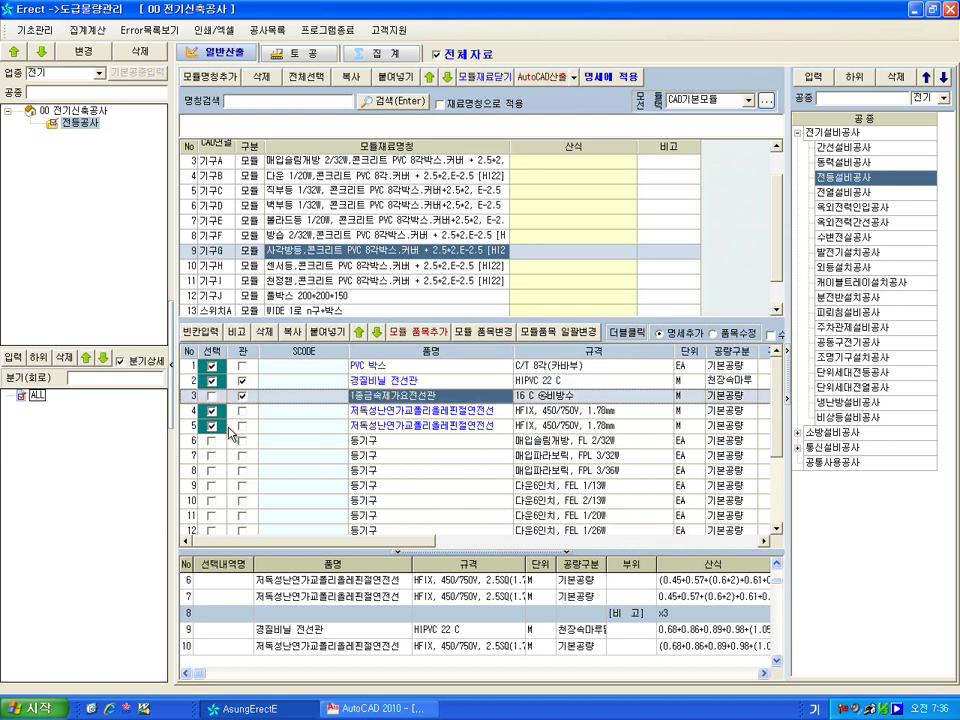
left_click(388, 455)
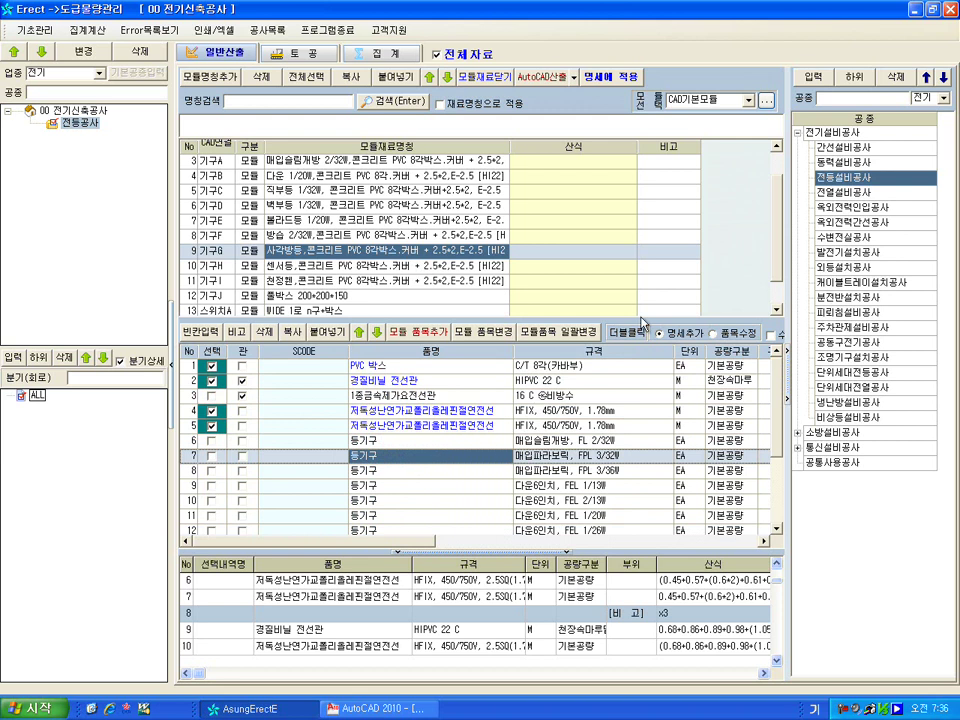
Show module 스위치A WIDE 1로 n구+박스 and examine the SCODE values of its 스위치 and 스위치박스 items
left_click(425, 279)
key("Down")
key("Down")
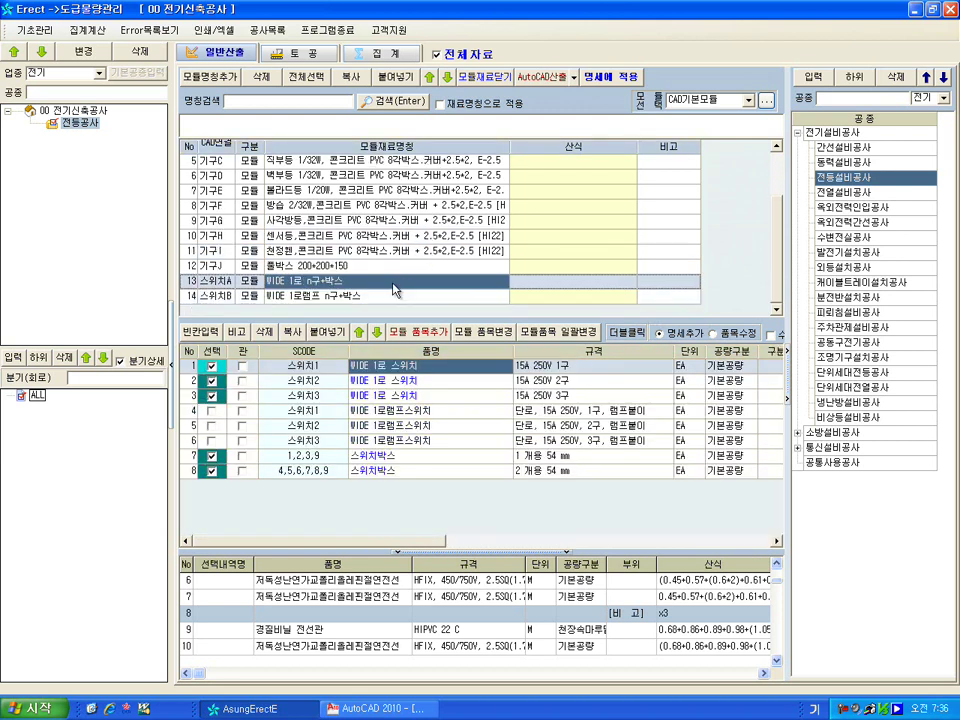
left_click(305, 369)
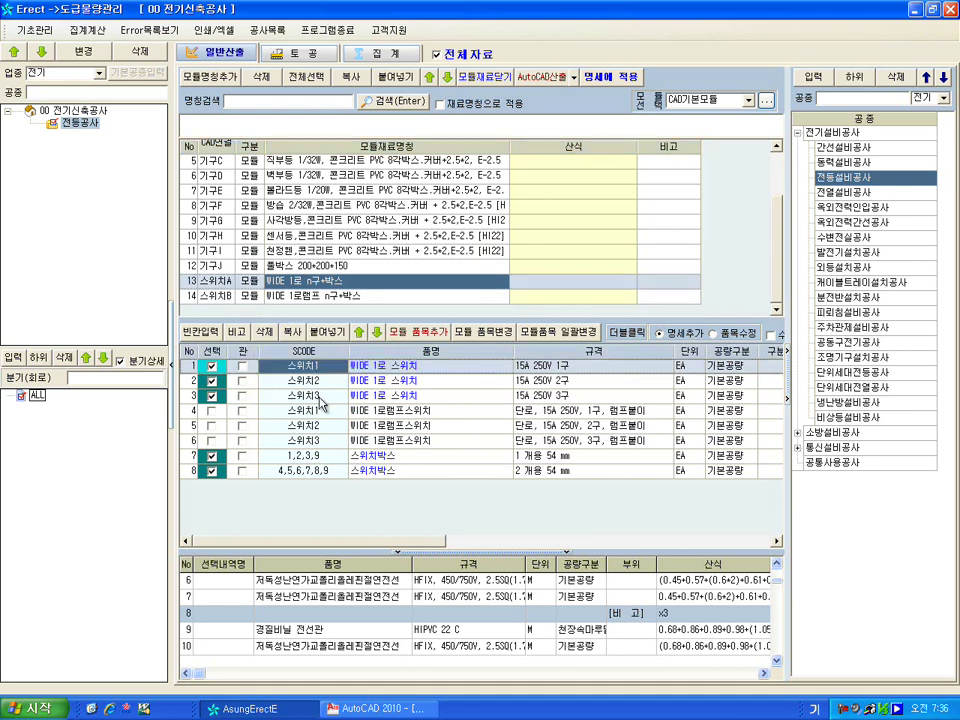
left_click(322, 396)
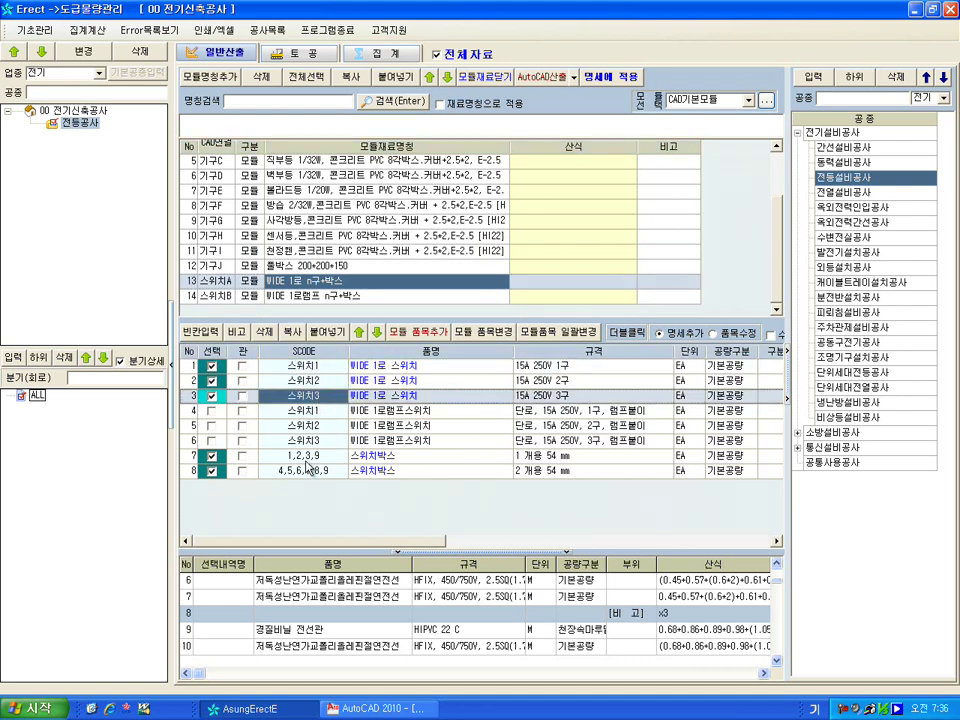
left_click(318, 455)
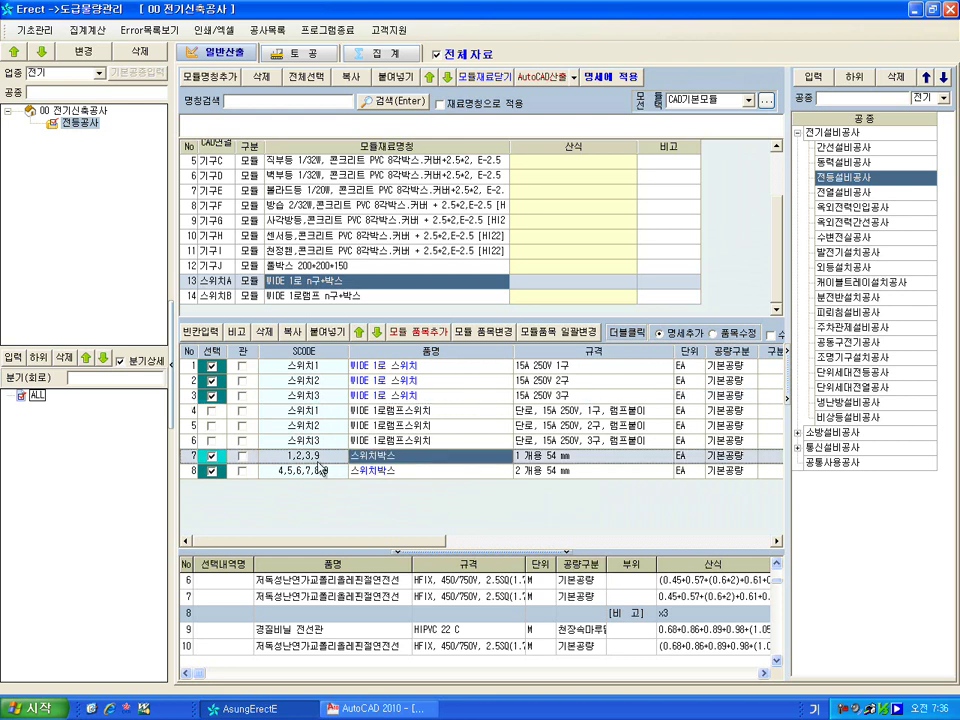
left_click(293, 471)
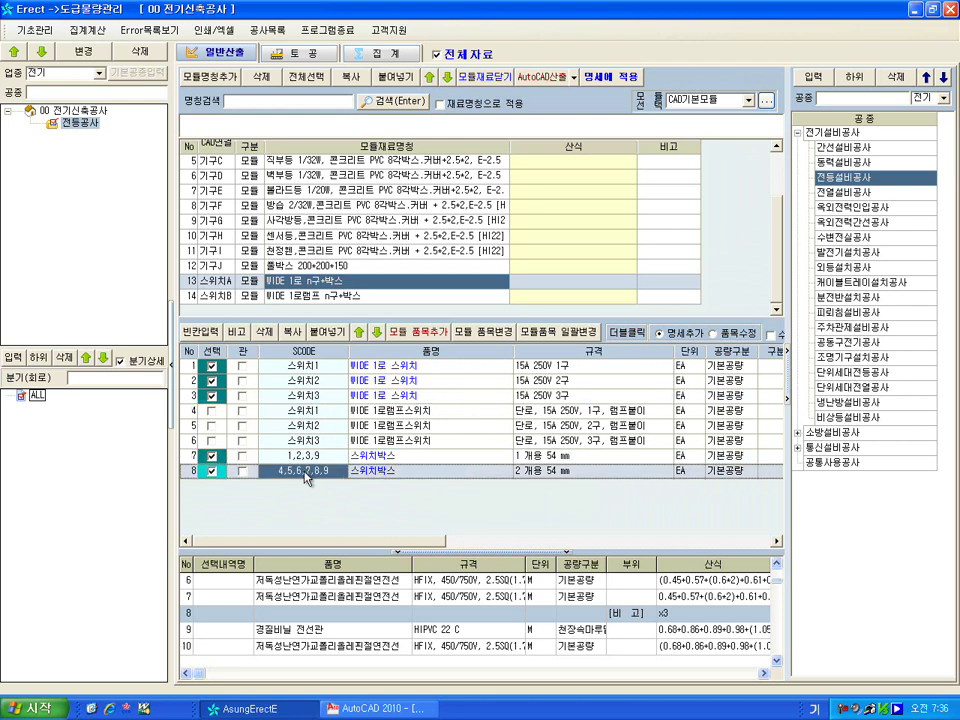
left_click(330, 371)
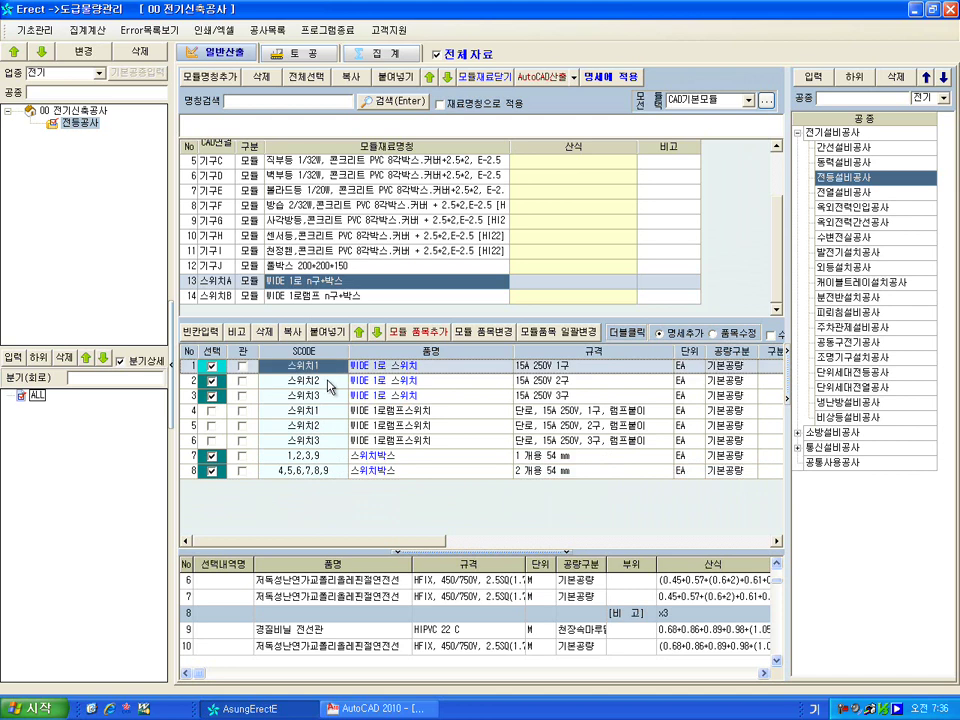
left_click(328, 381)
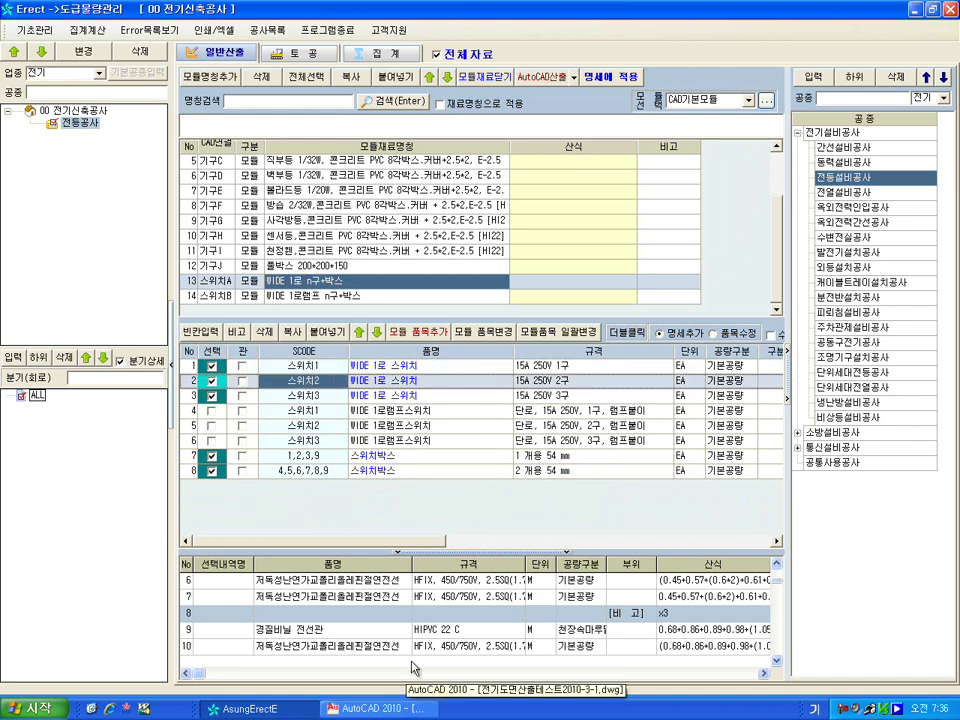
left_click(316, 370)
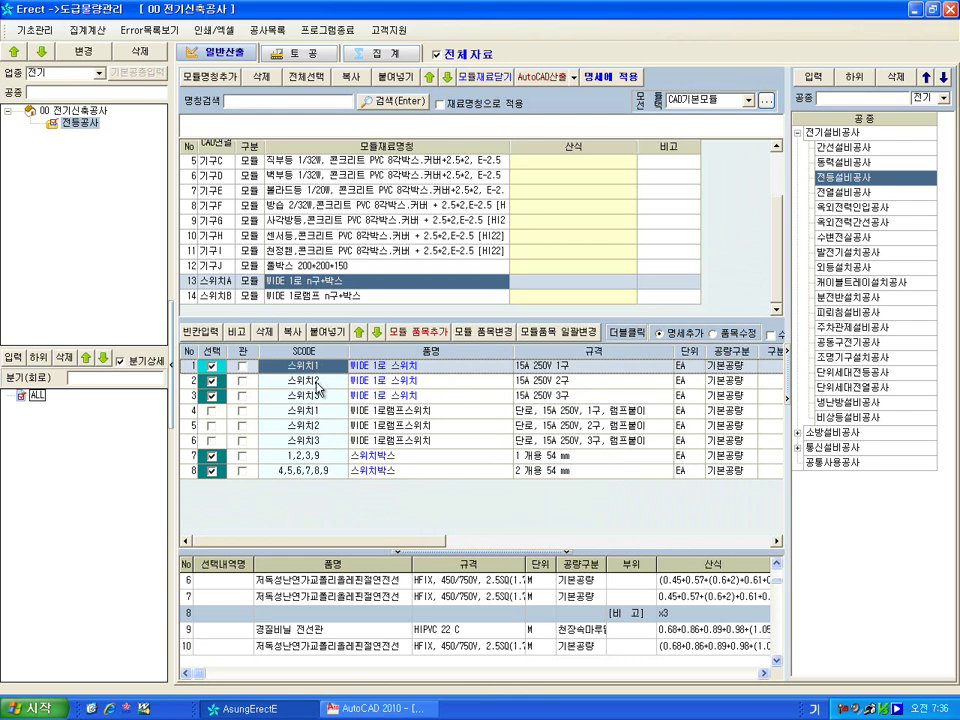
left_click(318, 382)
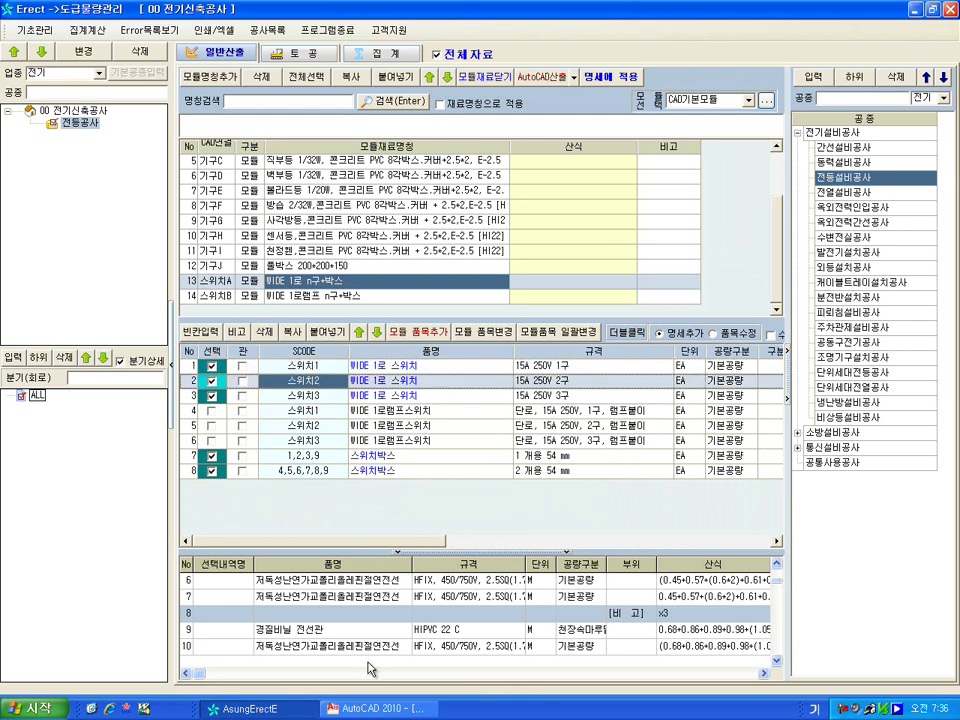
Open ElectricityCAD, review the 기구 and 스위치 codes under 기구, and select code 스위치A
left_click(541, 76)
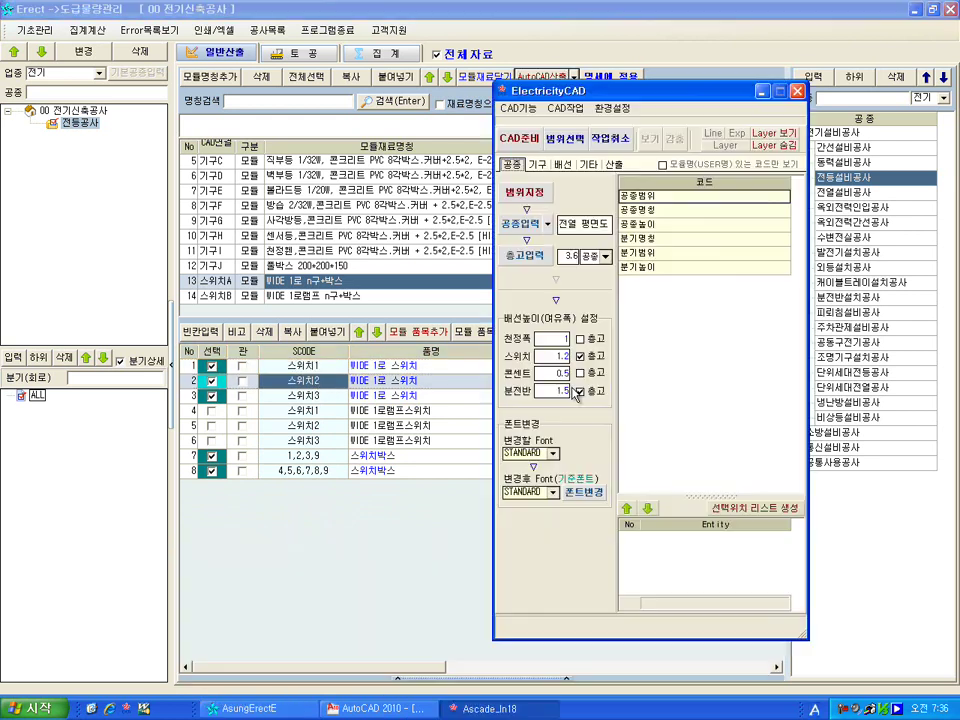
left_click(540, 165)
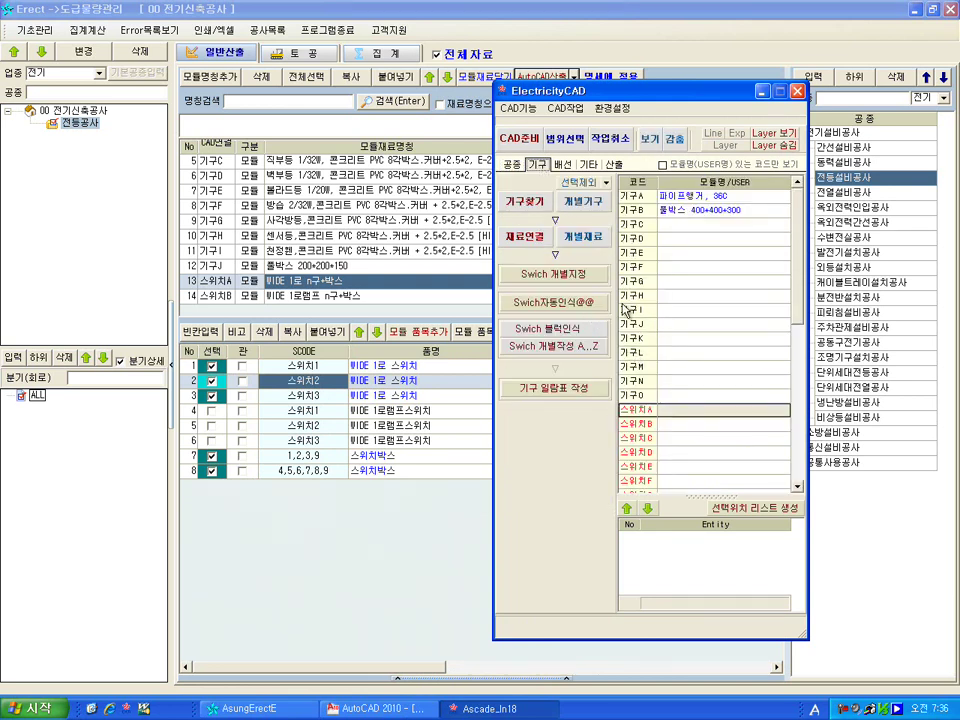
left_click(570, 302)
right_click(724, 294)
left_click(797, 298)
left_click(714, 410)
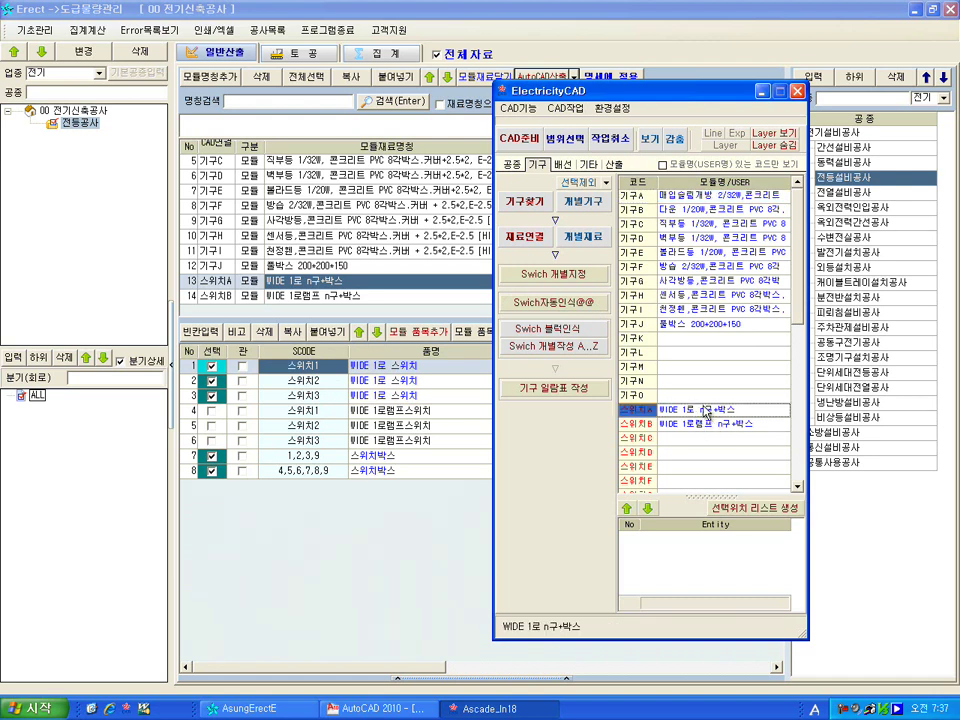
Check the 스위치2 and 스위치3 SCODE items of module 스위치A against ElectricityCAD's 스위치A code
left_click(317, 381)
left_click(326, 397)
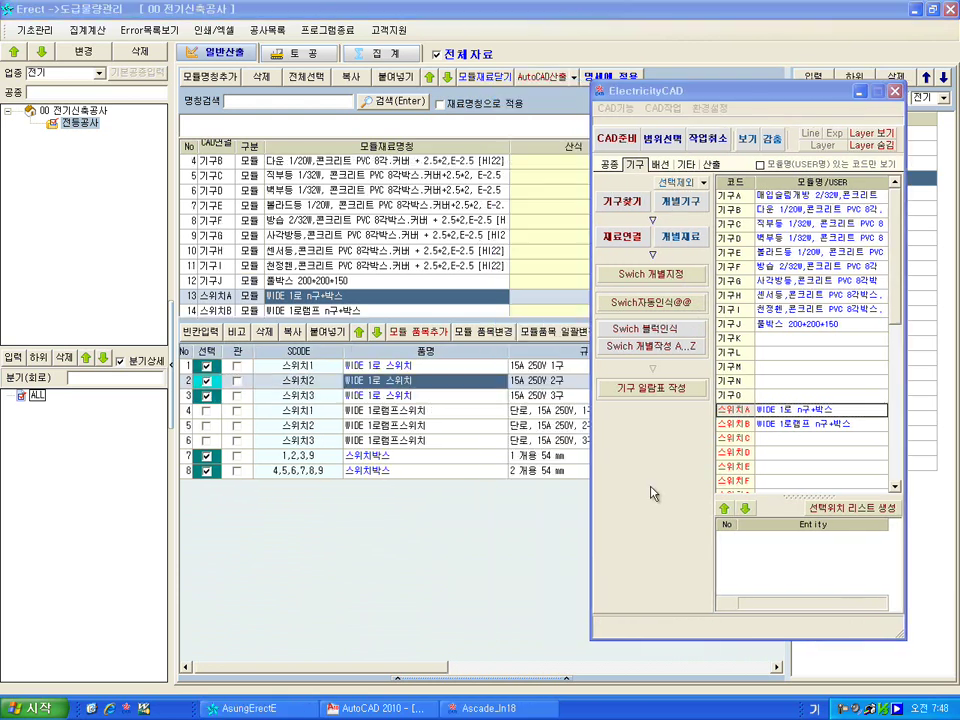
left_click(651, 485)
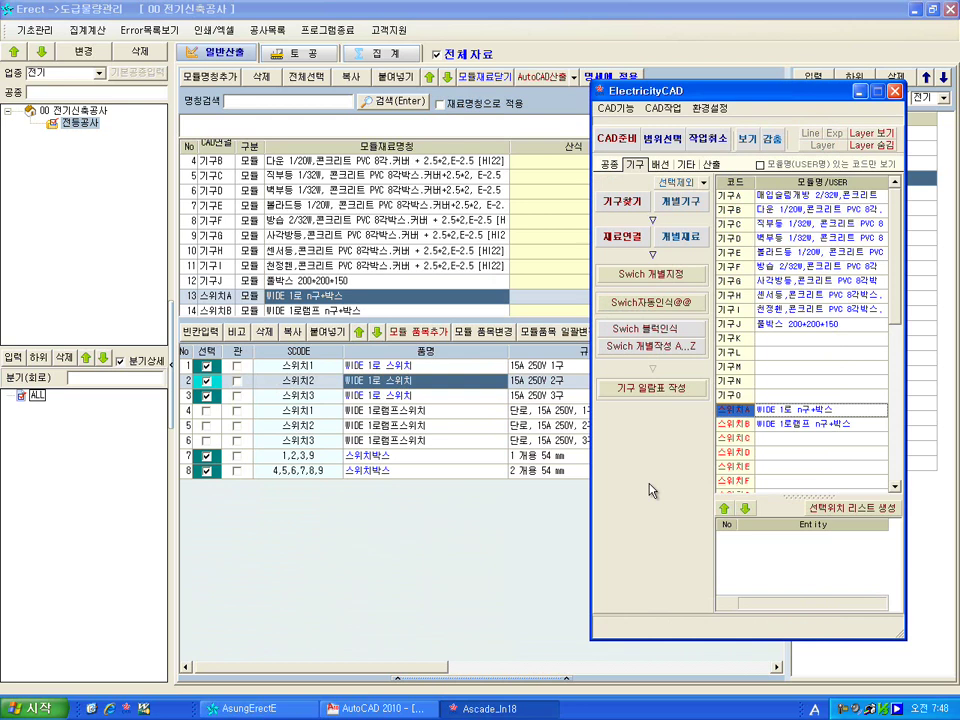
Review the items of fixture module 기구D and the wiring modules 전선A and 전선B of 전등설비공사
left_click(403, 190)
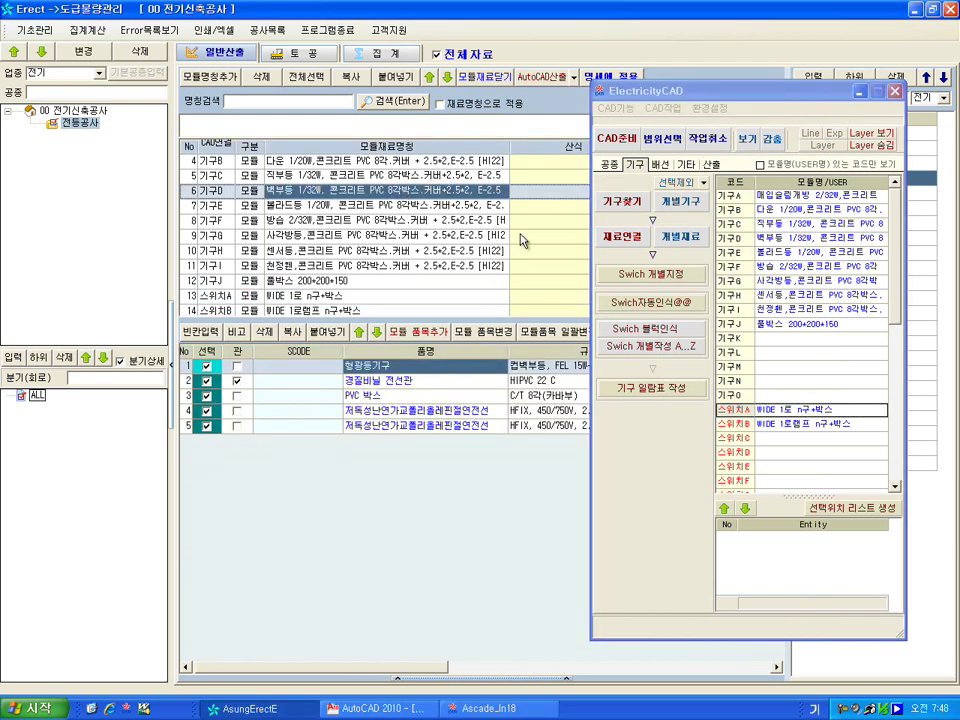
scroll(523, 242, "up", 5)
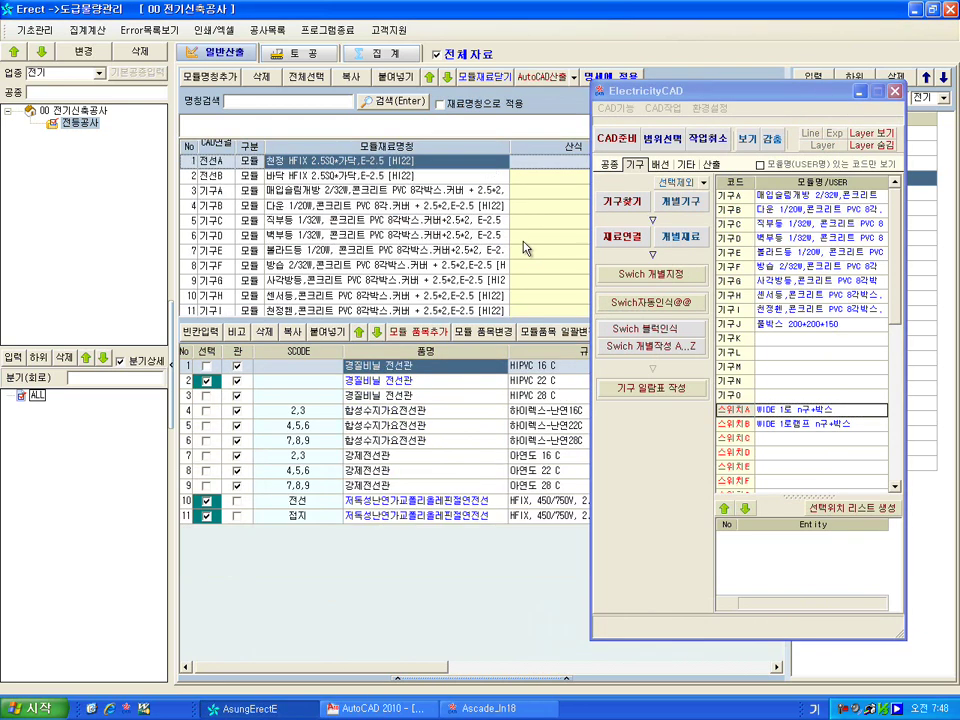
left_click(352, 177)
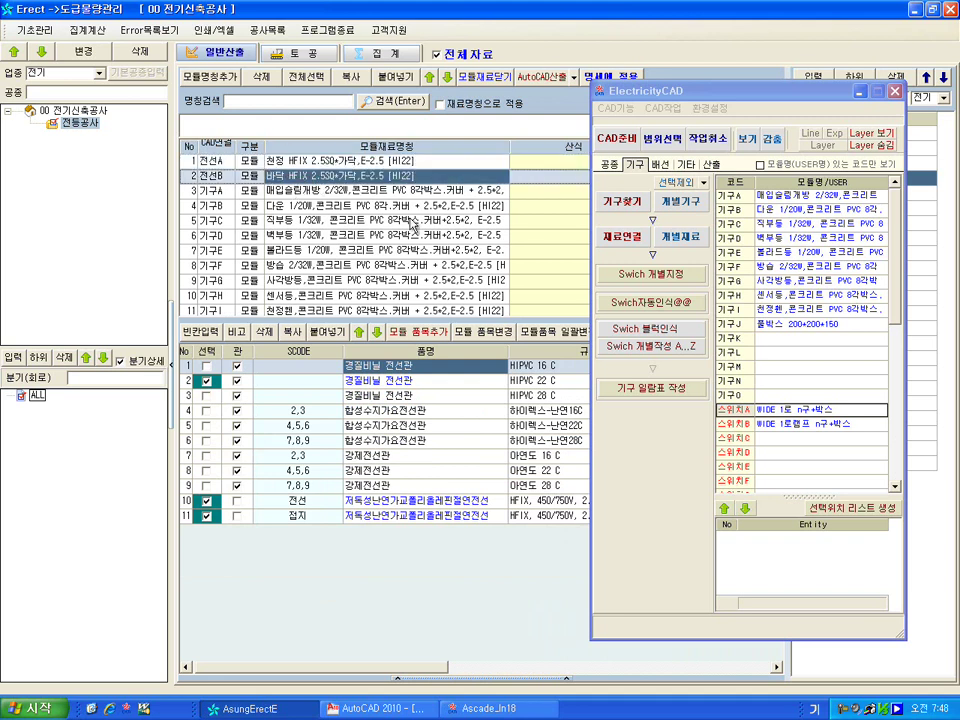
Switch to the AutoCAD drawing, close ElectricityCAD, and examine the Note's HFIX wiring and HI-PVC conduit specifications
left_click(380, 708)
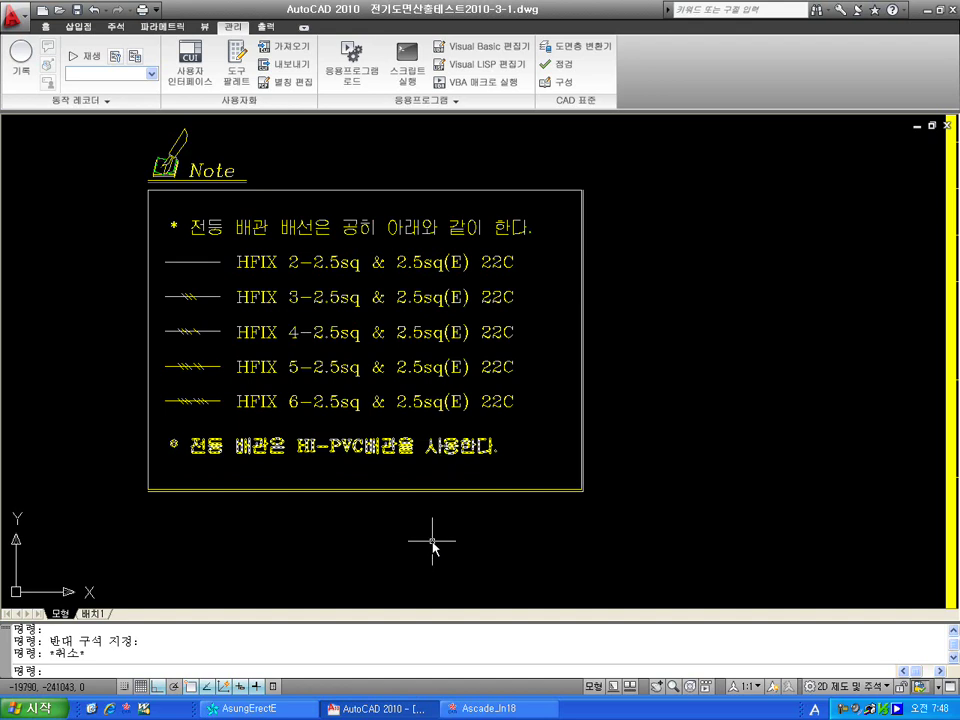
left_click(463, 709)
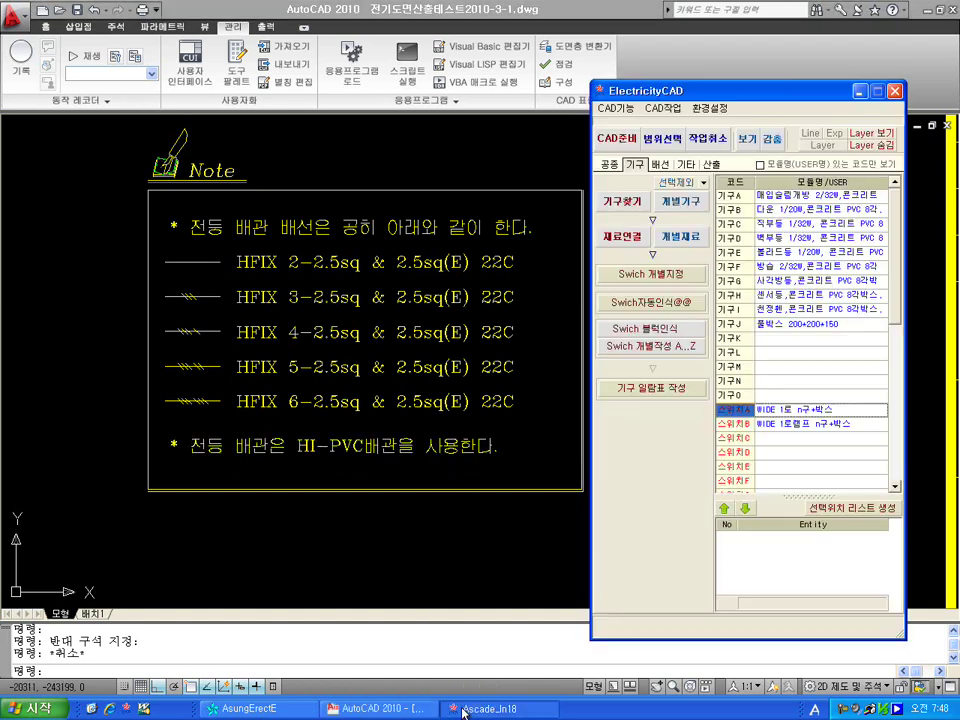
left_click(895, 92)
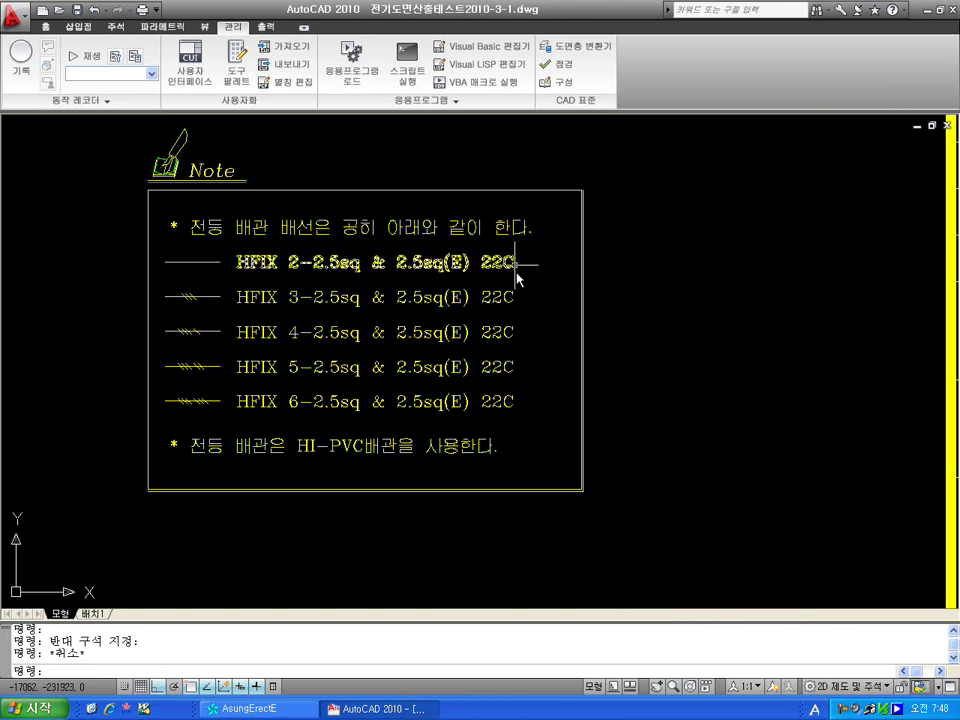
left_click(296, 465)
left_click(366, 445)
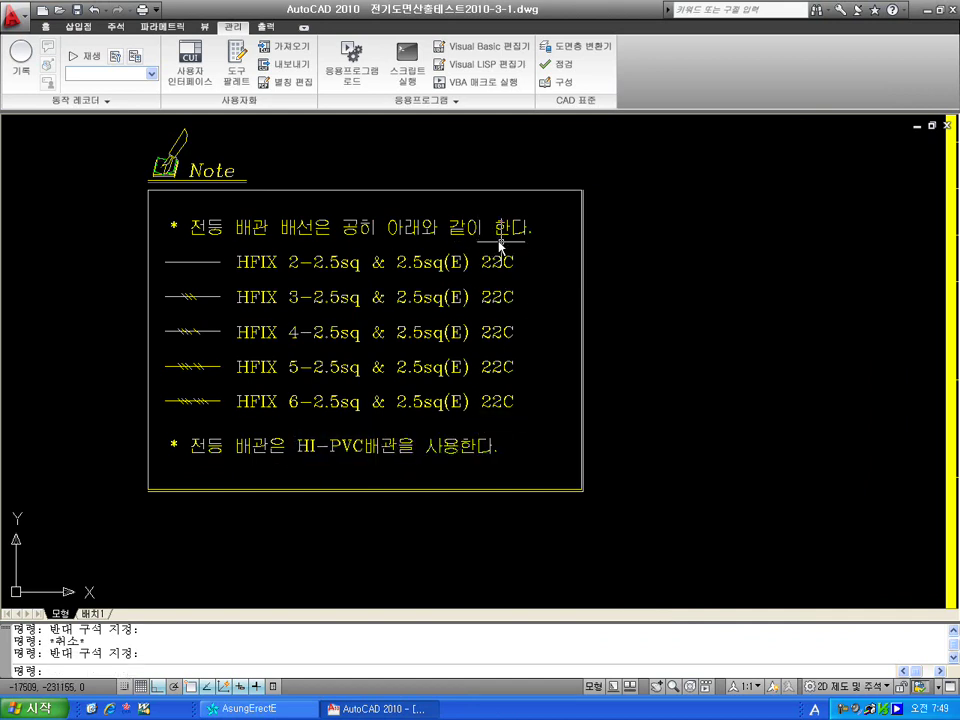
Return to Erect and add a new module below 전선B, starting its name with HFIX 2.5SQ*
left_click(245, 708)
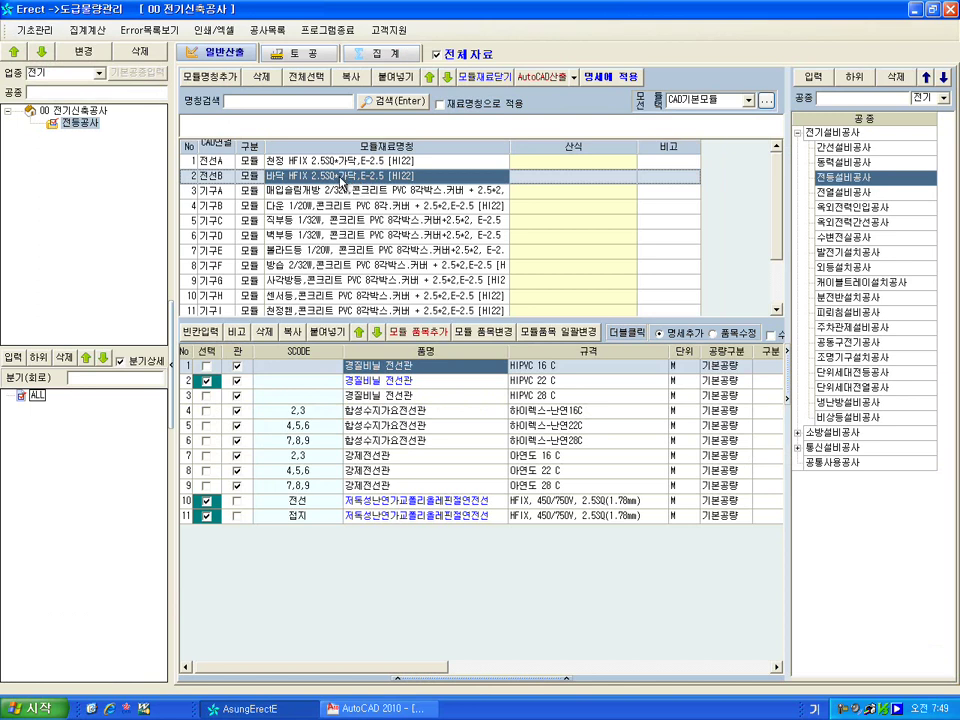
left_click(213, 77)
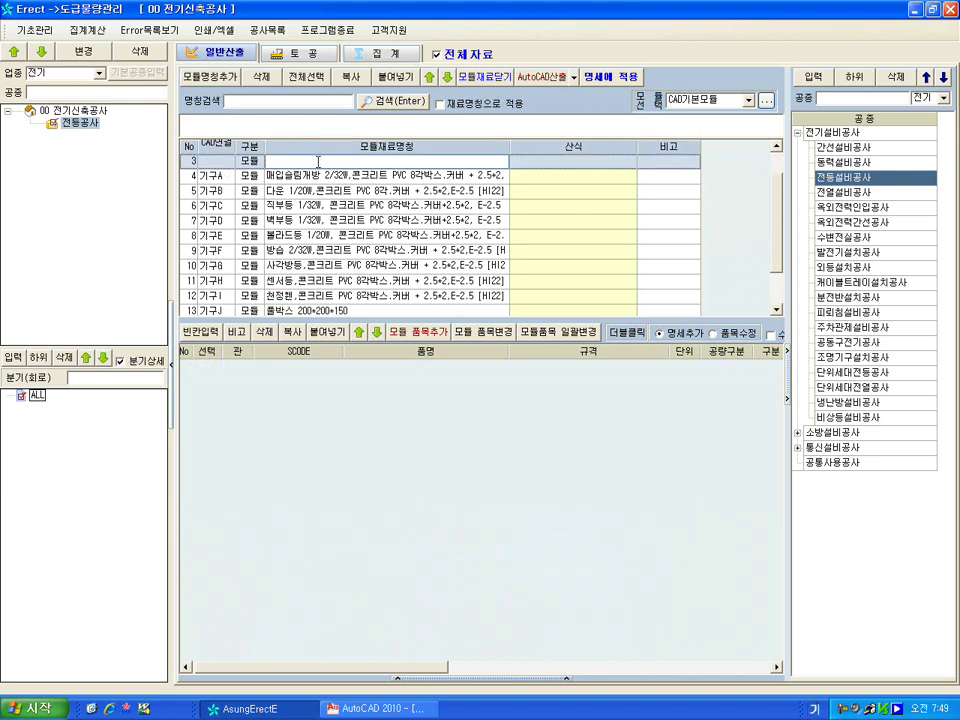
scroll(318, 161, "up", 1)
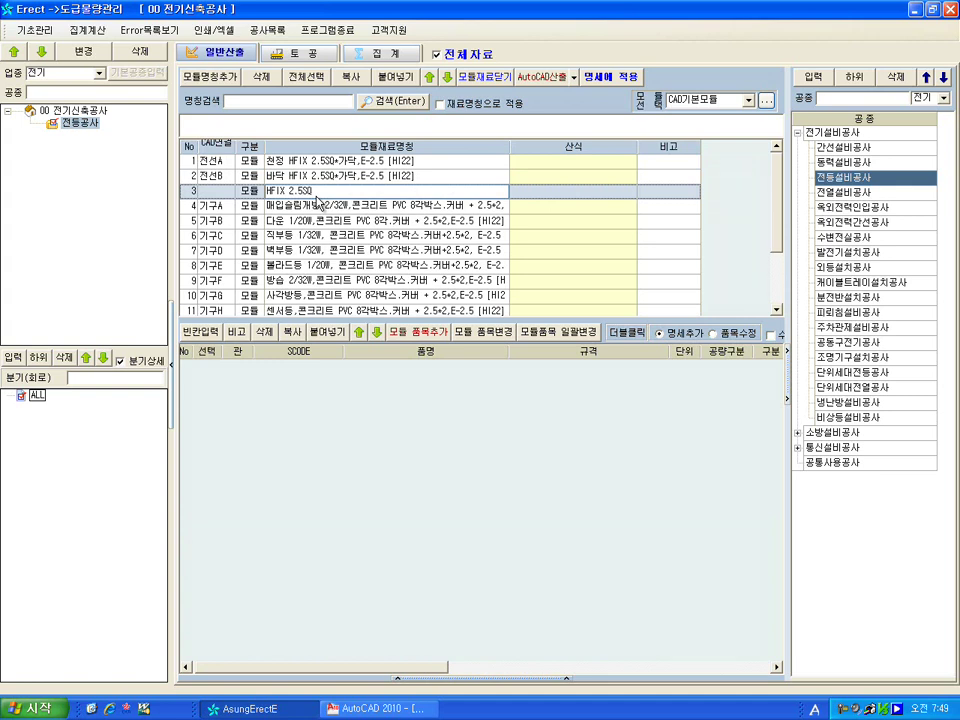
Examine the {전선} and {전선관} placeholders in the name of module 전선B
left_click(346, 177)
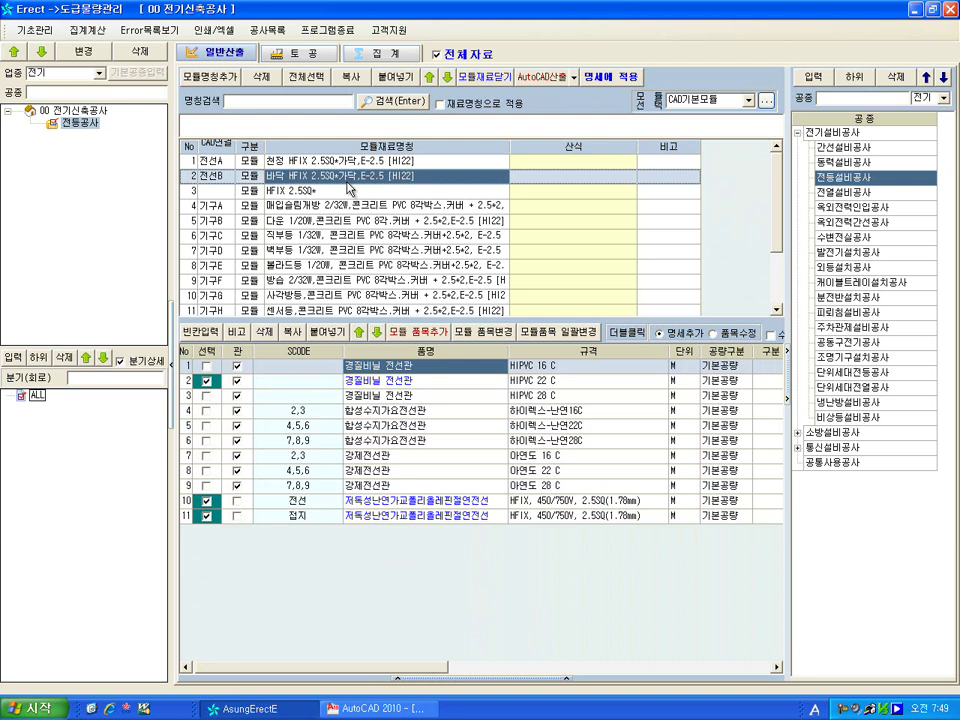
left_click(322, 181)
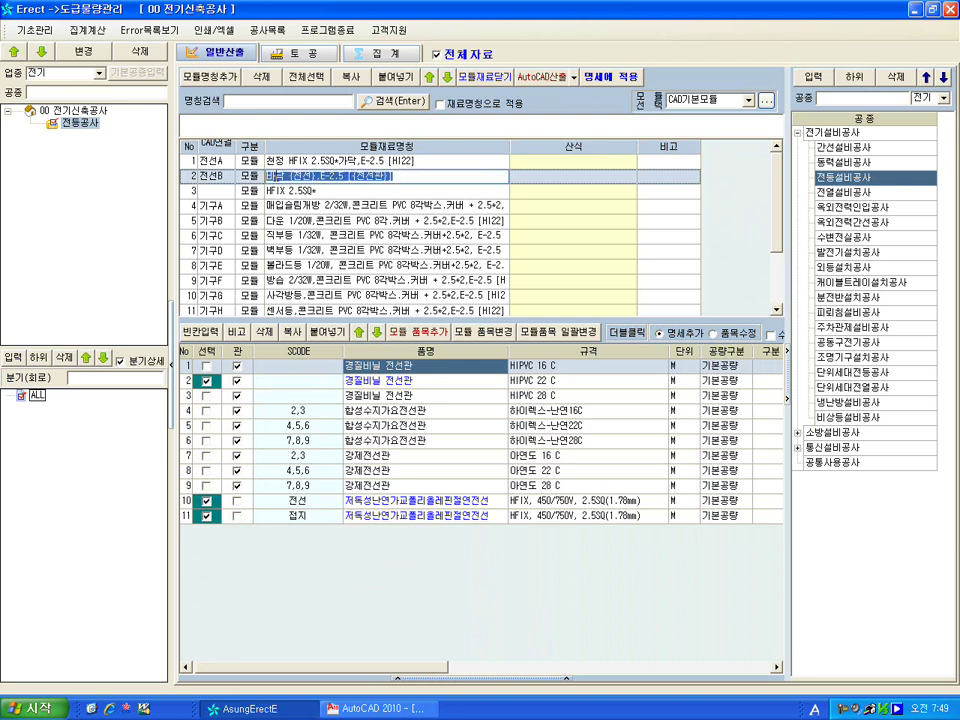
left_click(291, 176)
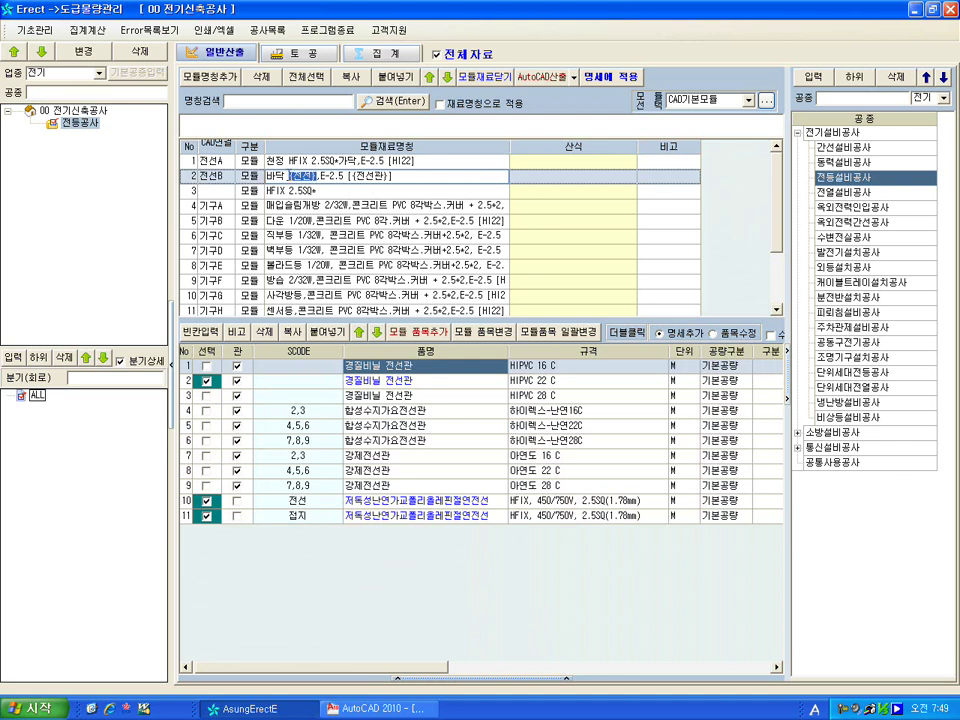
left_click_drag(320, 176, 343, 176)
double_click(356, 176)
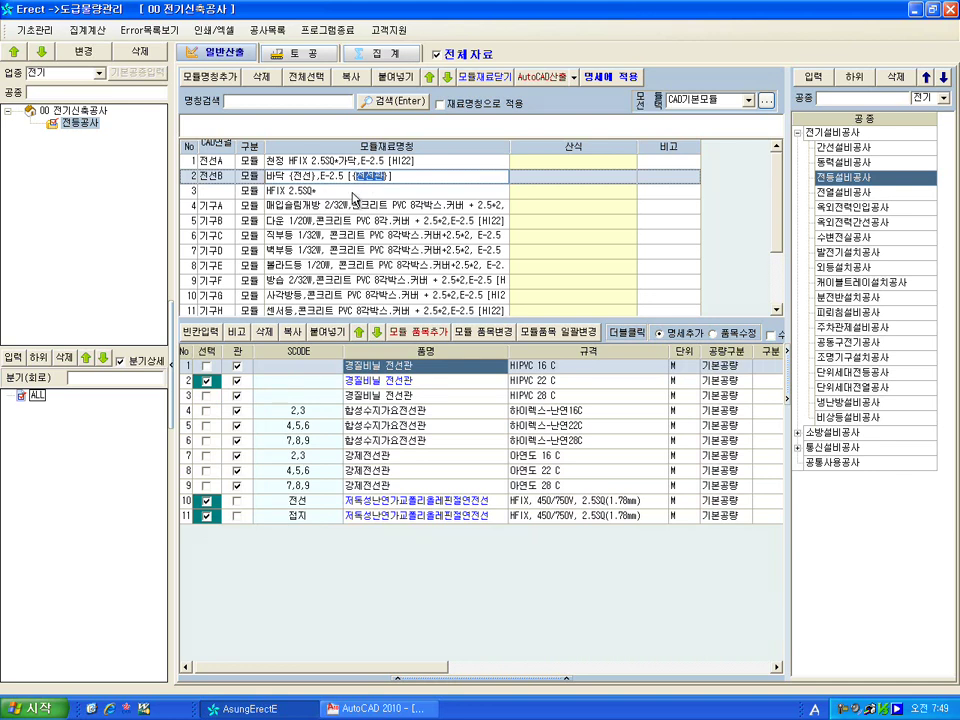
left_click(353, 192)
left_click(352, 180)
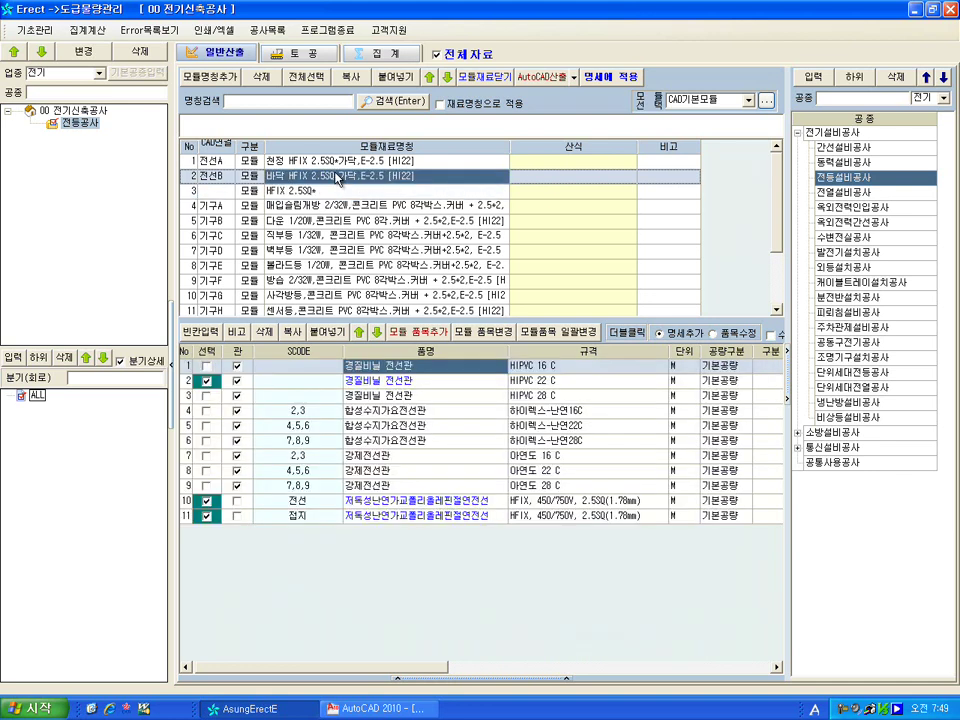
Compare module 전선B's displayed name and its underlying name template with the plain-text name of the new module below it
left_click(338, 177)
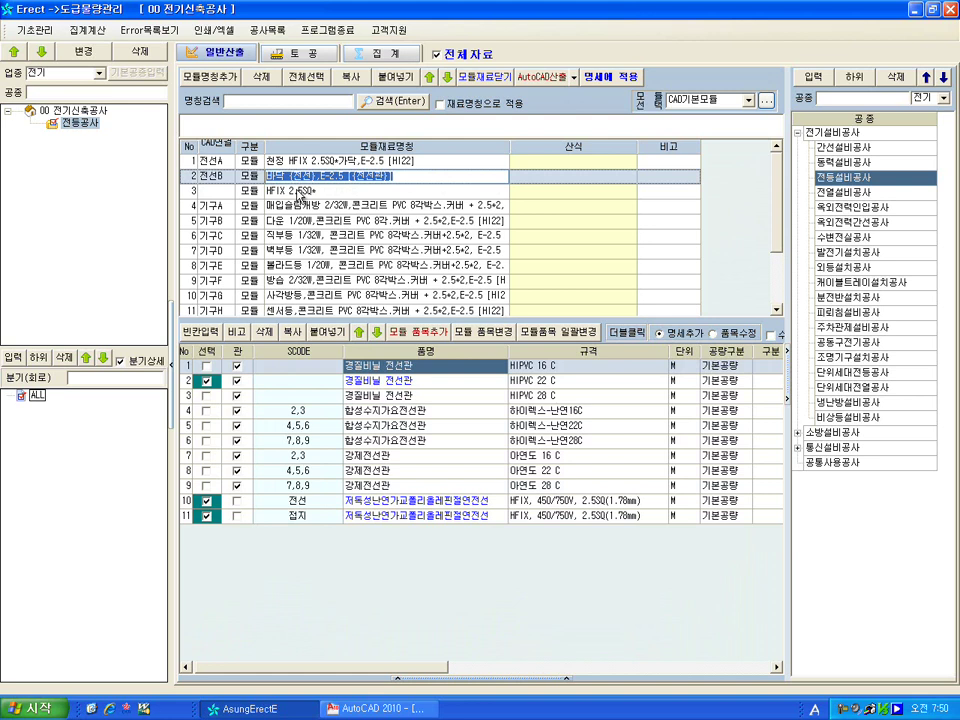
left_click(318, 191)
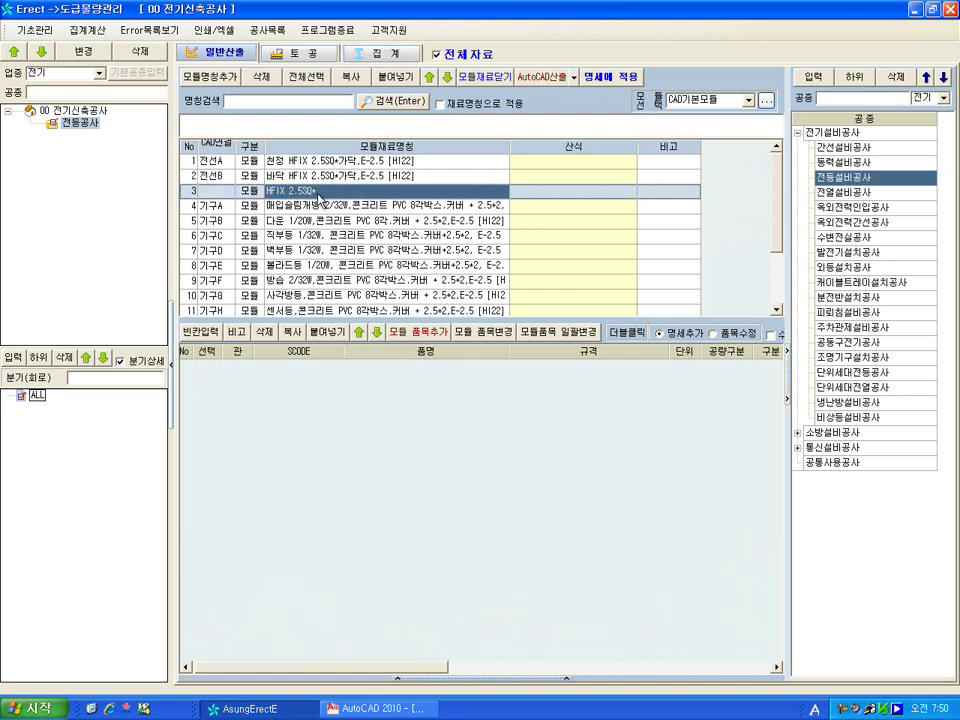
left_click(318, 179)
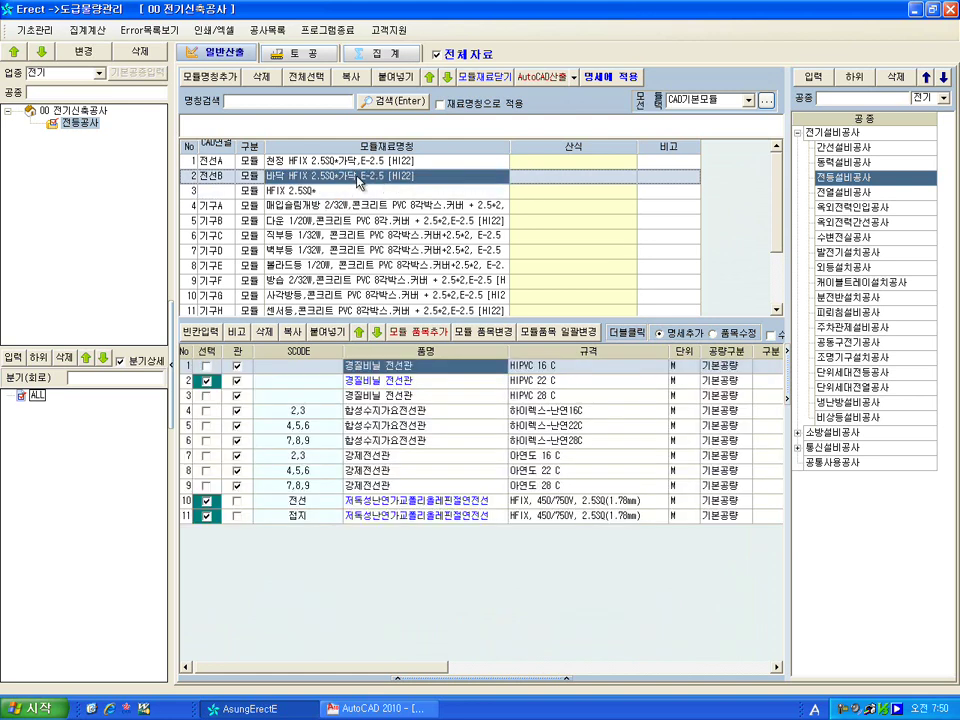
left_click(318, 179)
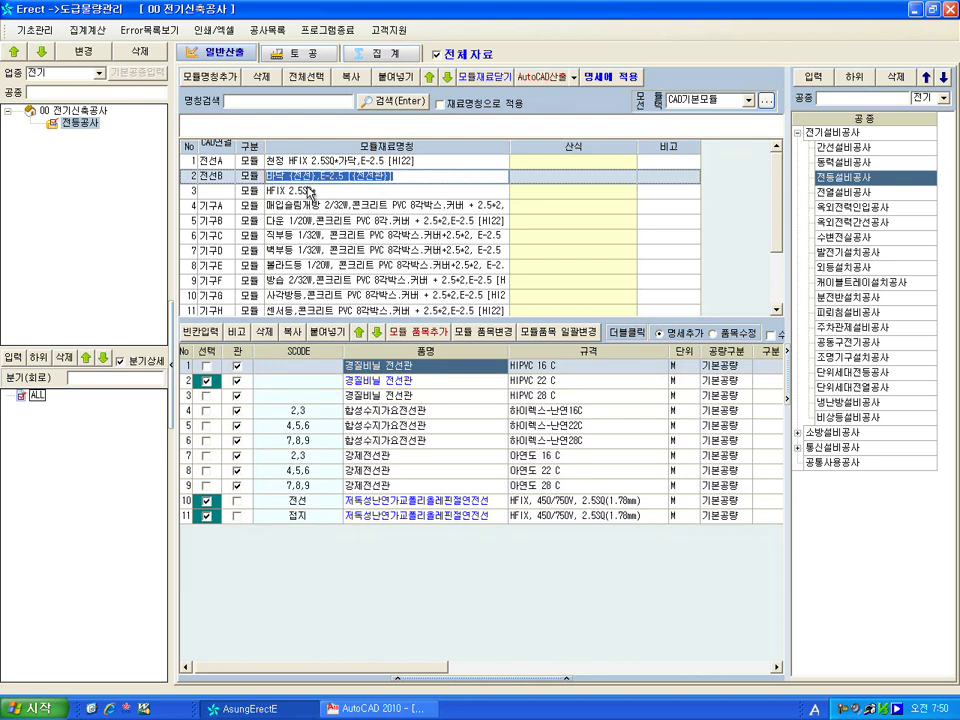
left_click(308, 192)
left_click(392, 180)
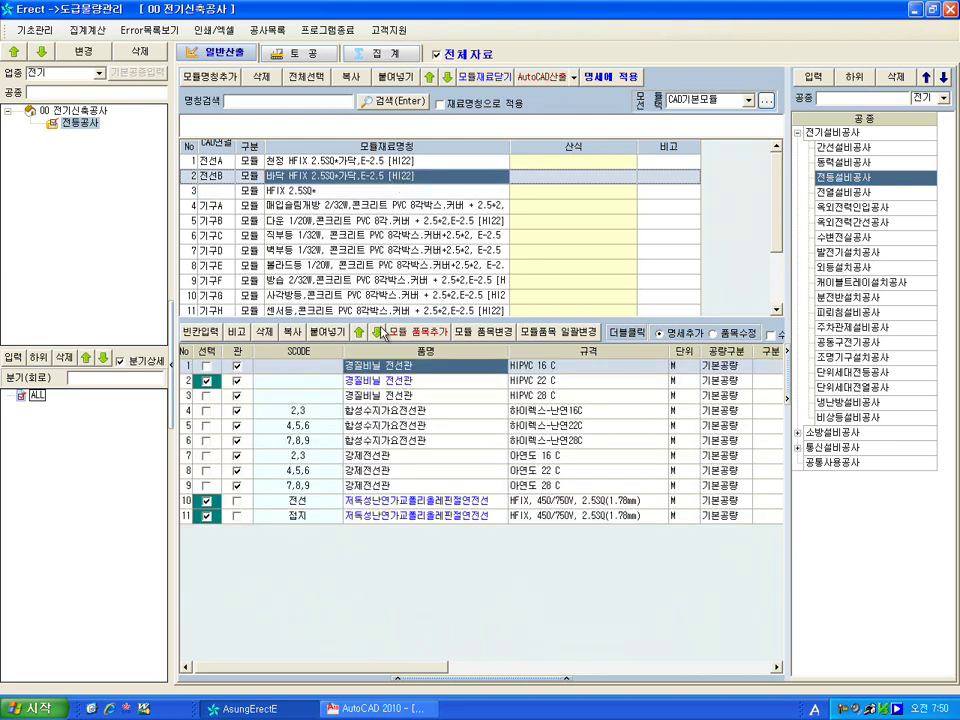
left_click(311, 181)
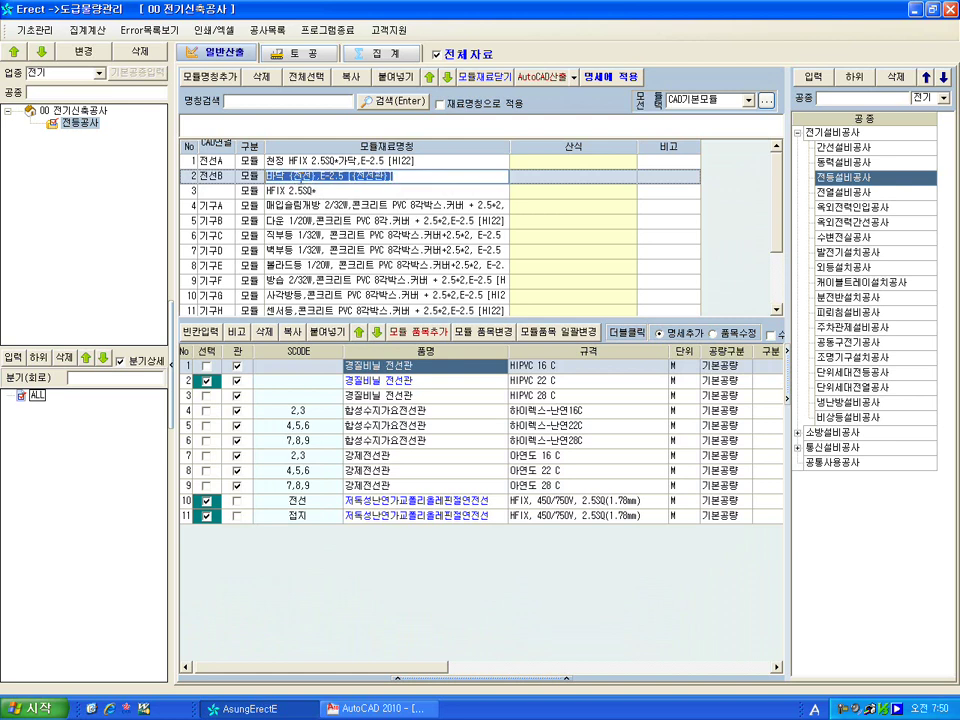
double_click(303, 176)
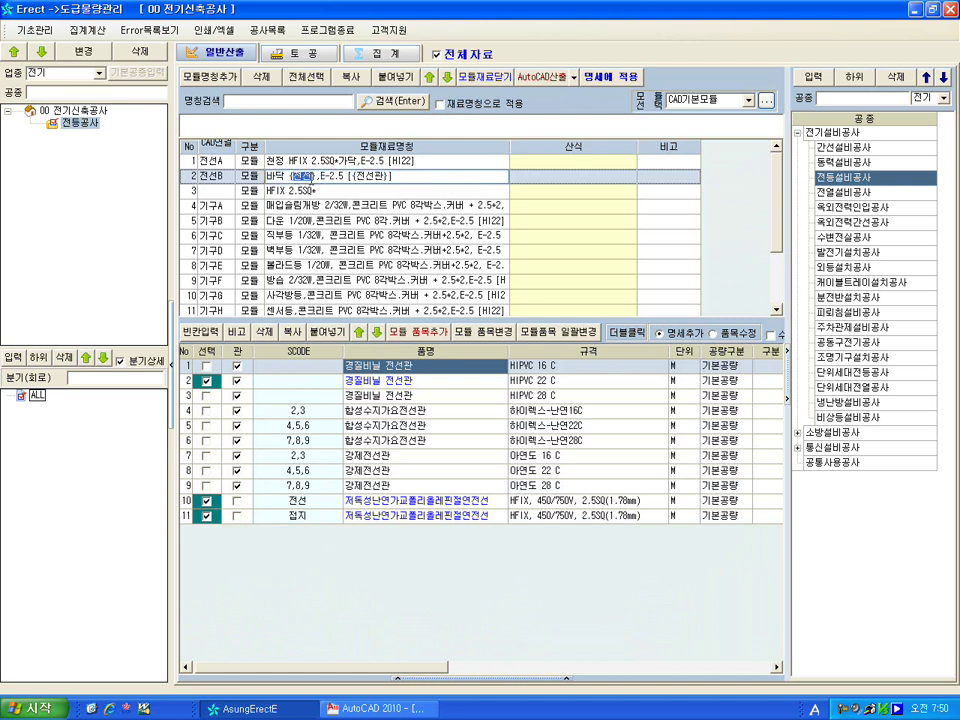
left_click(348, 191)
left_click(361, 178)
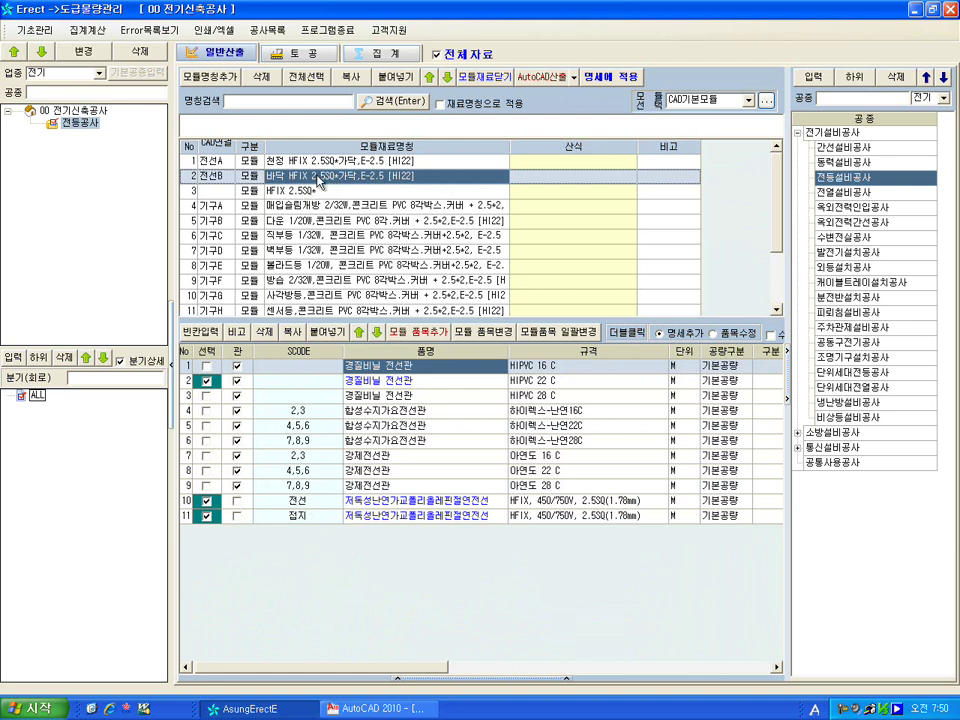
left_click(298, 178)
left_click_drag(289, 177, 316, 178)
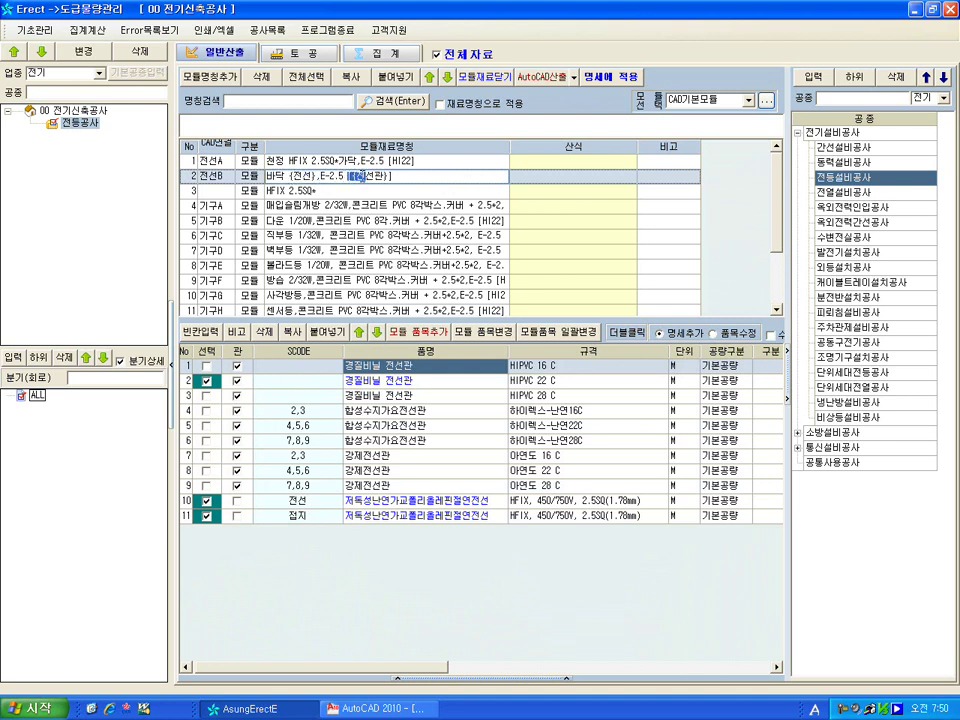
Complete the new module's name as HFIX 2.5SQ*가닥, E-2.5 HIPVC 22C
left_click(323, 192)
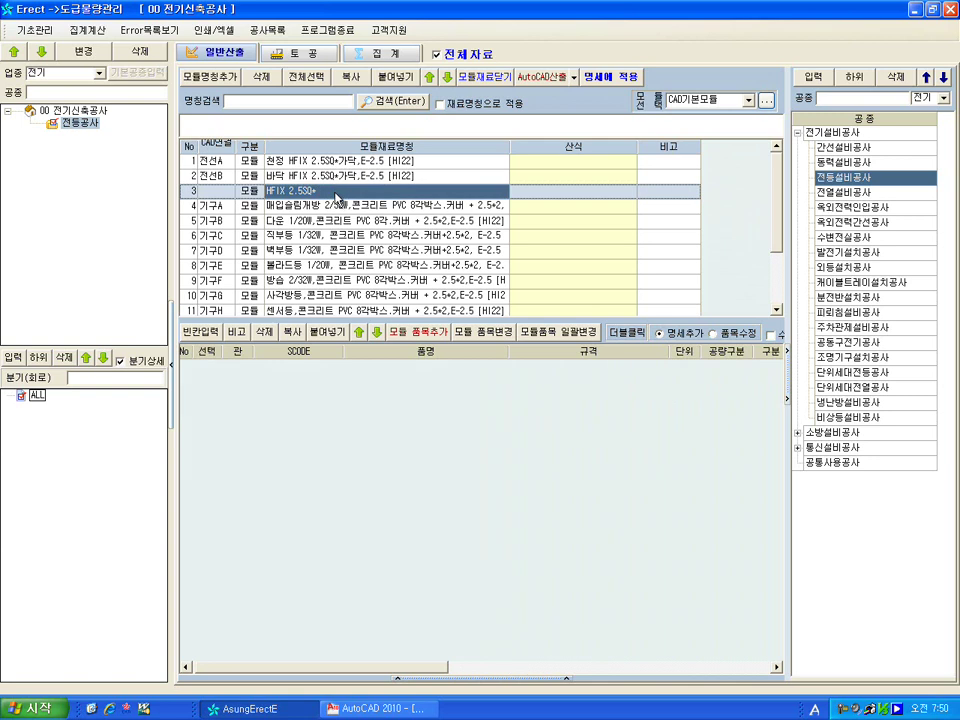
left_click(337, 197)
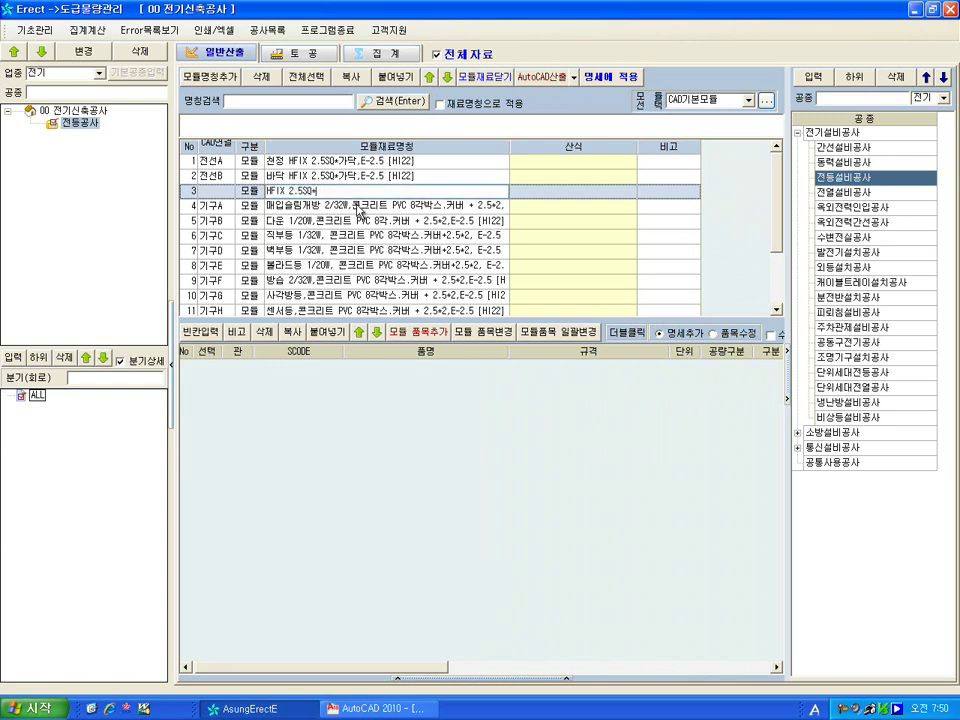
type("가다")
key("Tab")
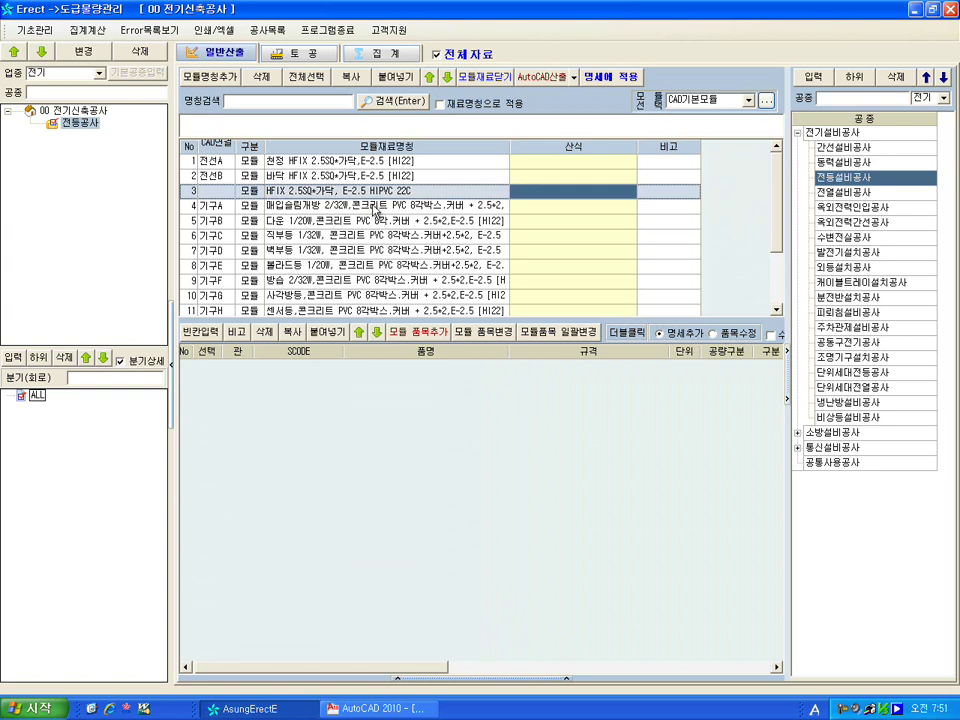
left_click(346, 210)
key("Up")
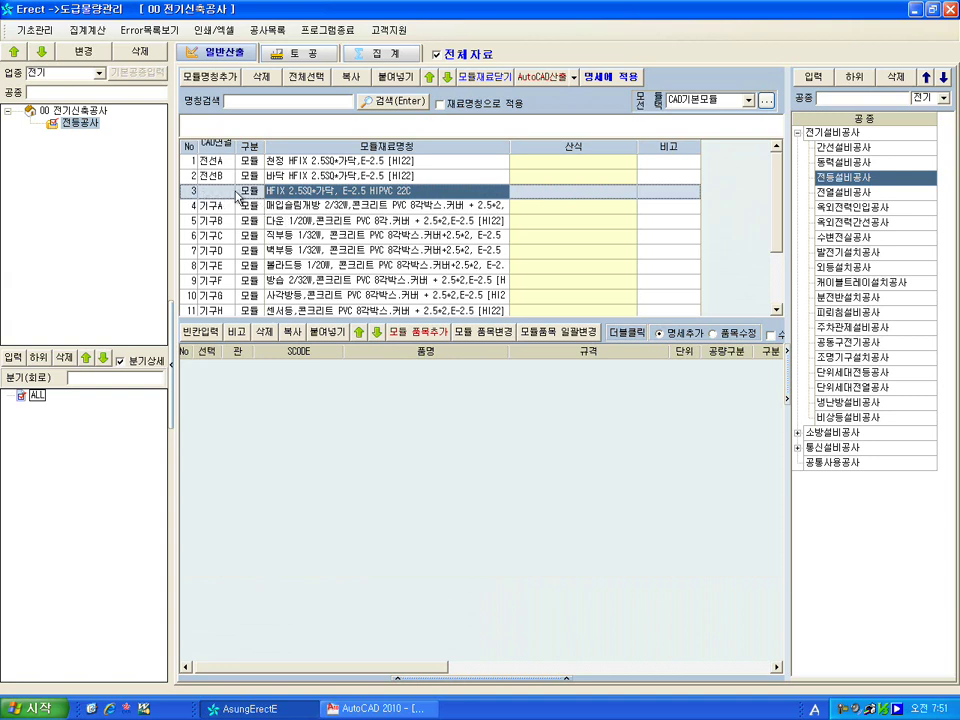
Assign the wiring code 전선C as the new module's CAD link
left_click(213, 194)
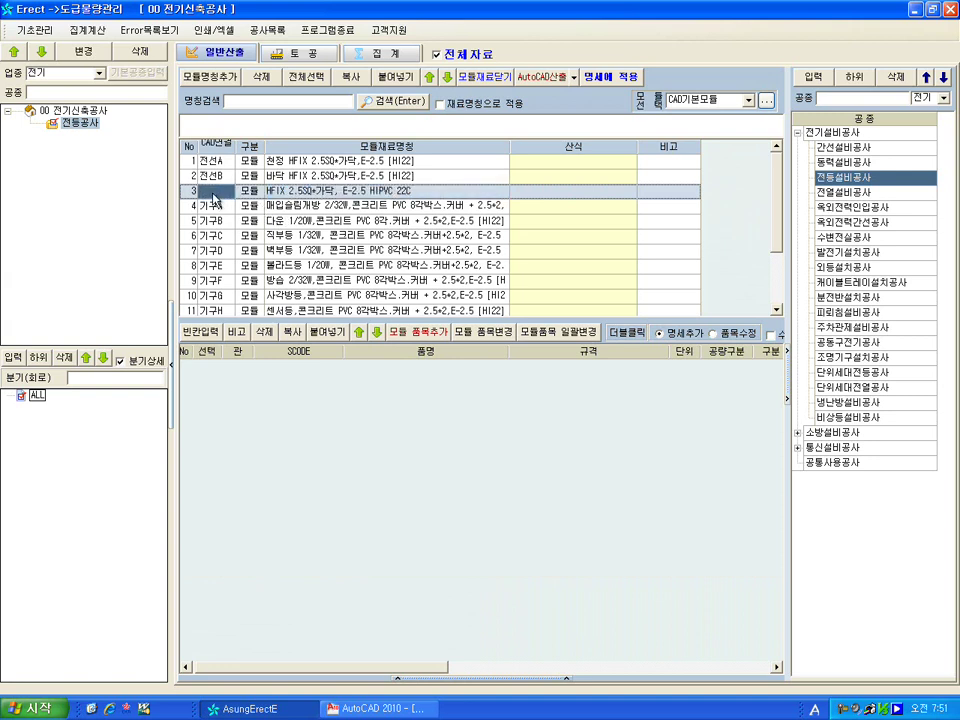
right_click(213, 197)
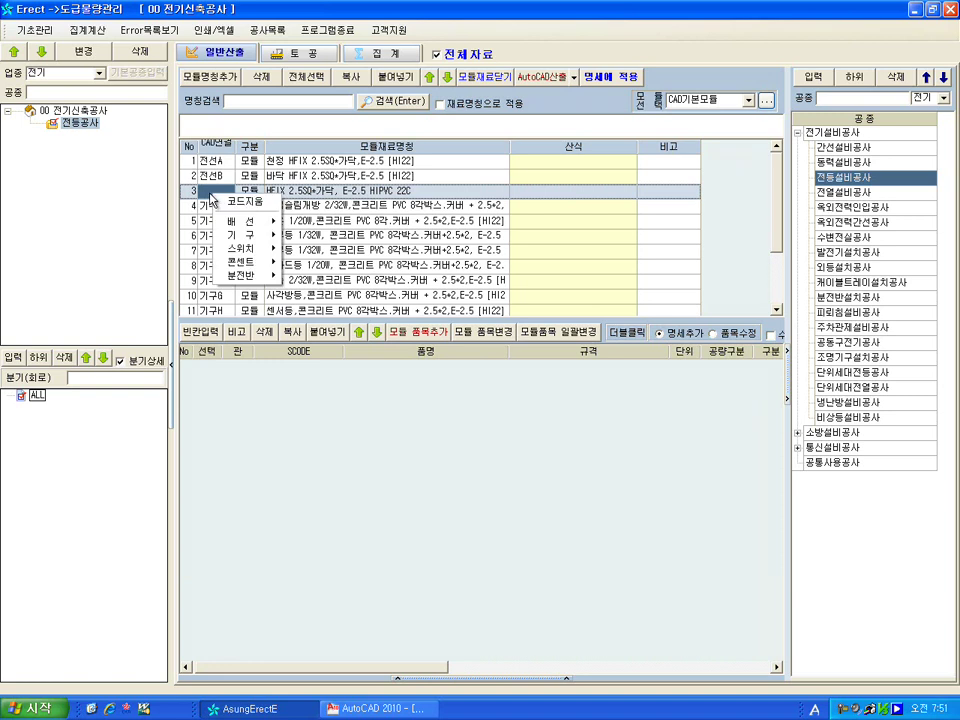
mouse_move(225, 229)
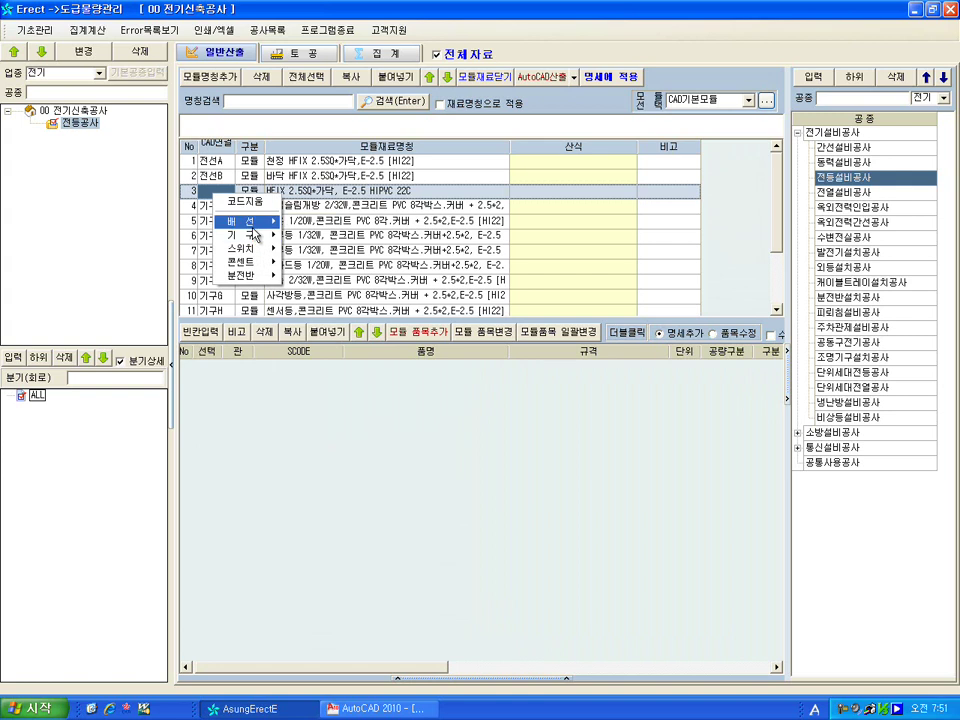
mouse_move(255, 233)
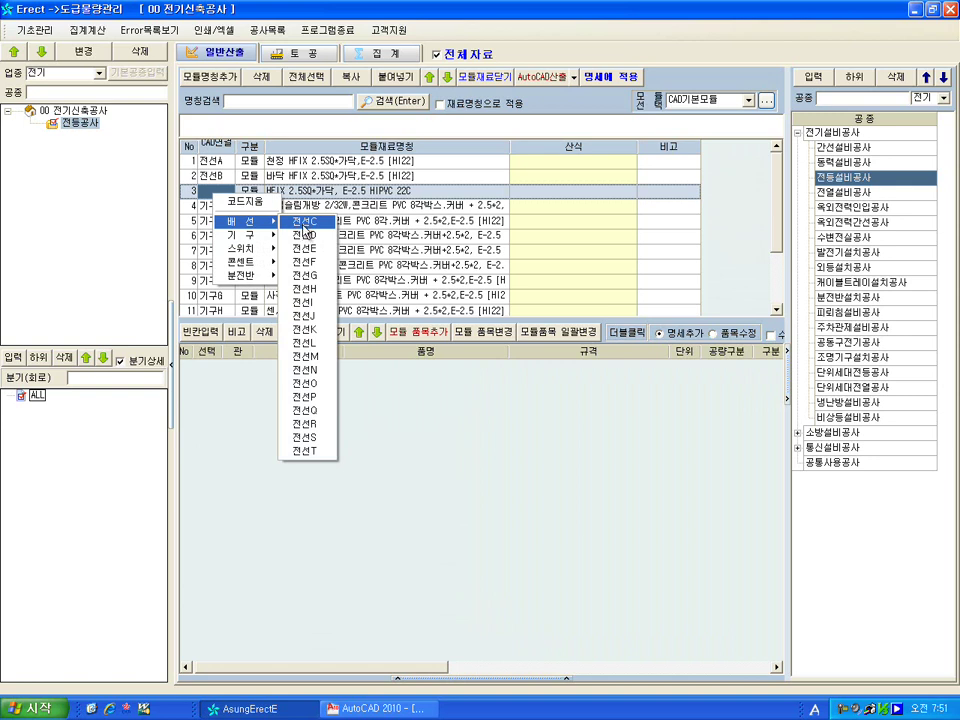
left_click(304, 224)
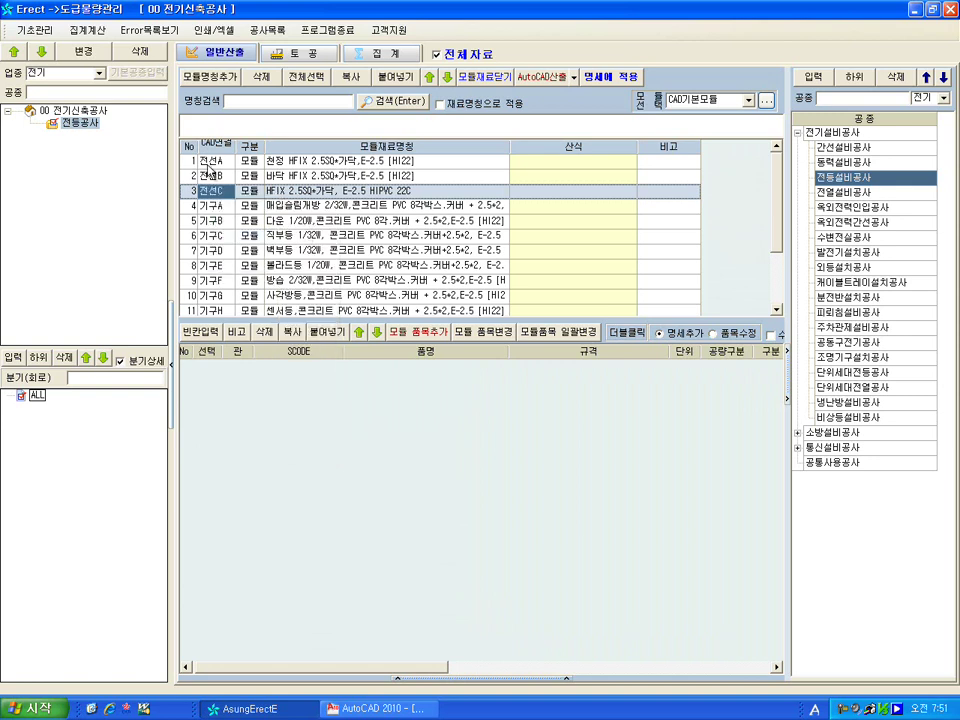
Open the item lookup for adding items to module 전선C and search for 전선관
left_click(294, 193)
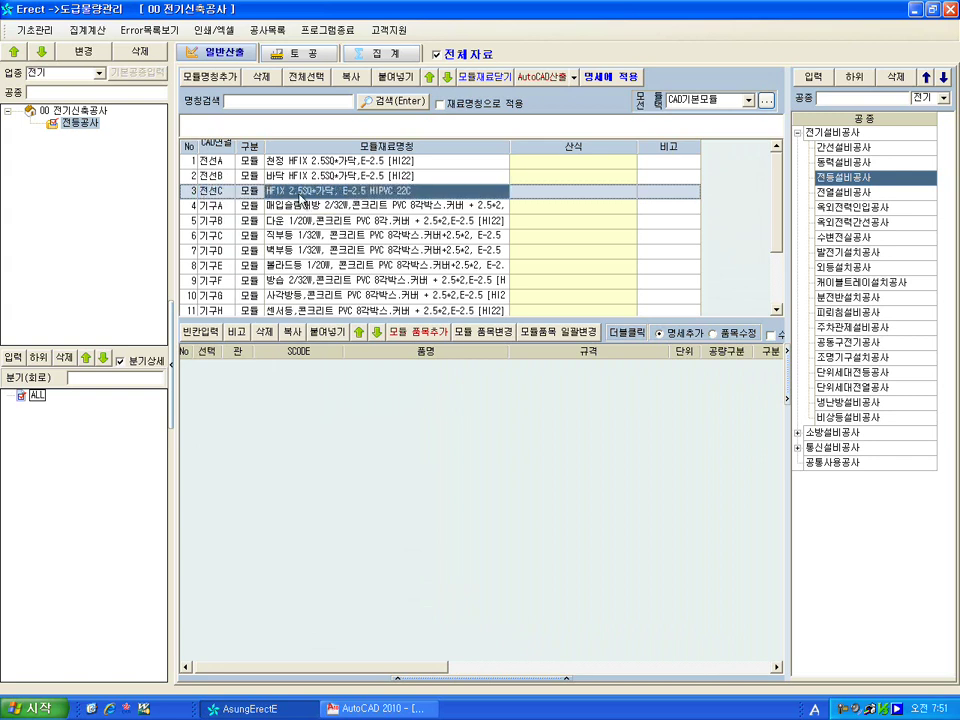
left_click(415, 336)
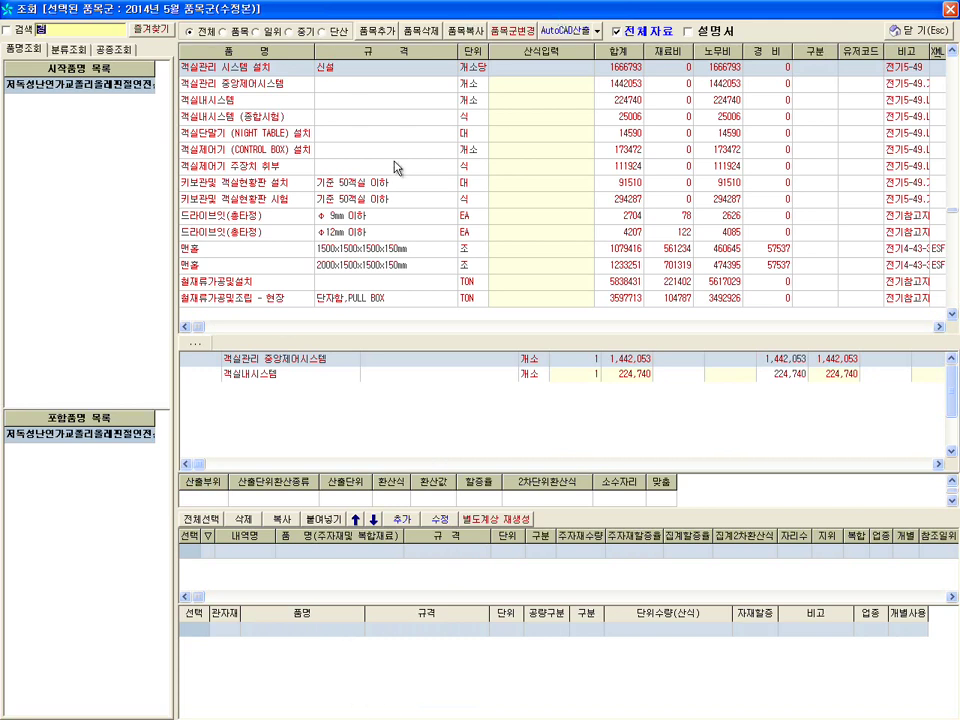
type("전선")
key("Return")
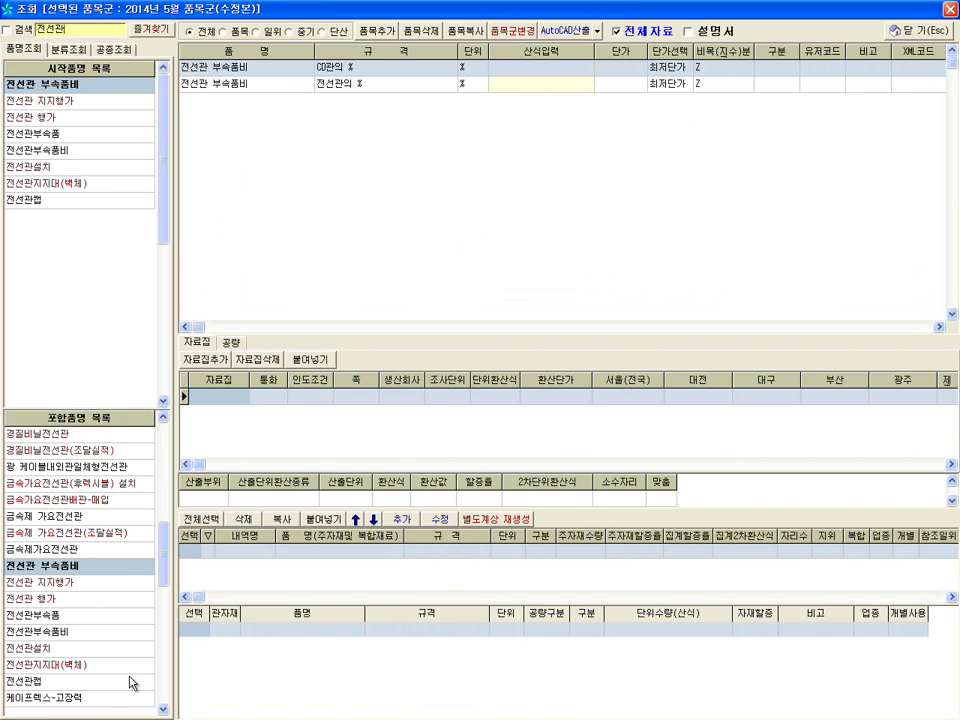
Compare the specifications of the 경질비닐 전선관 material item with the 경질비닐전선관 historical-cost and composite items among the matches containing the search term
left_click(161, 420)
left_click(162, 419)
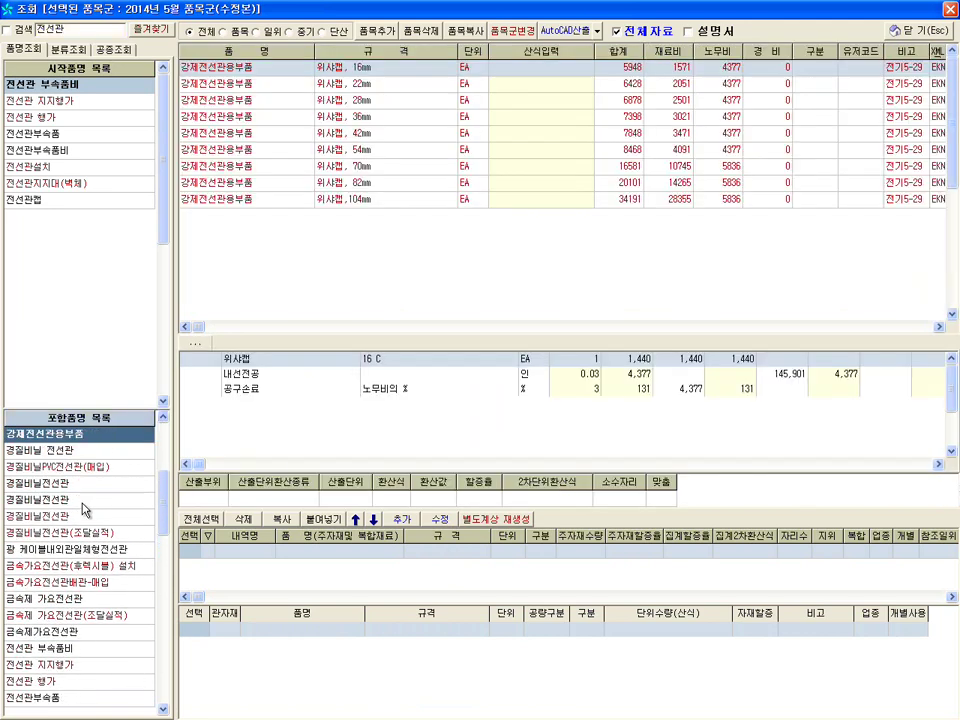
left_click(85, 451)
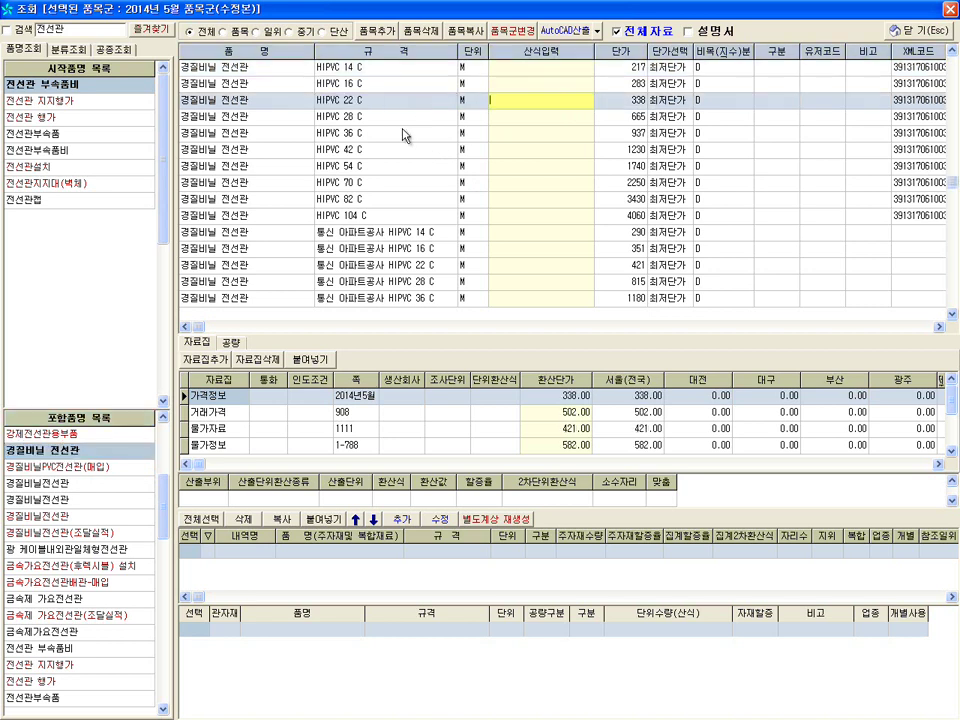
left_click(88, 486)
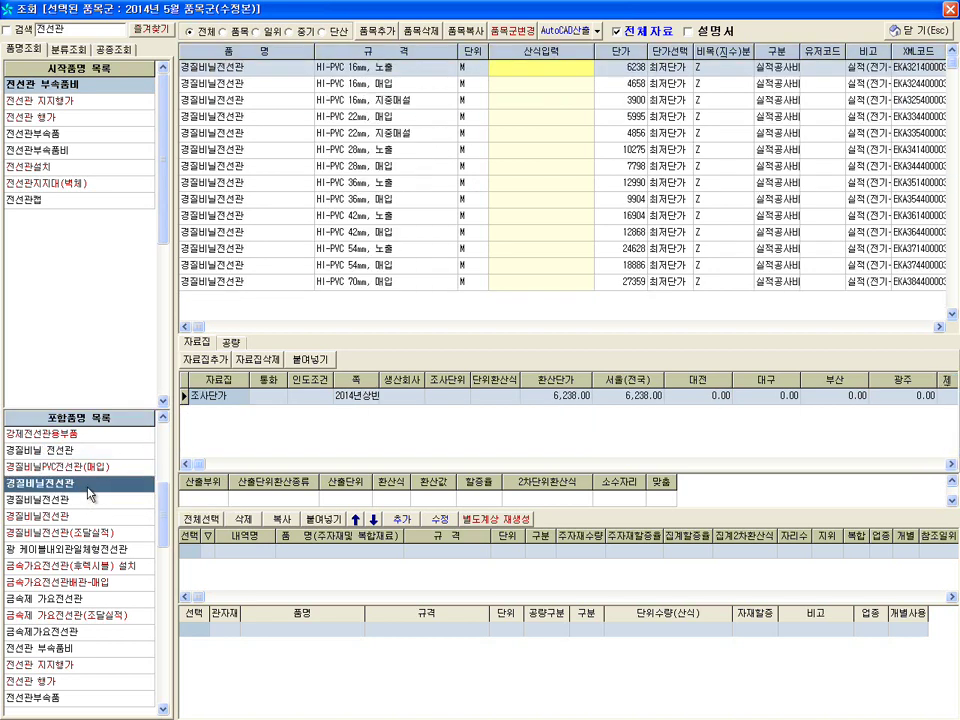
left_click(92, 498)
left_click(90, 486)
left_click(95, 502)
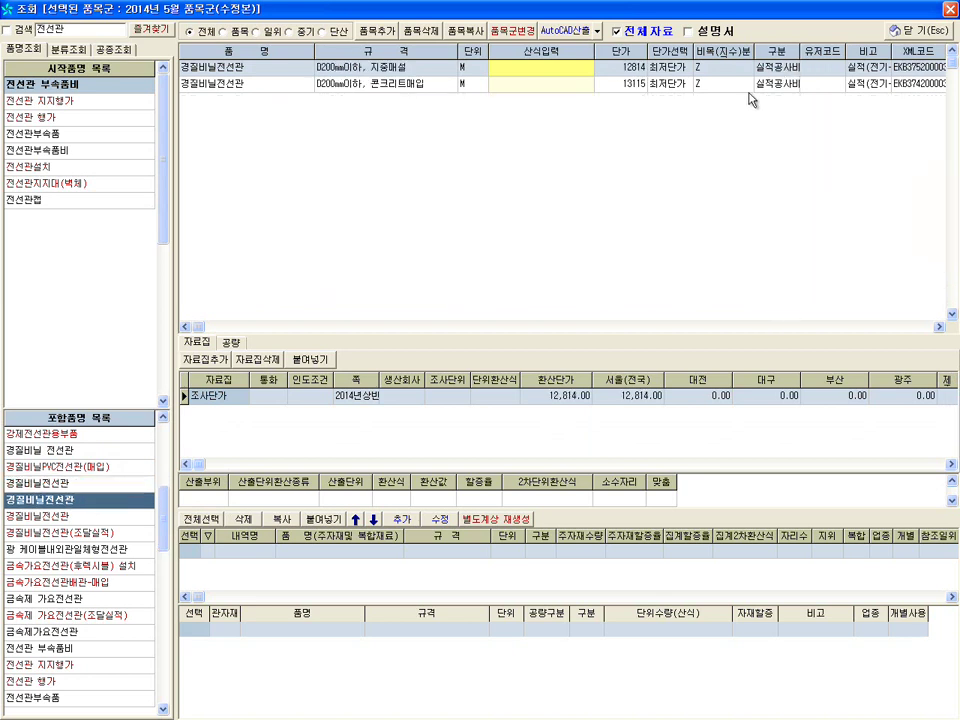
left_click(58, 519)
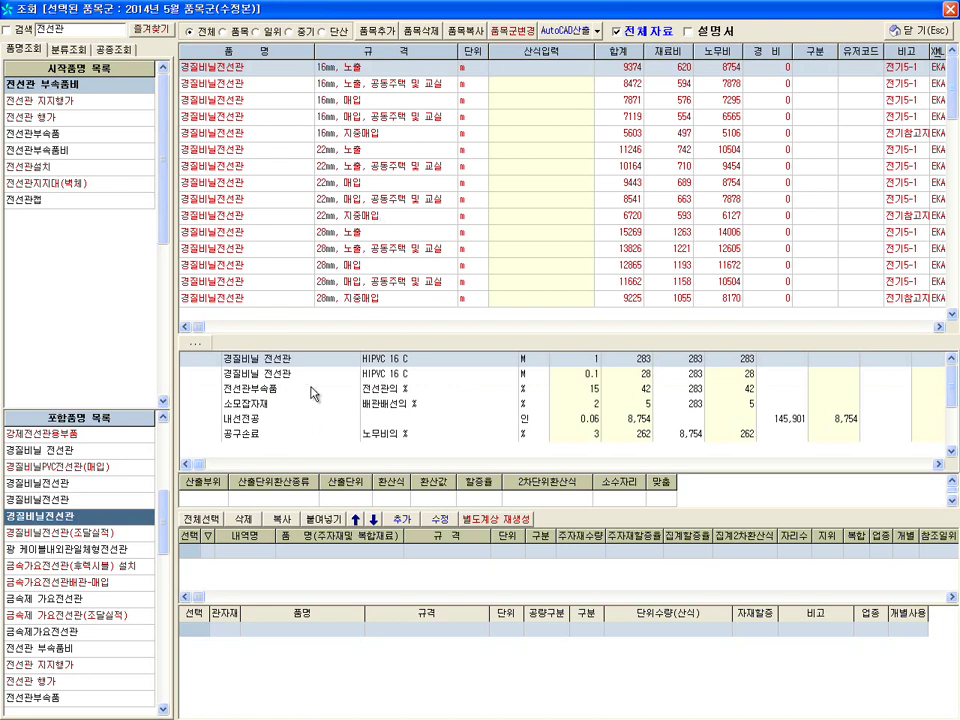
Add the 경질비닐 전선관 HIPVC 22 C item to module 전선C with quantity 1 and leave the item lookup
left_click(100, 452)
left_click(407, 103)
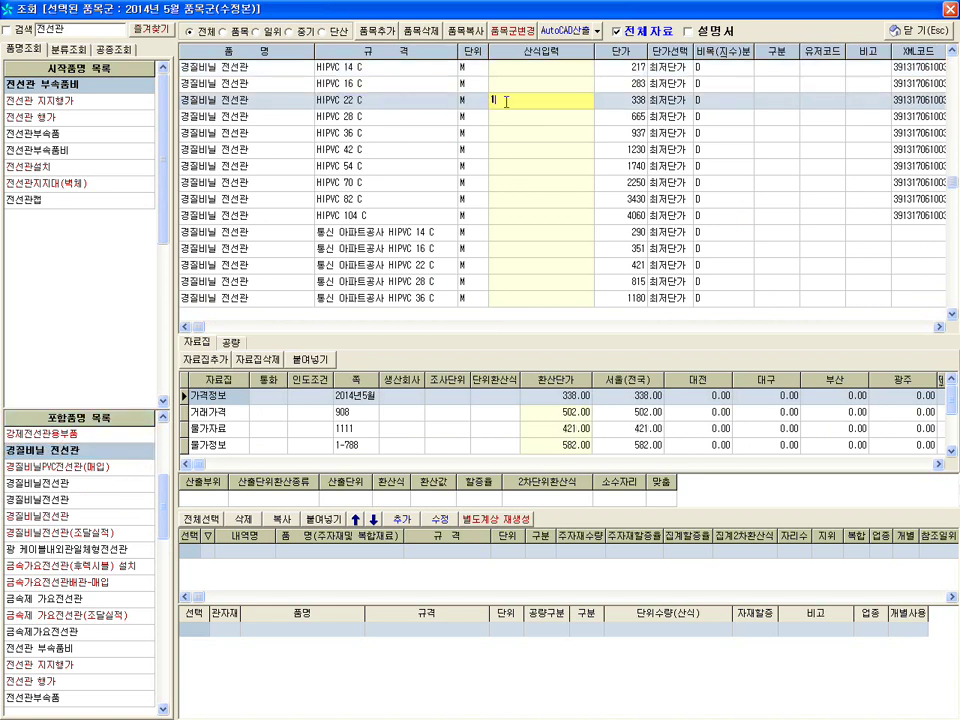
left_click(534, 117)
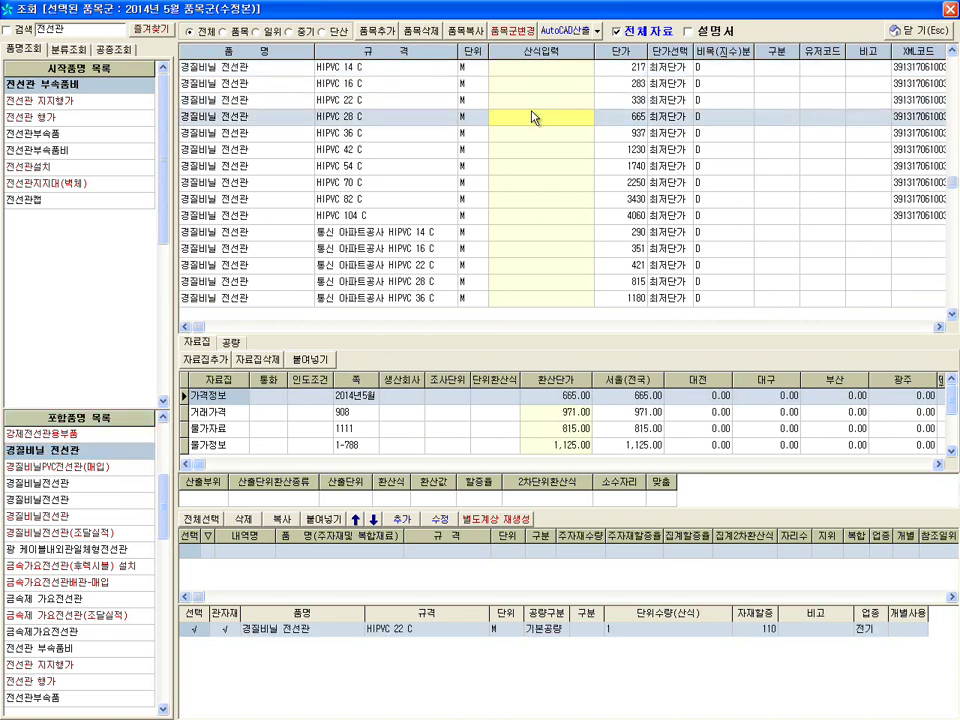
left_click(531, 101)
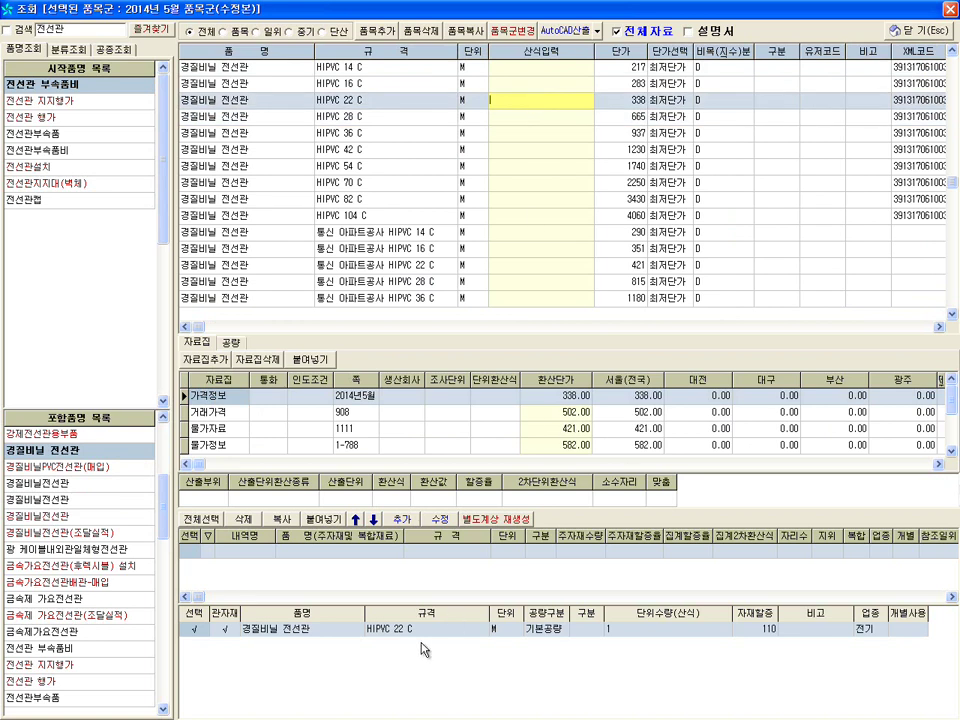
left_click(949, 9)
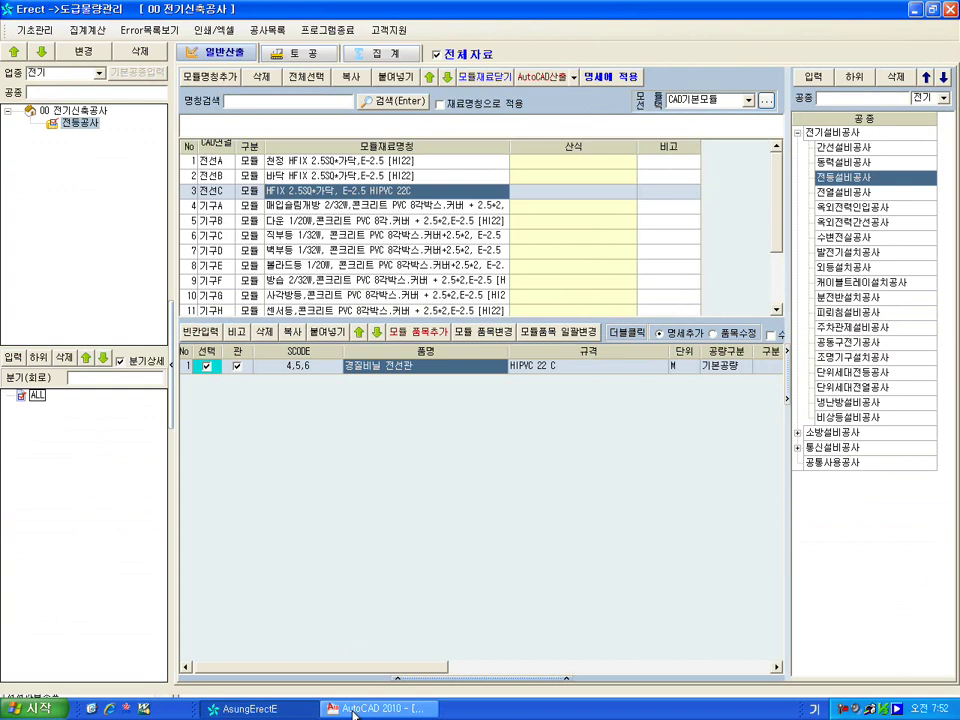
Check the wire types in the AutoCAD note and add the HFIX, 450/750V, 2.5SQ(1.78mm) wire to module 전선C in Erect with quantity 1
left_click(352, 709)
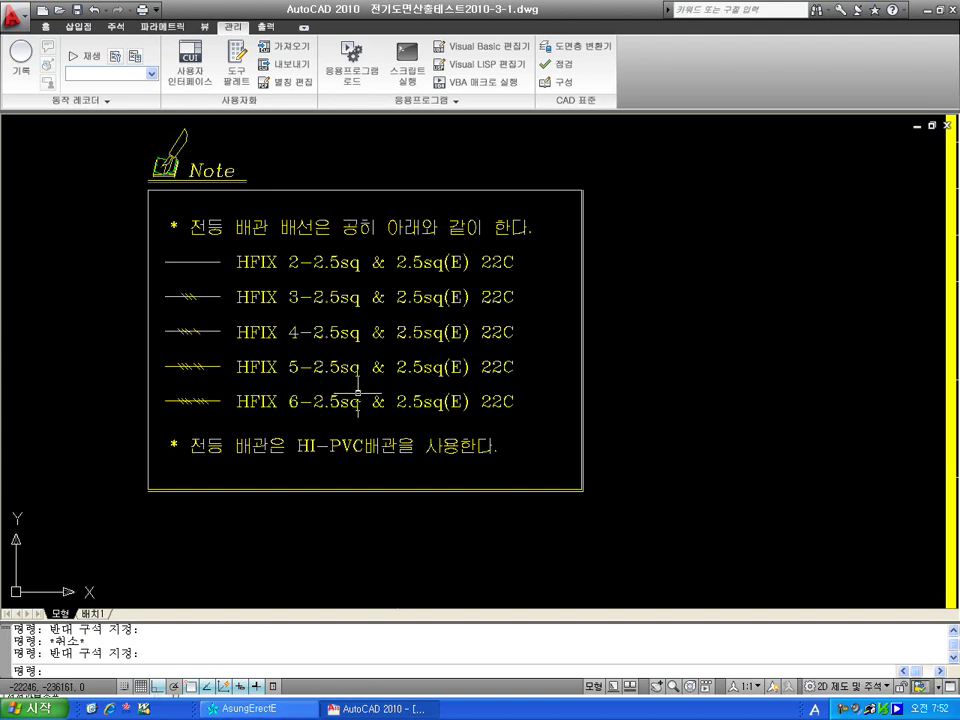
left_click(268, 712)
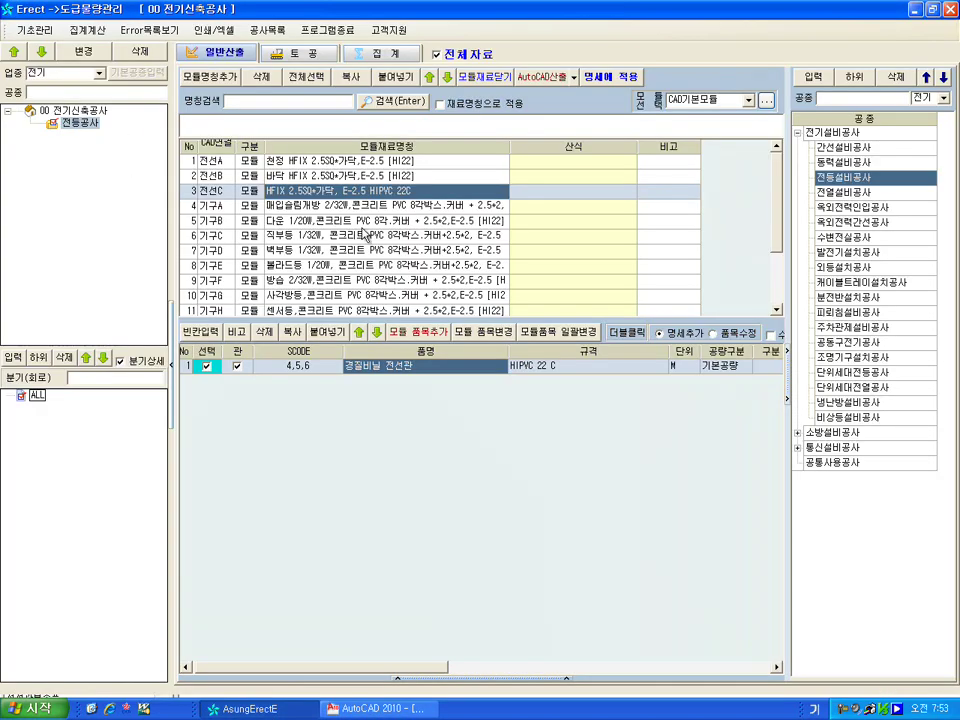
left_click(428, 333)
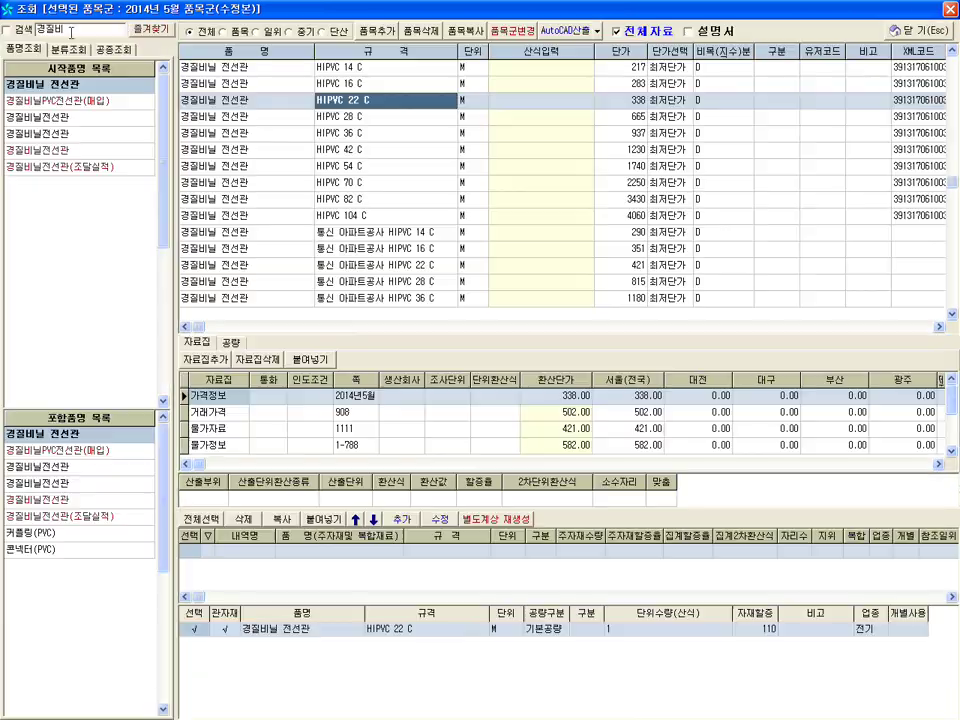
type("ㄱ")
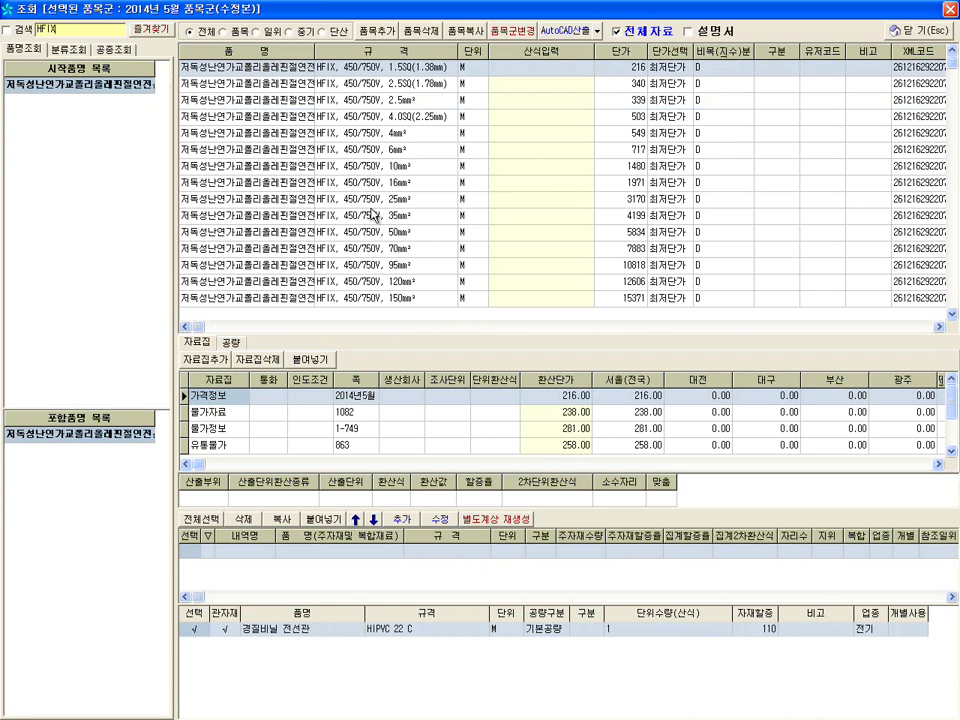
left_click(113, 88)
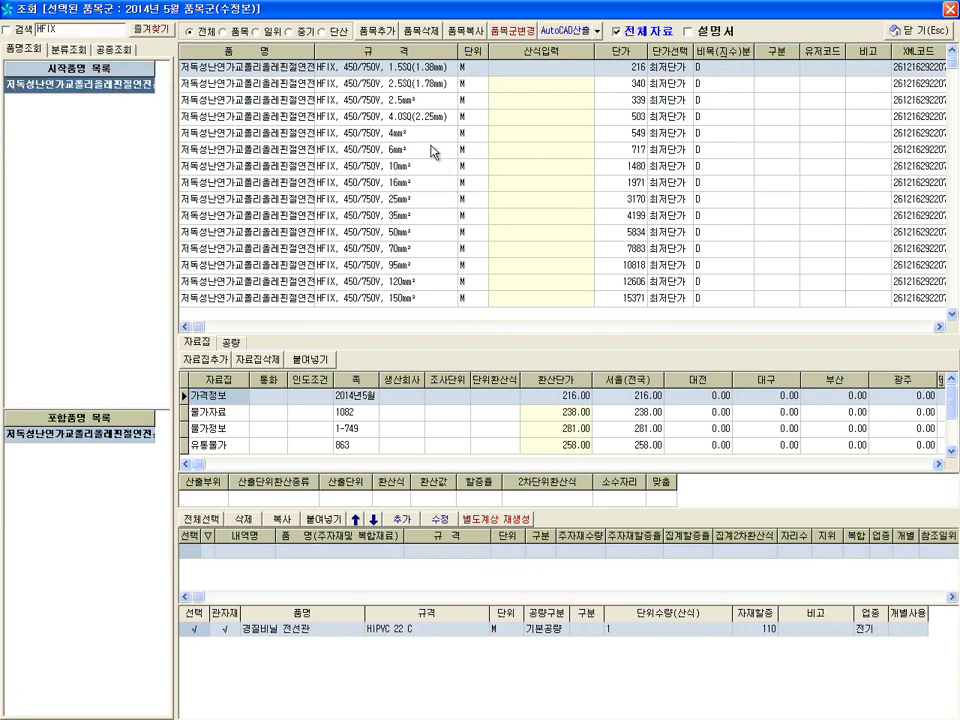
left_click(416, 87)
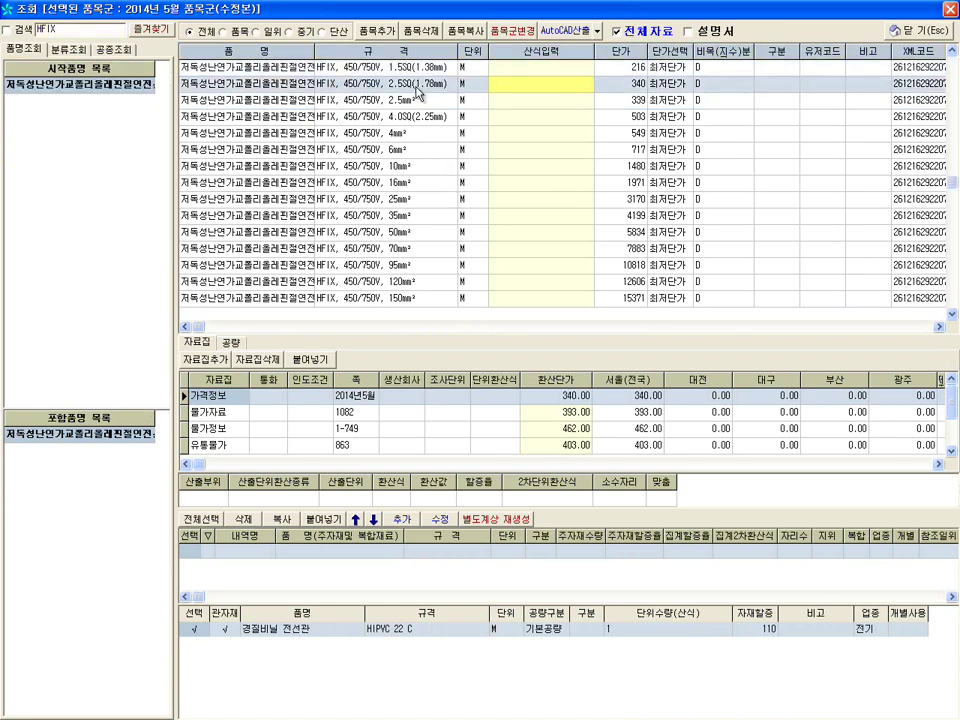
double_click(420, 90)
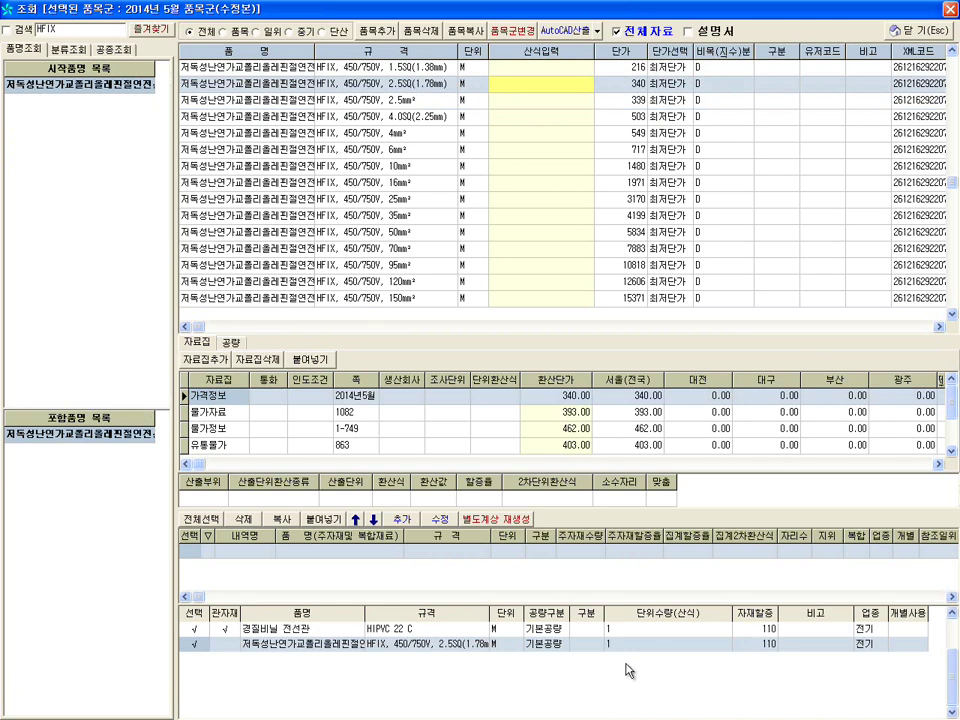
left_click(918, 30)
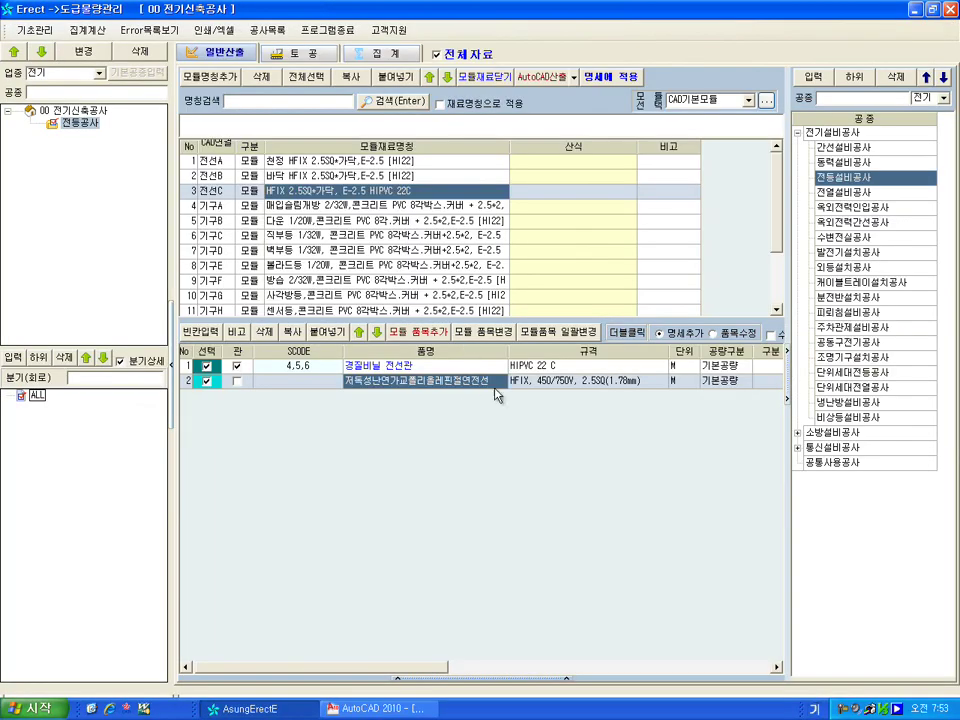
Compare the conduit item's SCODE with the 22C sizes listed for all wiring lines in the AutoCAD note
left_click(300, 366)
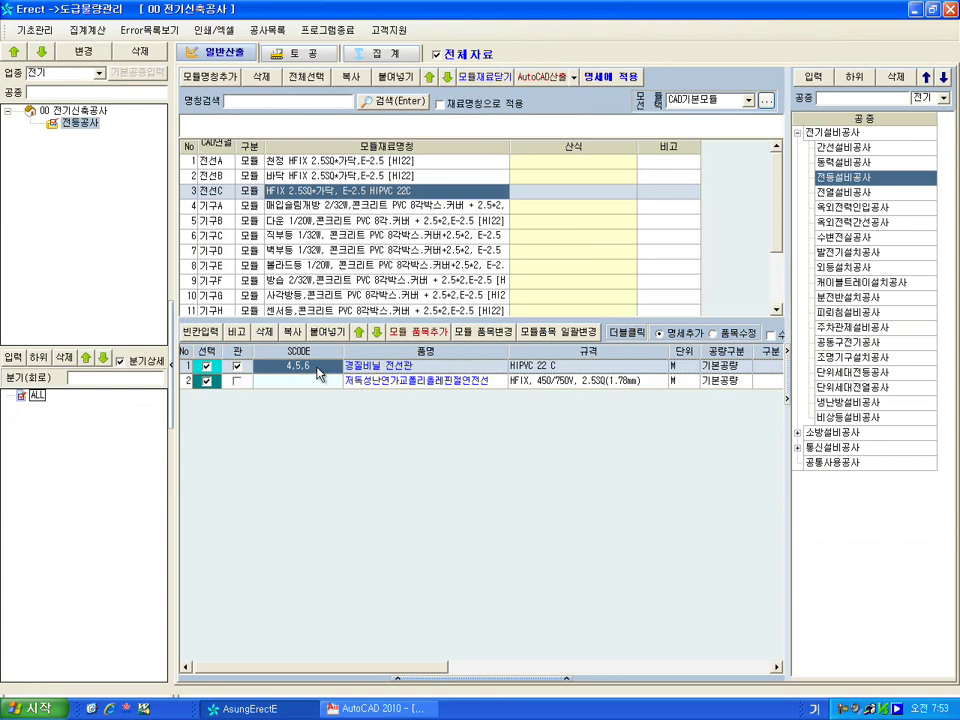
left_click(375, 708)
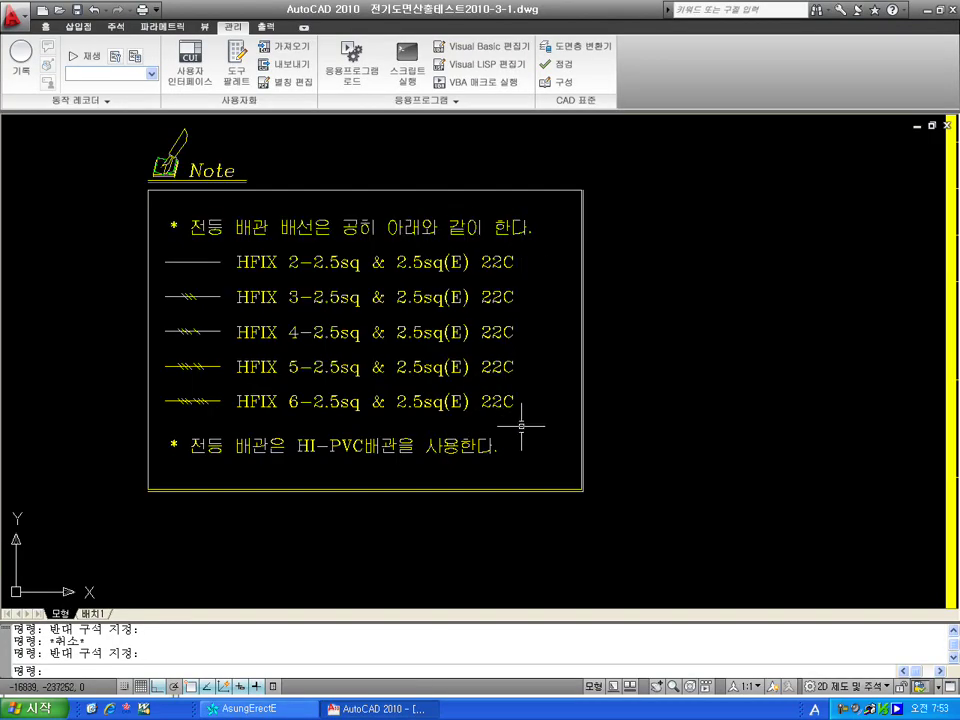
left_click(478, 247)
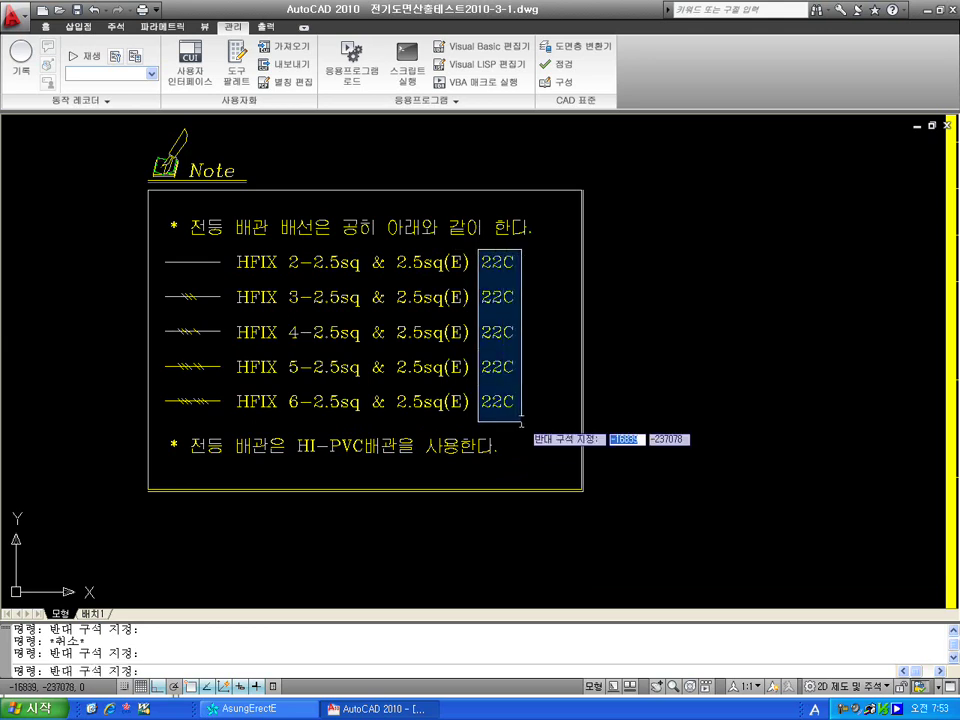
left_click(521, 421)
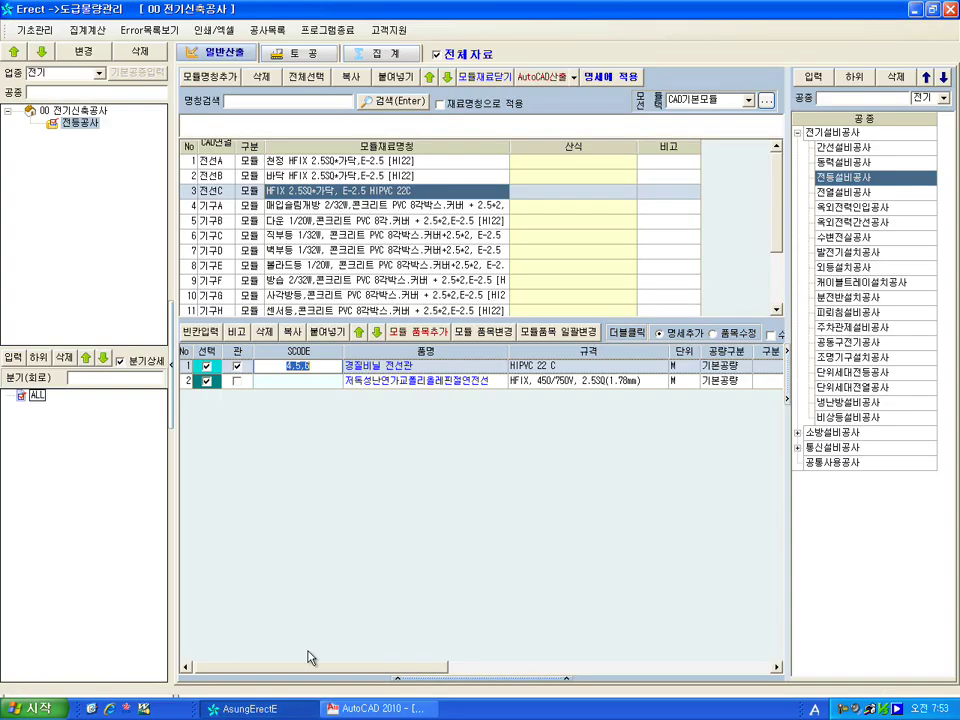
Clear the SCODE of the 경질비닐 전선관 HIPVC 22 C item in module 전선C in Erect
left_click(572, 367)
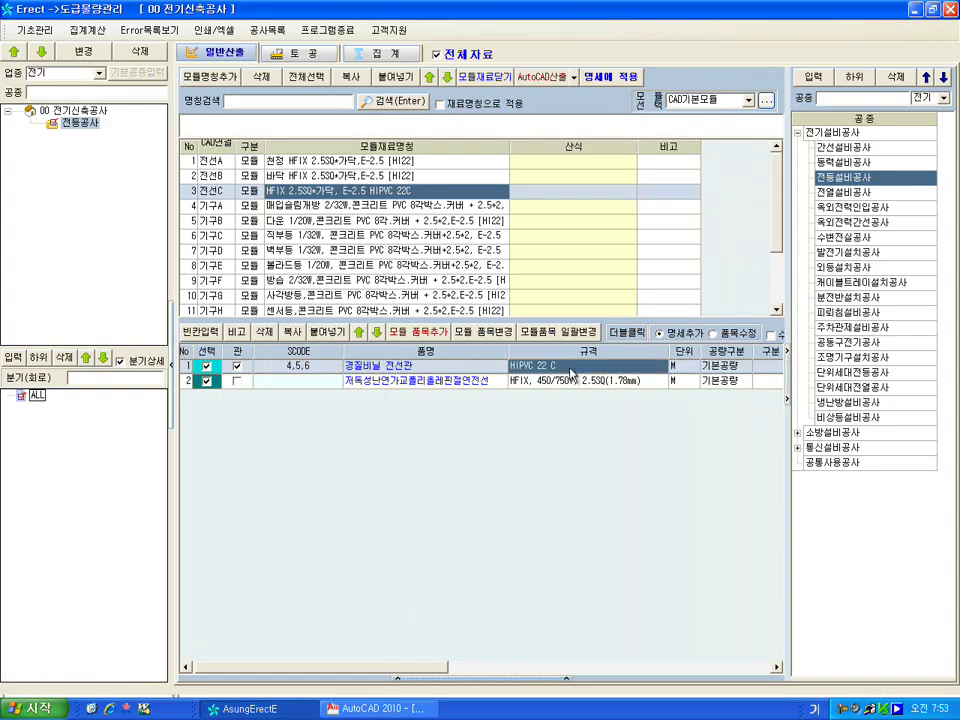
left_click(309, 368)
key("BackSpace")
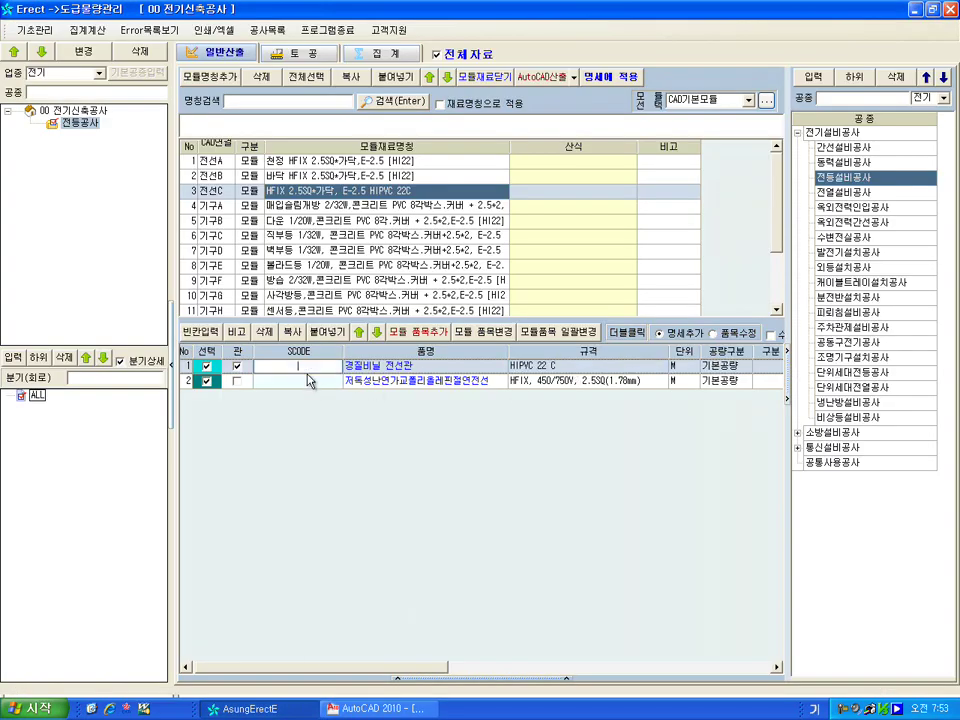
key("Return")
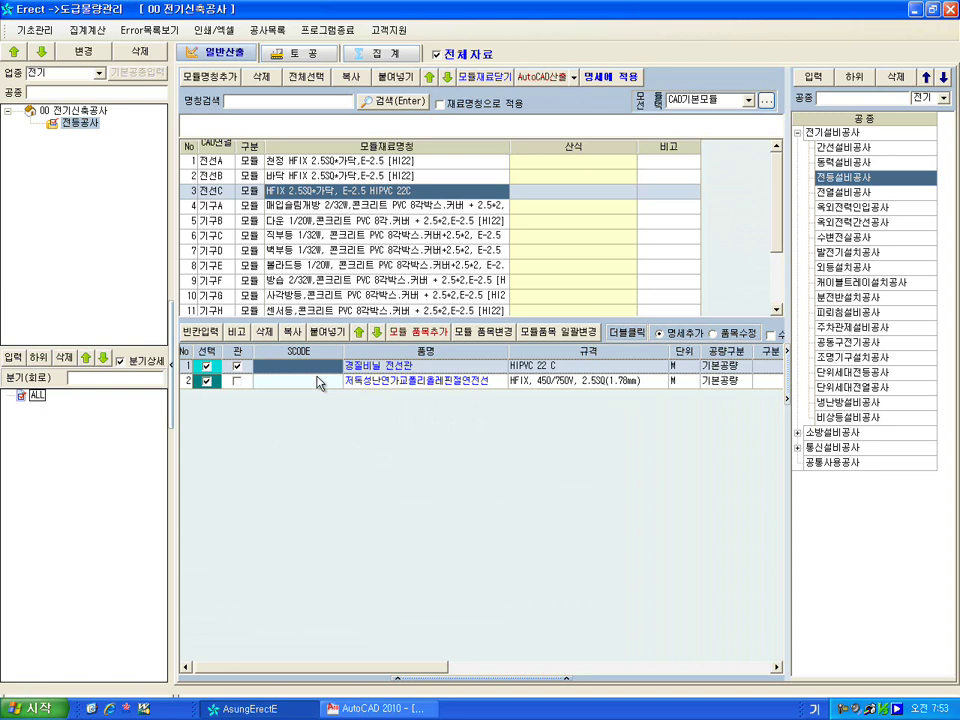
Examine the 2.5sq(E) earth wire entry of the six-core HFIX line in the AutoCAD note
left_click(388, 383)
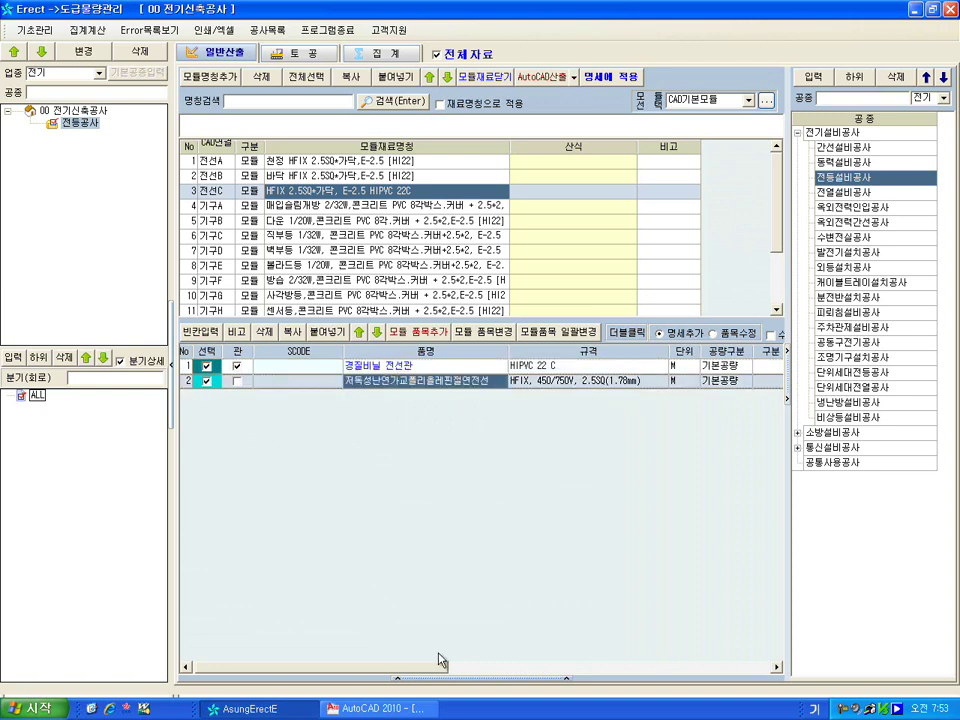
mouse_move(423, 672)
left_mouse_down()
mouse_move(485, 676)
mouse_move(410, 677)
left_mouse_up()
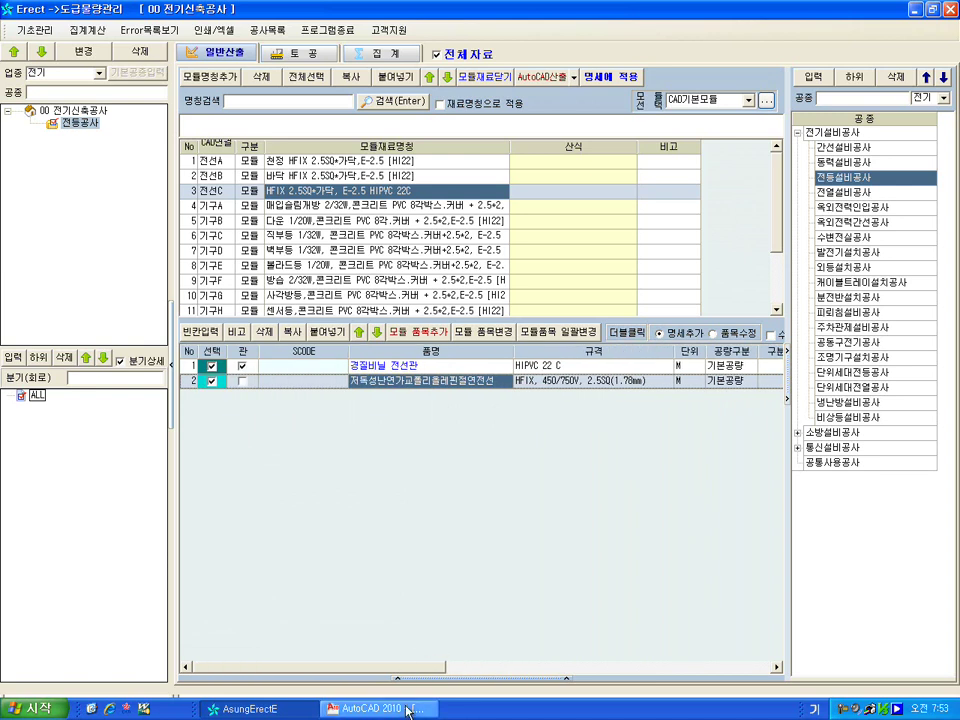
left_click(375, 708)
left_click(460, 424)
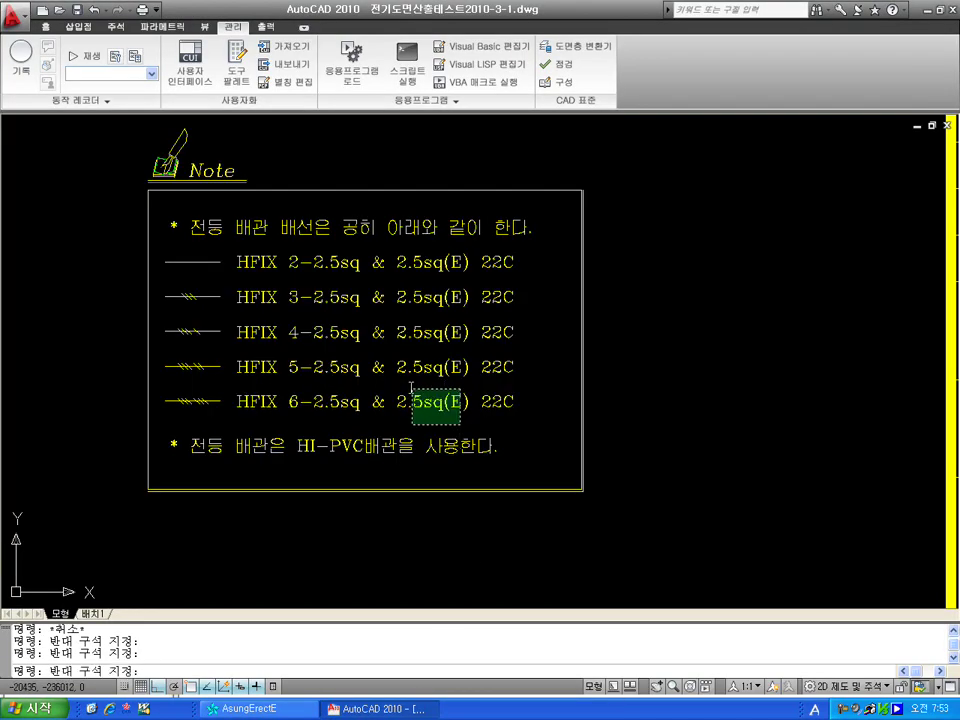
left_click(406, 386)
left_click(435, 412)
key("Escape")
key("Escape")
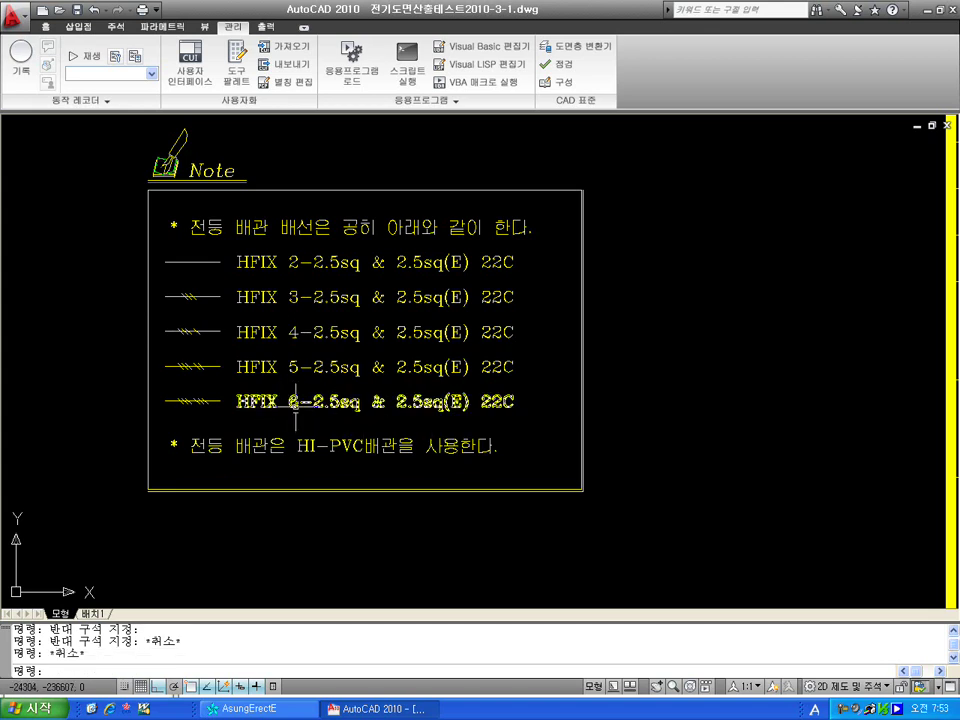
Set the SCODE of the HFIX 2.5SQ wire item in module 전선C to 접지 in Erect
left_click(250, 708)
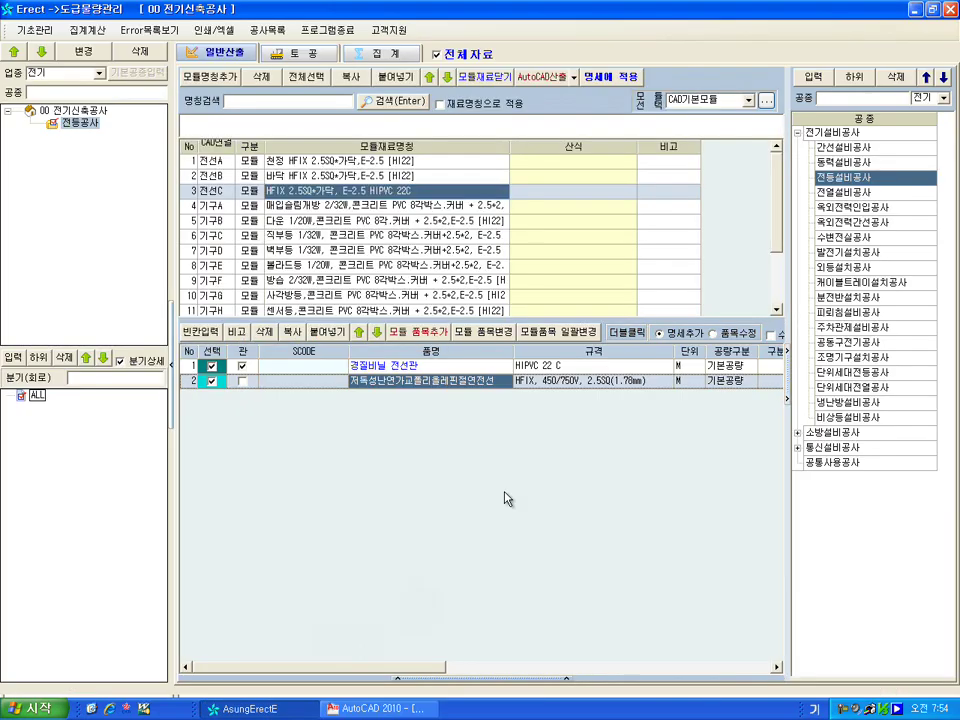
left_click(600, 388)
left_click(762, 384)
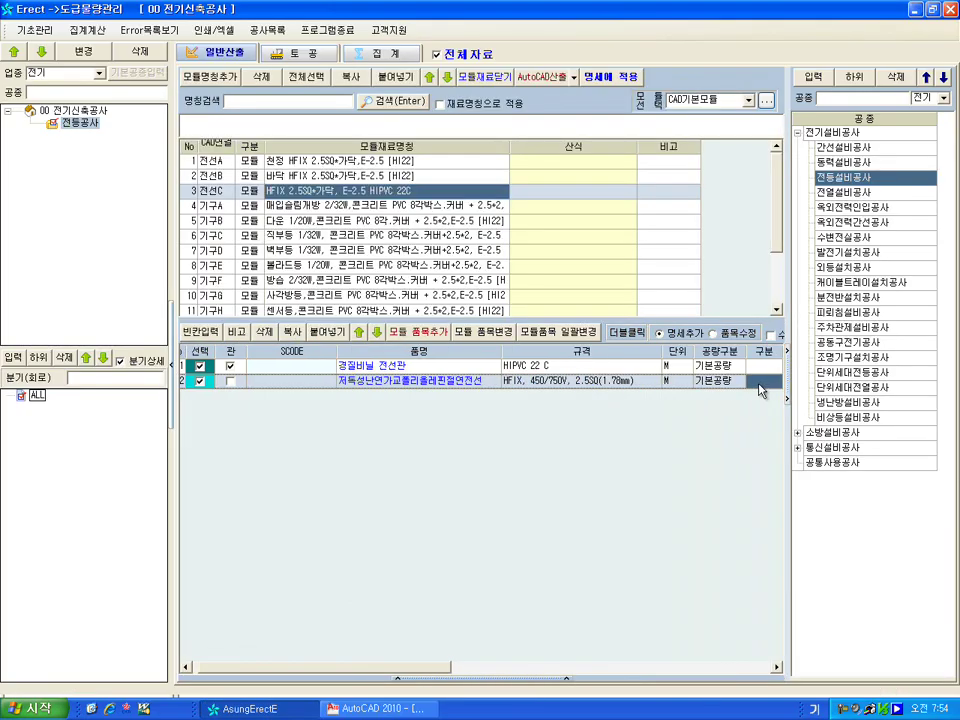
left_click(298, 384)
key("Return")
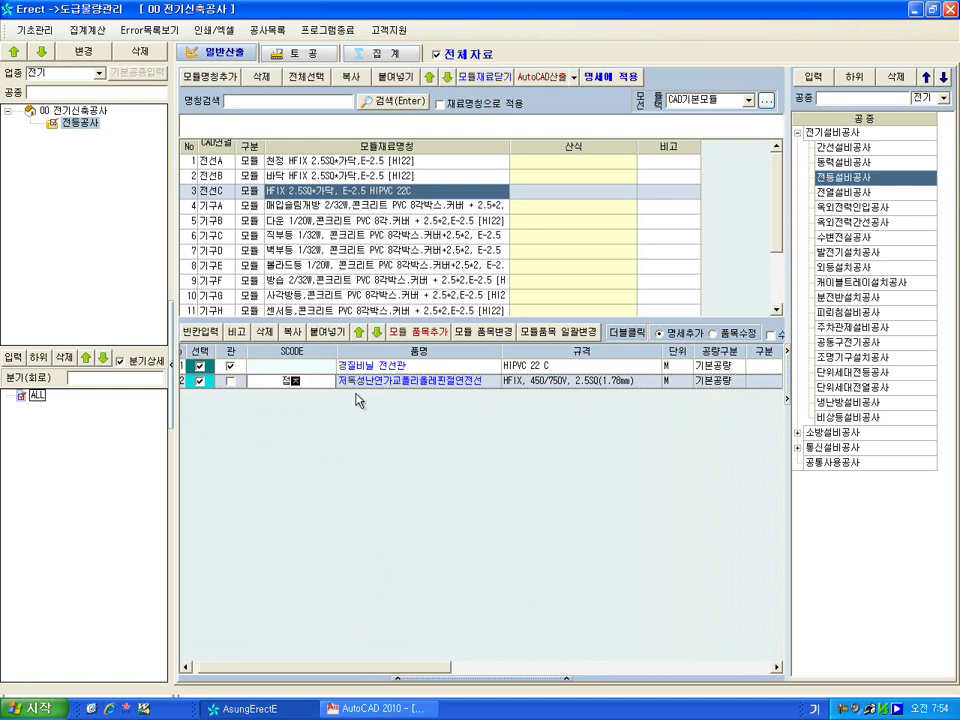
key("Return")
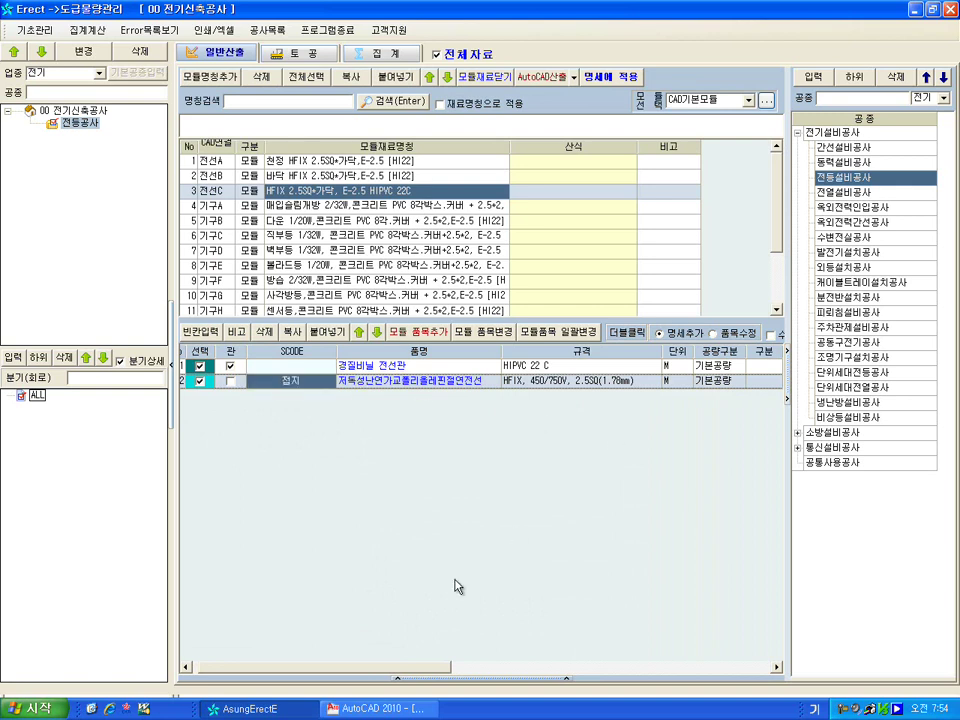
Duplicate the 접지 HFIX 2.5SQ wire item in module 전선C and set the copy's SCODE to 전선
mouse_move(428, 671)
left_mouse_down()
mouse_move(537, 673)
mouse_move(445, 673)
left_mouse_up()
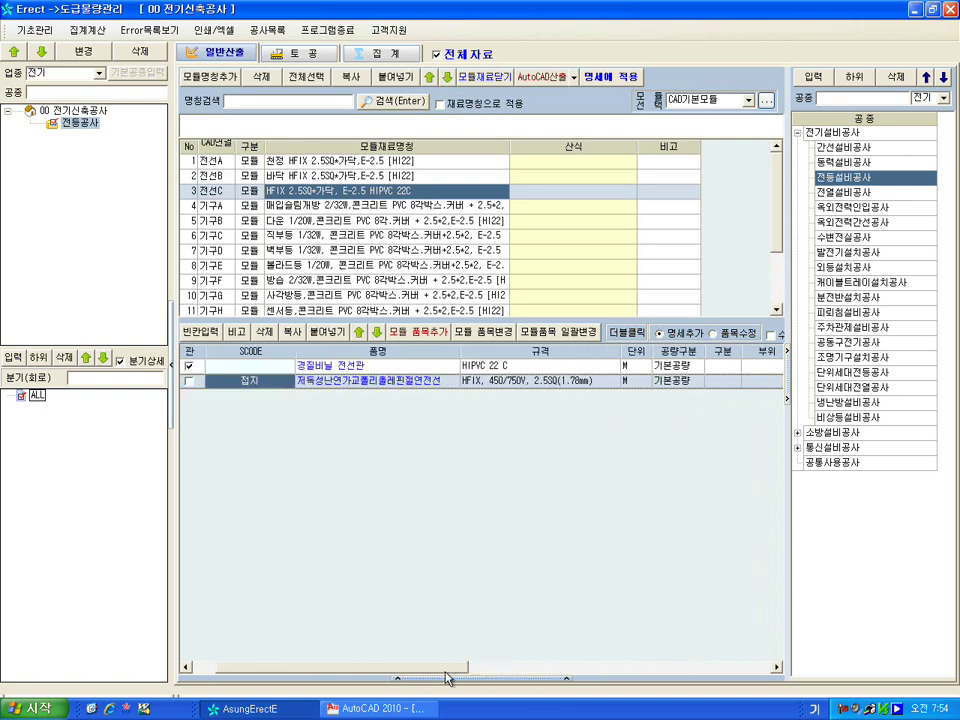
left_click(368, 382)
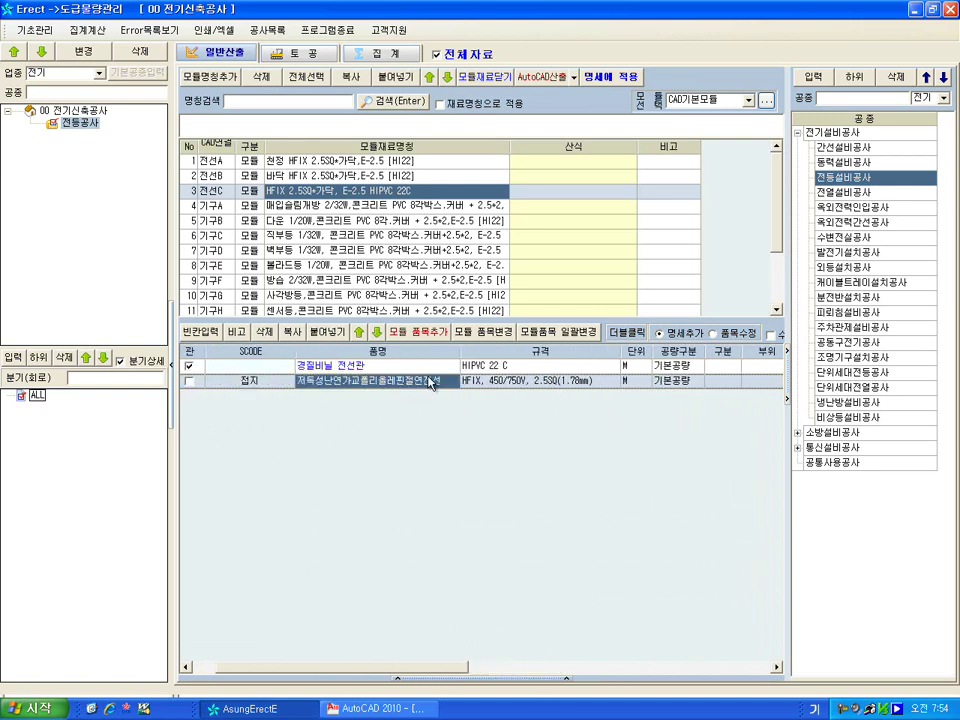
left_click(290, 332)
left_click(330, 332)
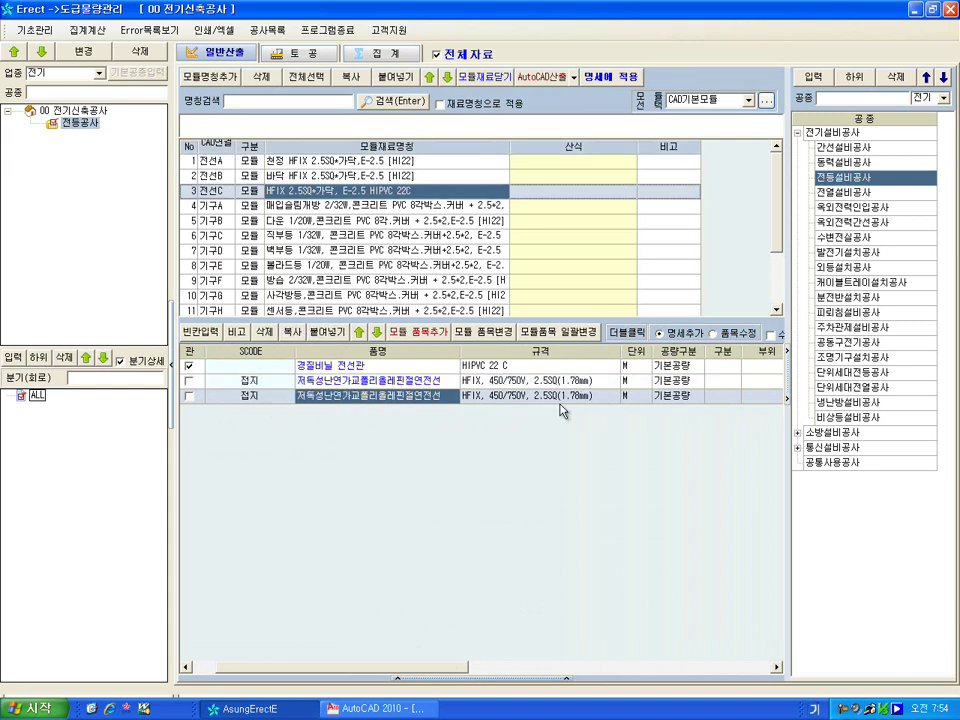
left_click(270, 398)
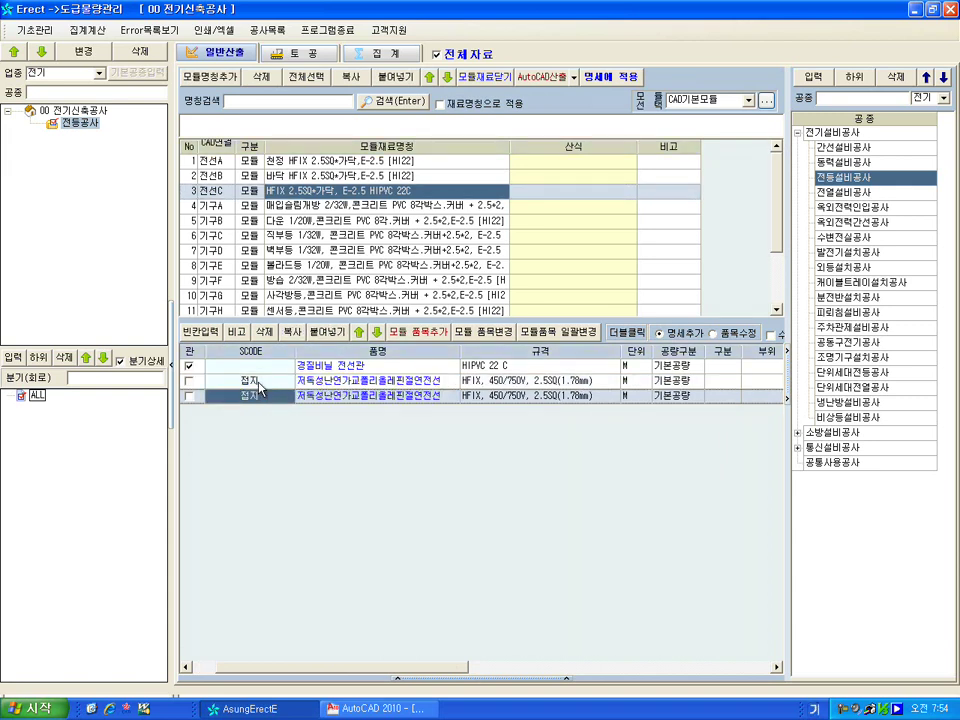
key("F2")
type("전선")
key("Return")
Set the unit quantity formula (단위수량) of the 전선 wire item to {가닥수}
left_click_drag(420, 673, 540, 673)
left_click(573, 403)
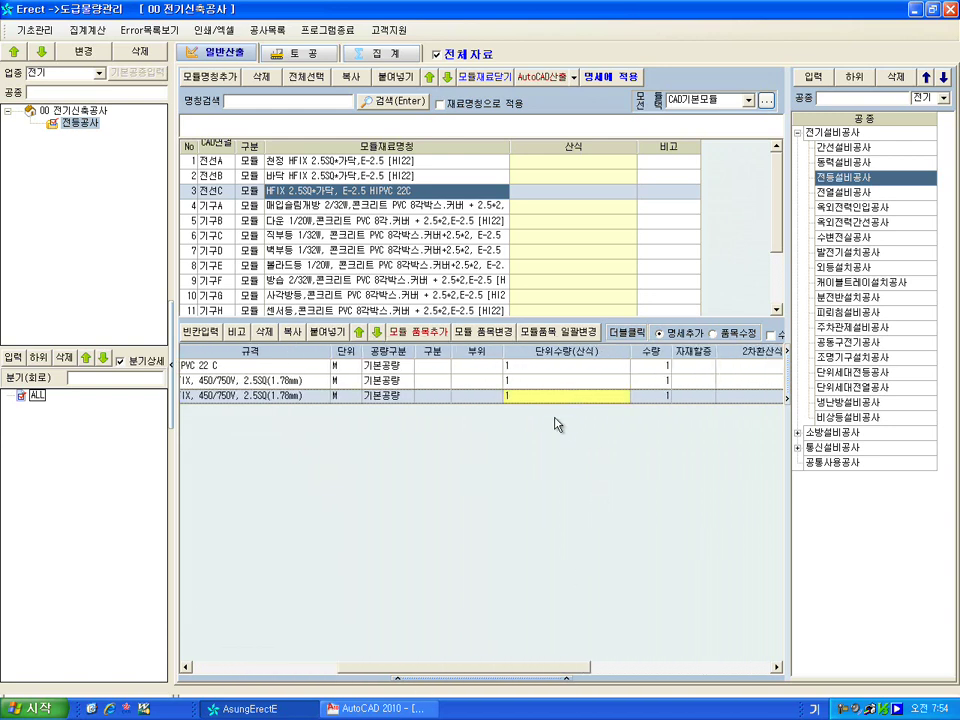
key("BackSpace")
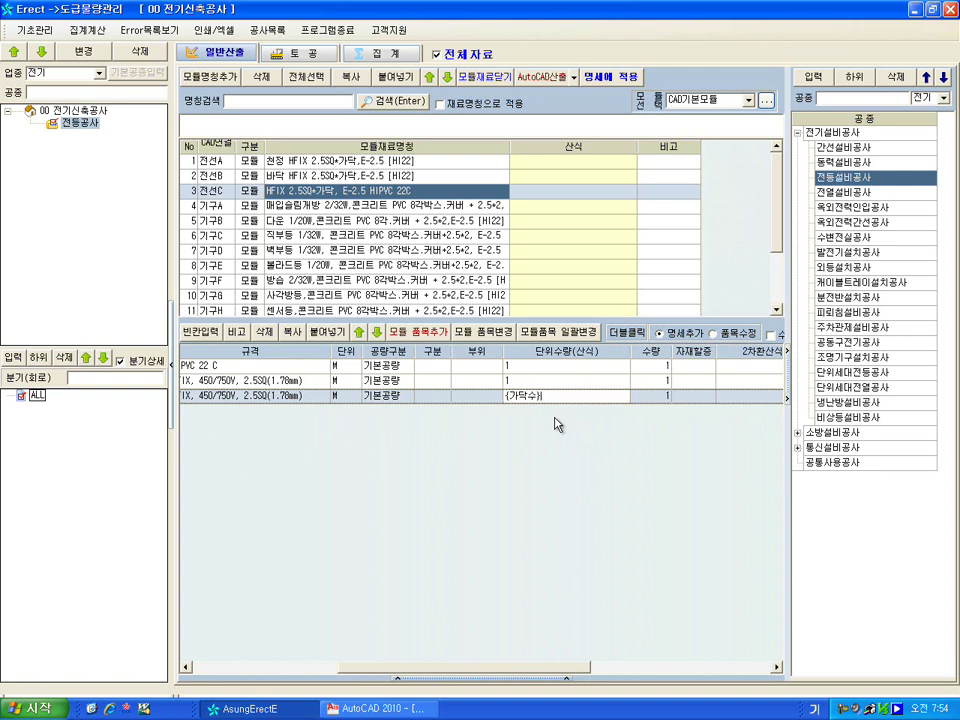
key("Return")
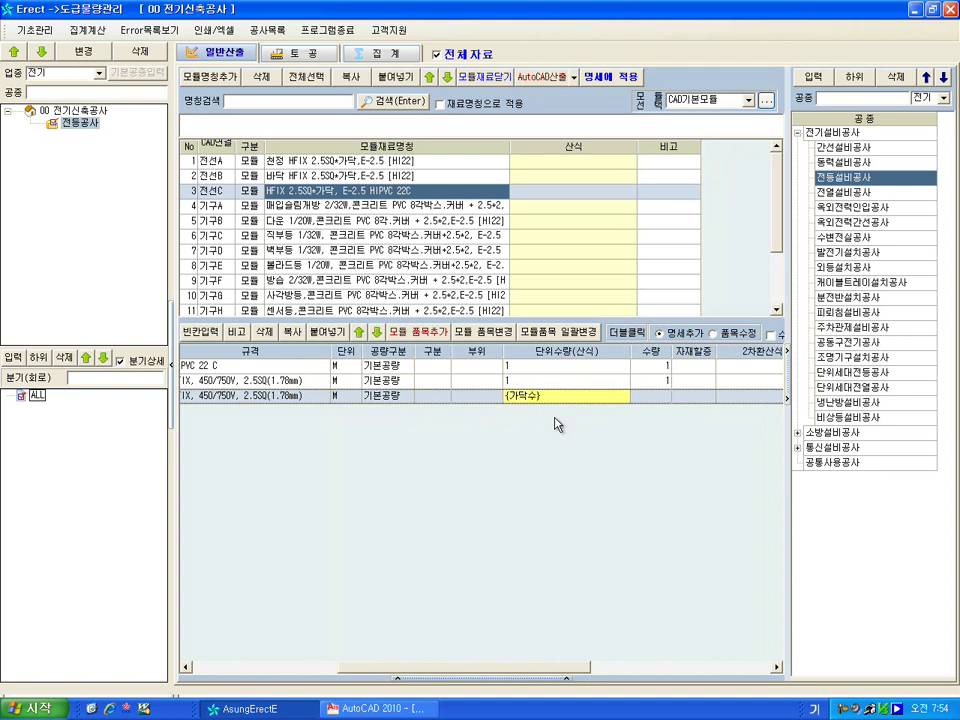
Switch to AutoCAD and examine the strand-count marks on the wiring line below room 방14 in the lighting plan
left_click(375, 708)
scroll(440, 326, "down", 5)
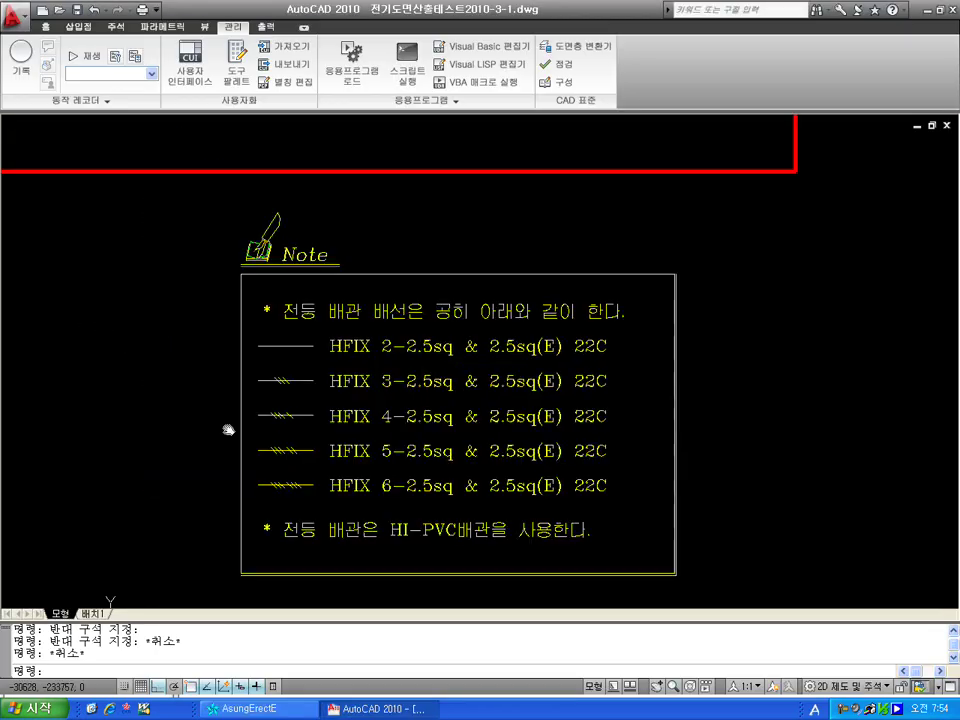
scroll(447, 243, "up", 6)
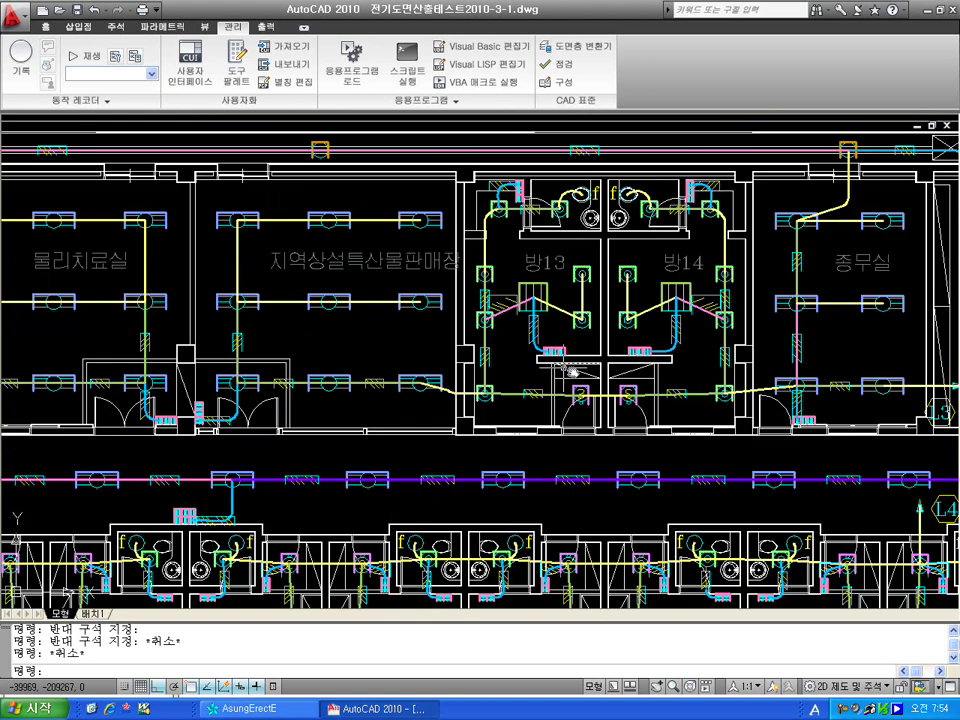
scroll(608, 425, "up", 3)
left_click_drag(784, 514, 465, 437)
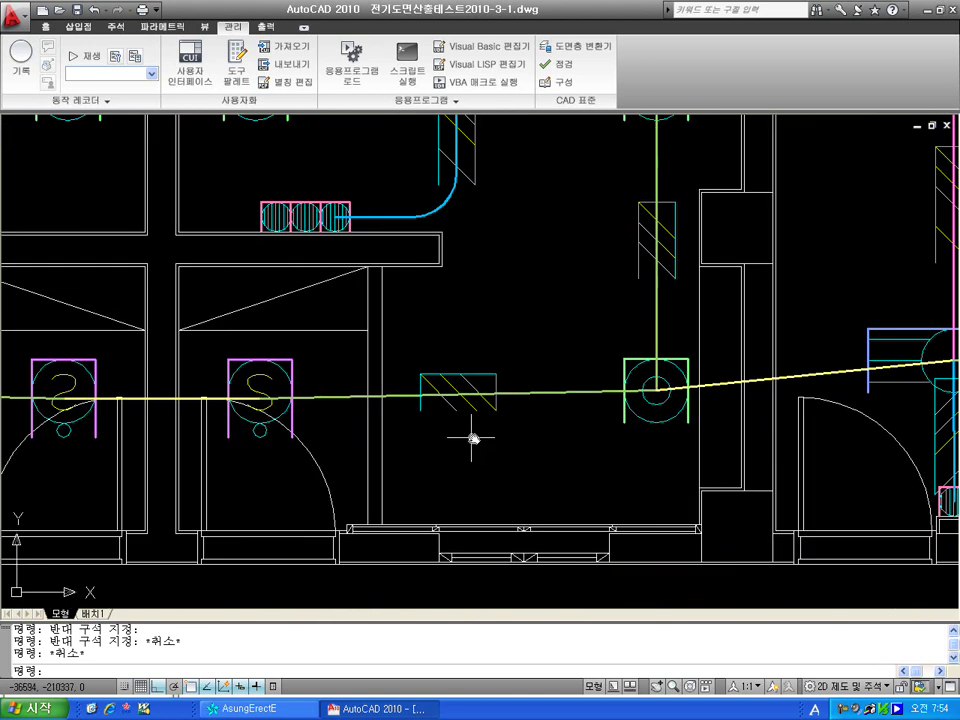
mouse_move(470, 408)
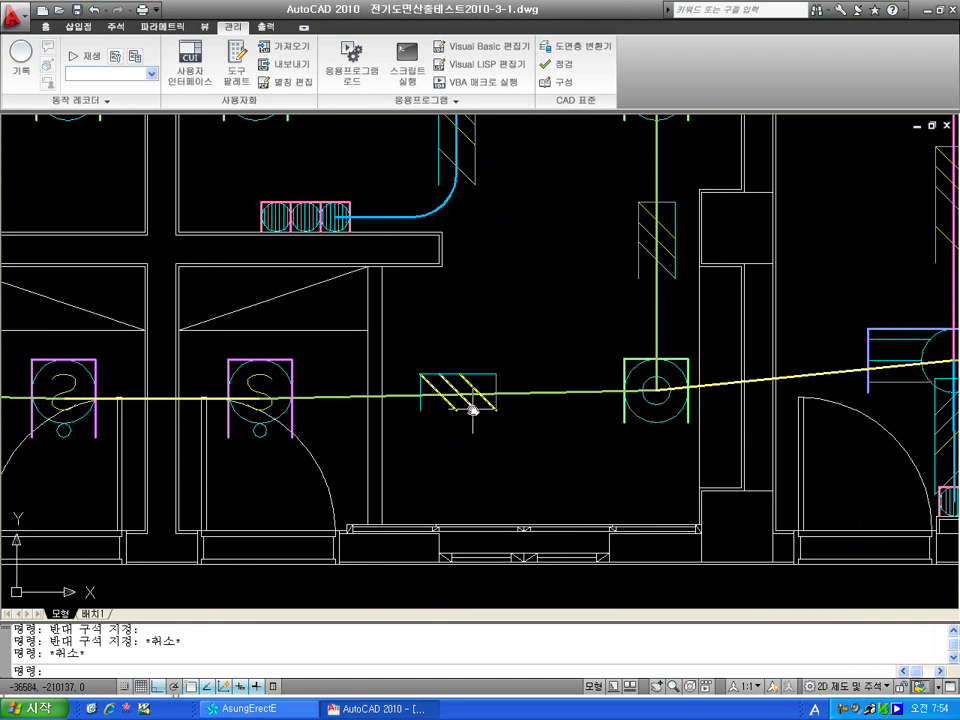
Switch back to Erect and review the conduit, 접지 and 전선 items of module 전선C
left_click(352, 700)
left_click(472, 400)
left_click(280, 400)
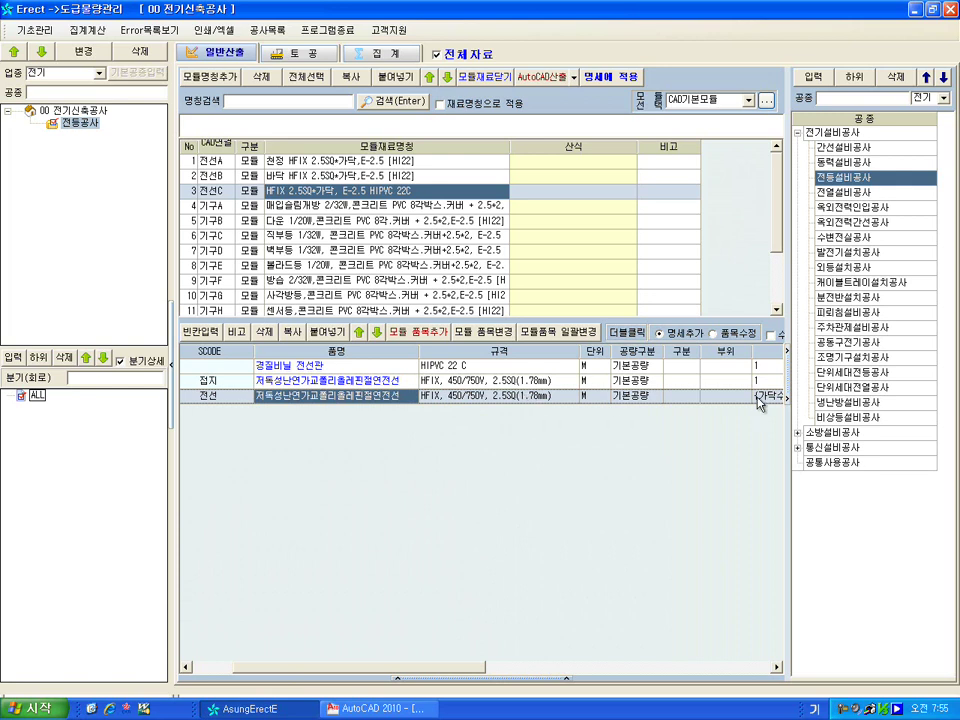
left_click_drag(383, 666, 340, 666)
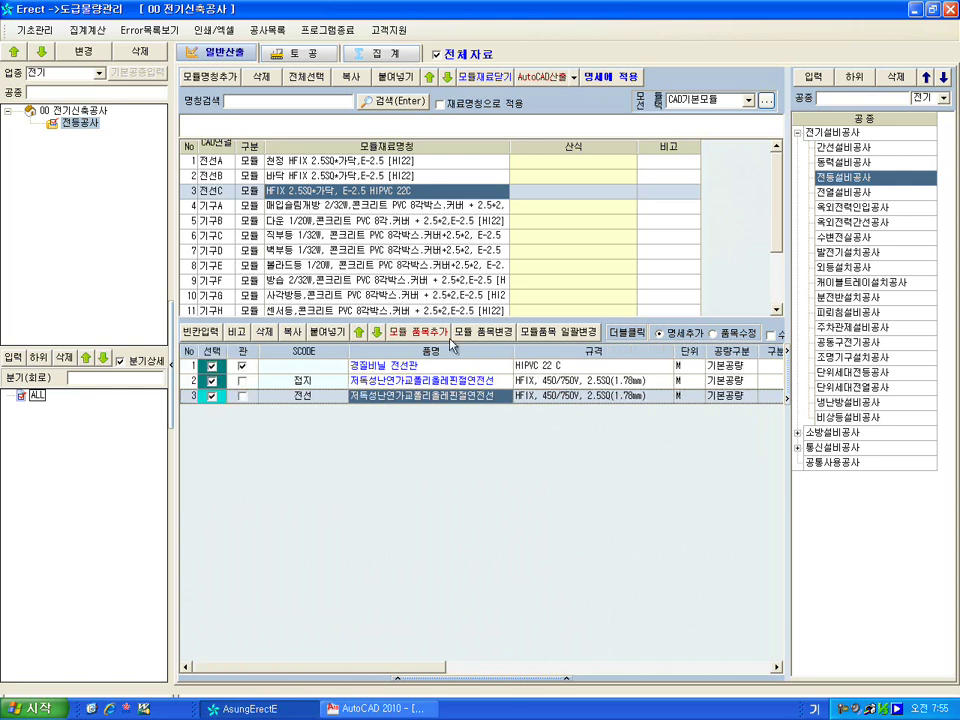
left_click(441, 382)
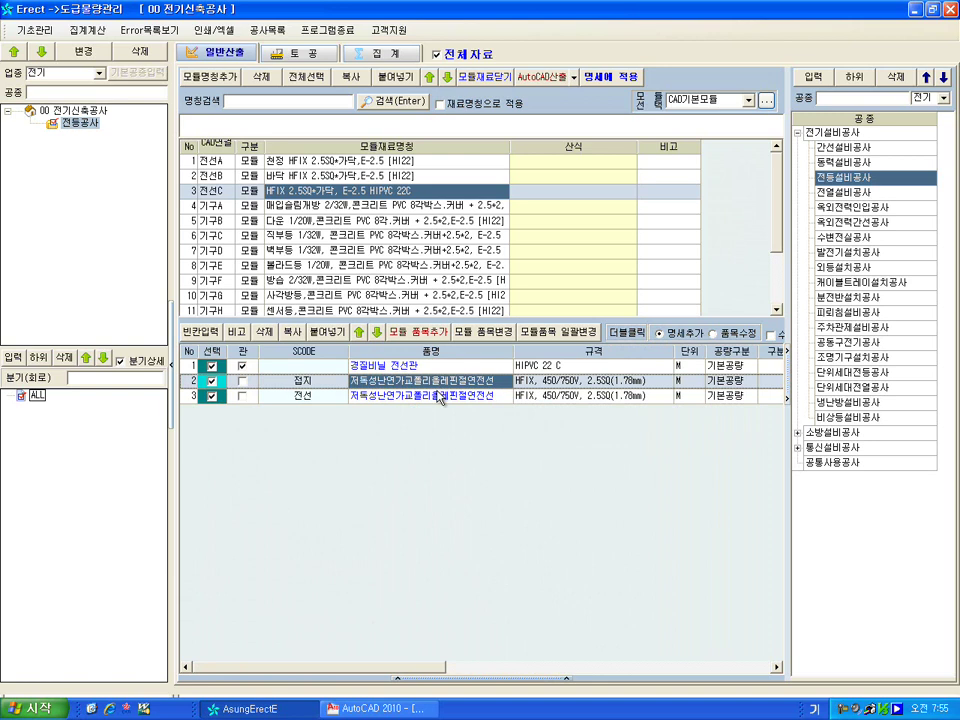
left_click(439, 396)
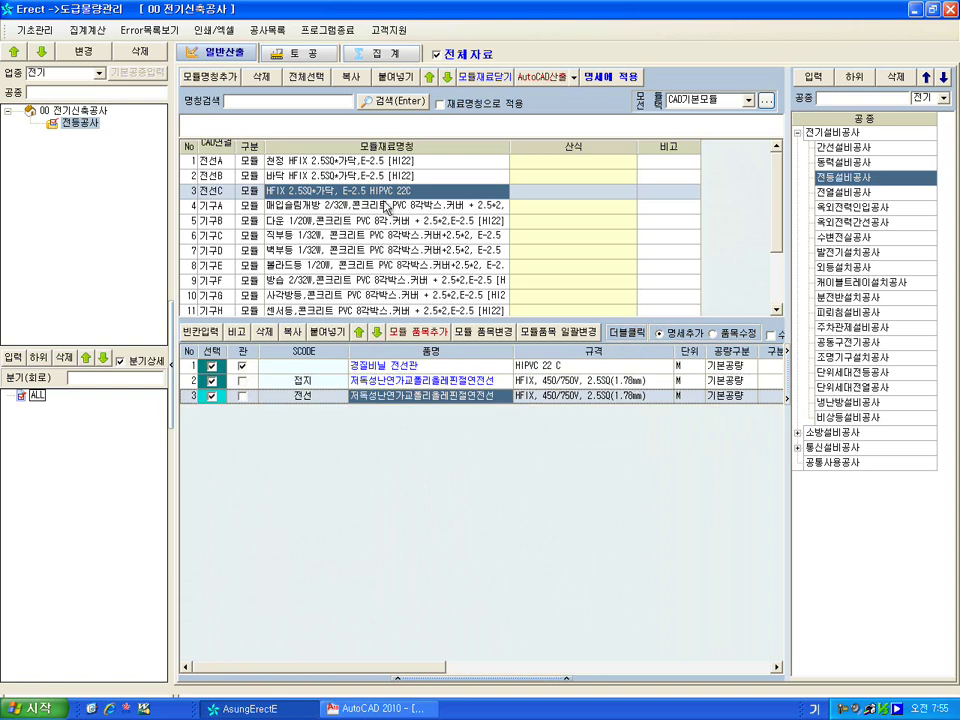
Start the AutoCAD takeoff for the modules and run CAD준비 in ElectricityCAD on the open drawing
left_click(543, 78)
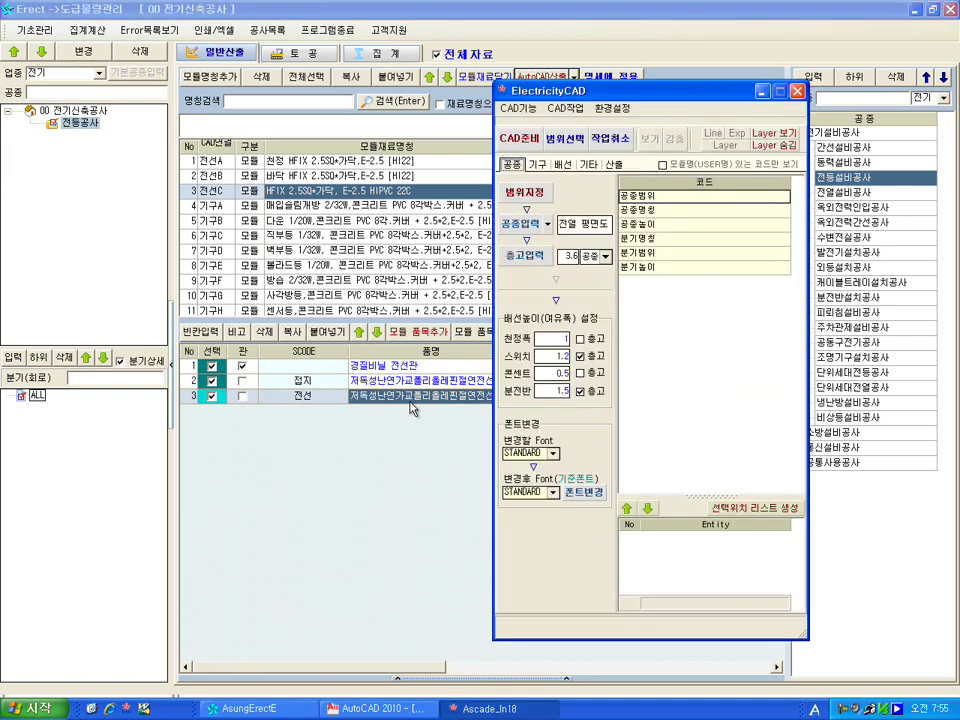
left_click_drag(647, 91, 741, 104)
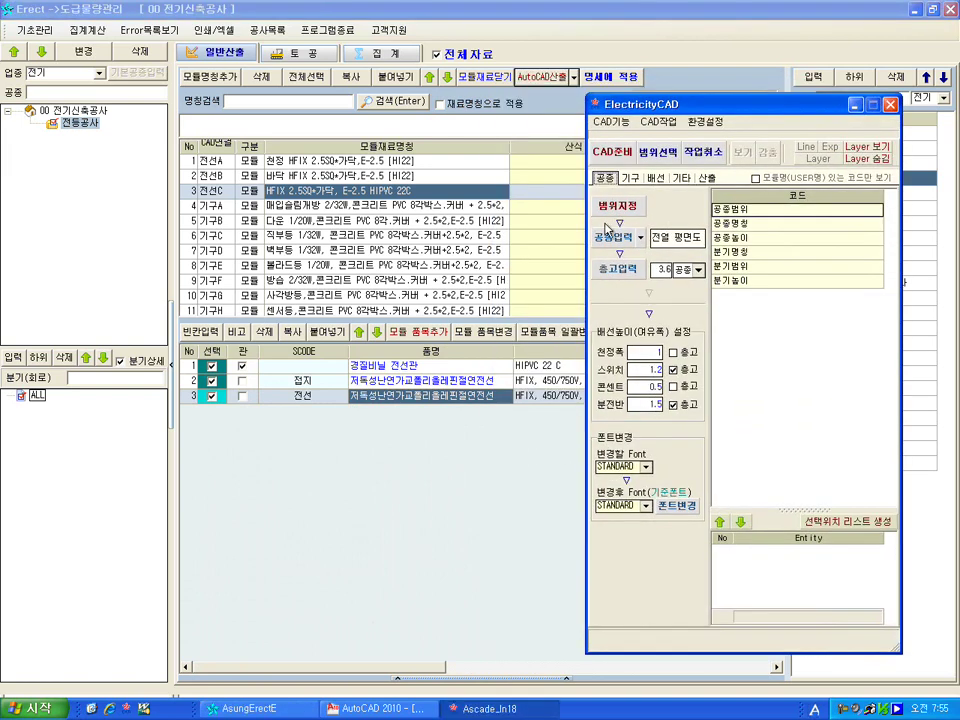
left_click(612, 152)
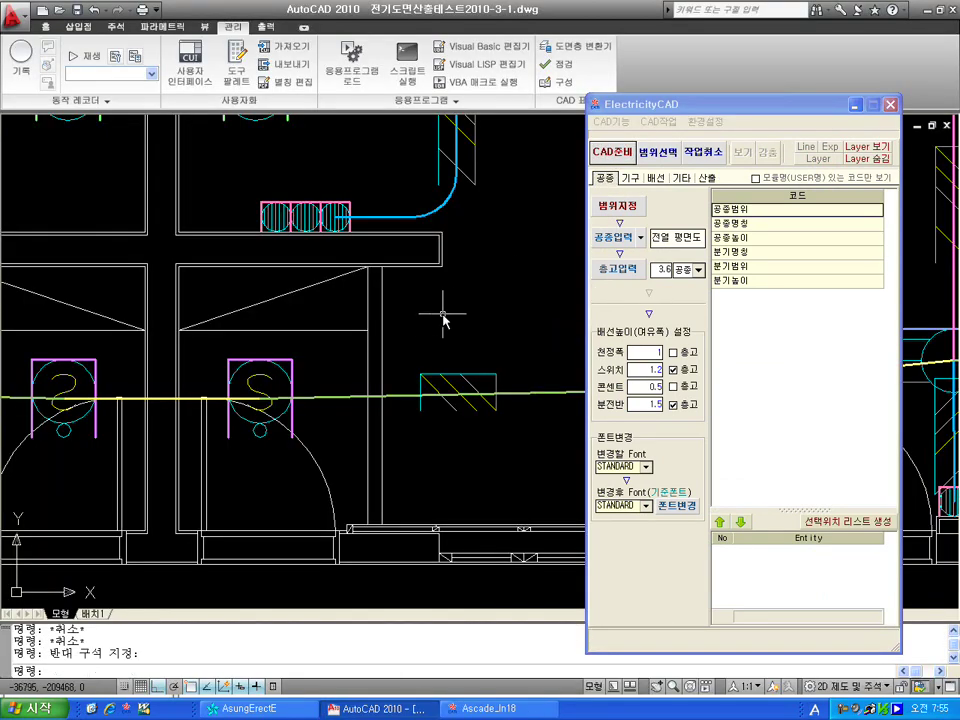
Bring the framed 전열 평면도 floor plan into view with 범위선택
scroll(352, 207, "down", 3)
scroll(330, 260, "up", 8)
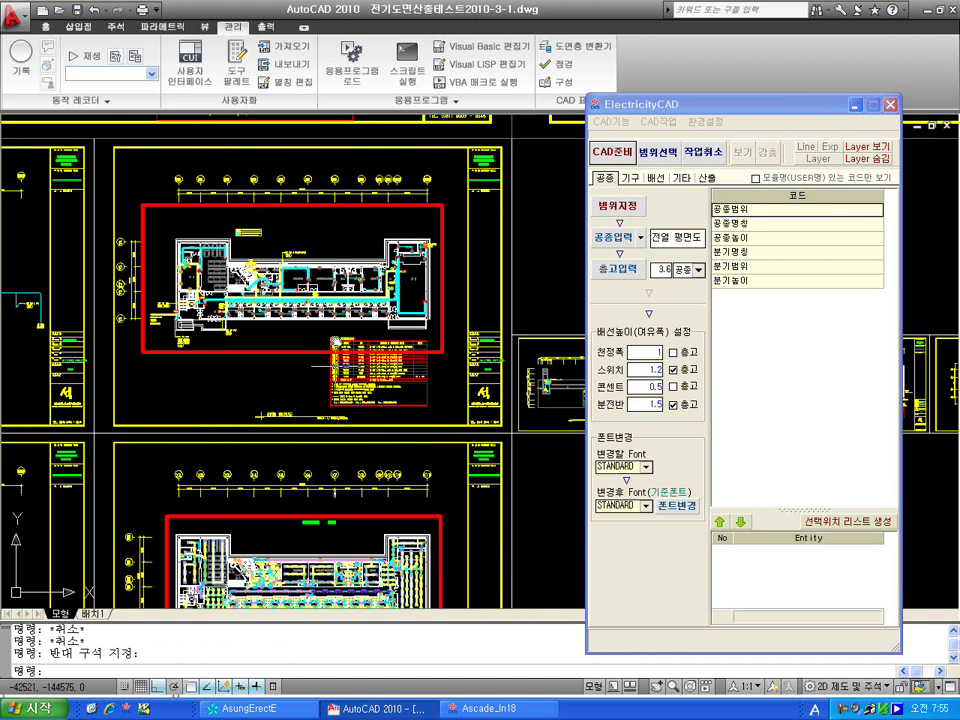
scroll(327, 273, "down", 4)
left_click_drag(375, 212, 335, 400)
left_click(656, 160)
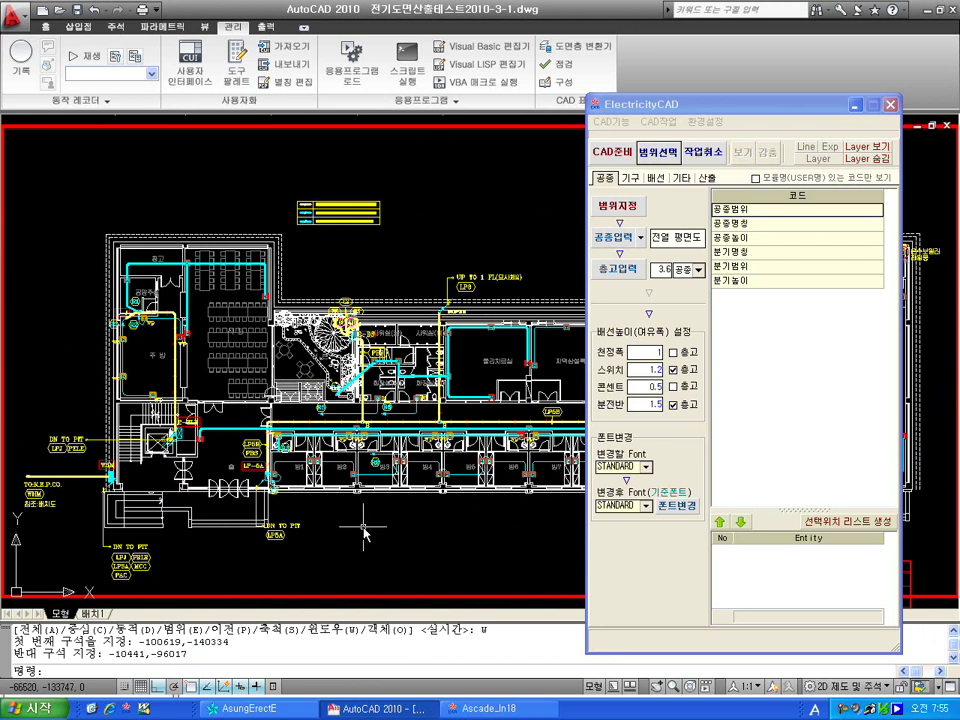
Refresh the module names in the 배선 code list and select 전선C
left_click(656, 178)
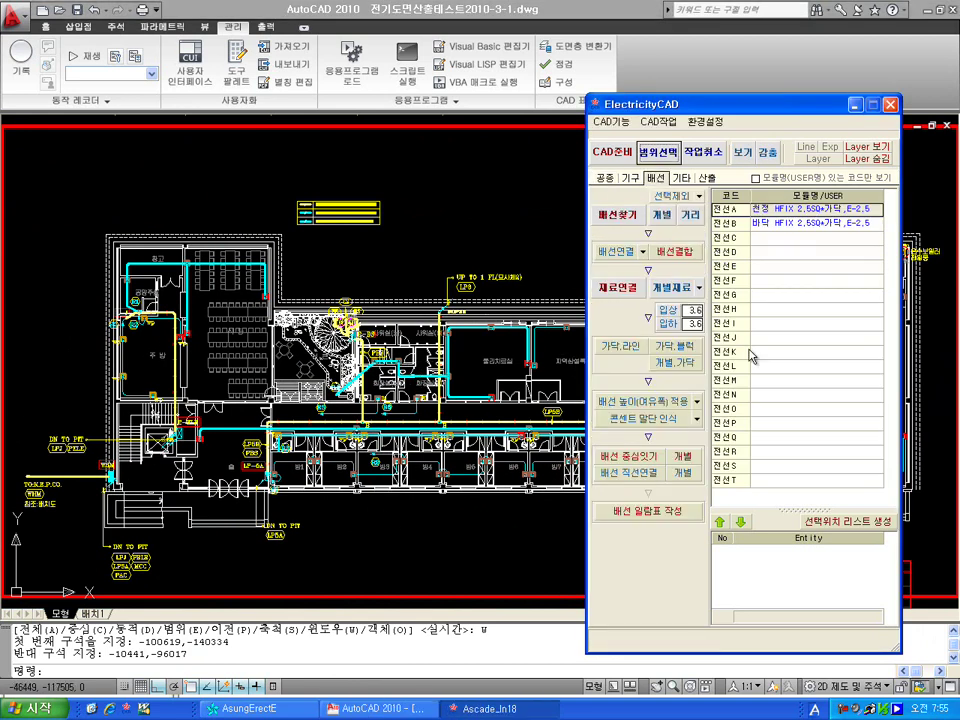
left_click(778, 238)
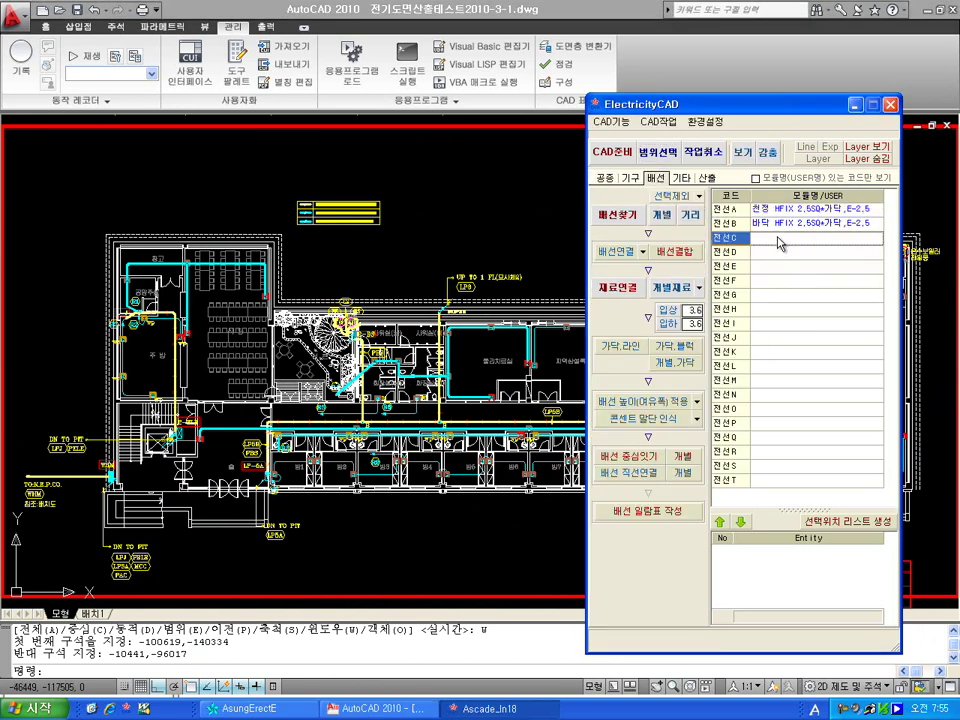
right_click(800, 311)
left_click(835, 320)
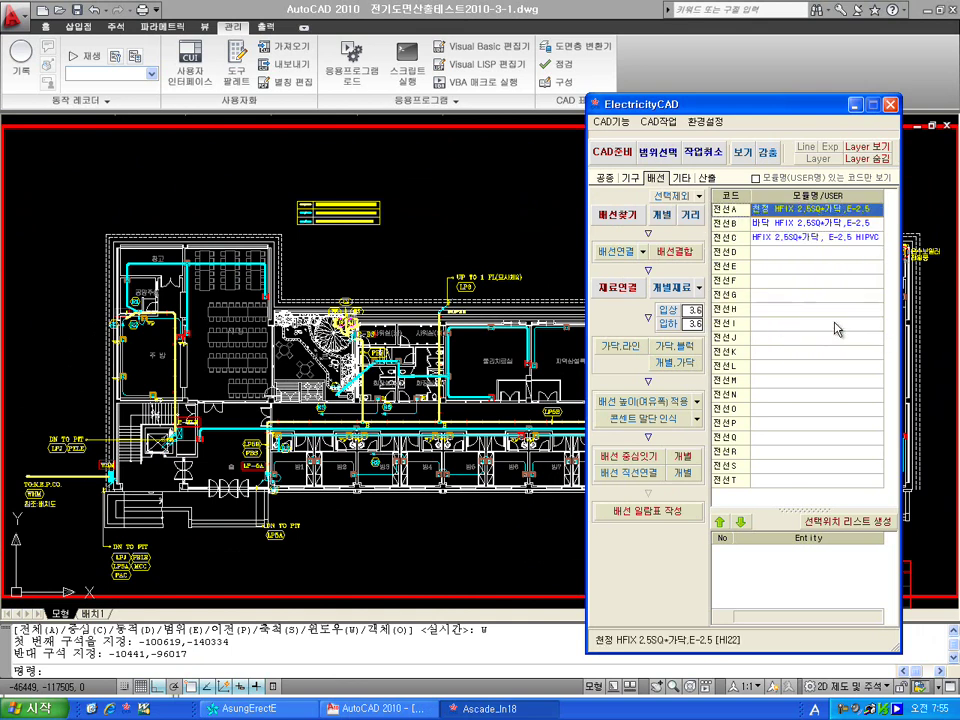
left_click(792, 240)
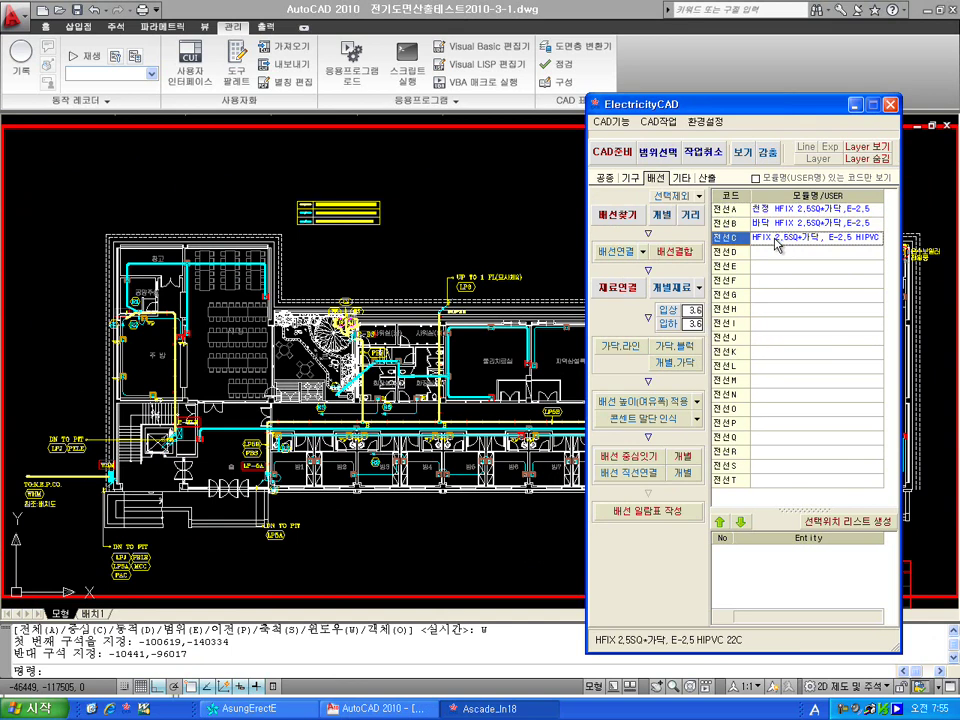
Find the outlet wiring with 배선찾기, using the cyan line in room 방3 as the sample
left_click(347, 447)
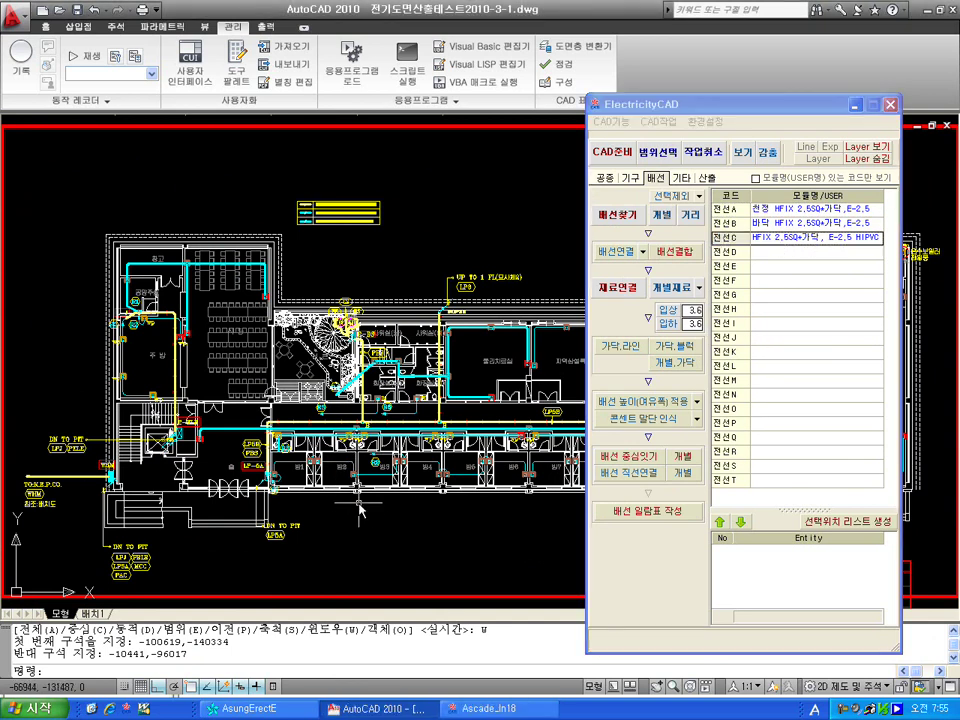
scroll(362, 405, "up", 5)
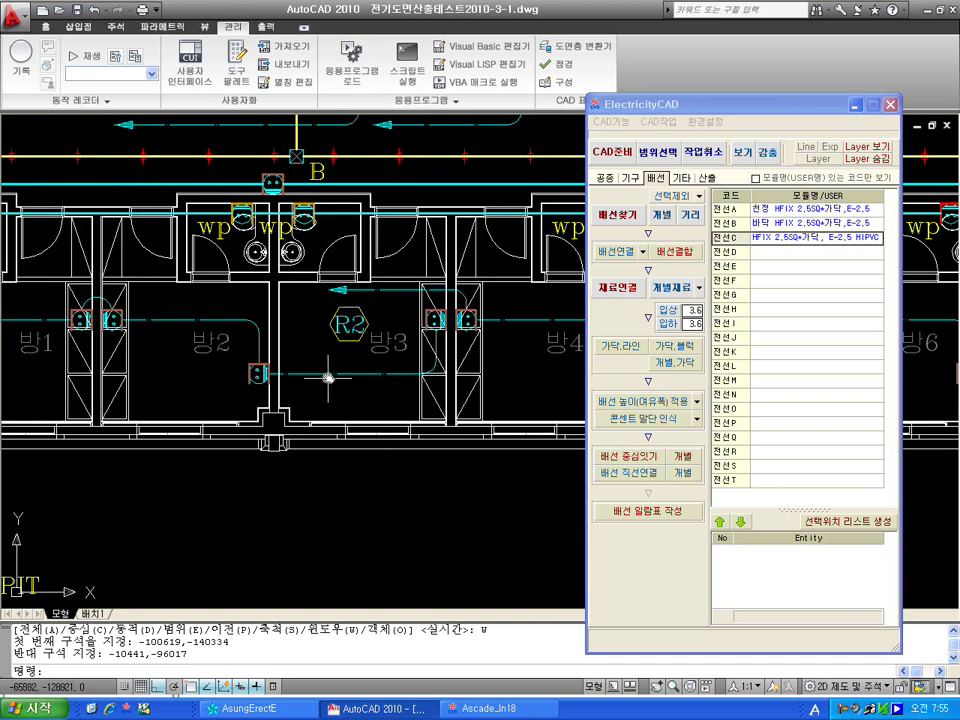
scroll(284, 420, "down", 3)
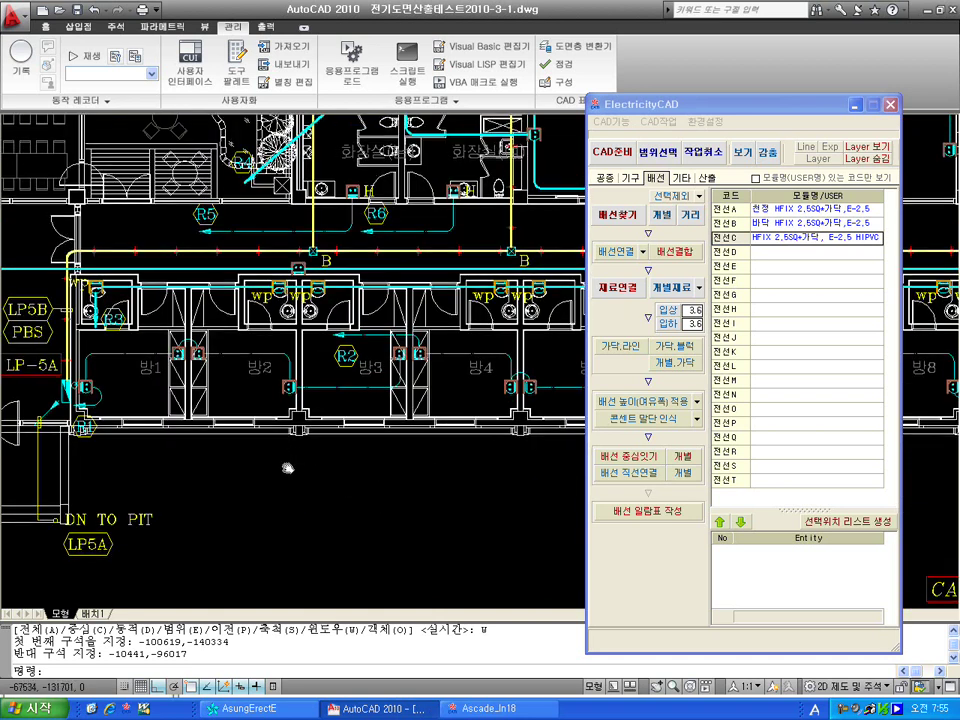
left_click_drag(287, 465, 379, 549)
left_click(617, 214)
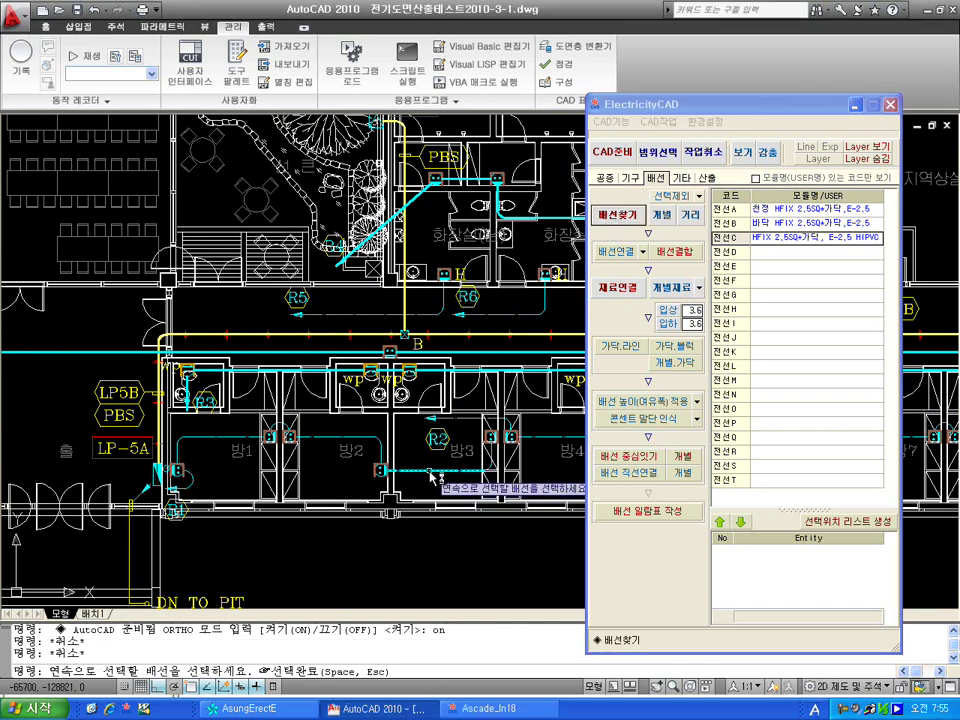
left_click(430, 471)
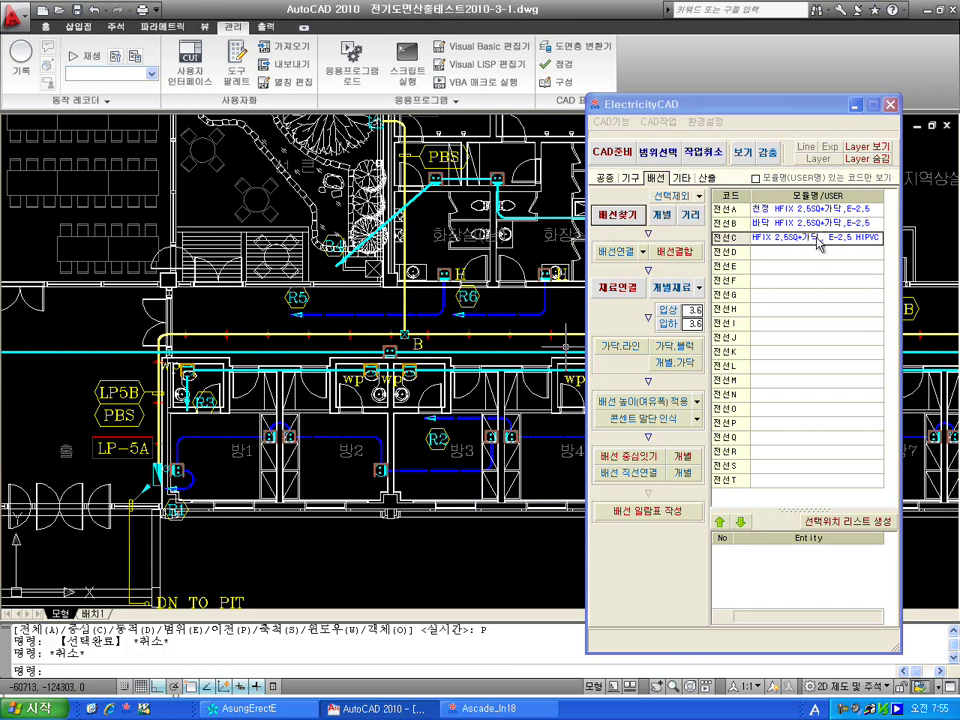
Join the found wiring across the whole 전열 평면도 with 배선결합, ignoring the draw order
left_click(671, 253)
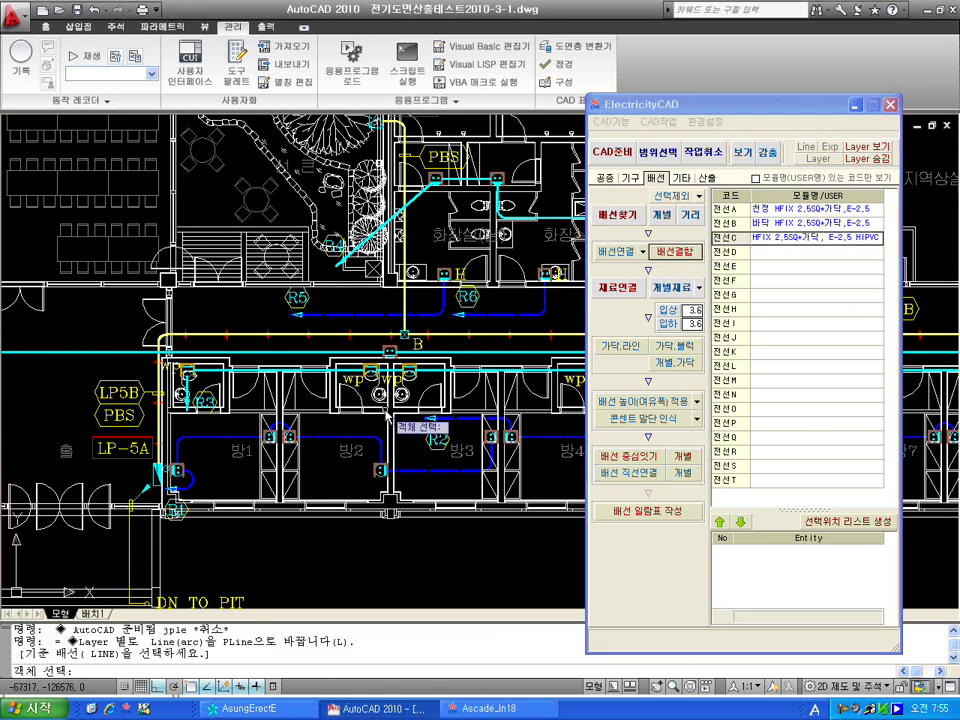
left_click(220, 437)
scroll(250, 400, "down", 5)
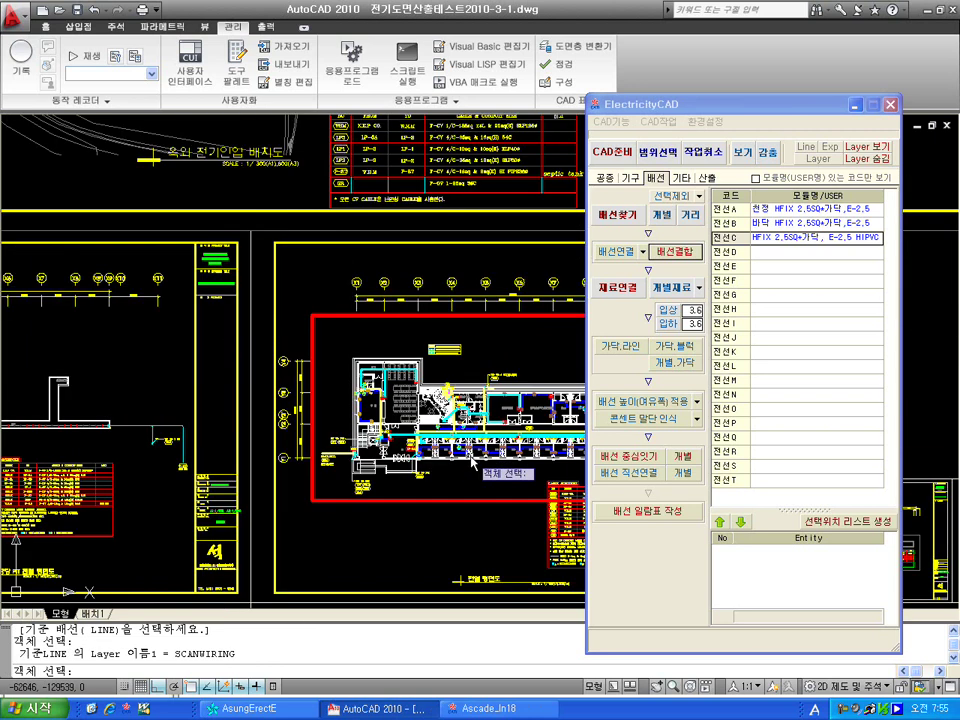
left_click(85, 282)
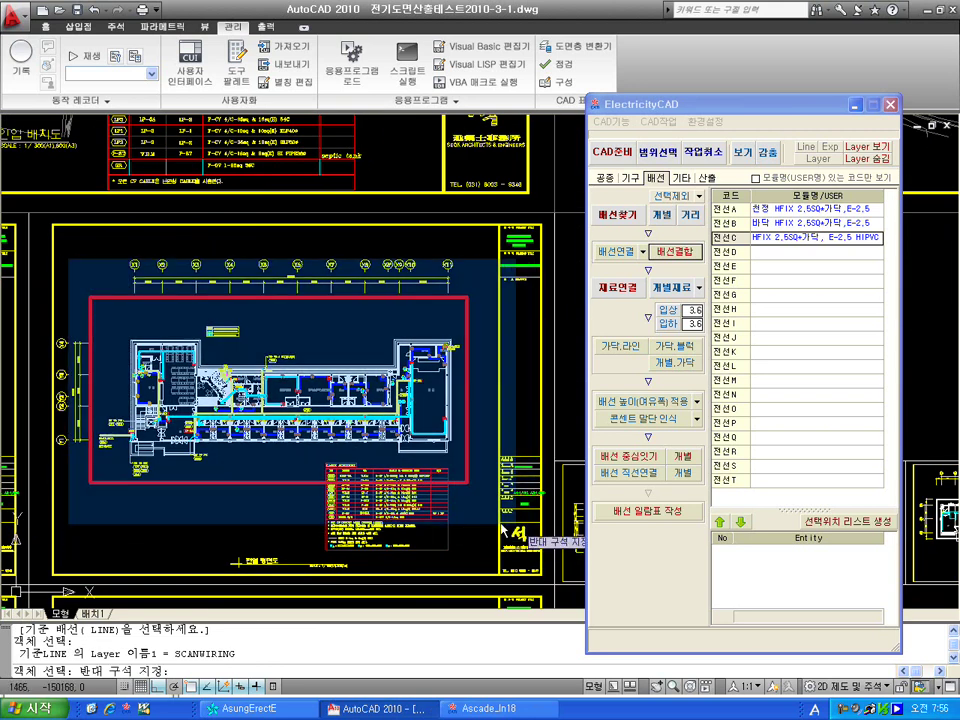
left_click(488, 523)
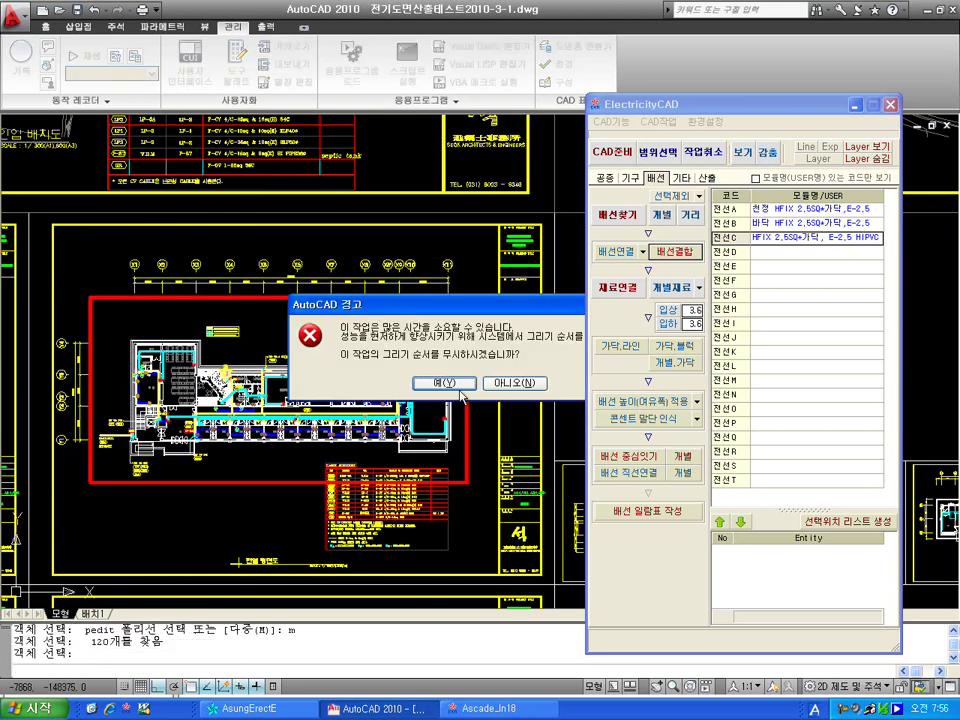
left_click(445, 383)
Link module 전선C to the joined outlet wiring with 재료연결
scroll(313, 420, "up", 5)
scroll(313, 420, "down", 4)
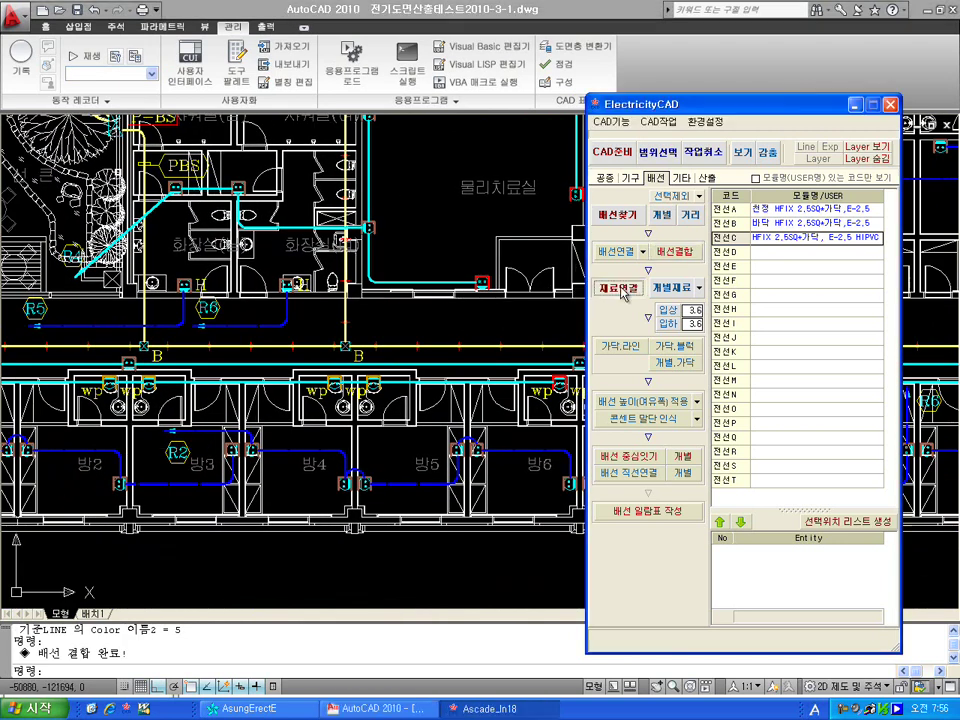
left_click(619, 288)
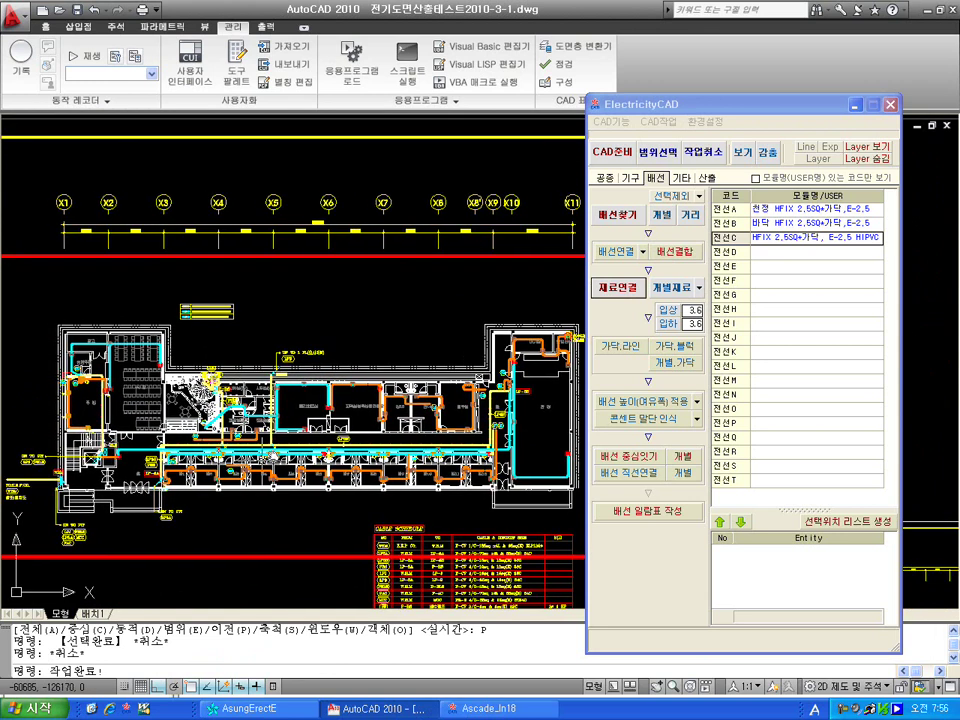
Recalculate the 산출 quantities for the current work range with 작업범위[계산]
left_click(707, 178)
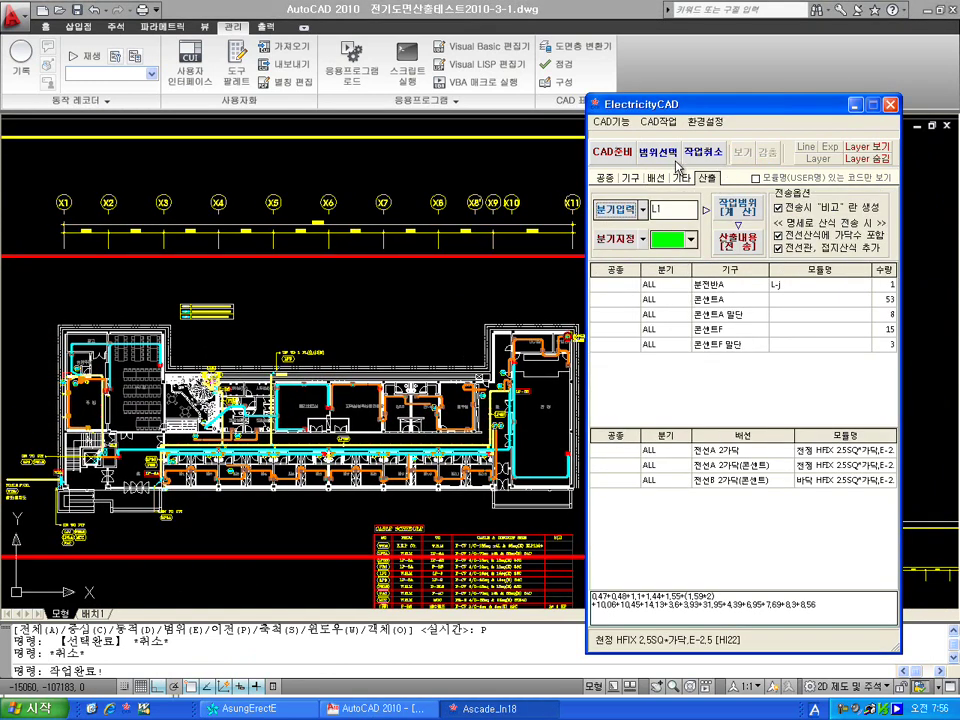
left_click(739, 211)
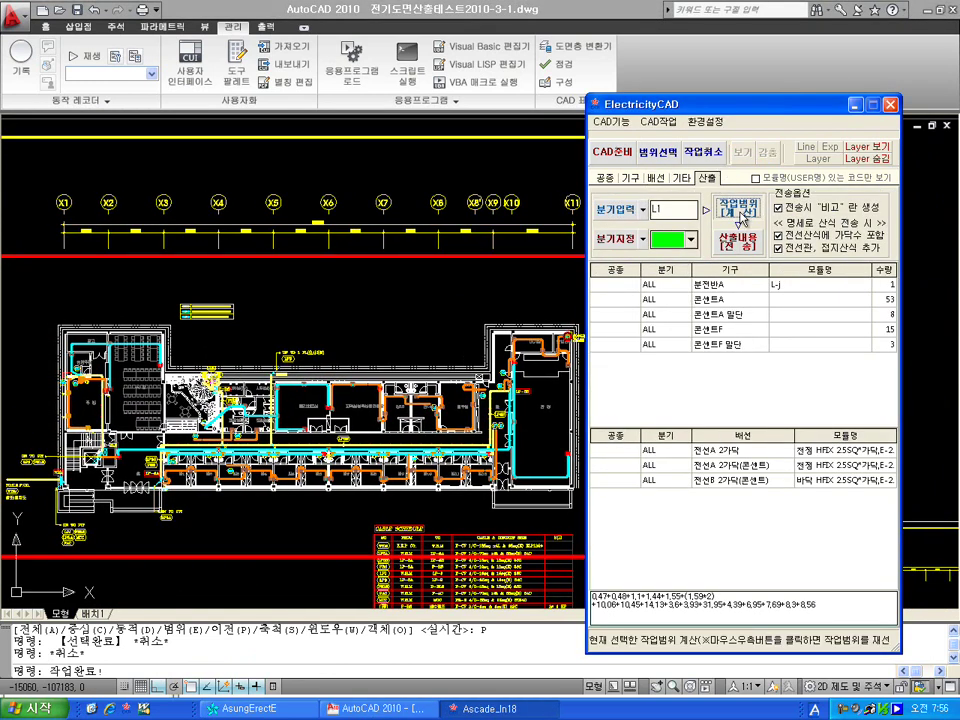
left_click(741, 214)
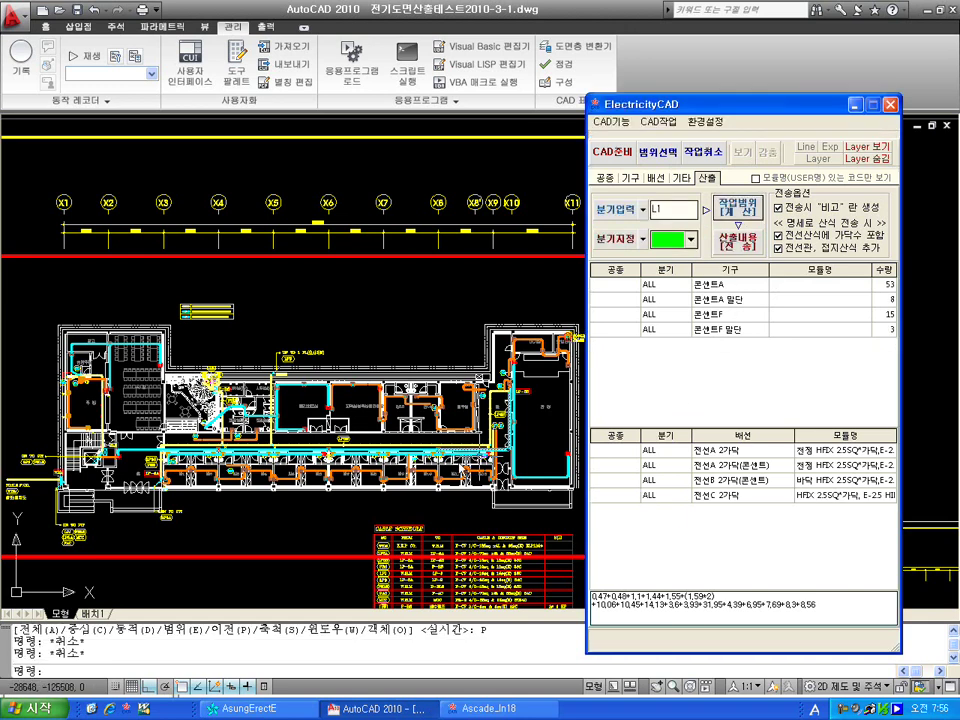
Open the 산출위치리스트 for 전선C 2가닥 and locate wiring entry No 5 in the drawing
left_click(715, 497)
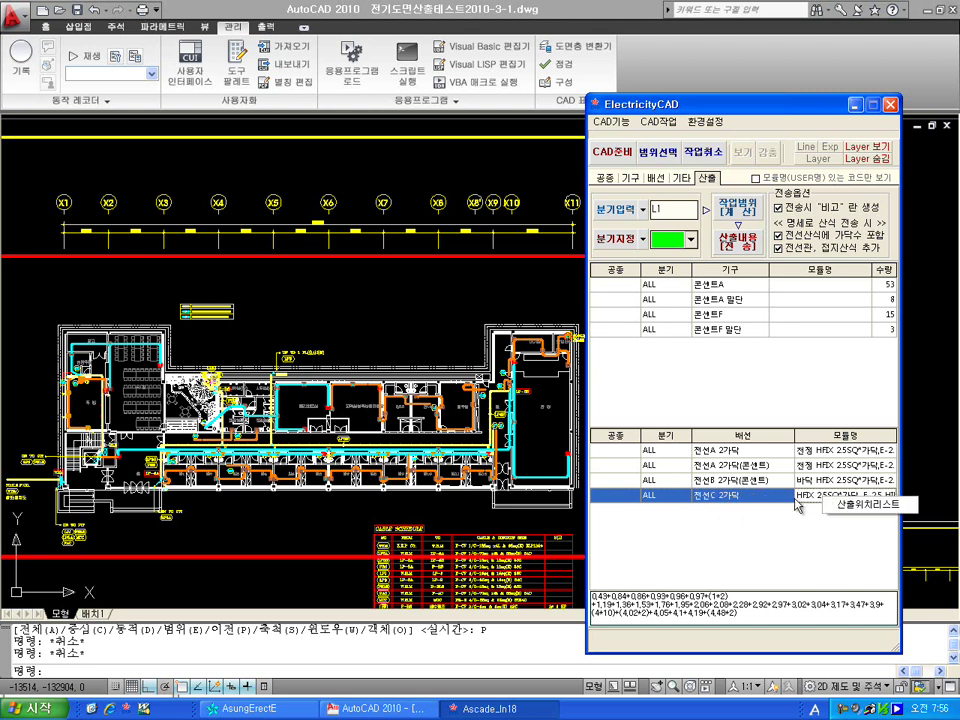
right_click(786, 505)
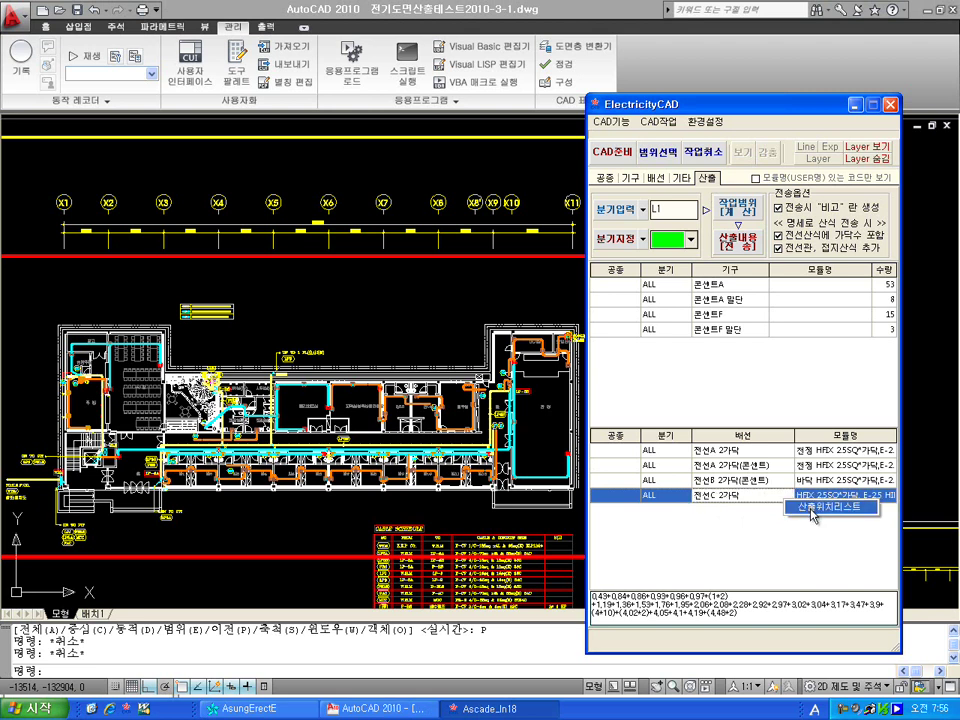
left_click(811, 510)
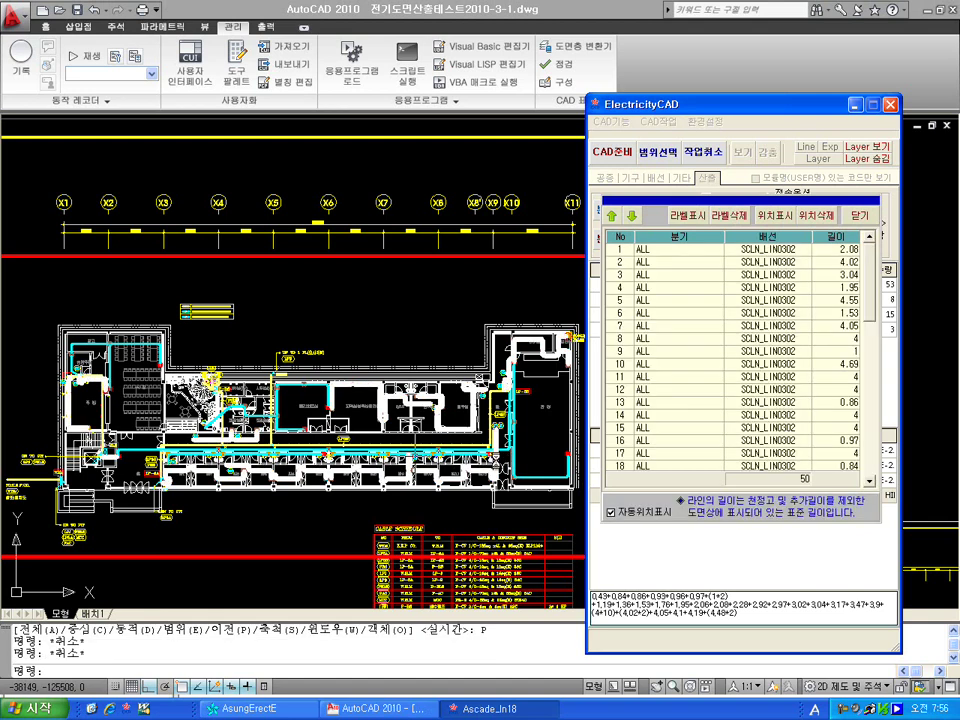
left_click(782, 304)
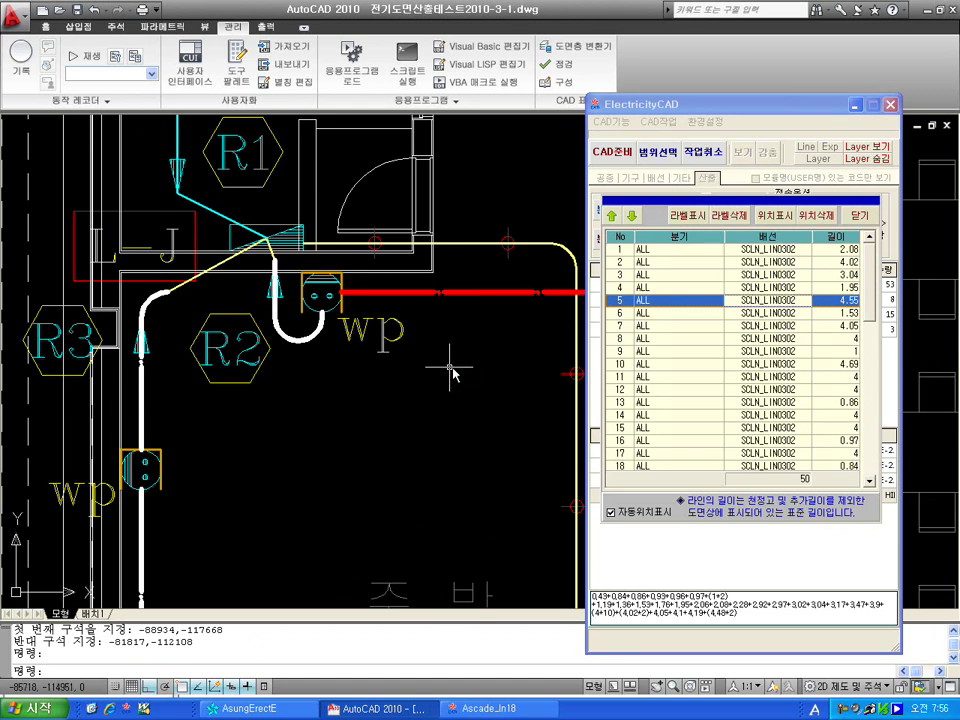
left_click_drag(497, 396, 326, 392)
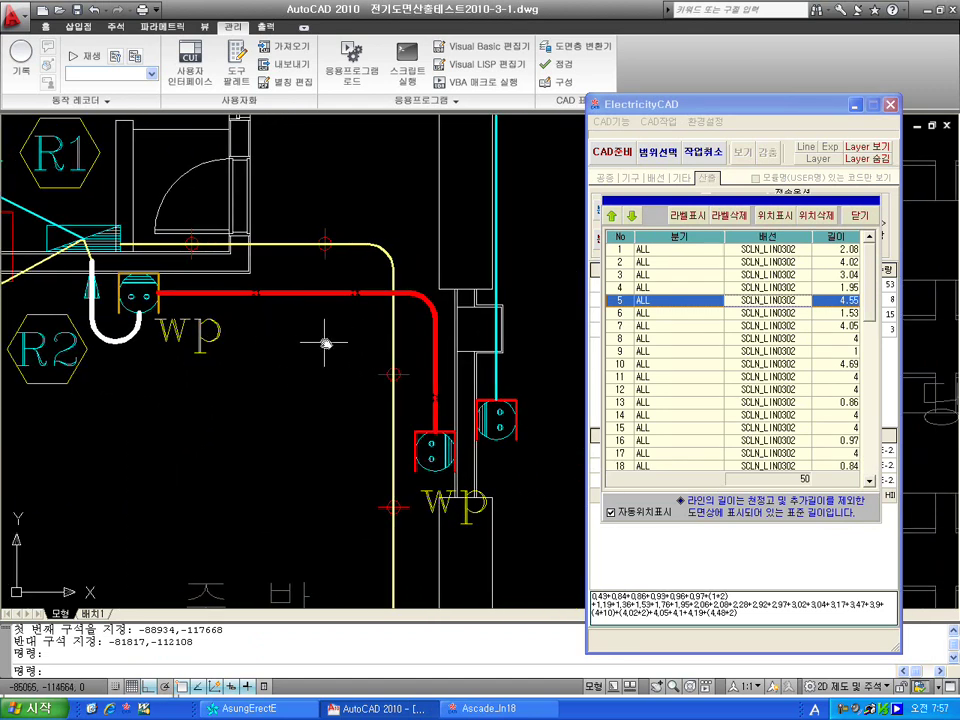
Label the listed wiring with 라벨표시 and examine the material and length labels in the 주방 area
left_click(699, 219)
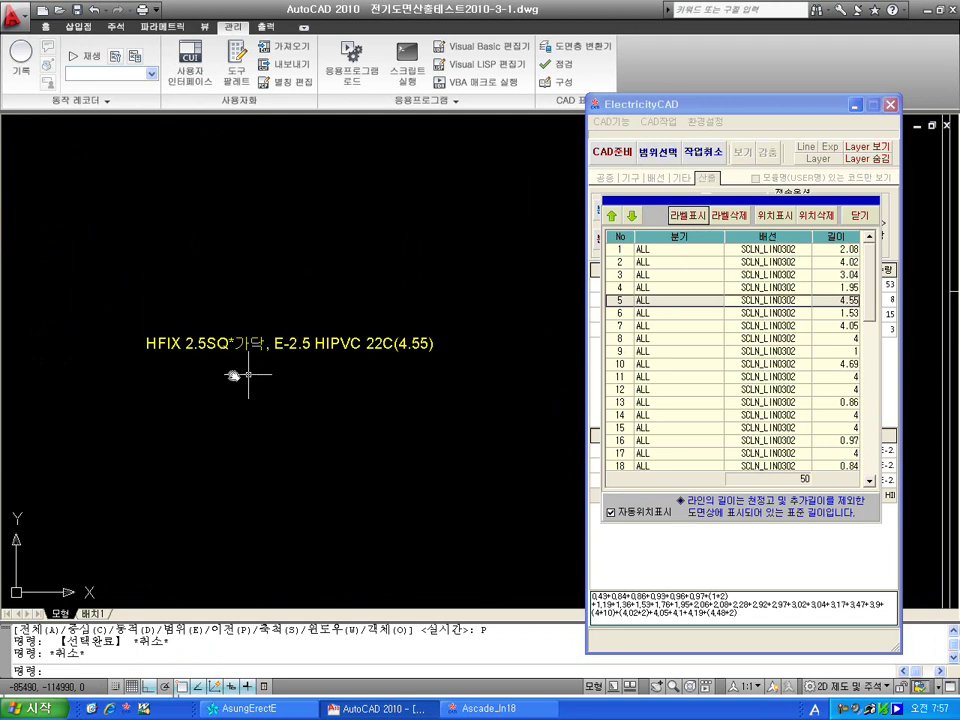
left_click(87, 305)
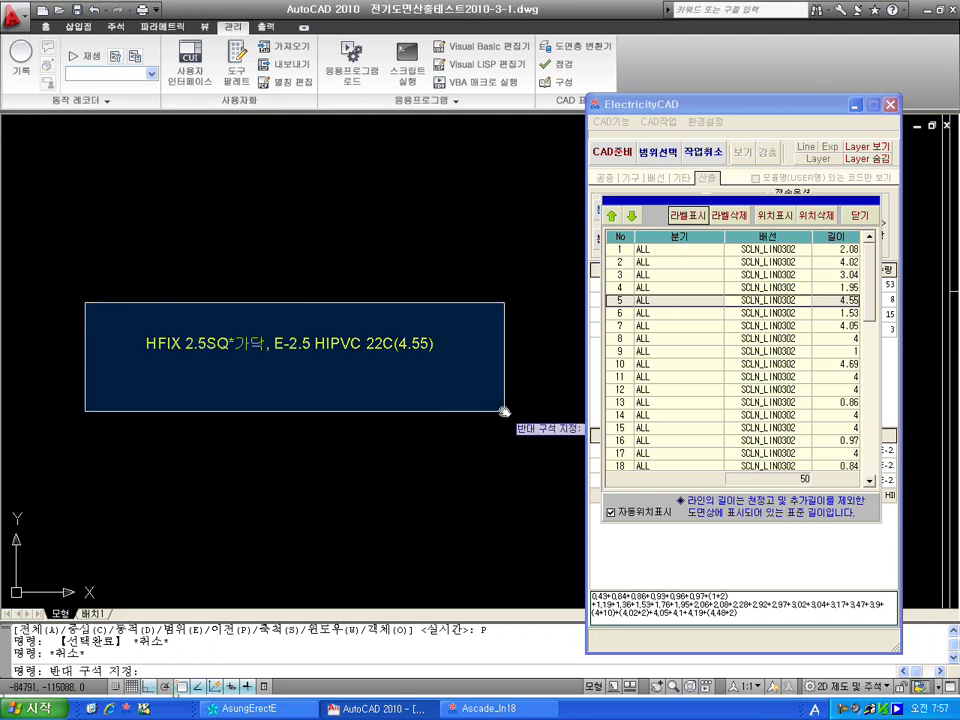
key("Escape")
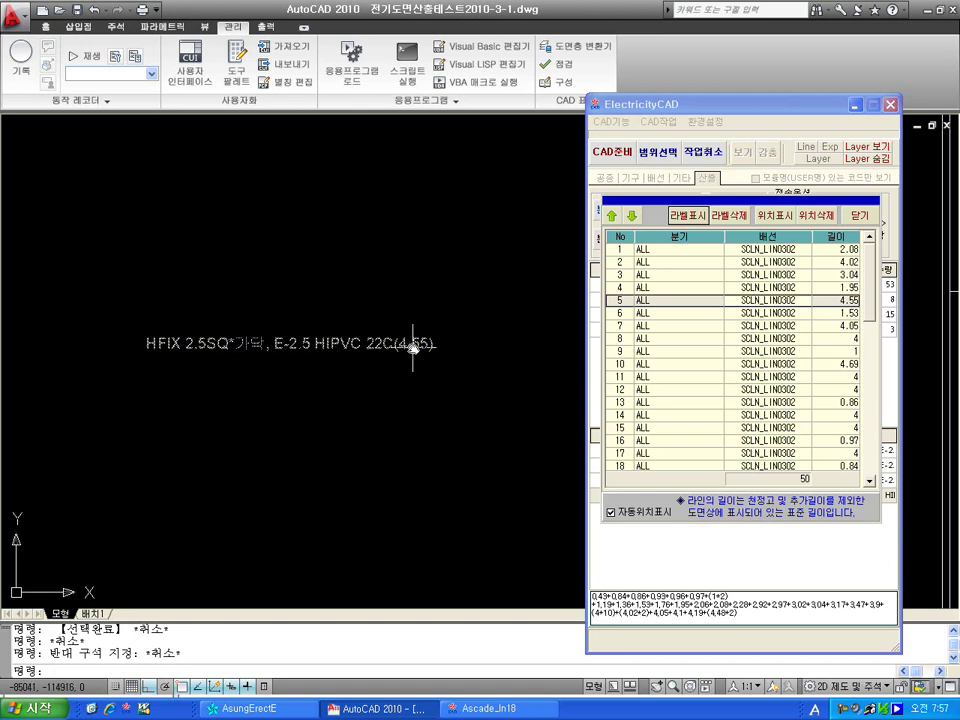
scroll(498, 366, "down", 5)
scroll(113, 188, "up", 4)
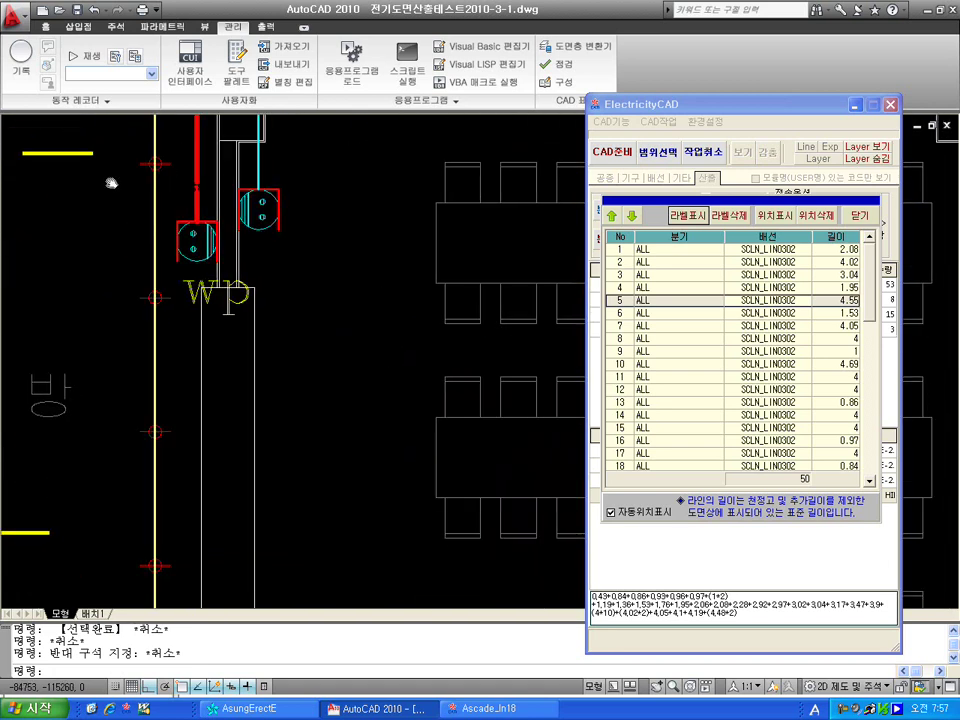
scroll(178, 210, "down", 5)
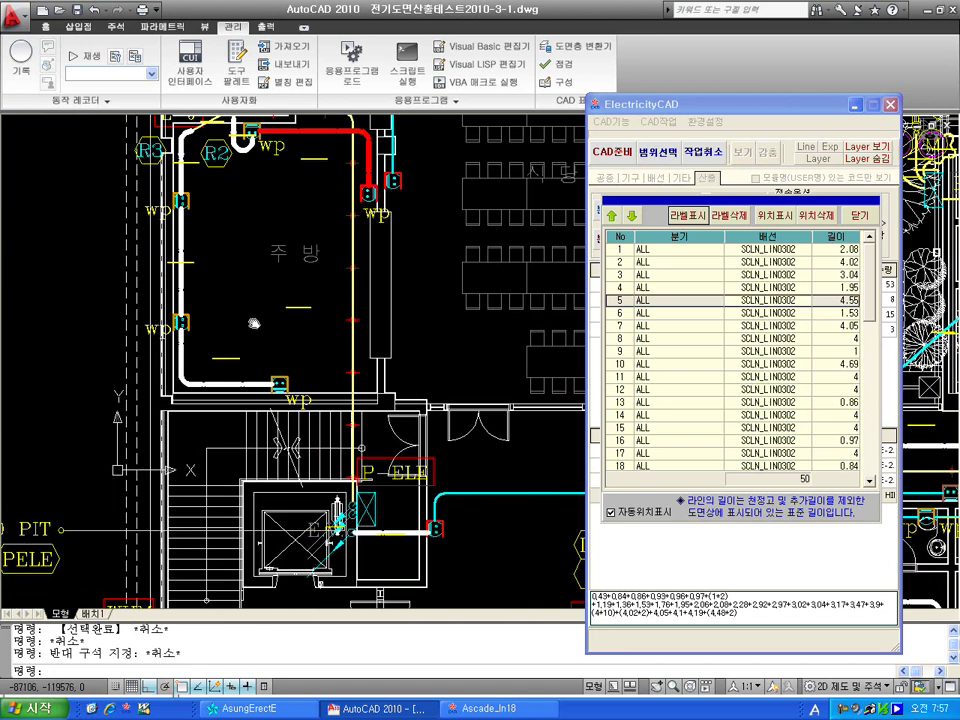
scroll(208, 358, "up", 7)
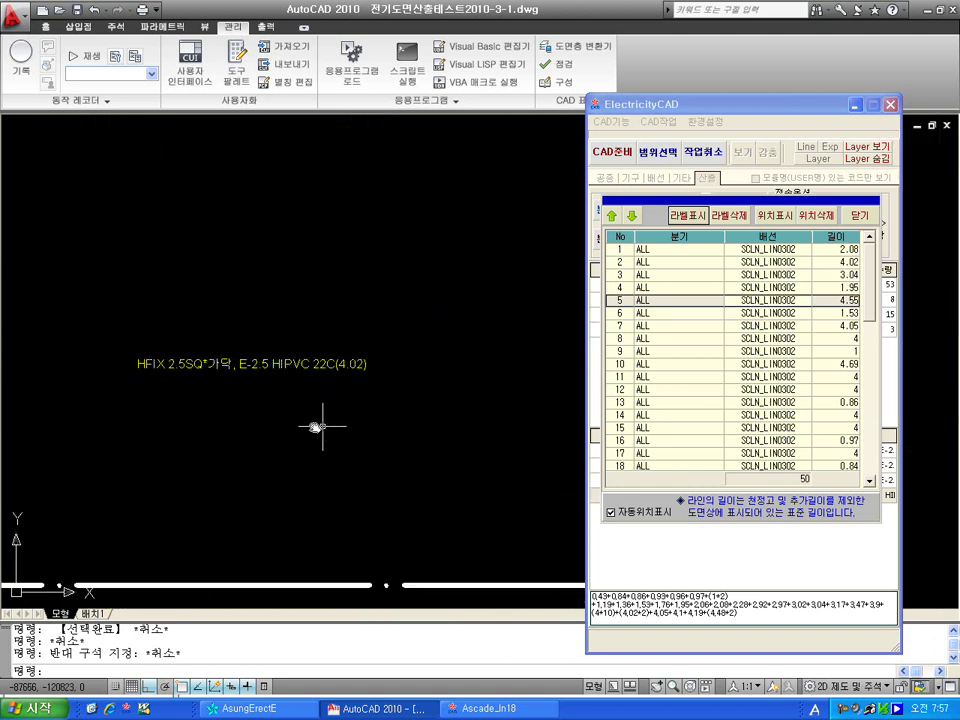
scroll(428, 410, "down", 5)
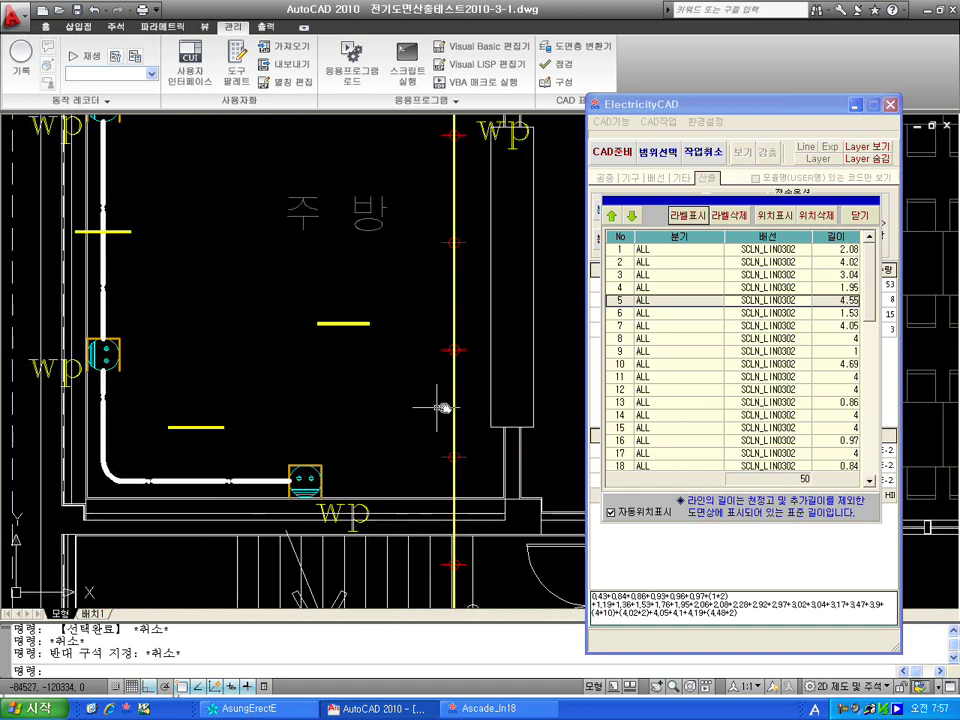
Close the 산출위치리스트, clear the wiring highlight in the drawing and exit ElectricityCAD
left_click(861, 214)
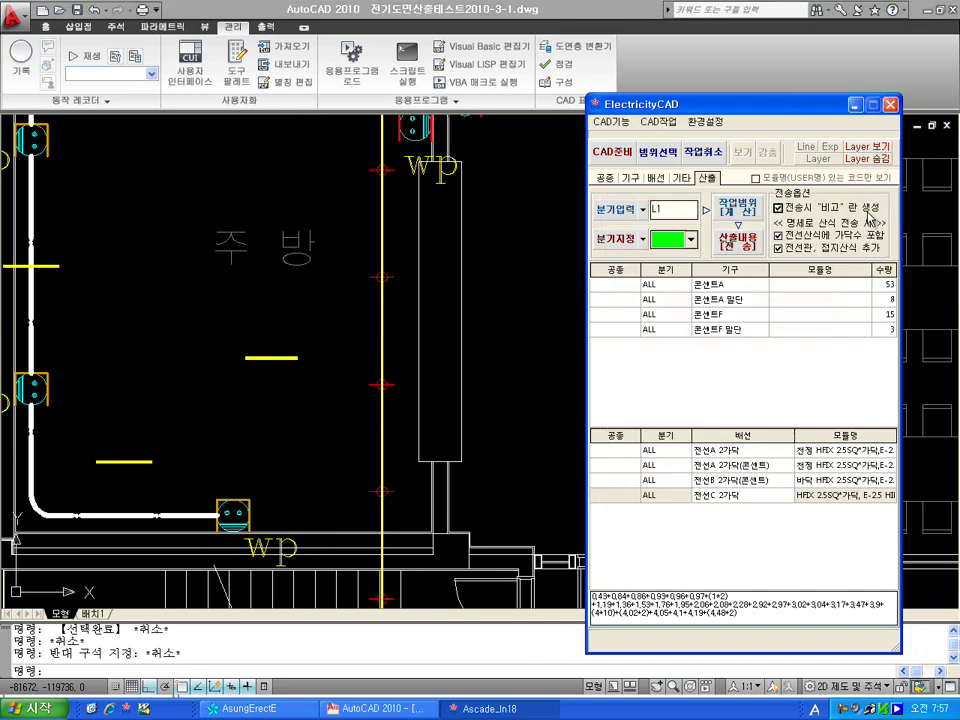
key("Escape")
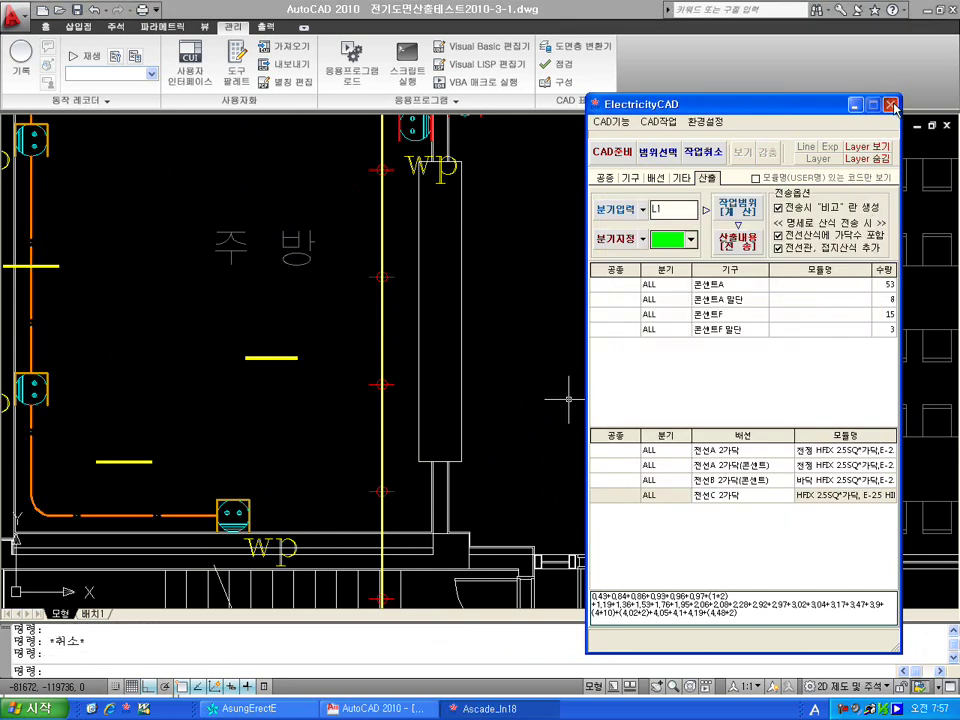
left_click(890, 105)
Review the whole 전열 평면도 and switch back to Erect's module list
scroll(548, 300, "down", 4)
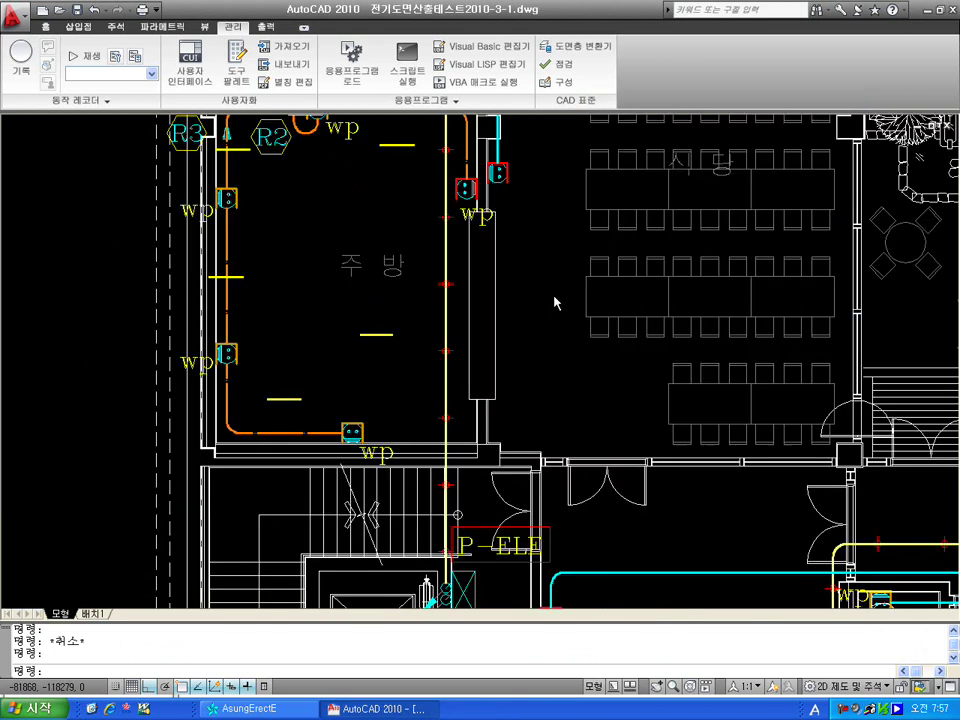
scroll(576, 299, "down", 3)
scroll(403, 381, "down", 1)
scroll(403, 381, "down", 2)
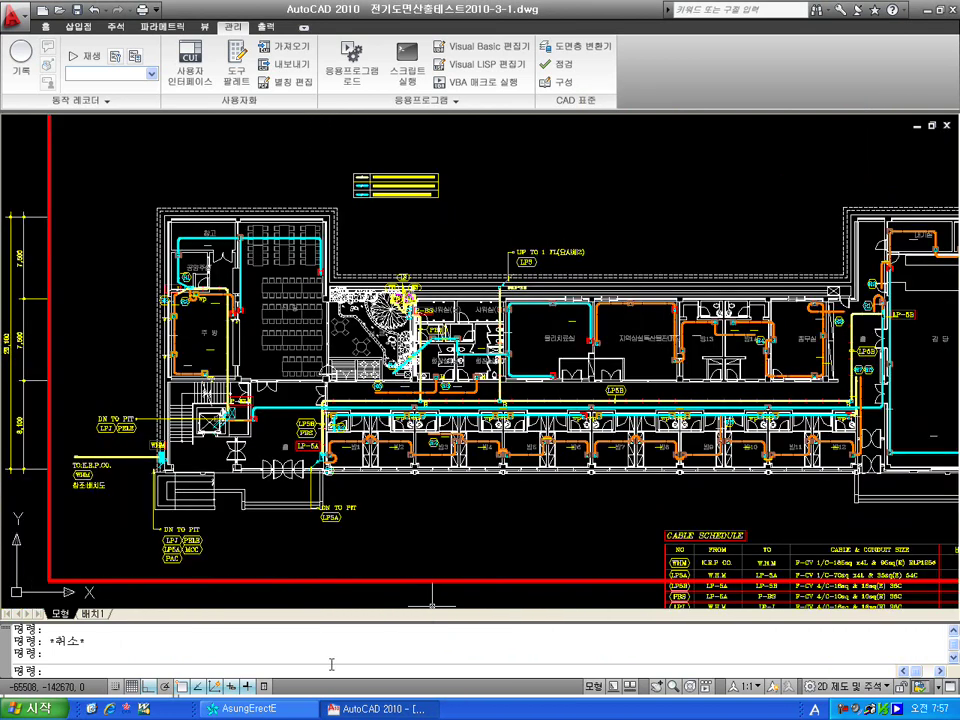
left_click(255, 709)
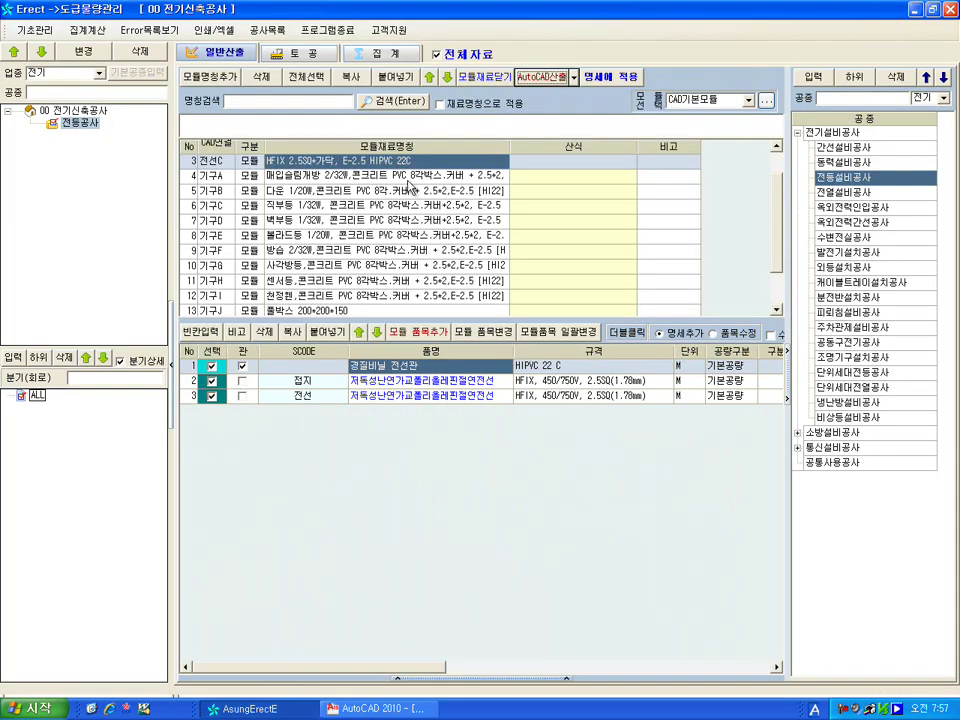